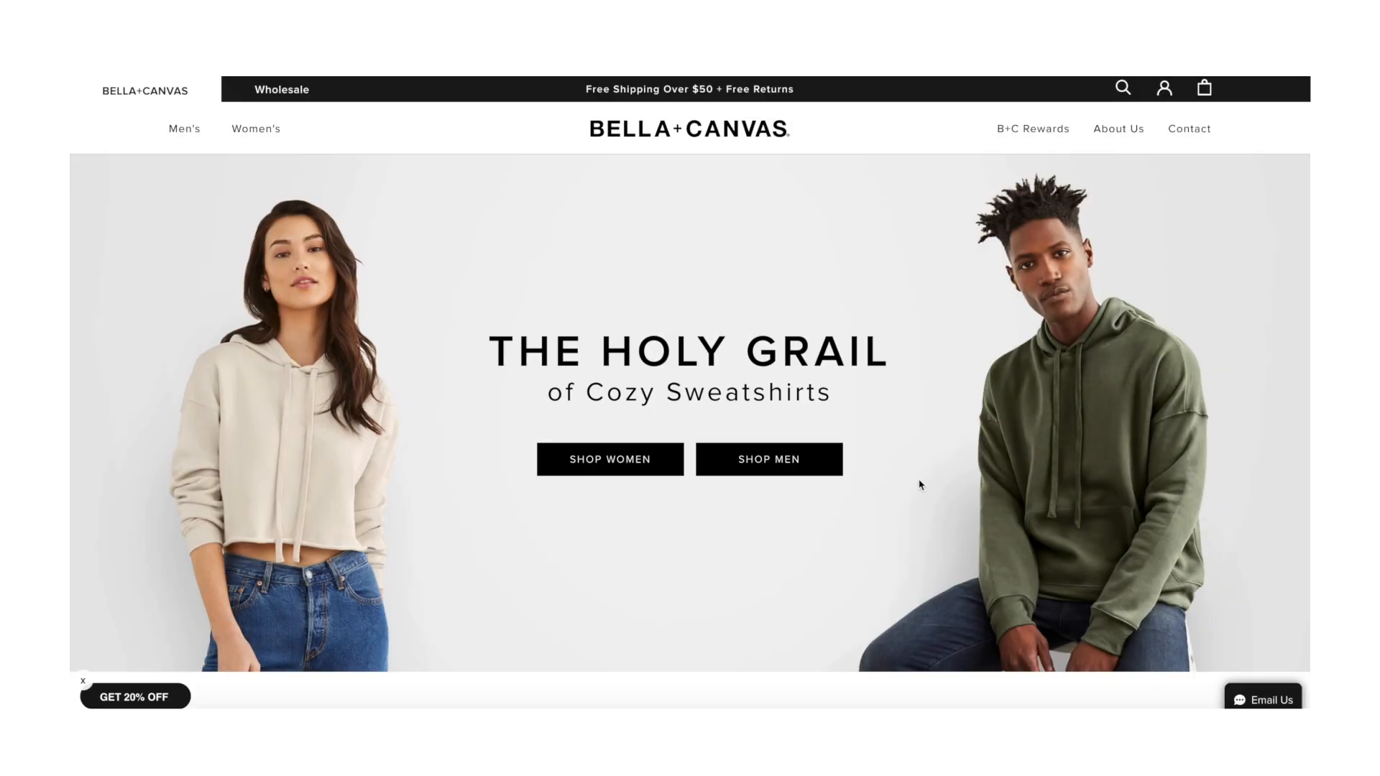
# - Look through the BELLA+CANVAS home page for examples of clothing and brand presentation
pyautogui.scroll(-8, 920, 484)
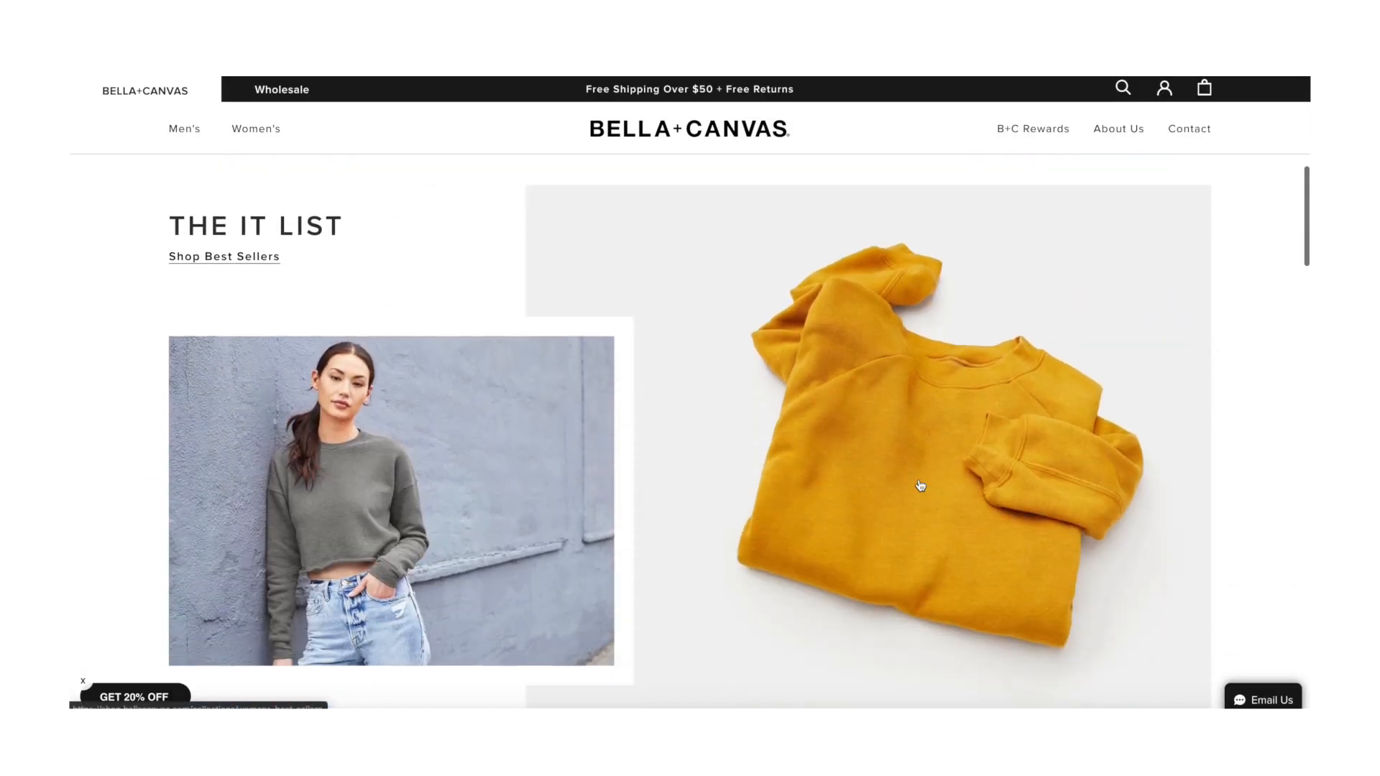
pyautogui.scroll(-7, 920, 485)
pyautogui.scroll(-8, 920, 486)
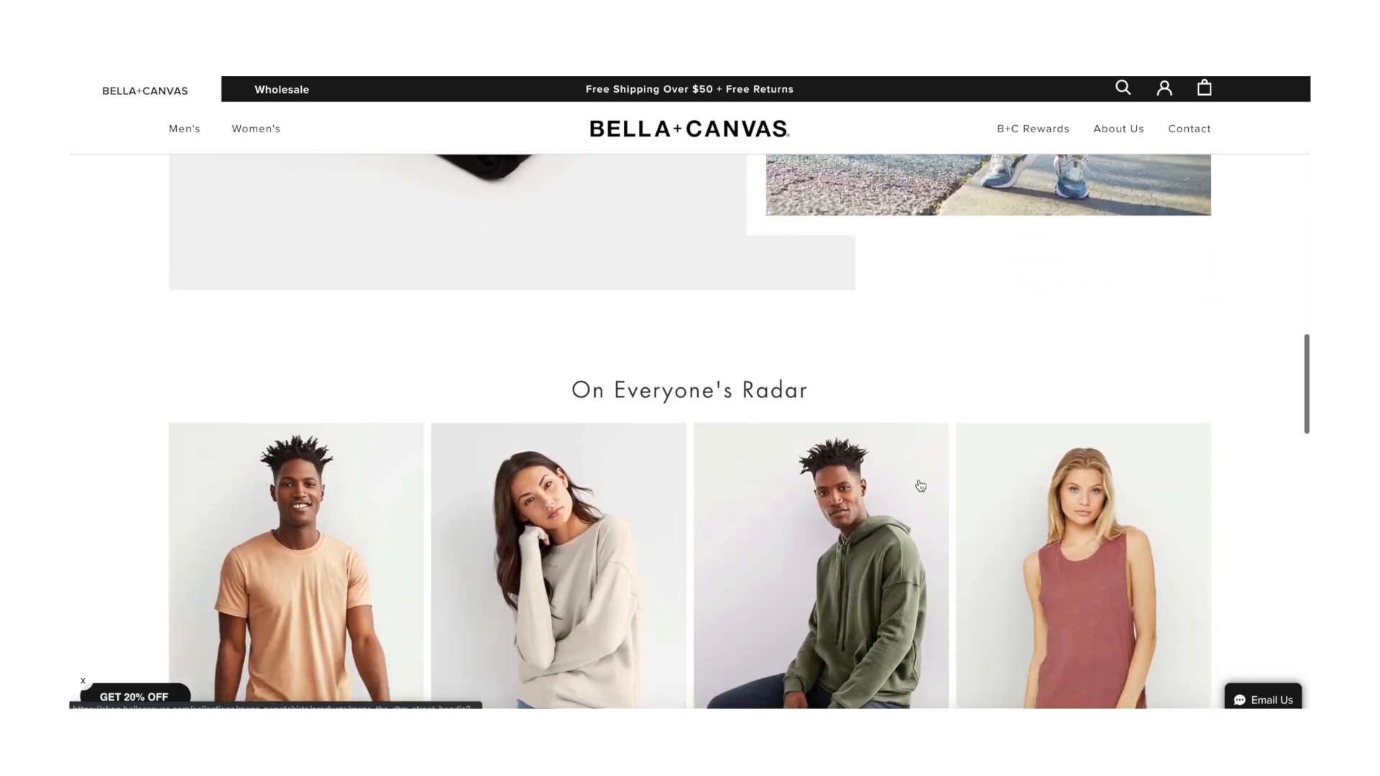
pyautogui.scroll(-7, 920, 485)
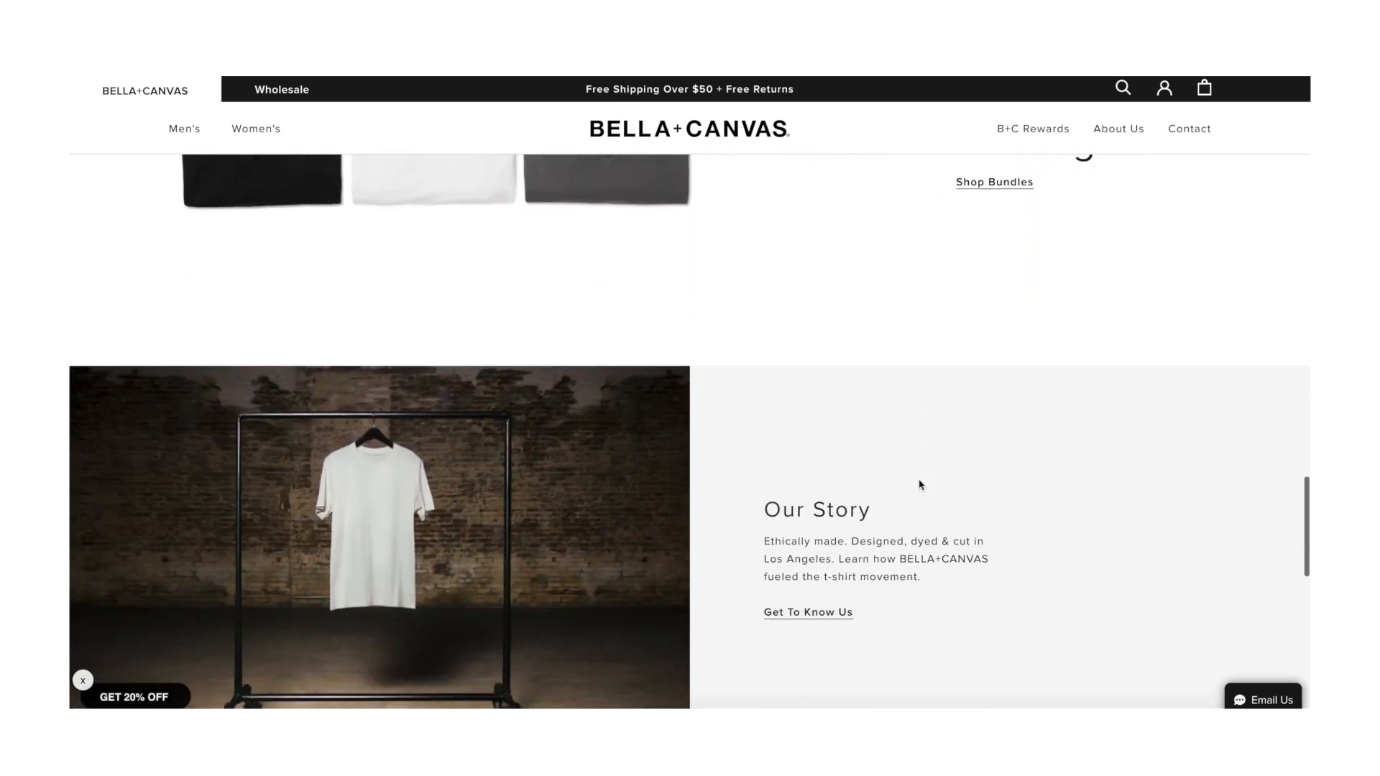
pyautogui.scroll(-7, 920, 485)
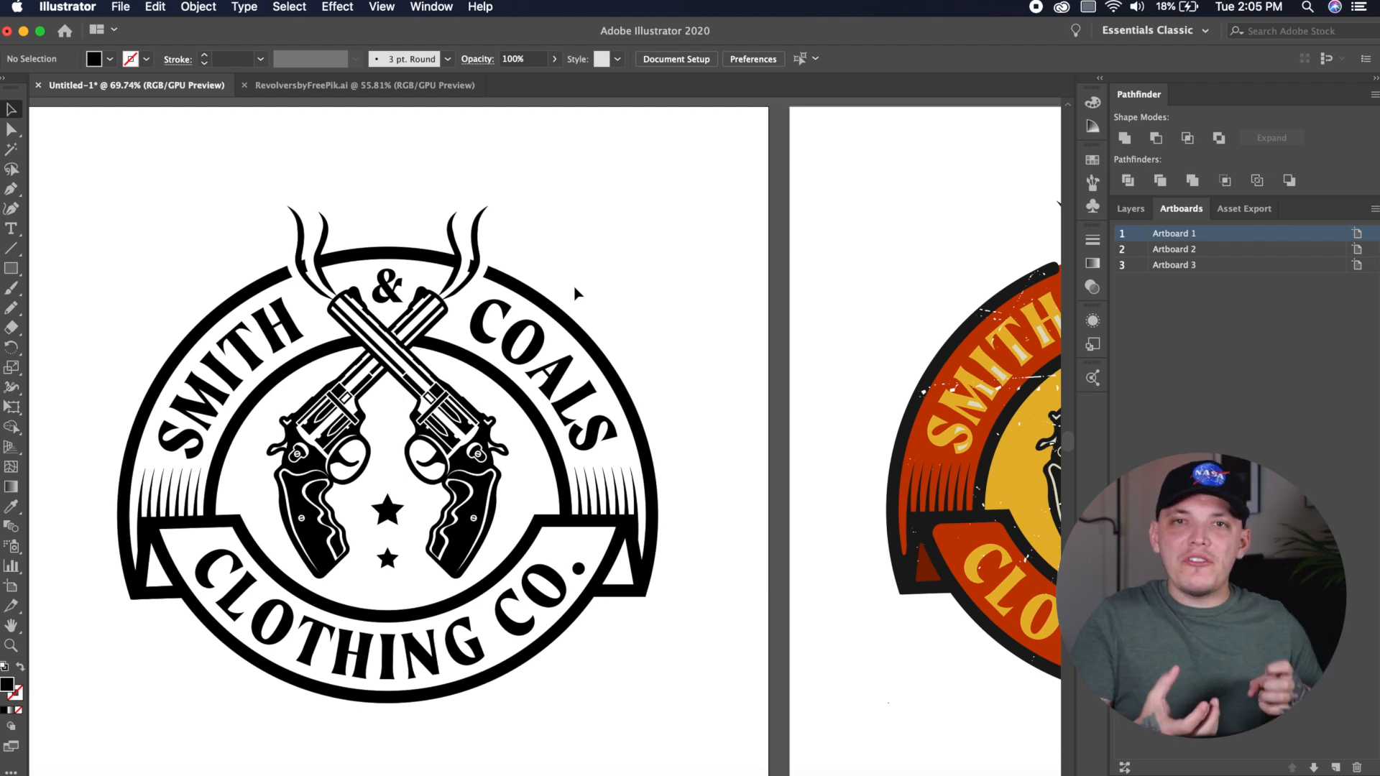
# - In Illustrator, examine the finished Smith & Coals badge in black-and-white and distressed colour, and the empty third artboard
pyautogui.moveTo(575, 286); pyautogui.dragTo(287, 271)
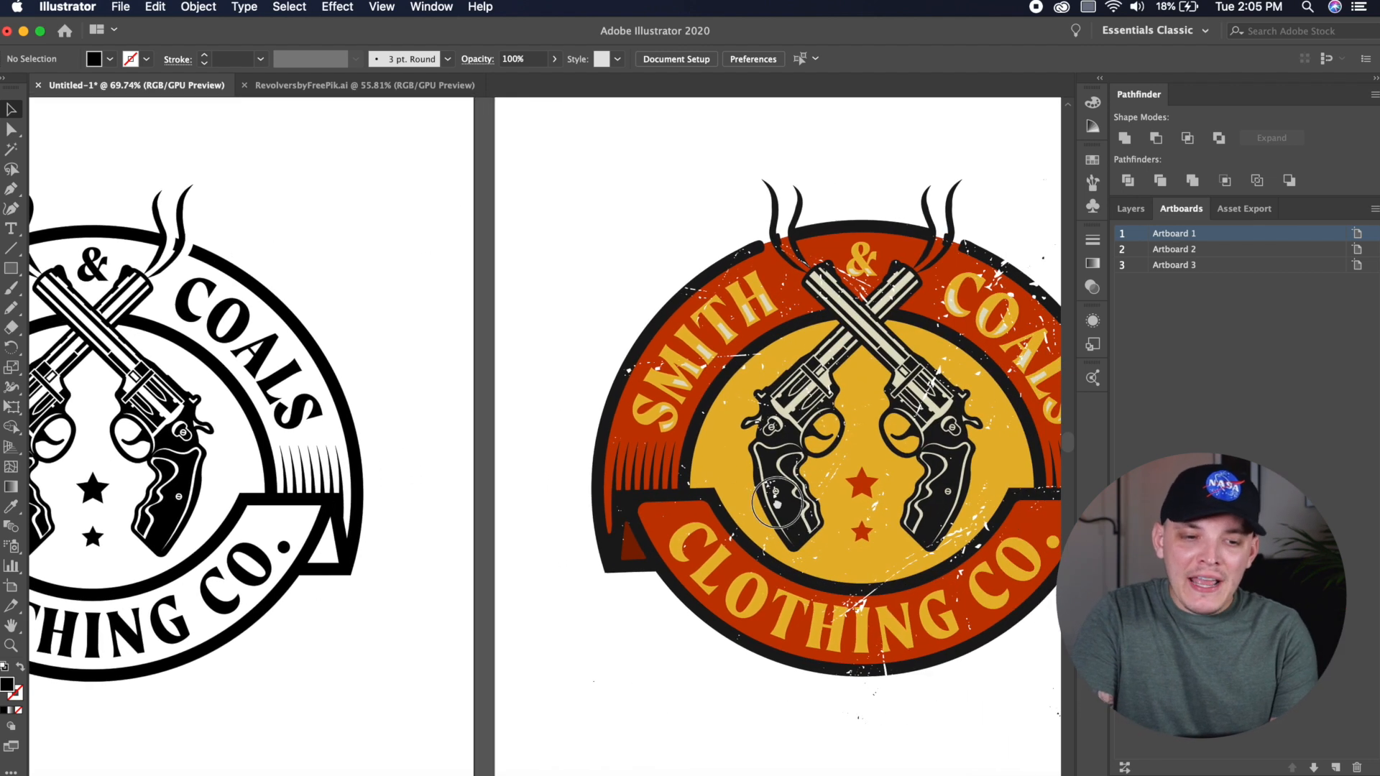
pyautogui.moveTo(861, 351); pyautogui.dragTo(695, 352)
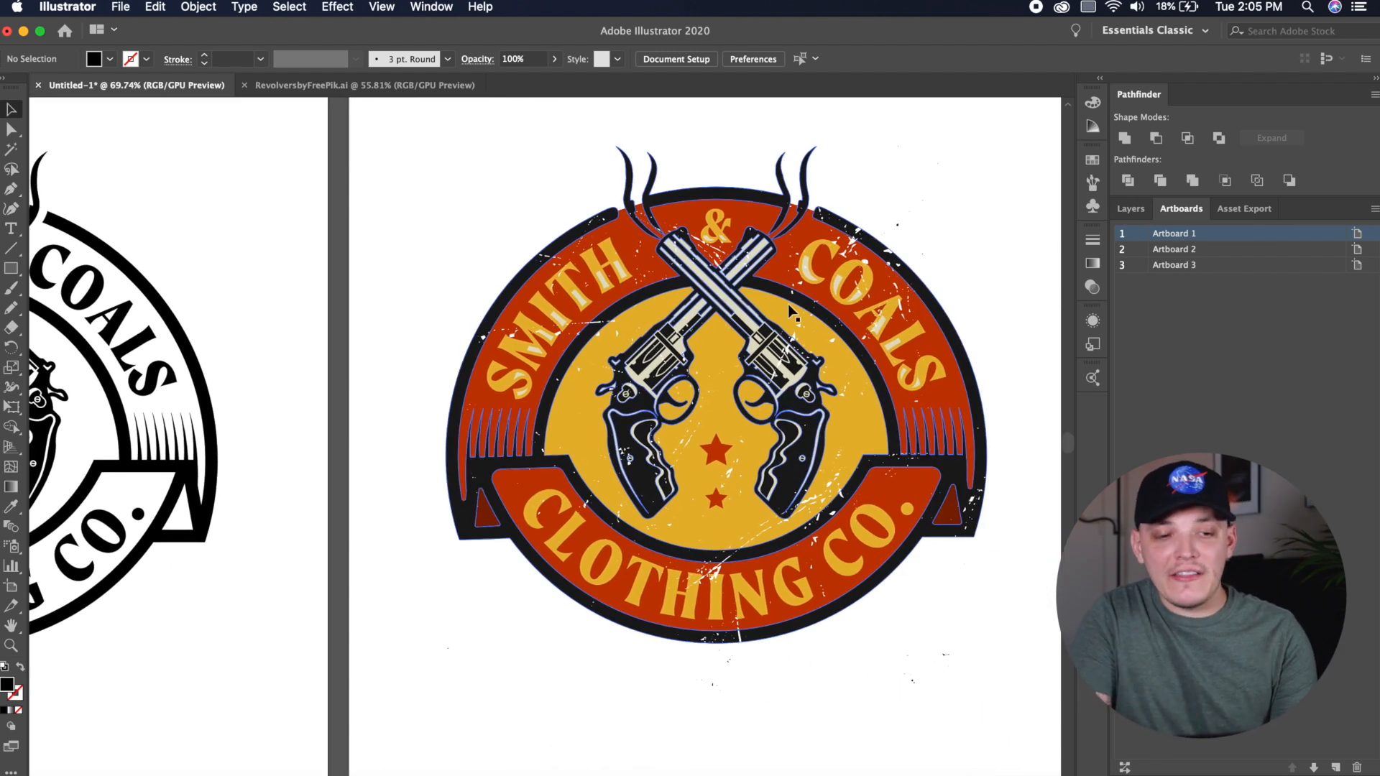
pyautogui.moveTo(788, 304); pyautogui.dragTo(664, 310)
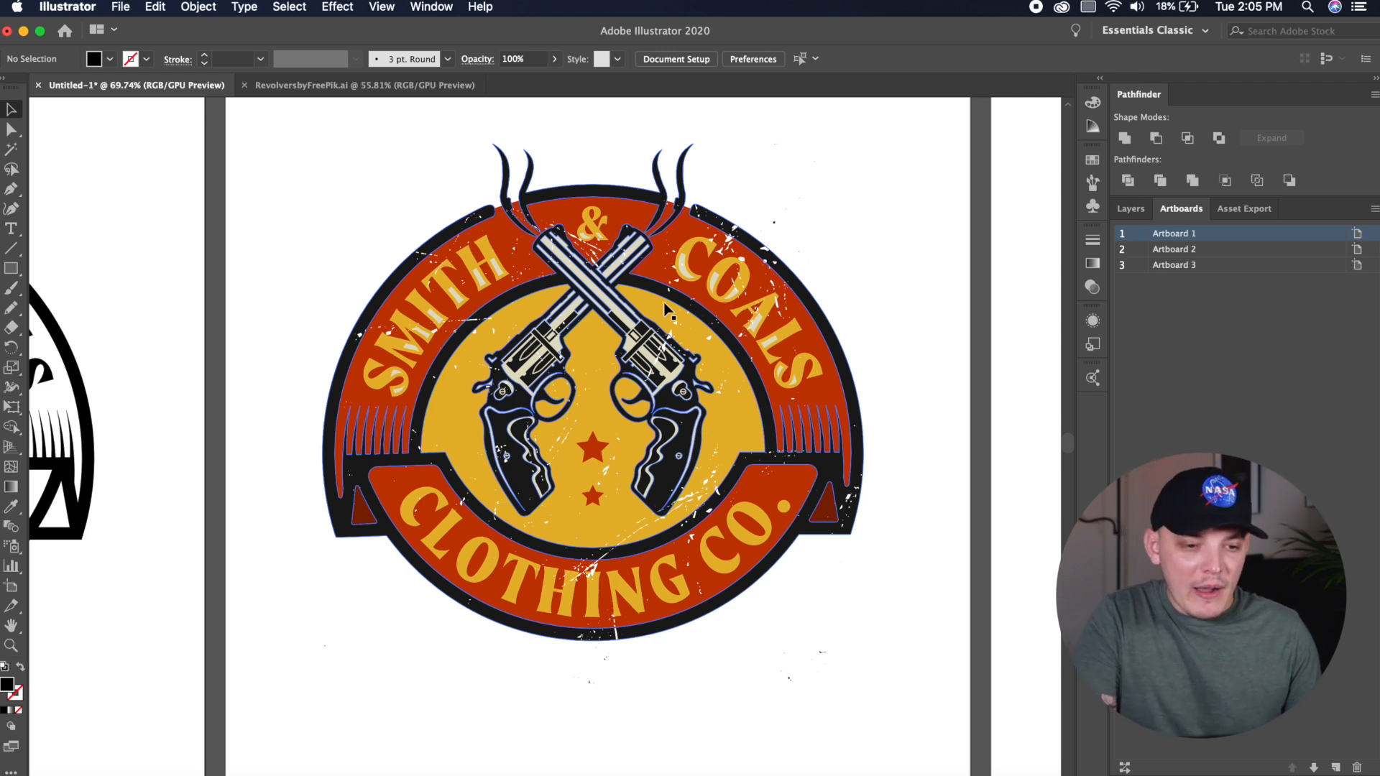
pyautogui.click(742, 420)
pyautogui.click(927, 329)
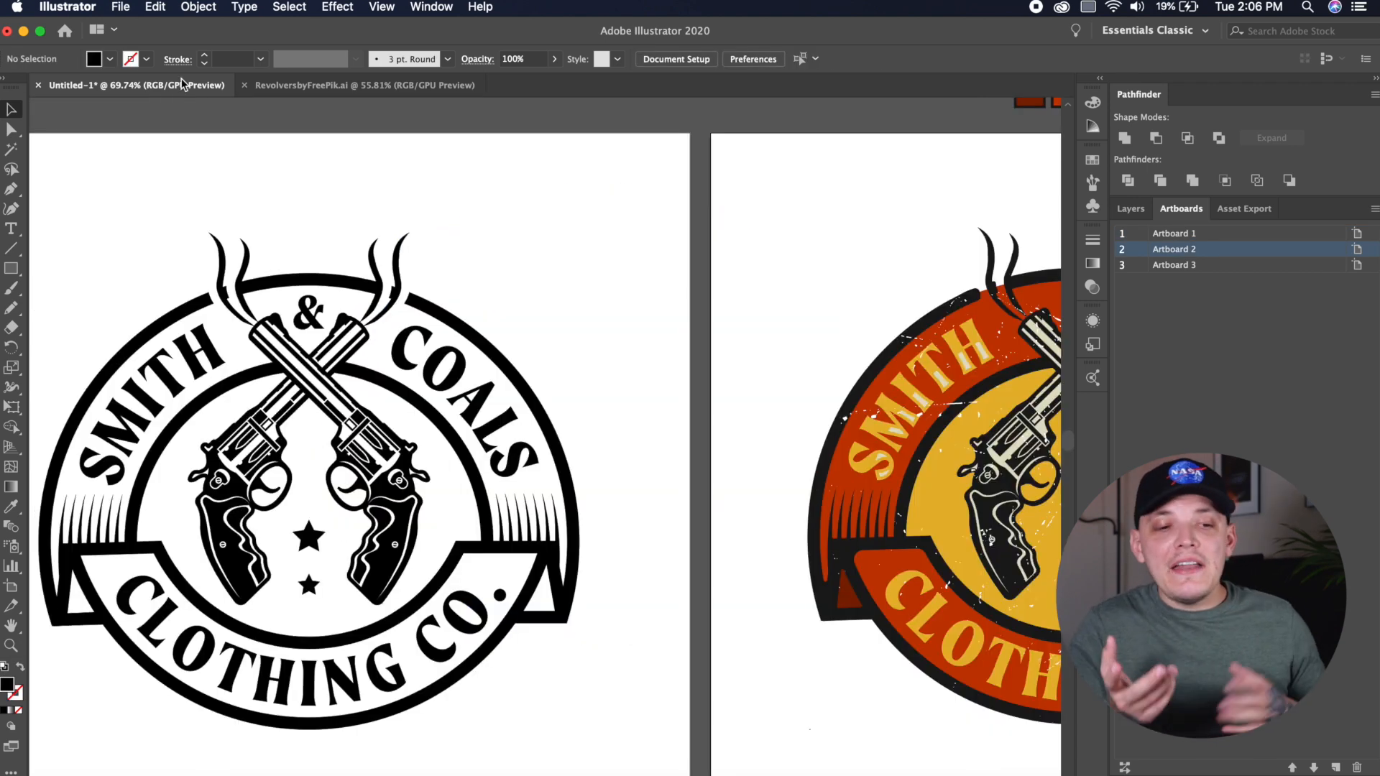
pyautogui.click(314, 92)
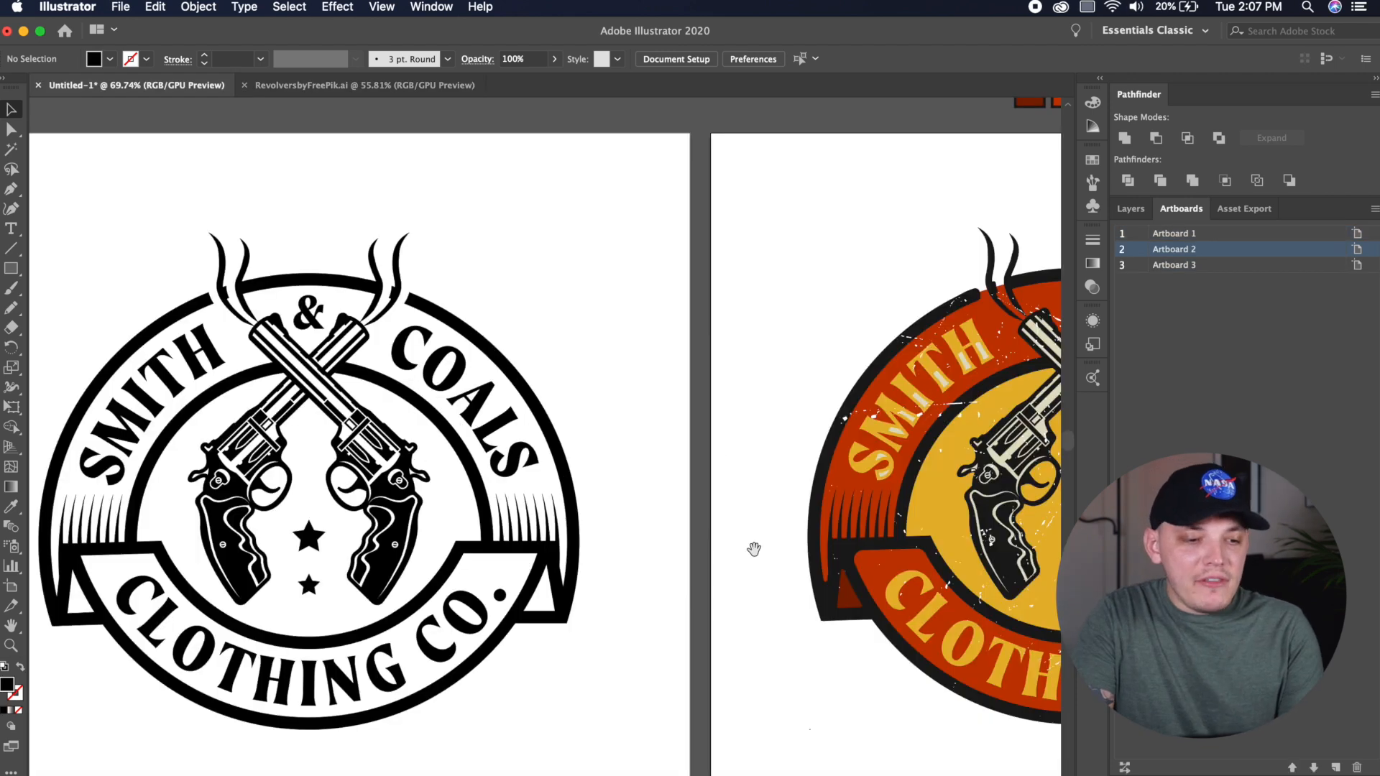
pyautogui.moveTo(753, 550); pyautogui.dragTo(557, 444)
pyautogui.moveTo(770, 415); pyautogui.dragTo(351, 407)
pyautogui.moveTo(847, 427); pyautogui.dragTo(414, 427)
pyautogui.scroll(-5, 411, 426)
pyautogui.moveTo(637, 396); pyautogui.dragTo(574, 396)
pyautogui.scroll(7, 589, 396)
pyautogui.scroll(-3, 589, 399)
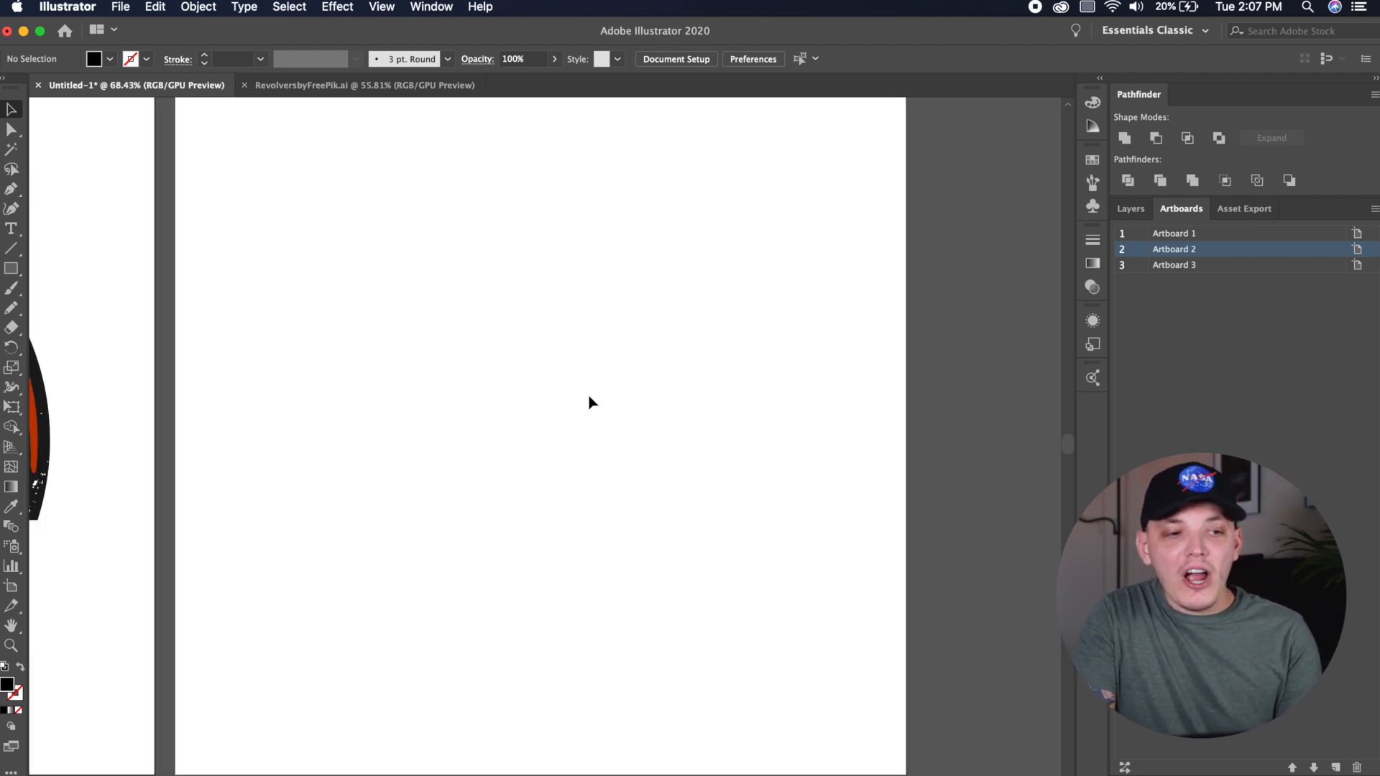
pyautogui.moveTo(575, 378); pyautogui.dragTo(607, 404)
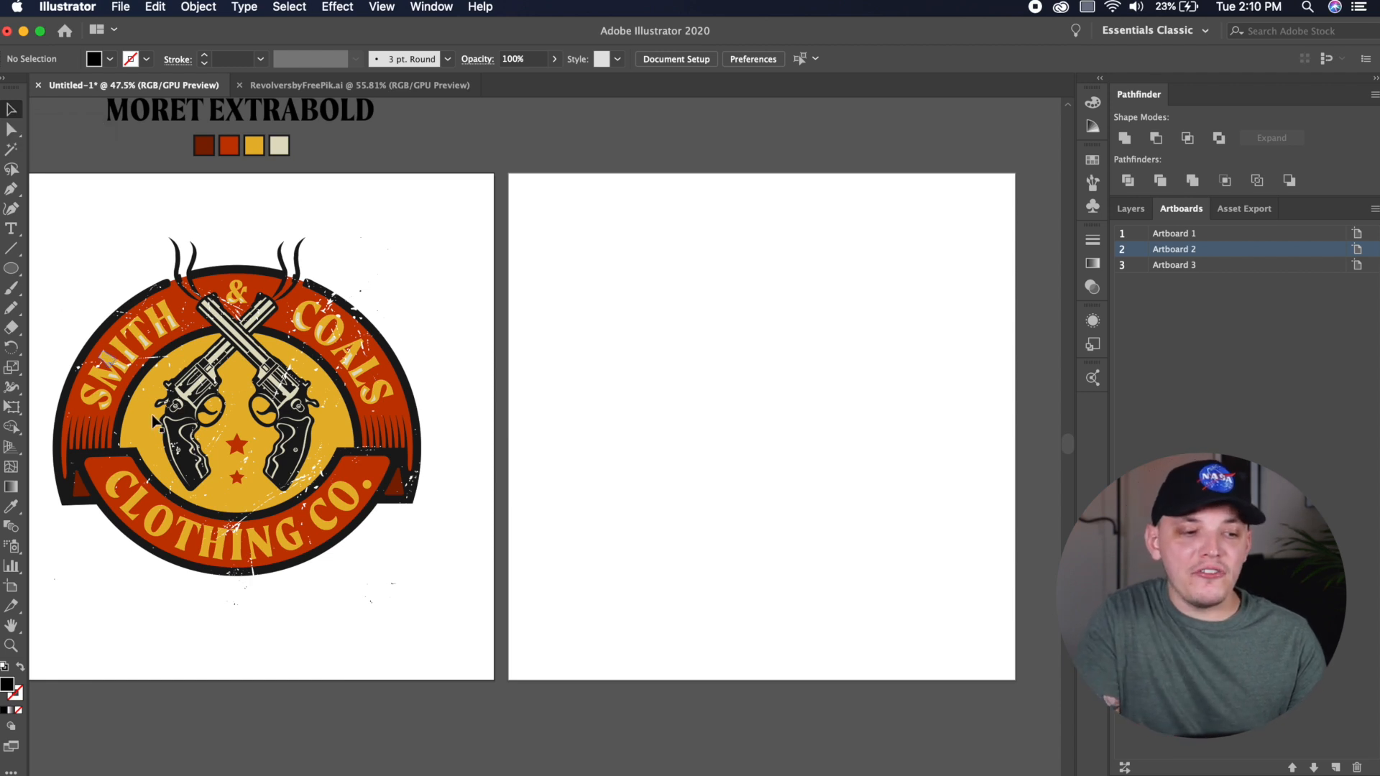
# - Draw a circle about 7.57 in wide on the empty third artboard and centre it horizontally and vertically
pyautogui.press('l')
pyautogui.moveTo(573, 266); pyautogui.dragTo(856, 542)
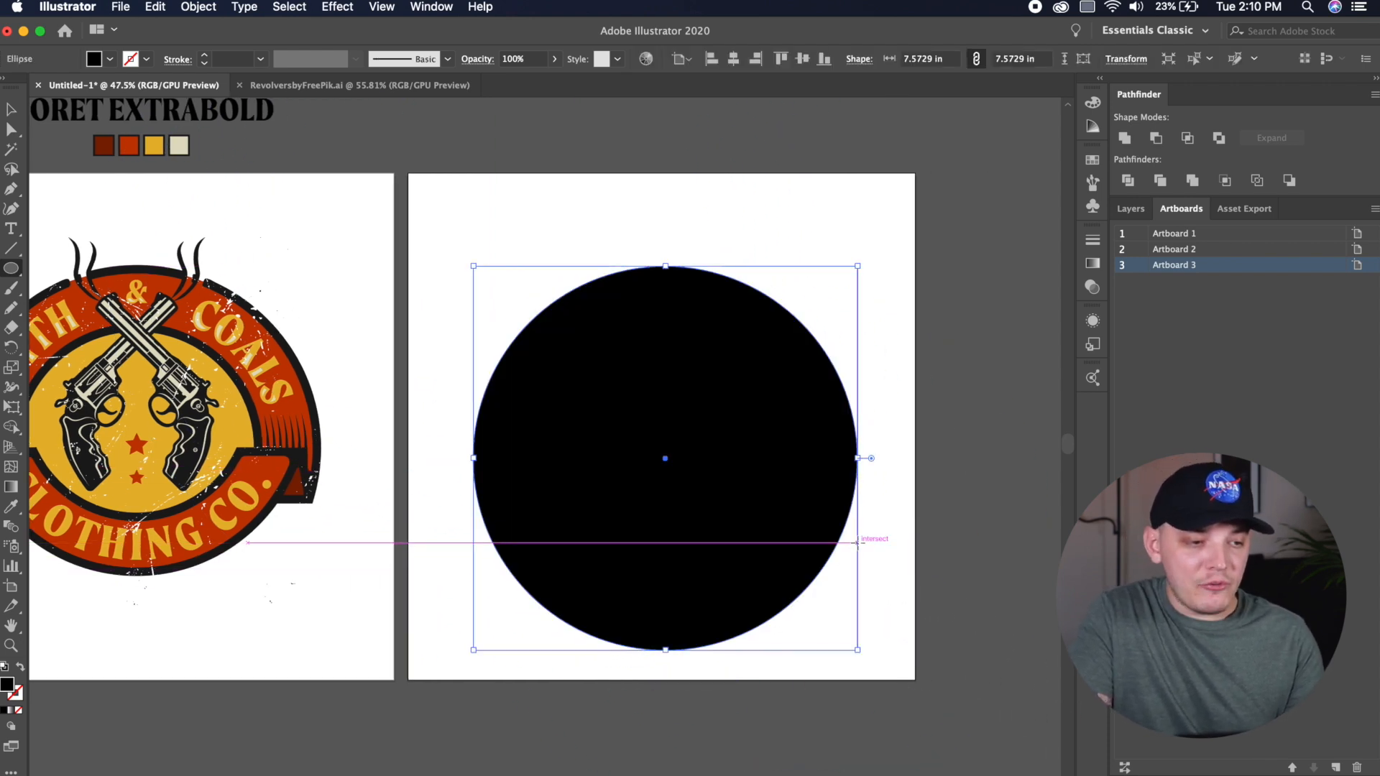
pyautogui.click(12, 112)
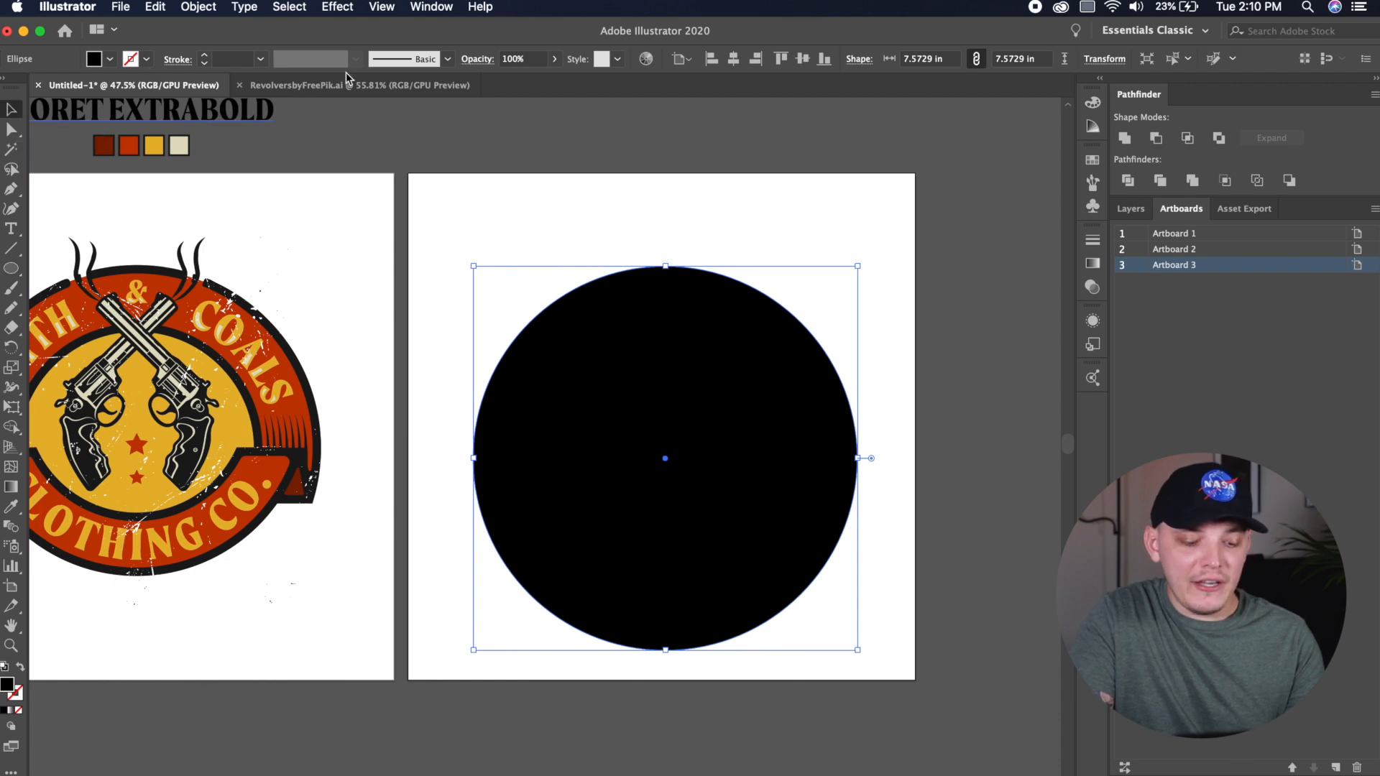
pyautogui.click(733, 58)
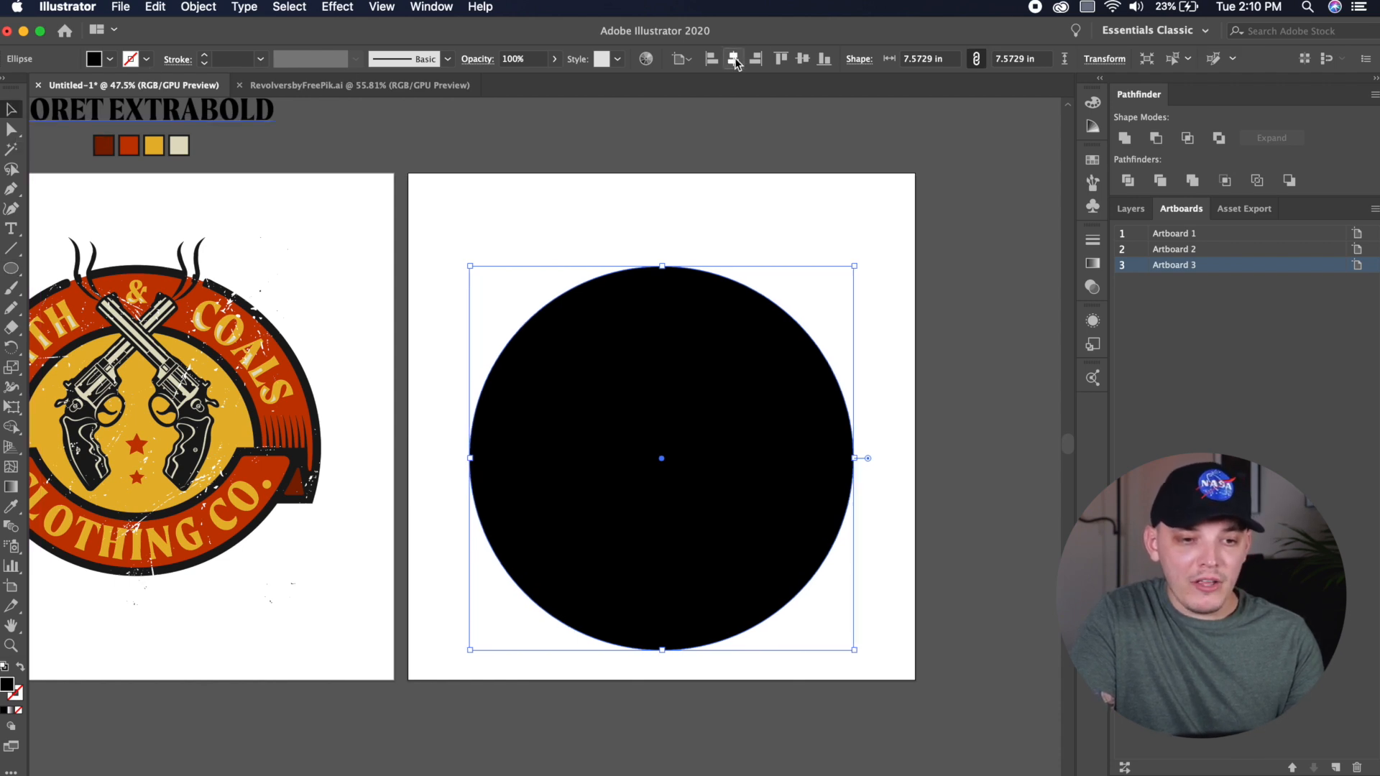
pyautogui.click(803, 59)
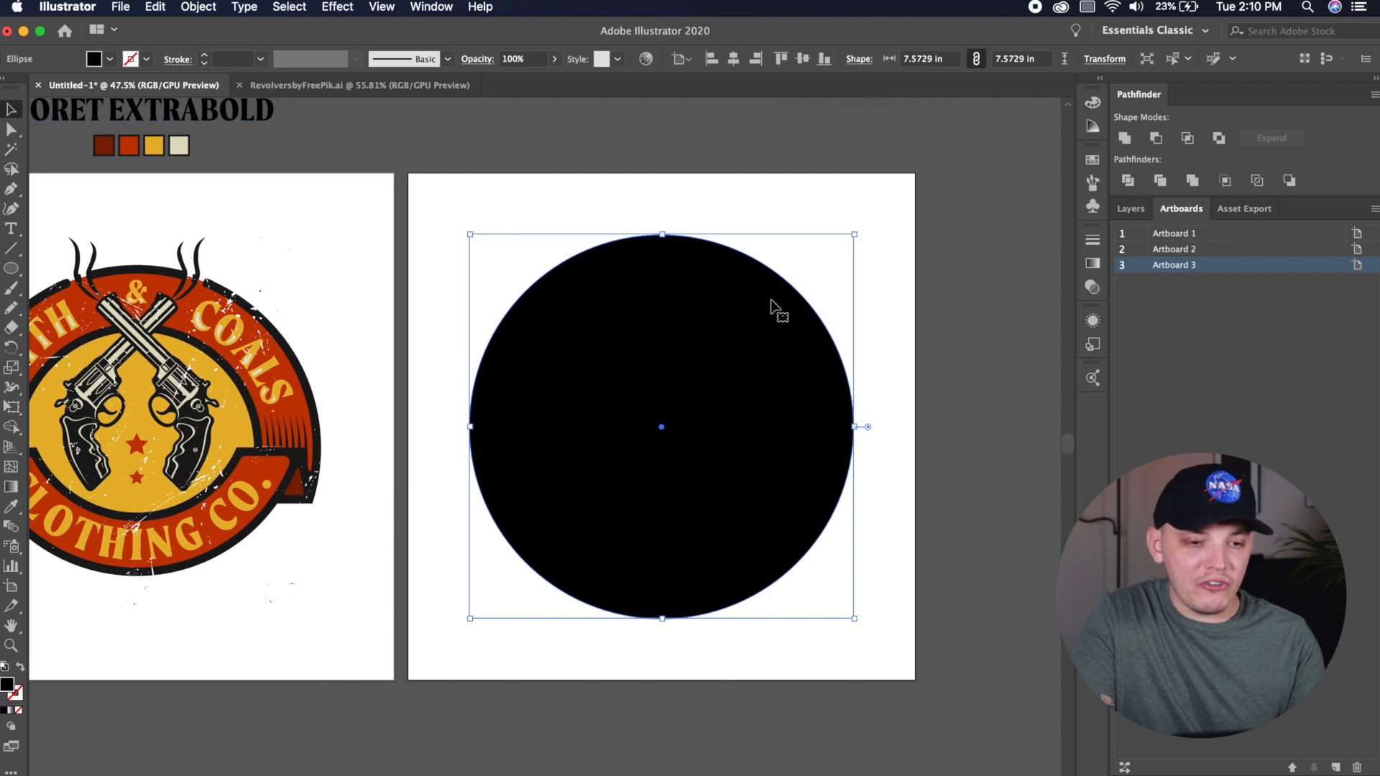
pyautogui.click(797, 63)
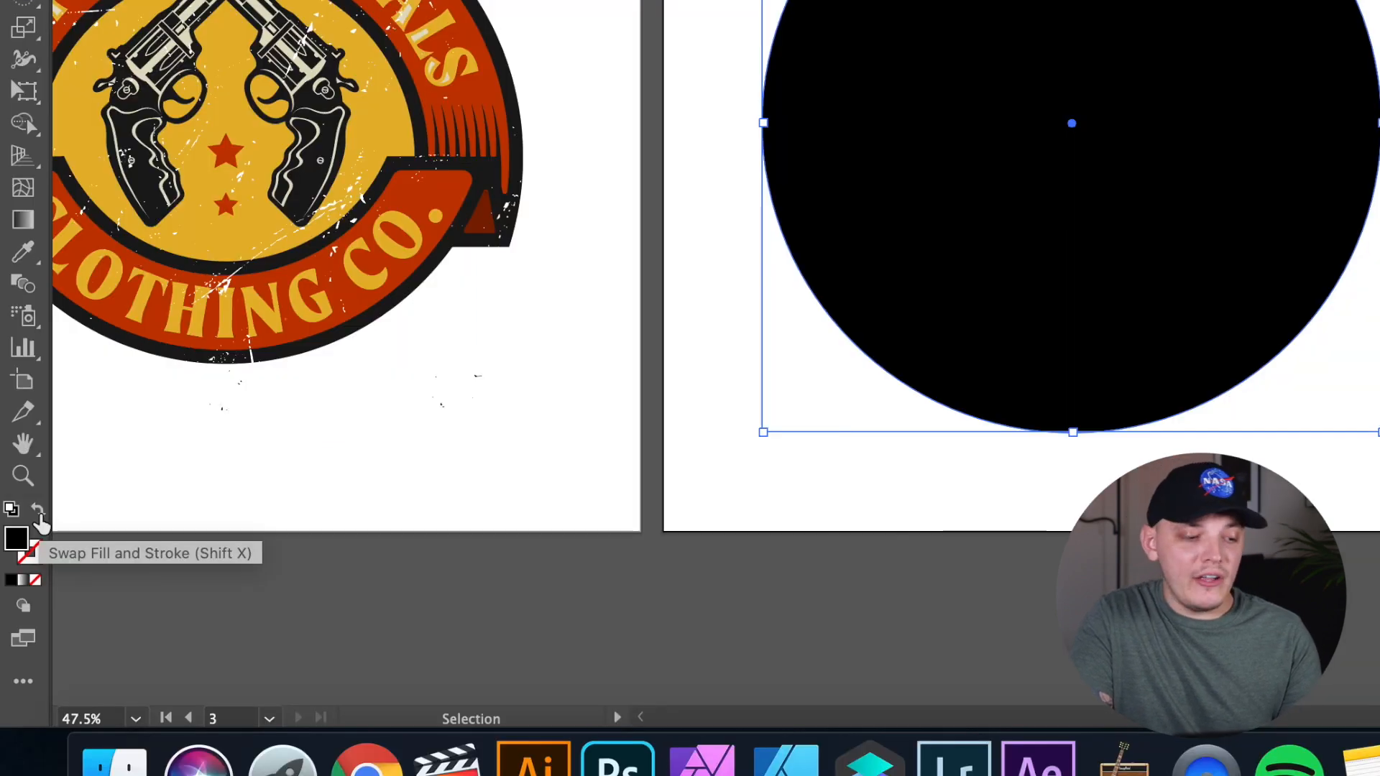
# - Swap the circle's black fill to its stroke and set the stroke weight to 12 pt
pyautogui.click(21, 671)
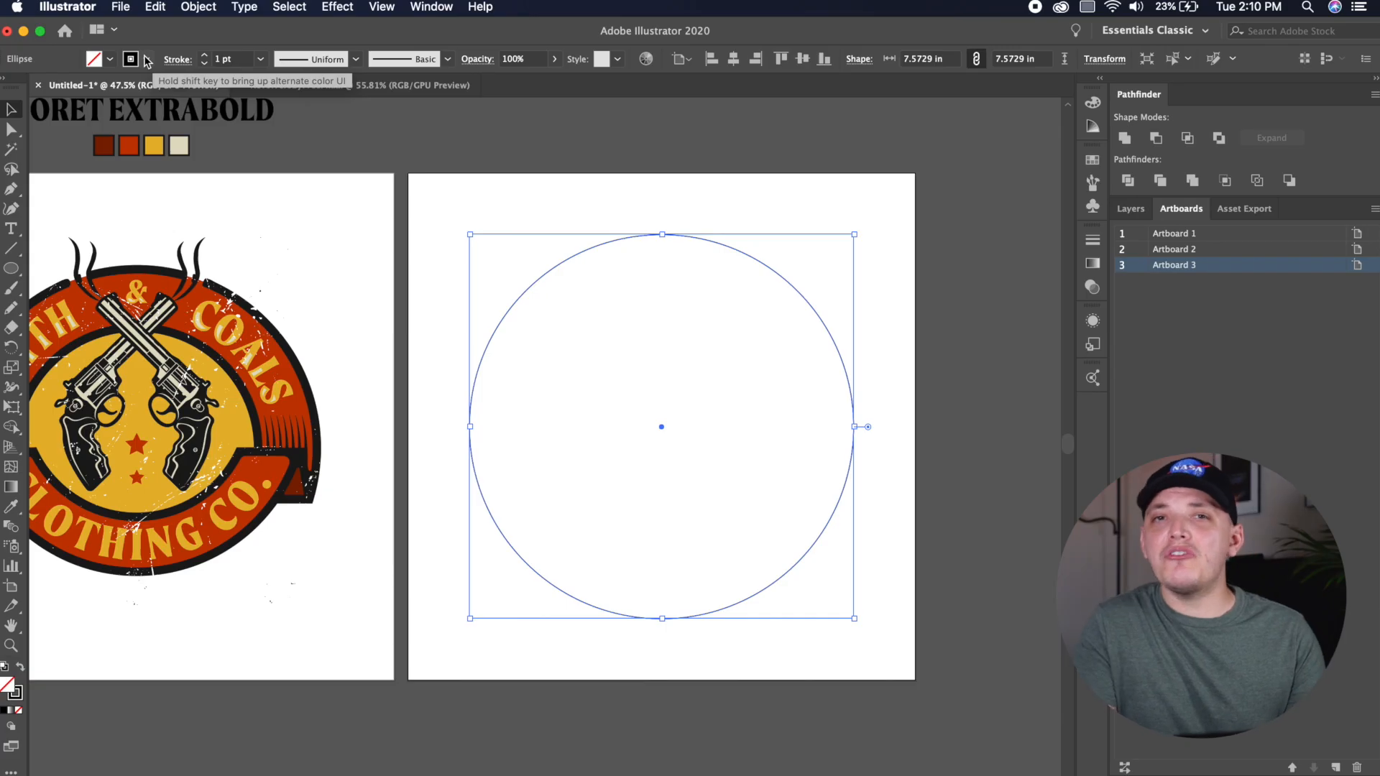
pyautogui.click(204, 55)
pyautogui.click(205, 55)
pyautogui.click(204, 55)
pyautogui.click(204, 55)
pyautogui.click(204, 55)
pyautogui.click(205, 55)
pyautogui.click(204, 55)
pyautogui.click(204, 55)
pyautogui.click(204, 55)
pyautogui.click(204, 55)
pyautogui.click(204, 55)
pyautogui.click(205, 55)
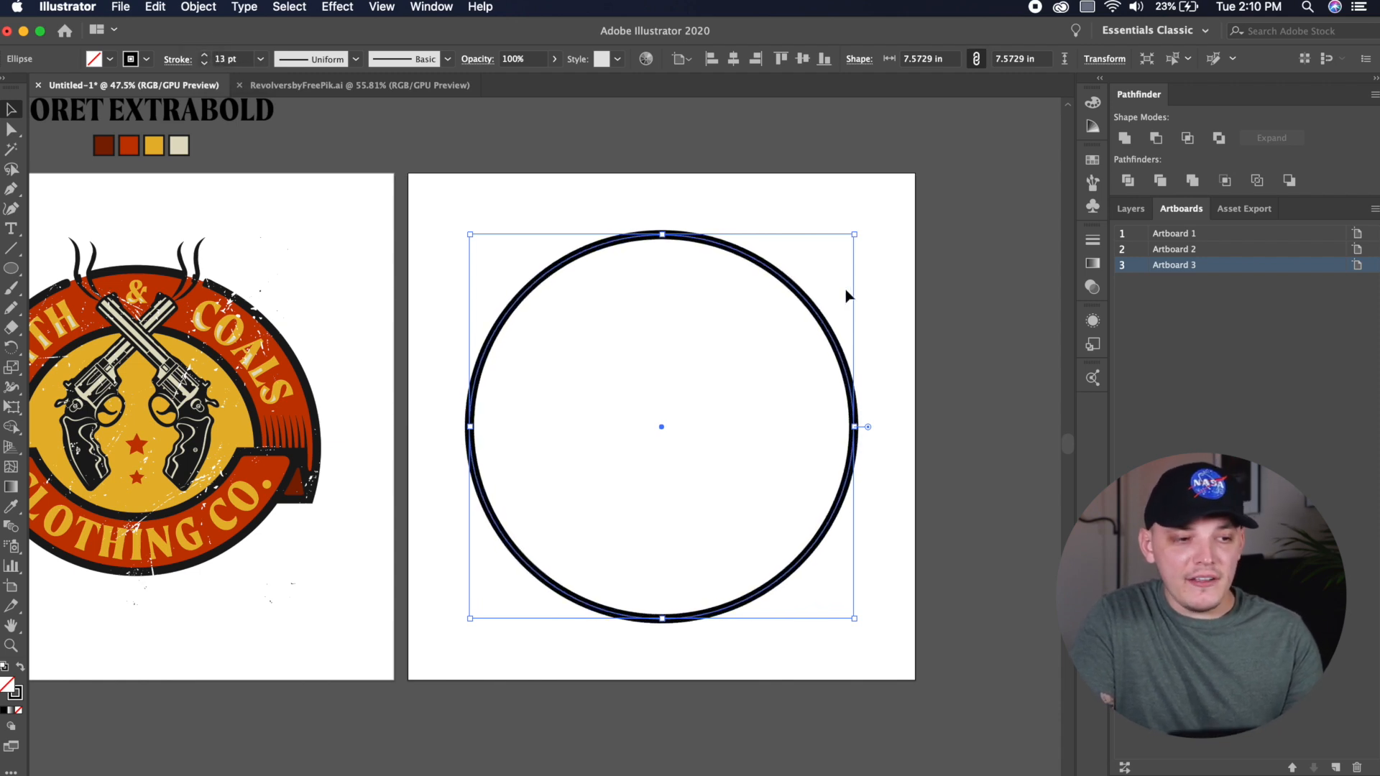
pyautogui.click(200, 66)
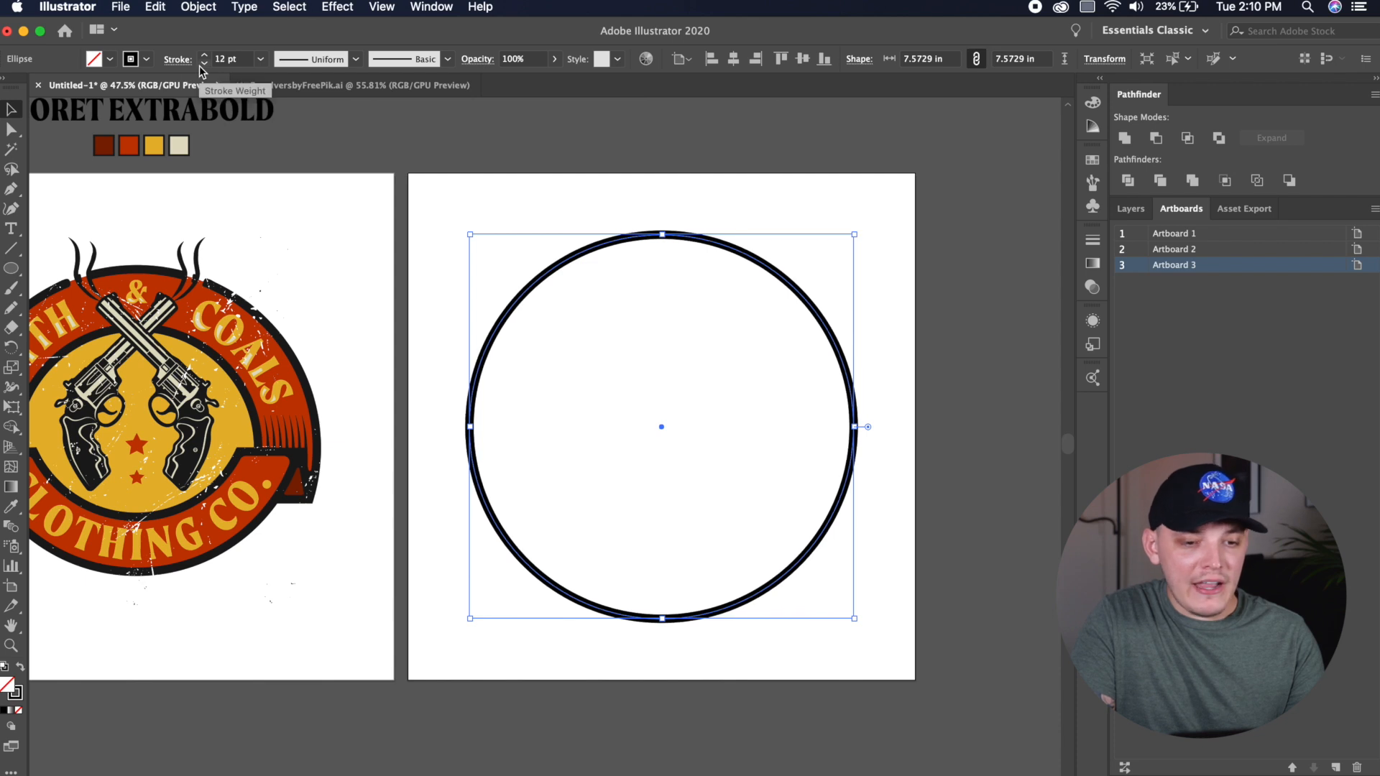
# - Scale the outlined circle down proportionally around its centre to about 6.9 in, then deselect it
pyautogui.moveTo(854, 234)
pyautogui.mouseDown()
pyautogui.moveTo(838, 234)
pyautogui.moveTo(836, 252)
pyautogui.mouseUp()
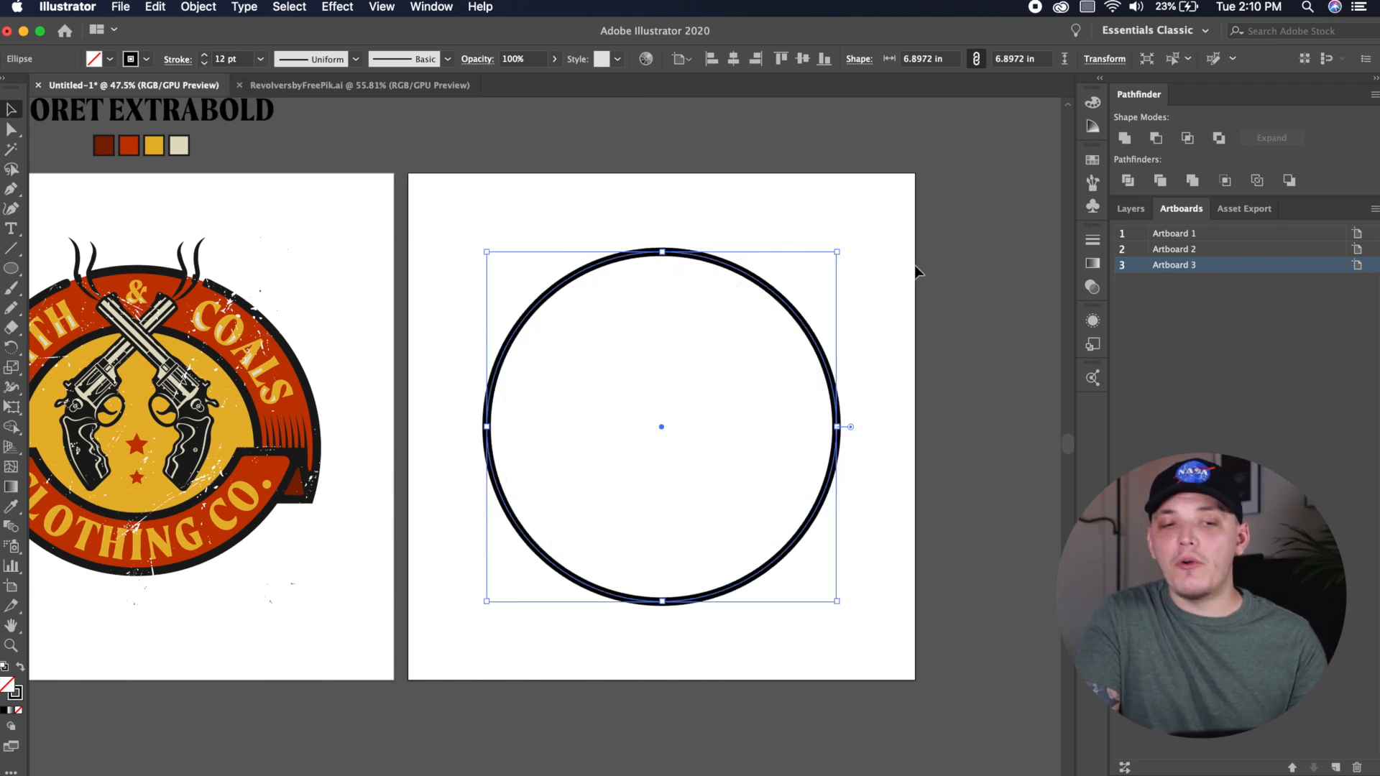
pyautogui.scroll(2, 914, 267)
pyautogui.moveTo(773, 299); pyautogui.dragTo(893, 242)
pyautogui.scroll(-2, 891, 238)
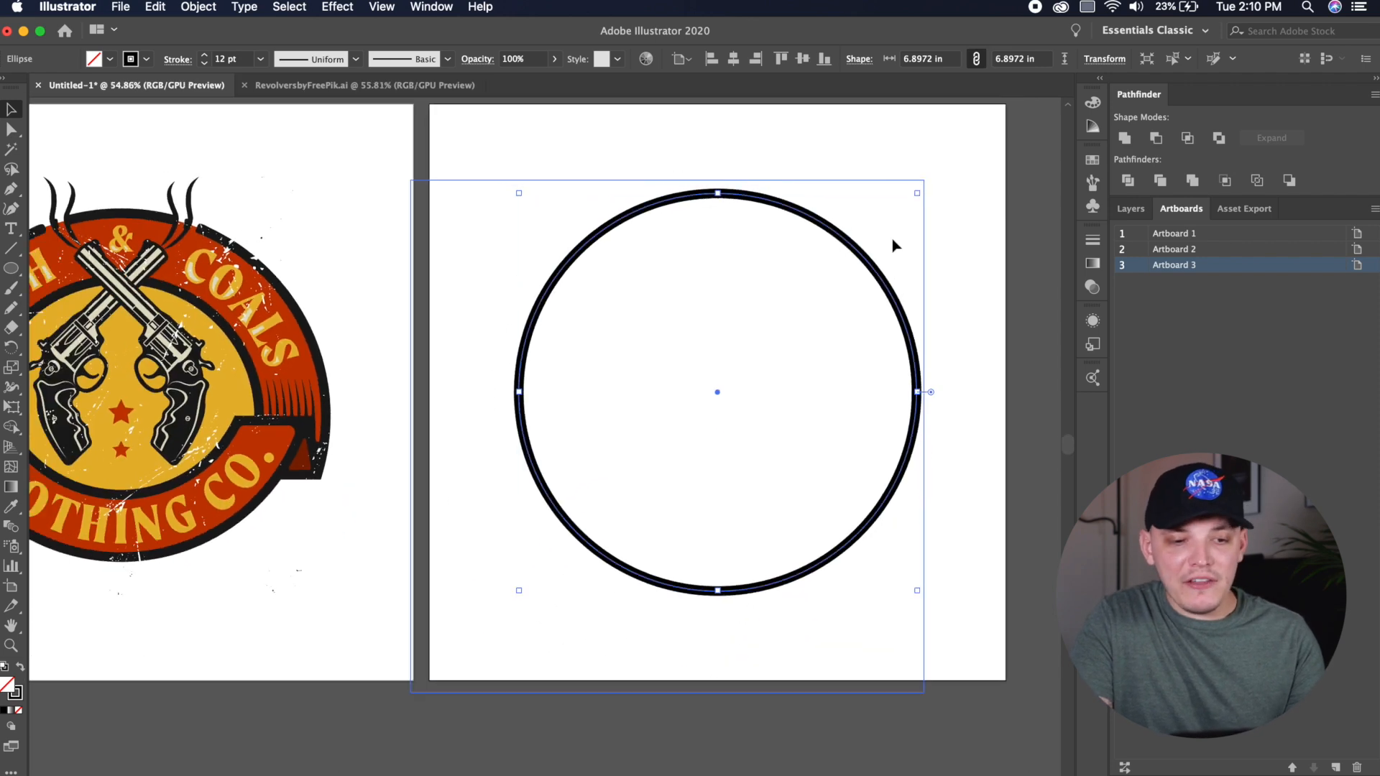
pyautogui.click(683, 345)
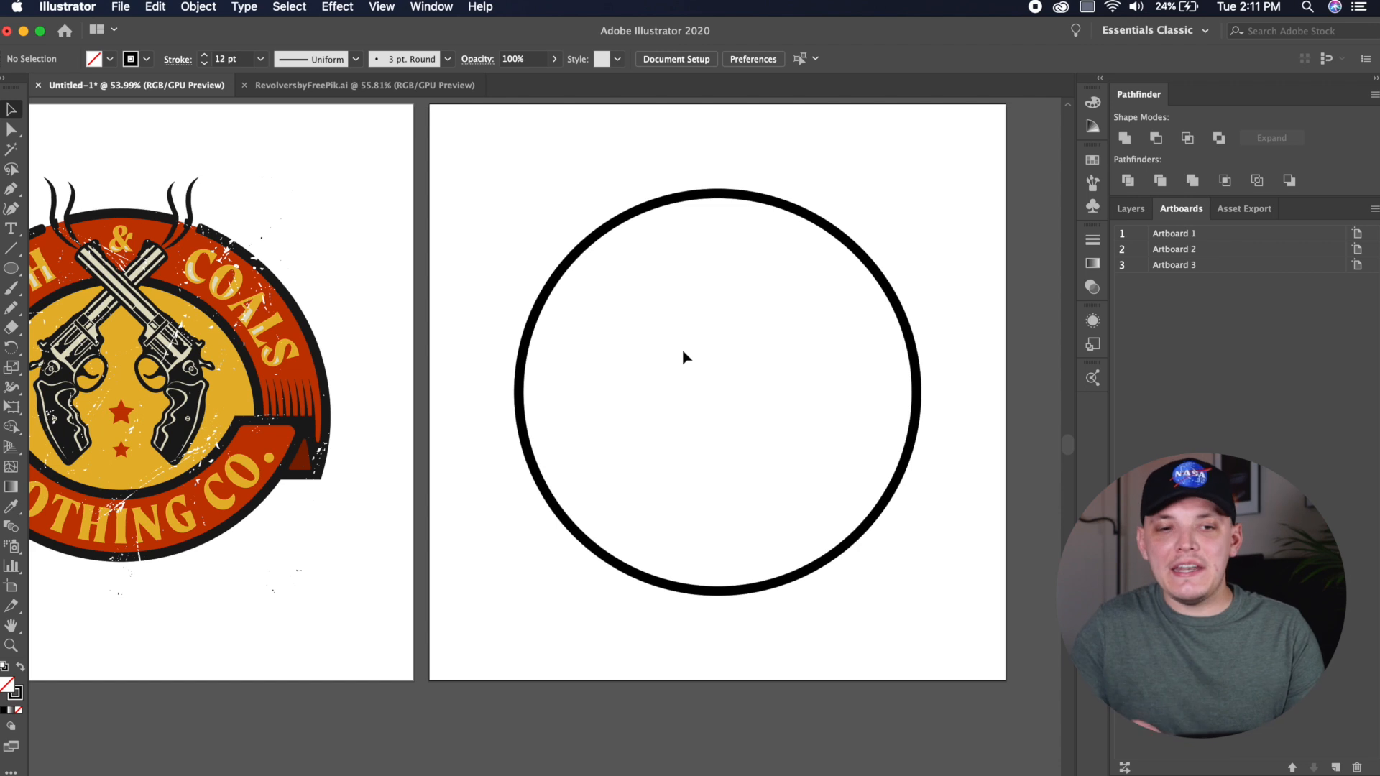
# - Copy the outlined circle and paste the duplicate in place directly over it
pyautogui.moveTo(838, 180); pyautogui.dragTo(512, 585)
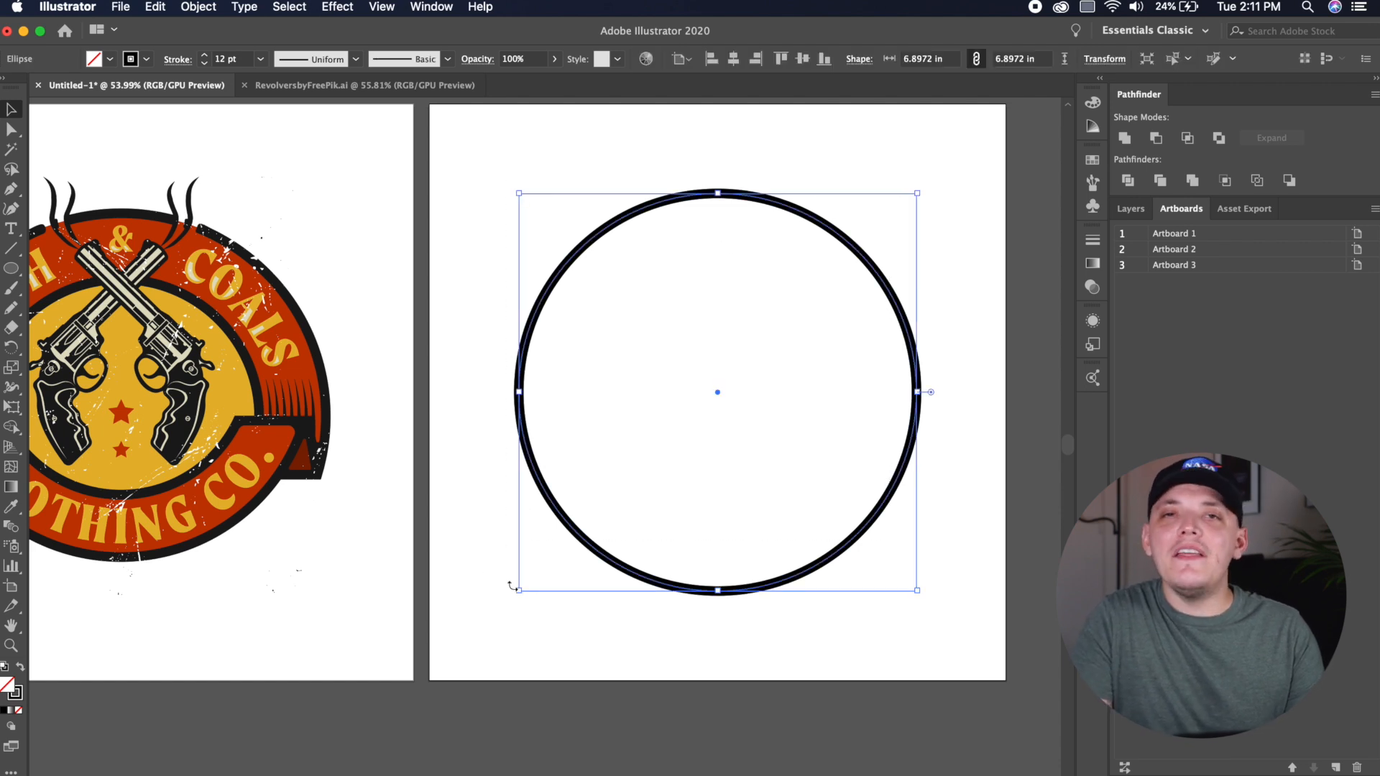
pyautogui.moveTo(853, 247); pyautogui.dragTo(791, 271)
pyautogui.press('super+z')
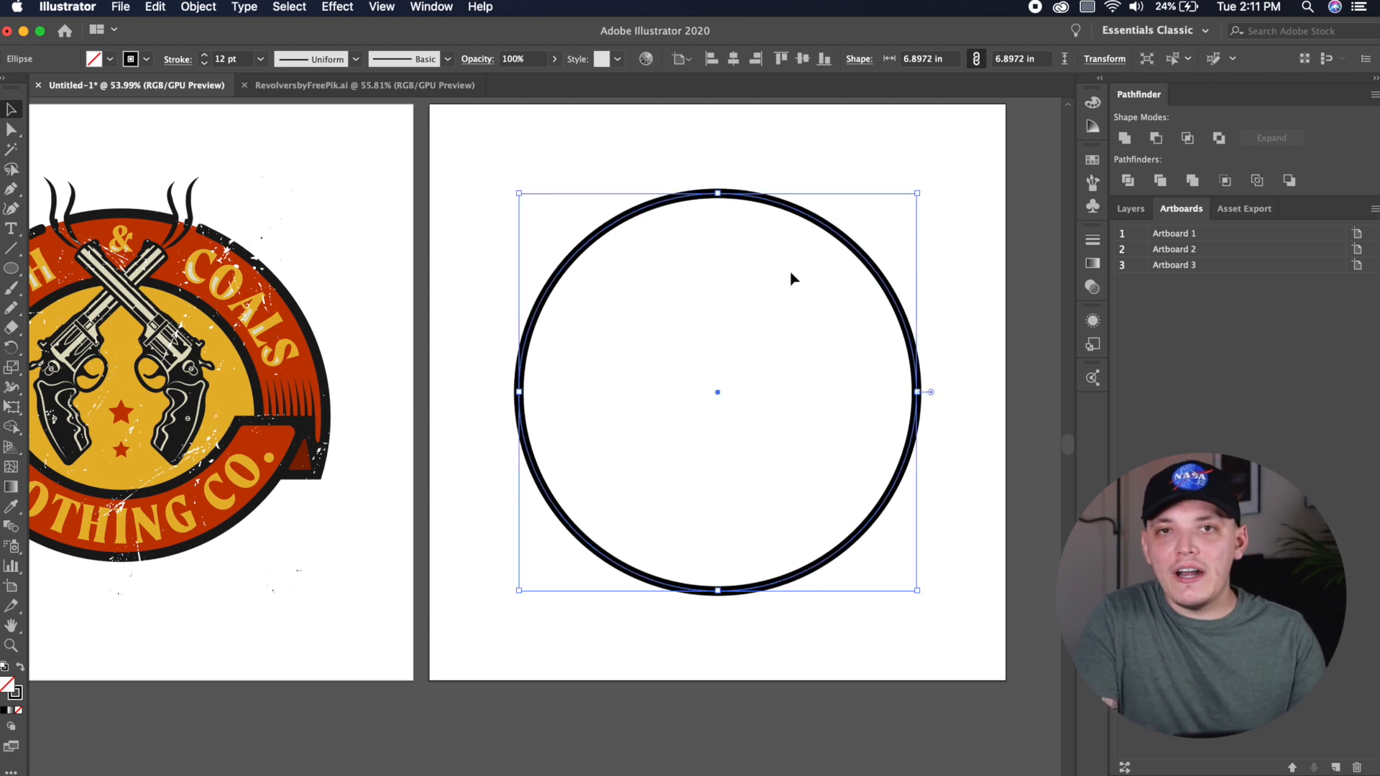
pyautogui.click(165, 7)
pyautogui.click(208, 88)
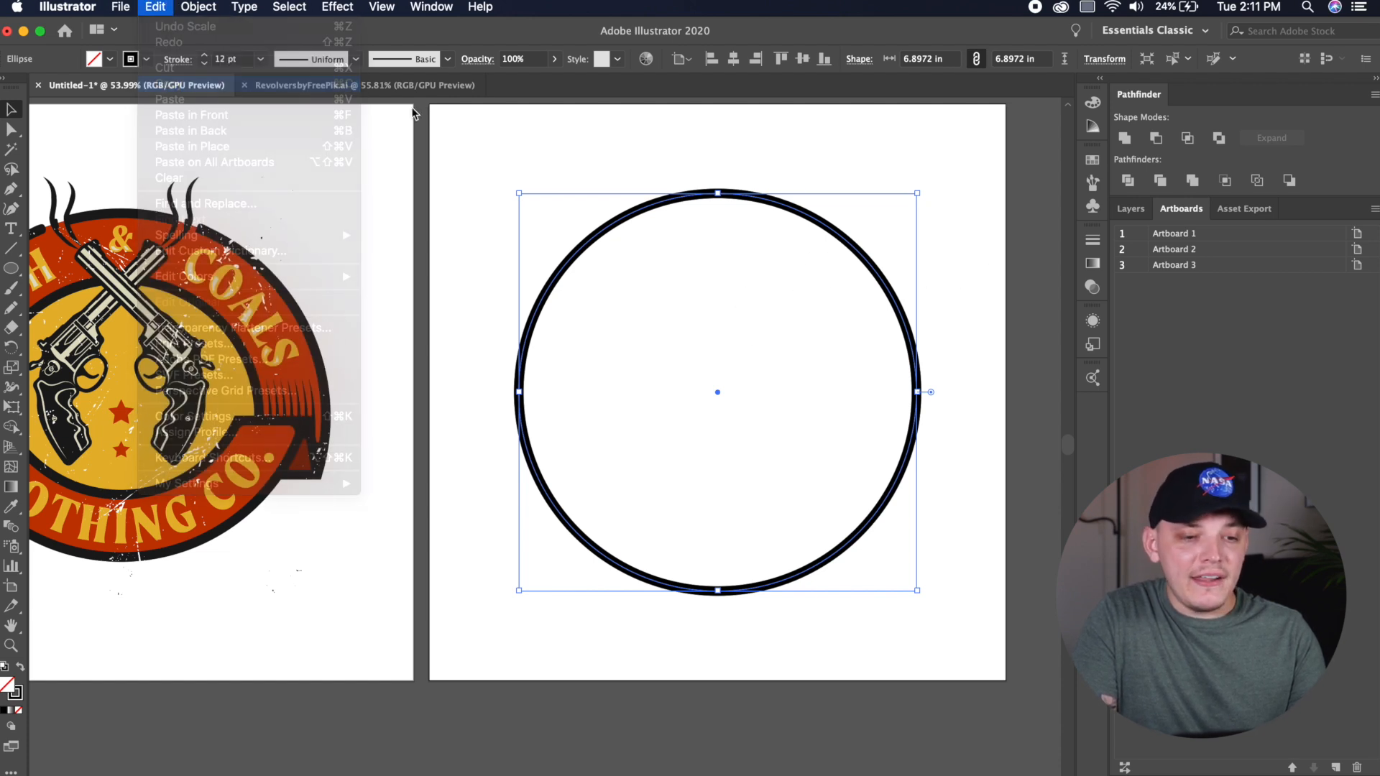
pyautogui.click(162, 7)
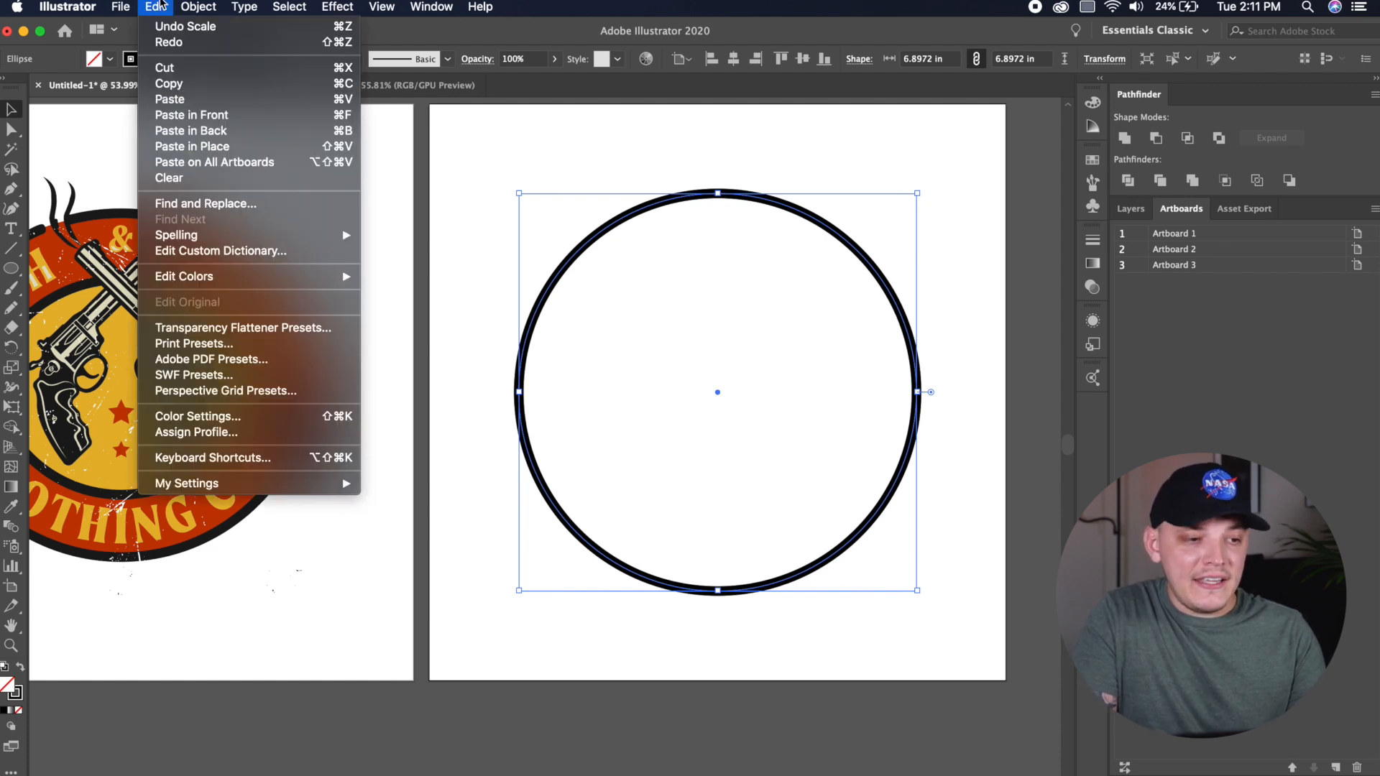
pyautogui.click(209, 147)
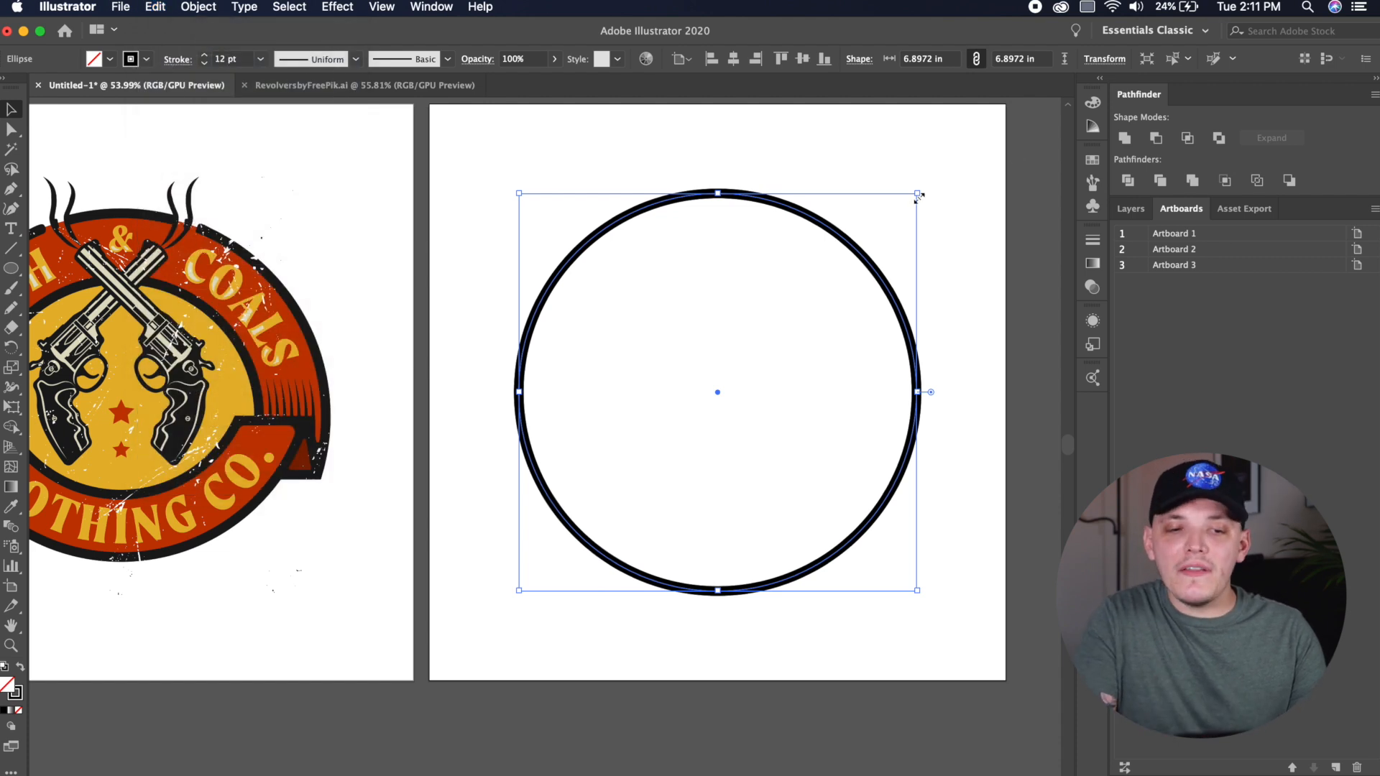
# - Resize the two stacked circles around their shared centre, making one a clearly smaller inner ring and the other slightly larger
pyautogui.moveTo(862, 254); pyautogui.dragTo(782, 298)
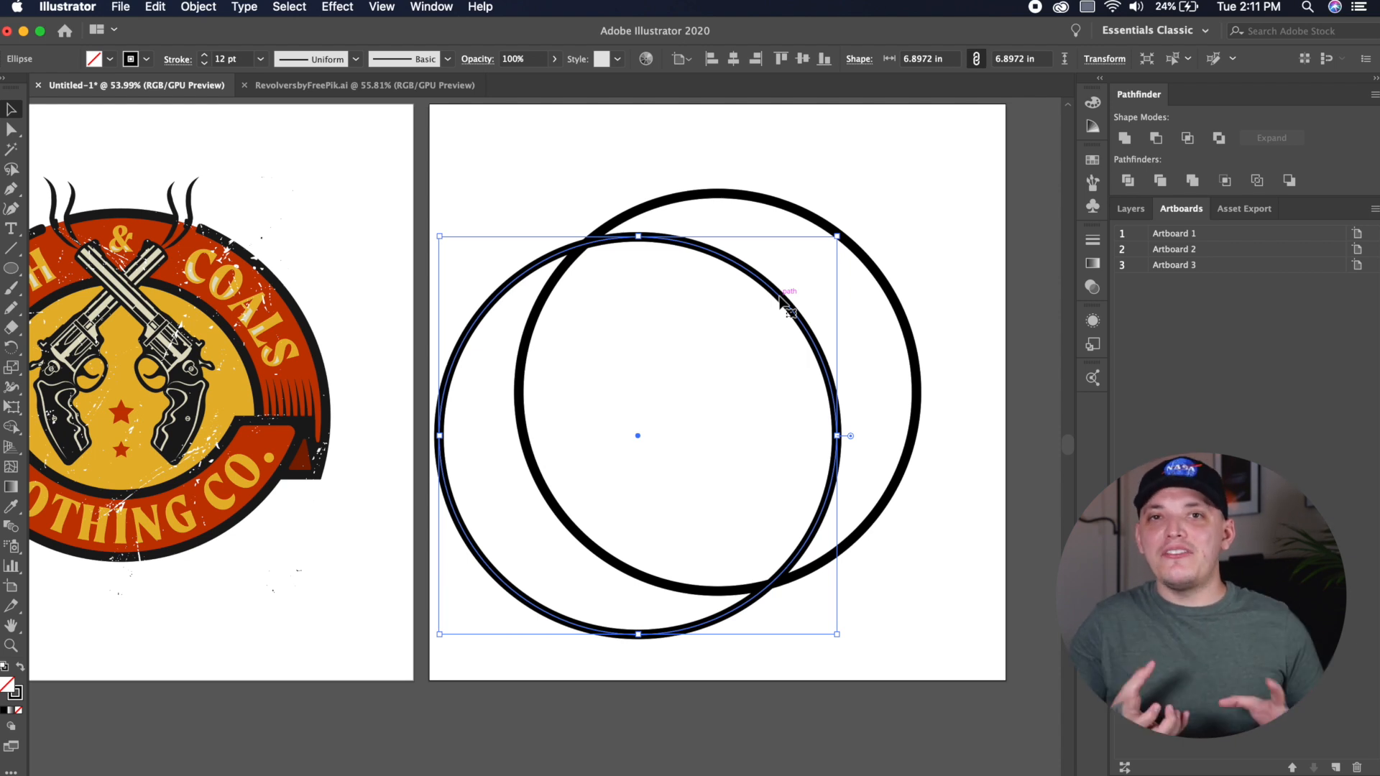
pyautogui.press('cmd+z')
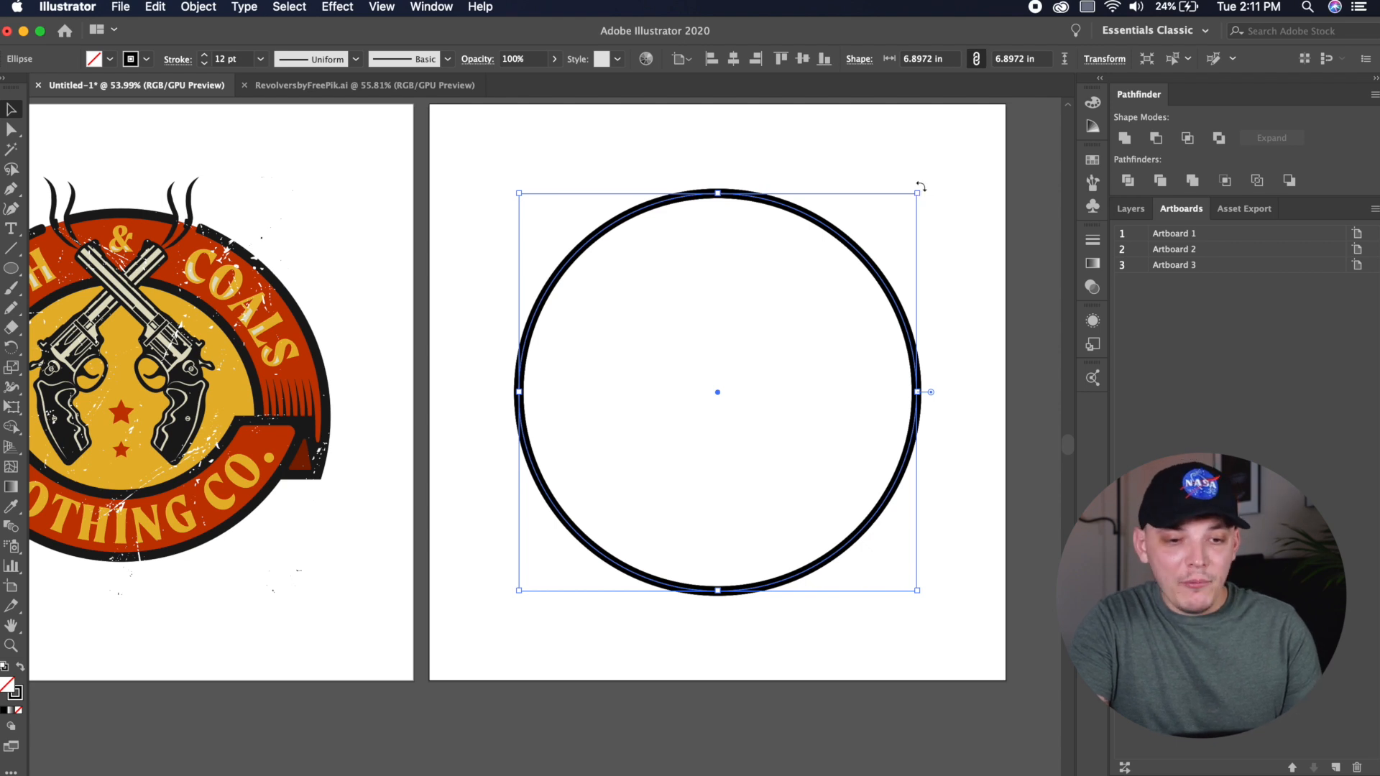
pyautogui.moveTo(918, 193); pyautogui.dragTo(859, 219)
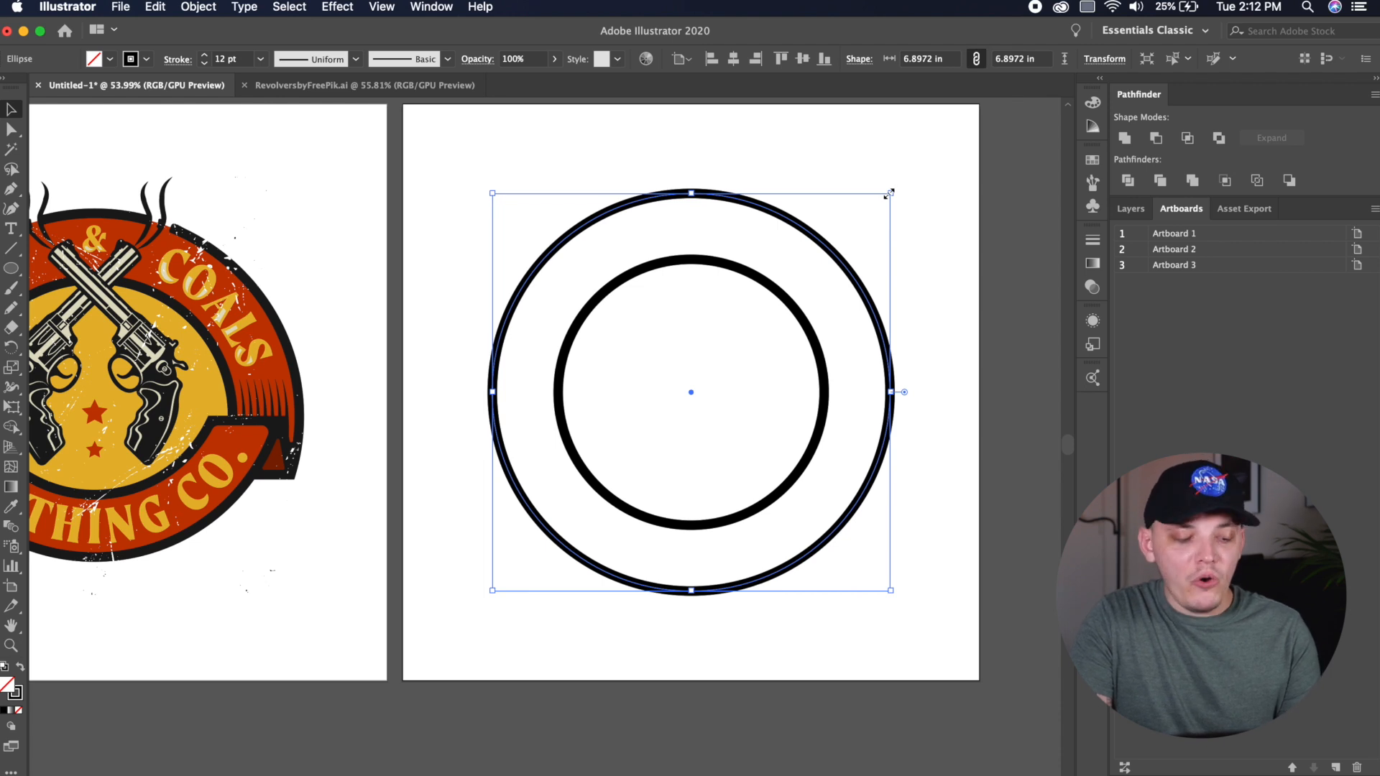
pyautogui.moveTo(889, 193); pyautogui.dragTo(915, 179)
pyautogui.click(970, 203)
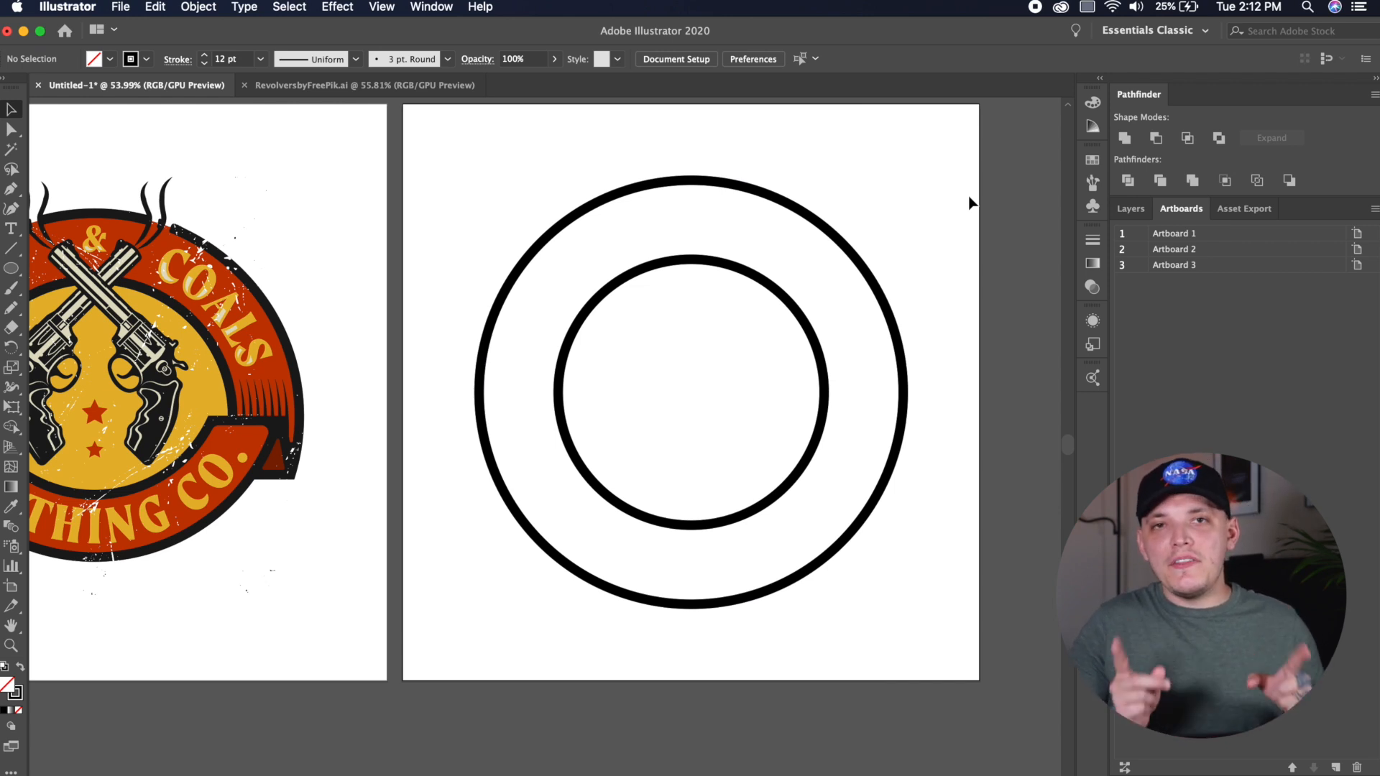
# - Group the two concentric circles and place a horizontal ruler guide across them, a little below their centre
pyautogui.moveTo(968, 196); pyautogui.dragTo(474, 558)
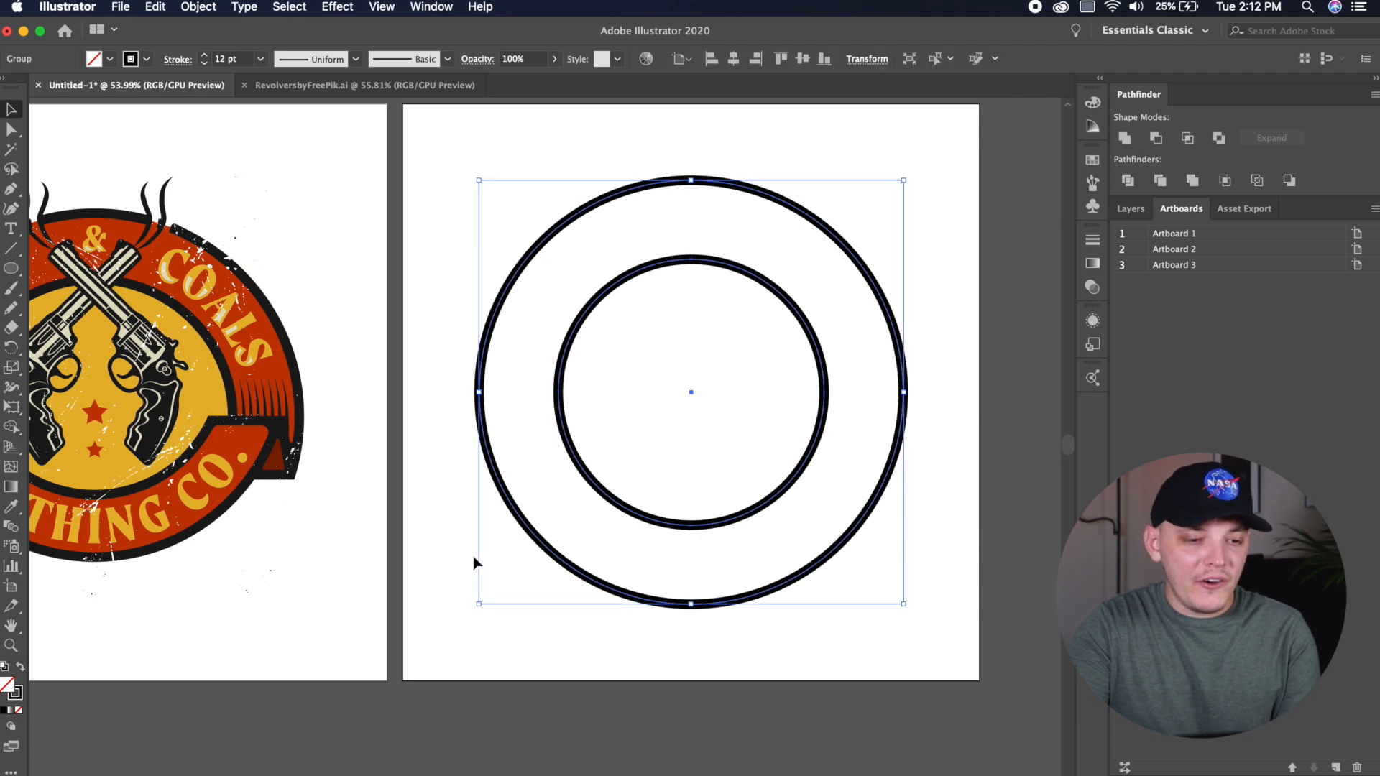
pyautogui.press('super+shift+b')
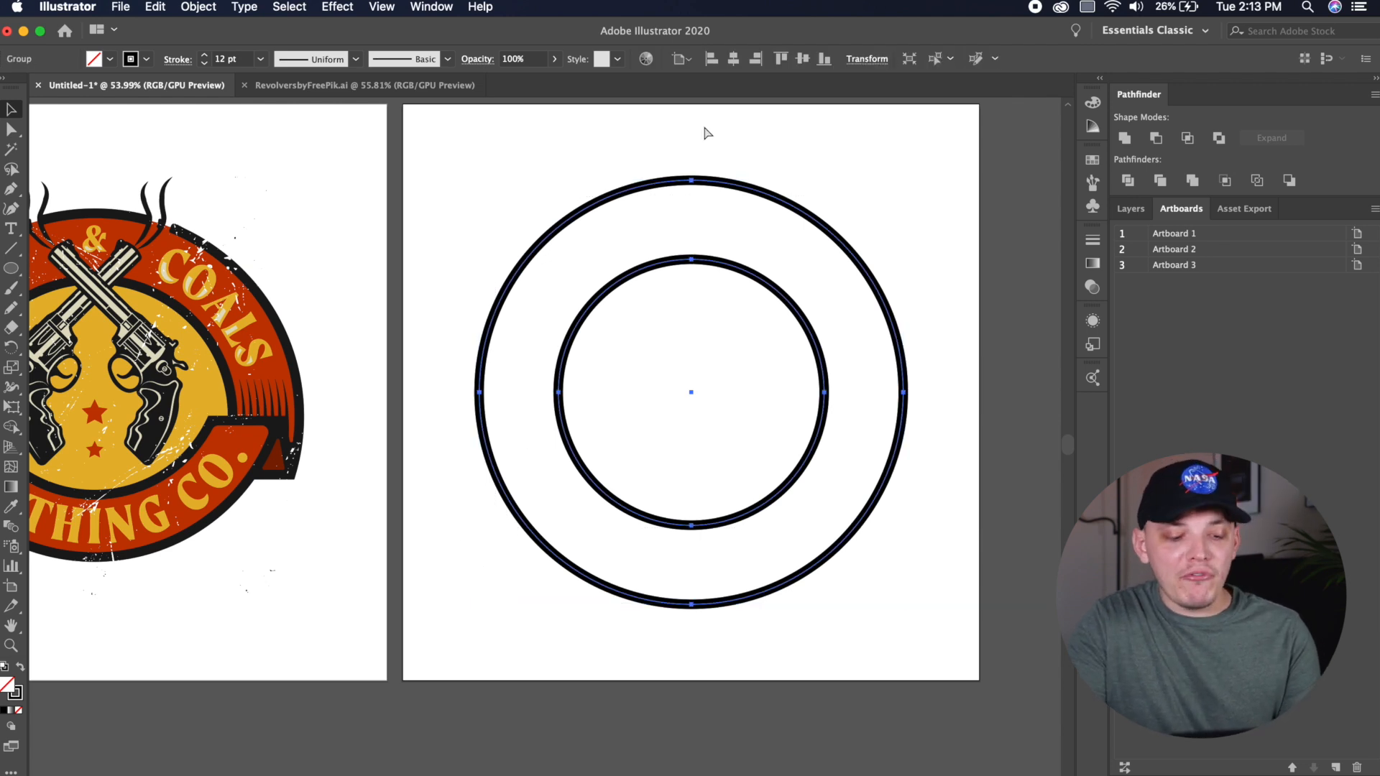
pyautogui.press('super+r')
pyautogui.press('super+shift+b')
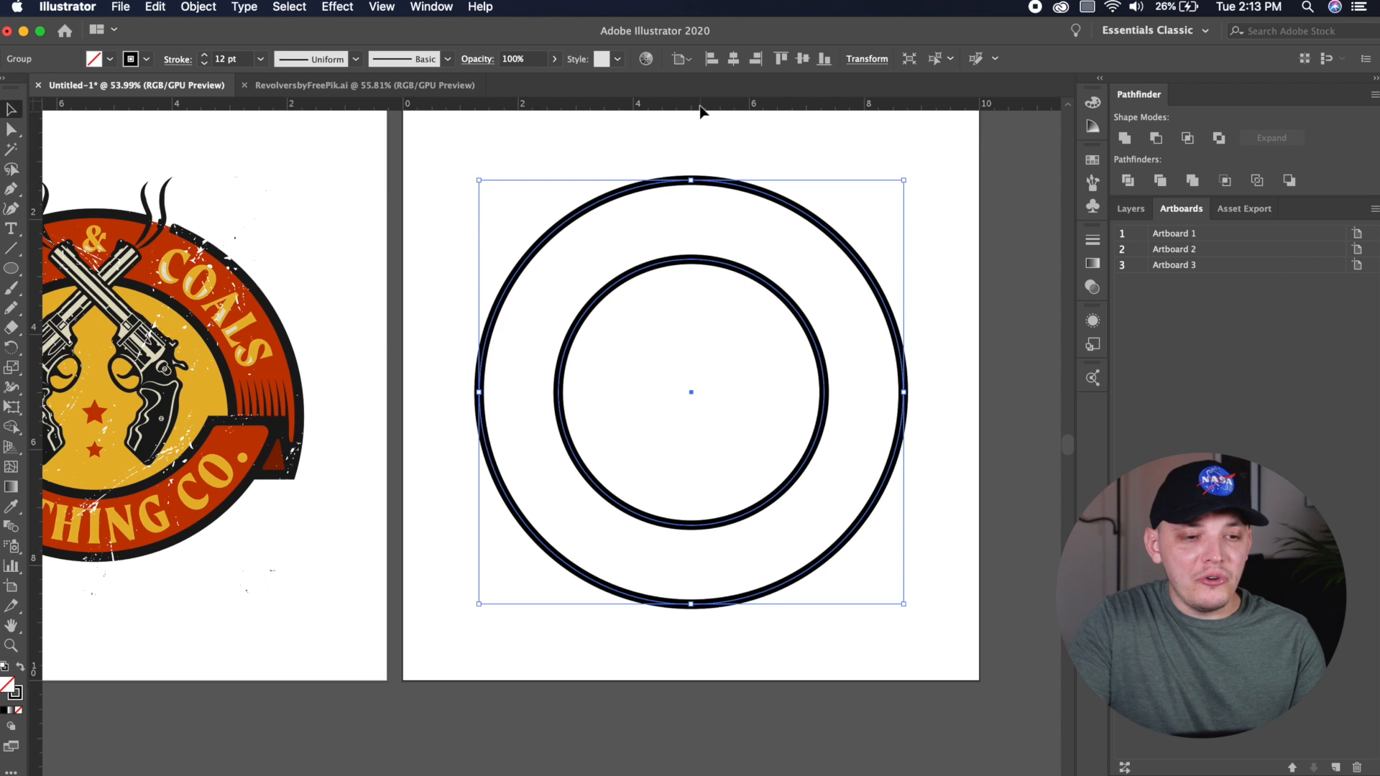
pyautogui.moveTo(700, 106); pyautogui.dragTo(697, 458)
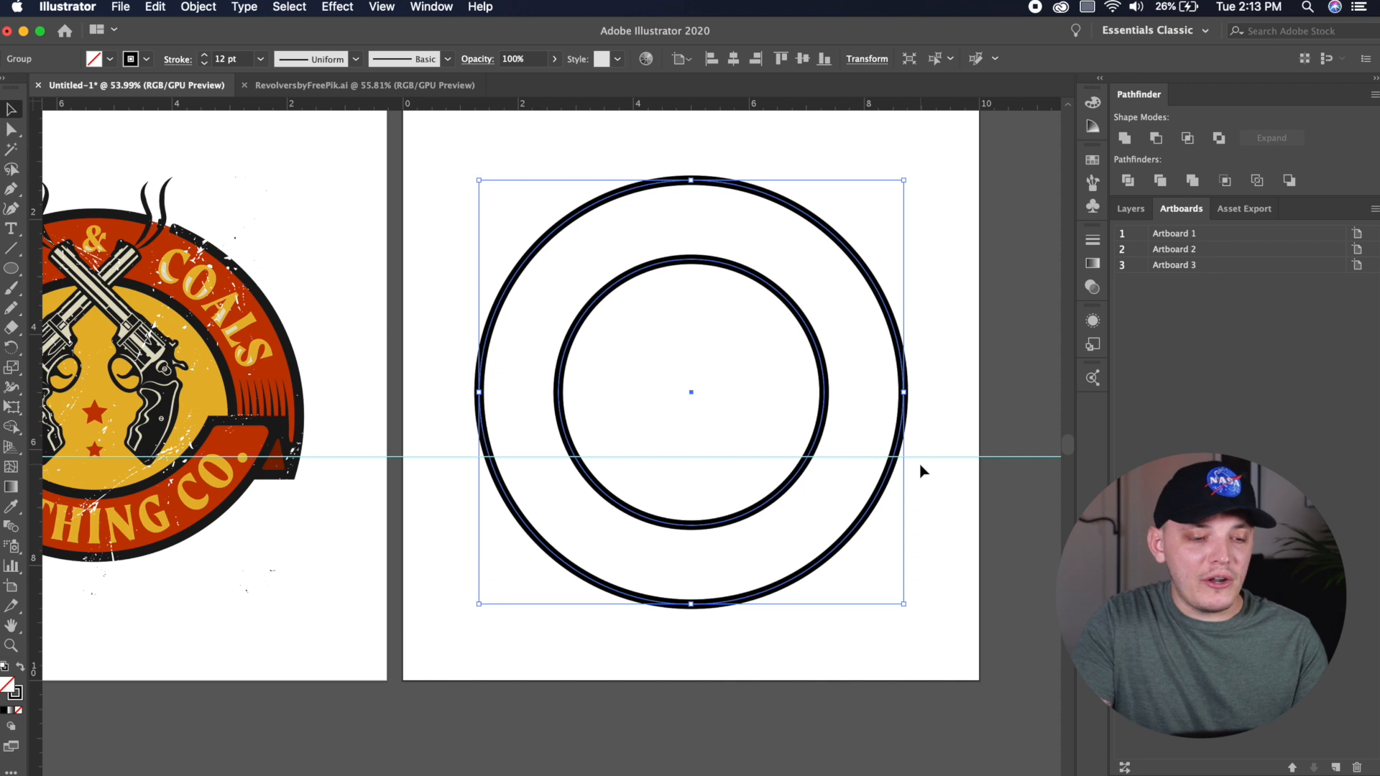
# - Cut both circles with the Scissors tool where their left sides cross the horizontal guide
pyautogui.scroll(3, 920, 466)
pyautogui.moveTo(379, 542); pyautogui.dragTo(670, 529)
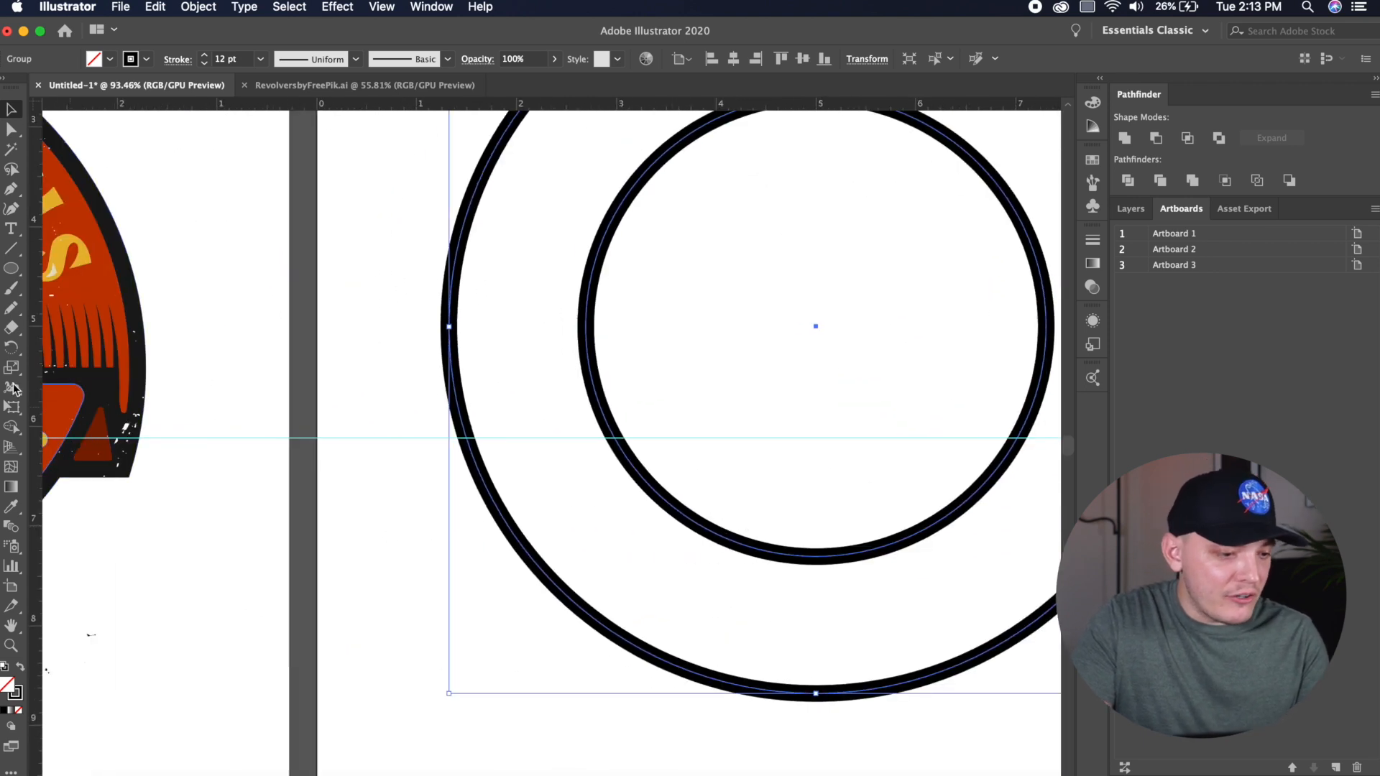
pyautogui.moveTo(24, 331); pyautogui.dragTo(45, 347)
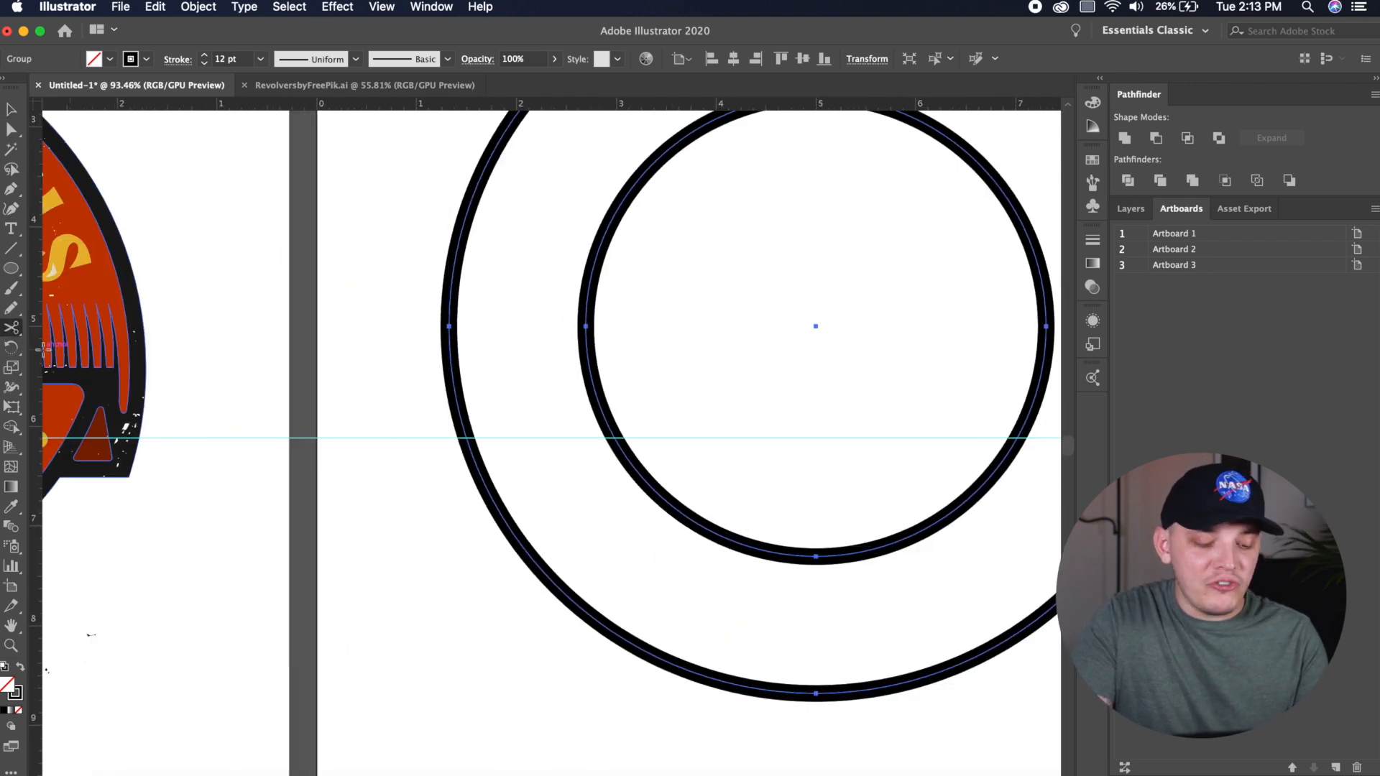
pyautogui.click(466, 437)
pyautogui.scroll(3, 465, 437)
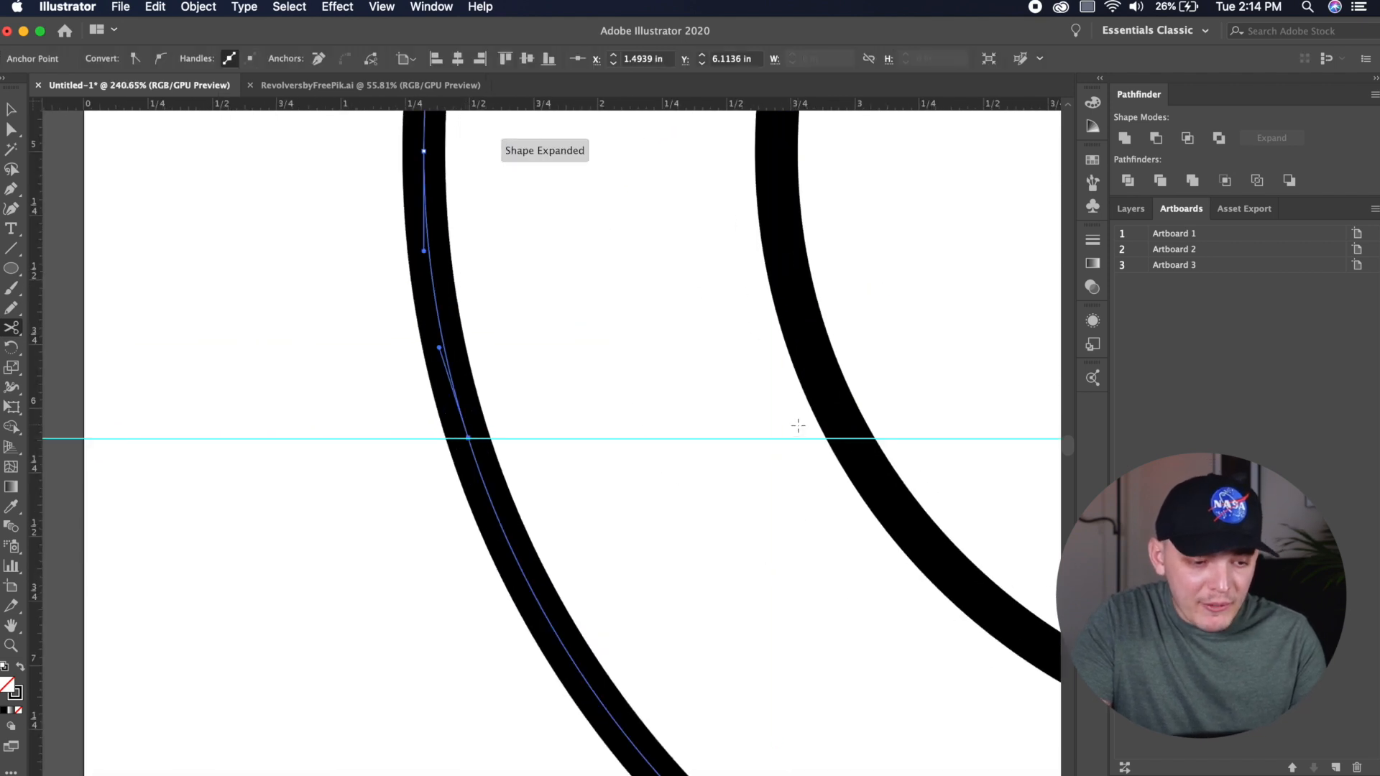
pyautogui.click(855, 434)
pyautogui.moveTo(905, 438); pyautogui.dragTo(539, 450)
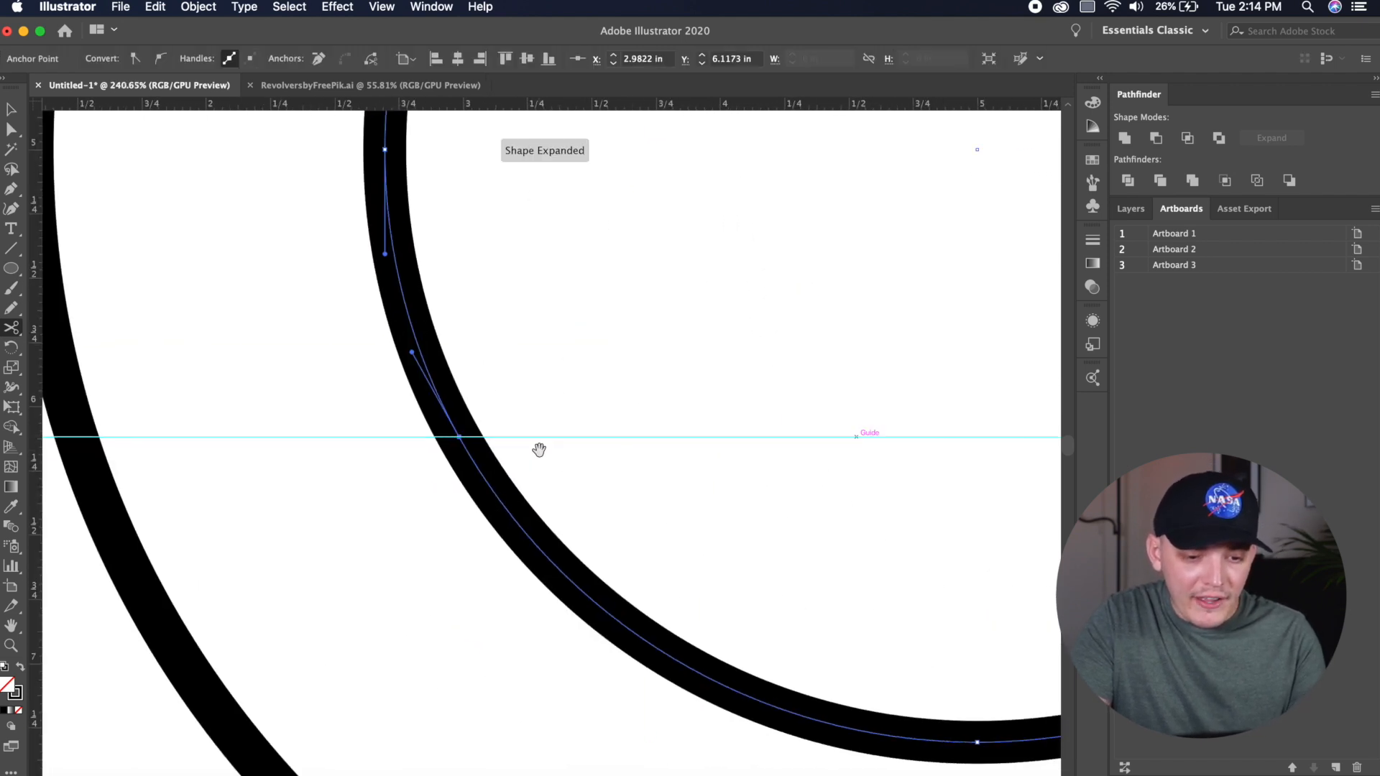
# - Cut both circles with the Scissors tool where their right sides cross the horizontal guide
pyautogui.moveTo(725, 463); pyautogui.dragTo(254, 480)
pyautogui.moveTo(462, 480); pyautogui.dragTo(69, 479)
pyautogui.click(771, 440)
pyautogui.moveTo(868, 452); pyautogui.dragTo(590, 466)
pyautogui.click(852, 437)
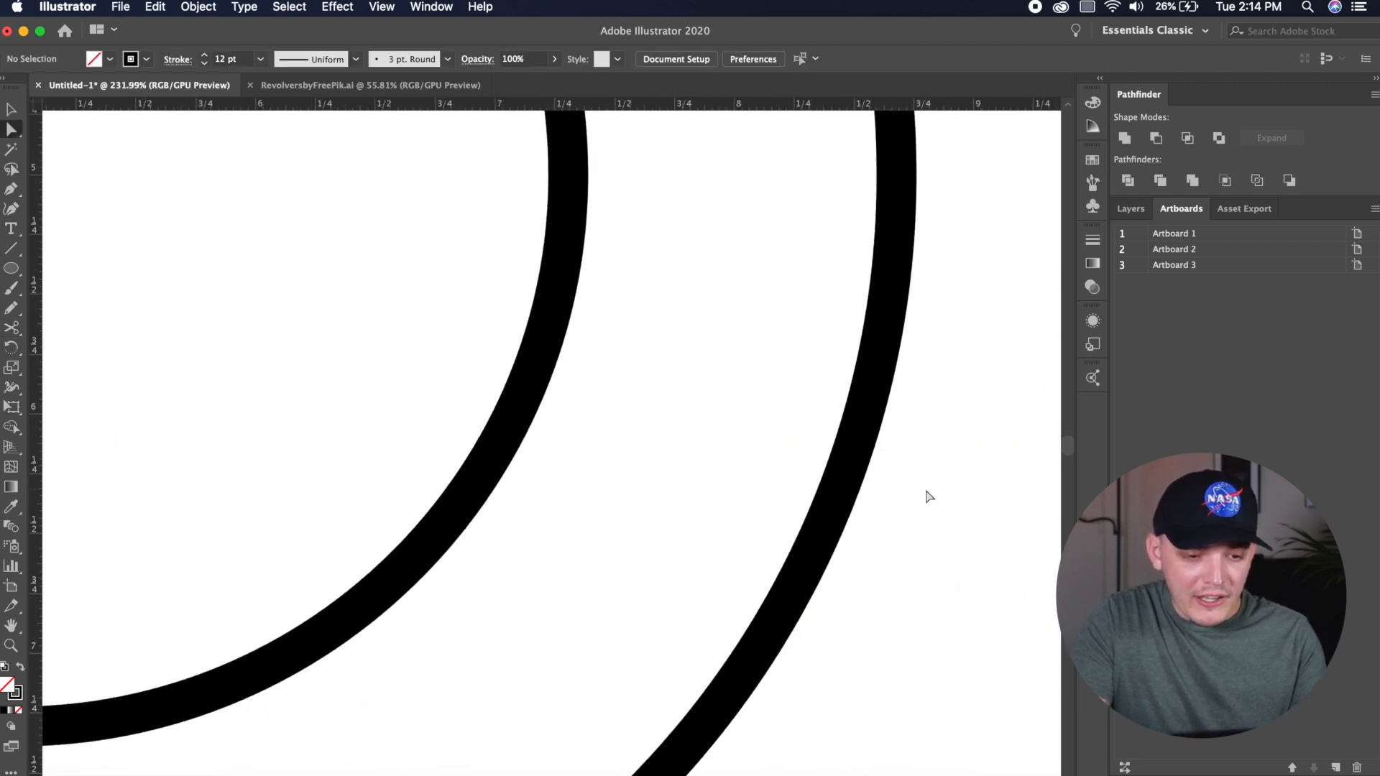
# - Ungroup the cut circles and clear the selection
pyautogui.press('super+0')
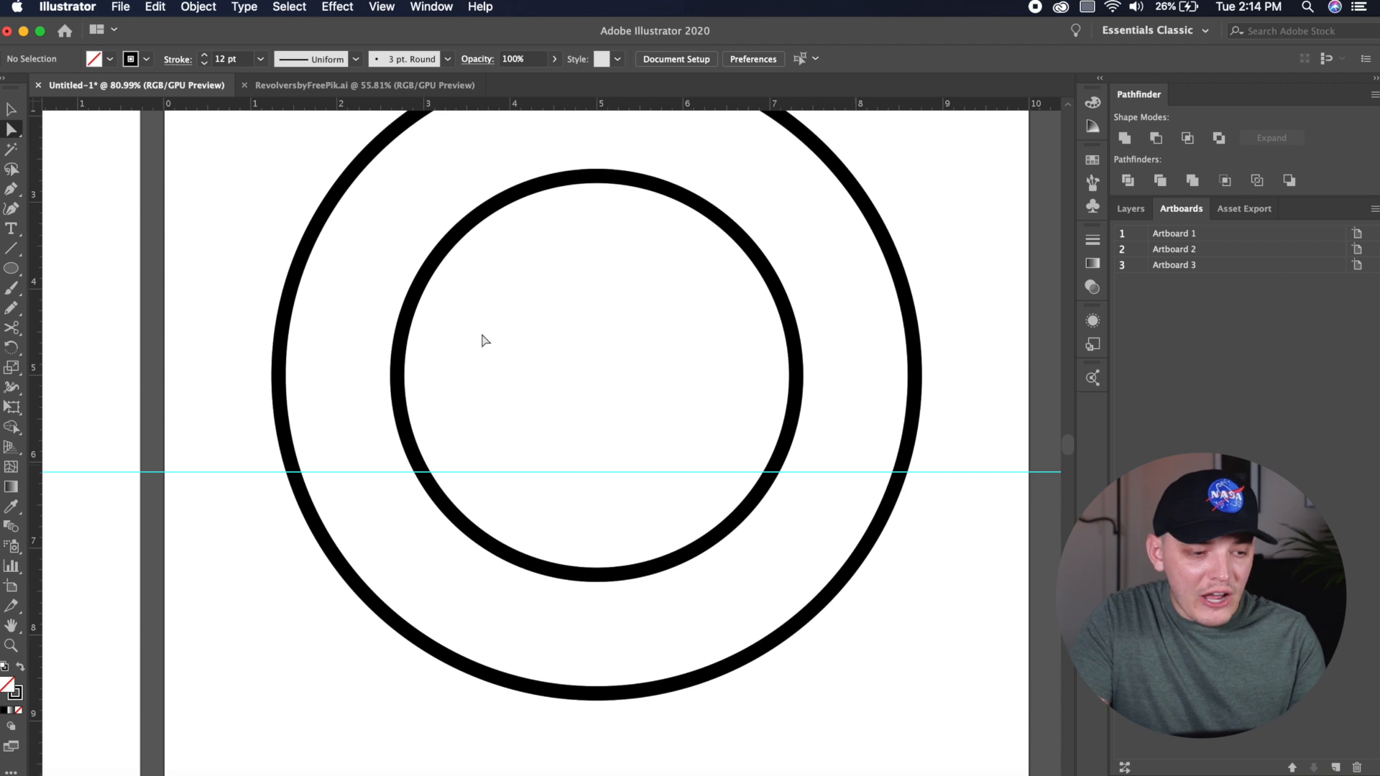
pyautogui.click(11, 109)
pyautogui.click(308, 524)
pyautogui.rightClick(314, 519)
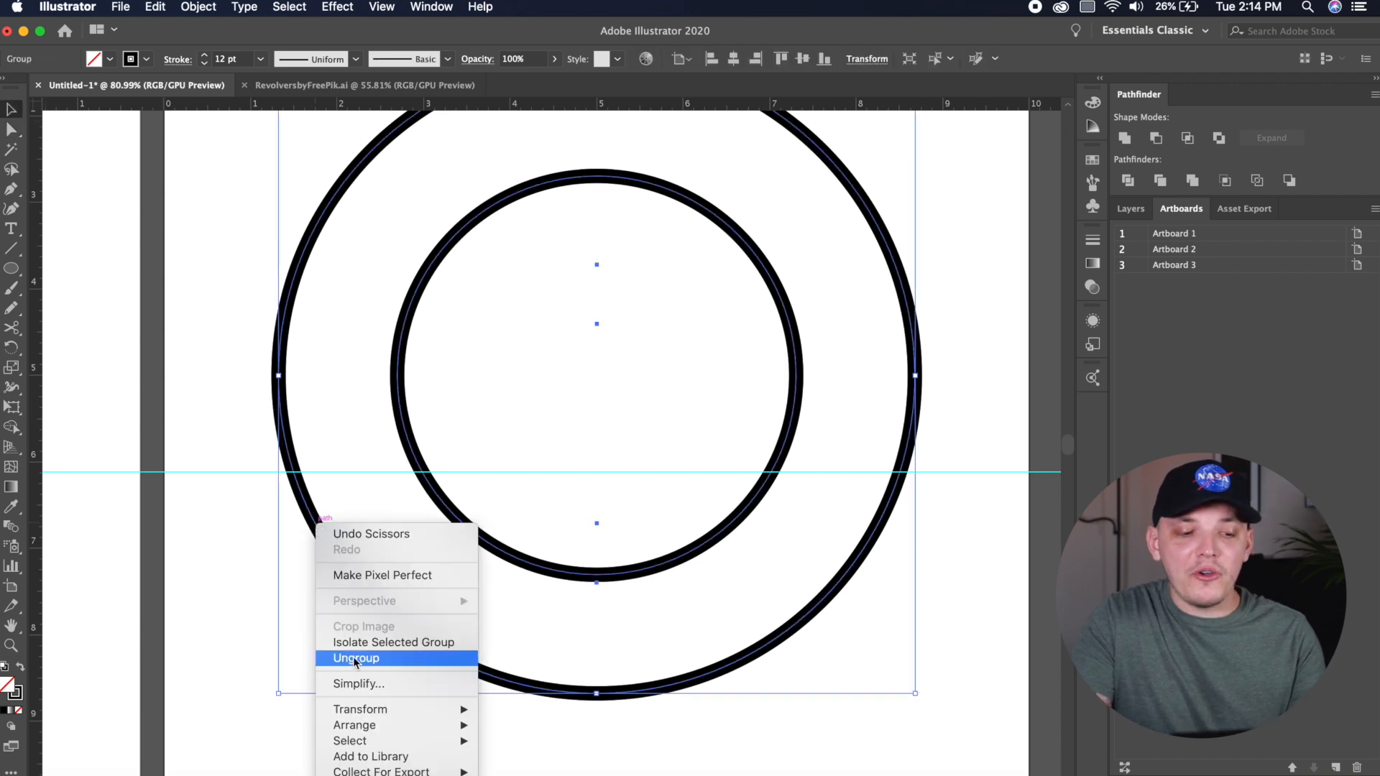
pyautogui.click(352, 658)
pyautogui.click(227, 601)
# - Move the two lower arcs down together, leaving a small gap beneath the upper arcs
pyautogui.moveTo(239, 591); pyautogui.dragTo(605, 551)
pyautogui.press('a')
pyautogui.press('v')
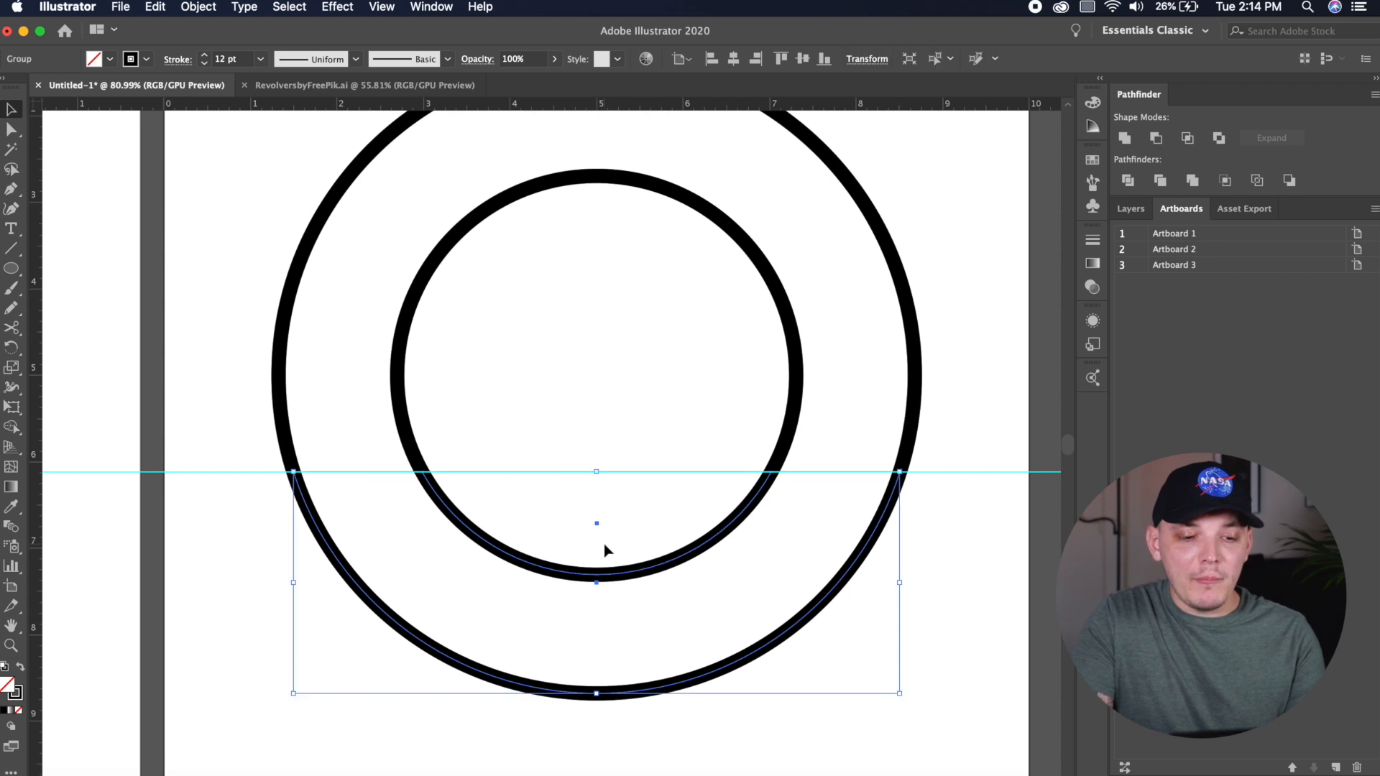
pyautogui.press('Down')
pyautogui.press('Down')
pyautogui.press('Down')
pyautogui.press('Down')
pyautogui.press('Down')
pyautogui.press('Down')
pyautogui.press('Down')
pyautogui.press('Down')
pyautogui.press('Down')
pyautogui.press('Down')
pyautogui.press('Down')
pyautogui.press('Down')
pyautogui.press('Down')
pyautogui.press('Down')
pyautogui.press('Down')
pyautogui.press('Down')
pyautogui.press('Down')
pyautogui.press('Down')
pyautogui.press('Down')
pyautogui.press('Down')
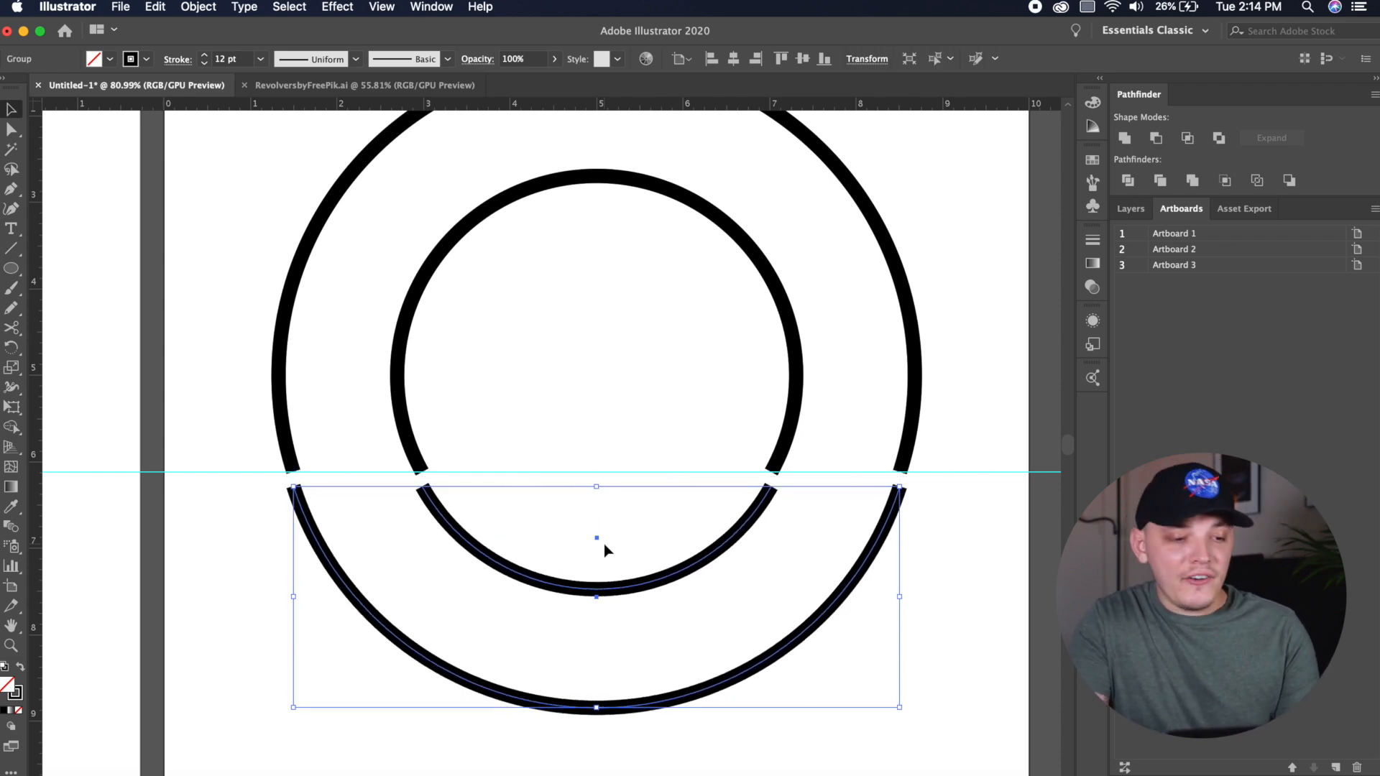
# - Join the ends of the two lower arcs with straight Pen tool segments to form a closed curved banner
pyautogui.click(11, 189)
pyautogui.click(293, 486)
pyautogui.click(423, 487)
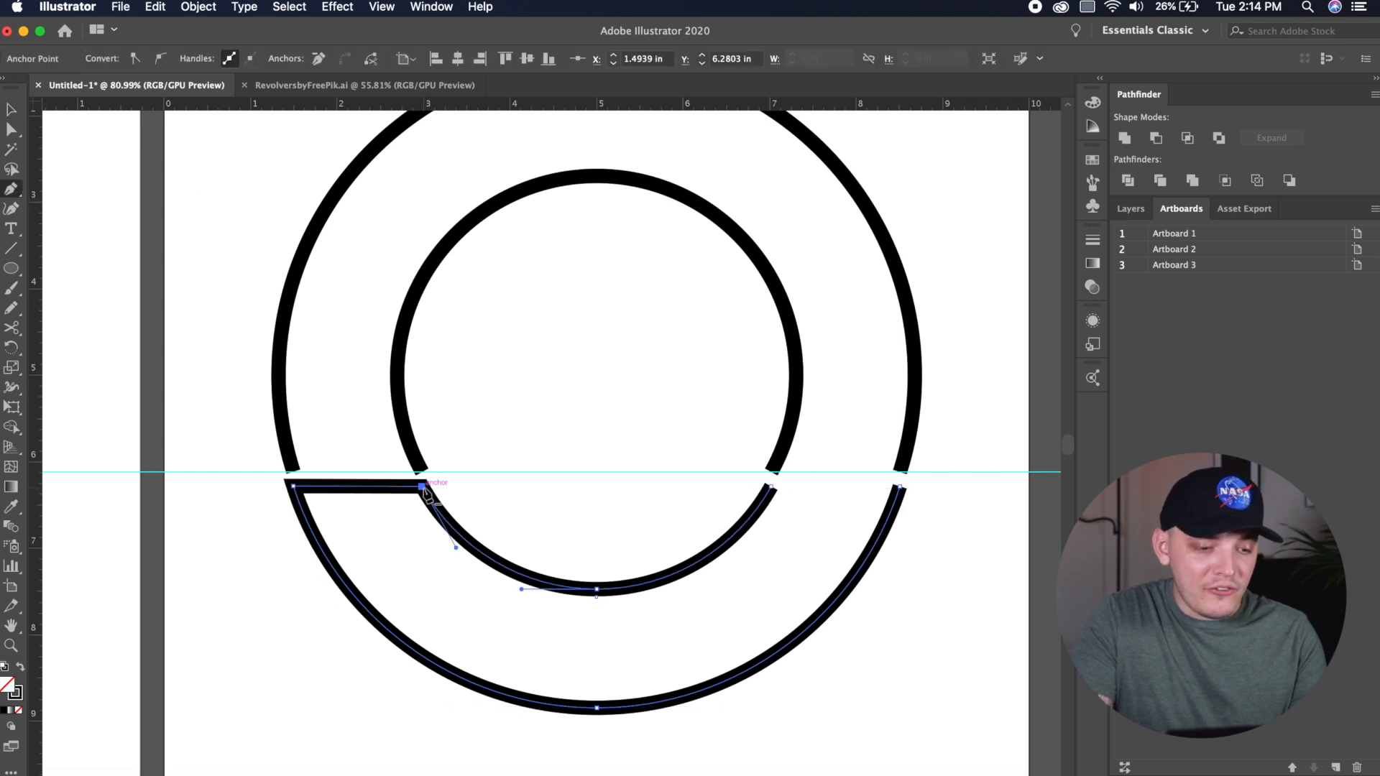
pyautogui.click(771, 486)
pyautogui.click(899, 487)
pyautogui.press('v')
# - Move the curved banner up over the lower ends of the ring and scale it down slightly, keeping it centred
pyautogui.moveTo(579, 593); pyautogui.dragTo(581, 544)
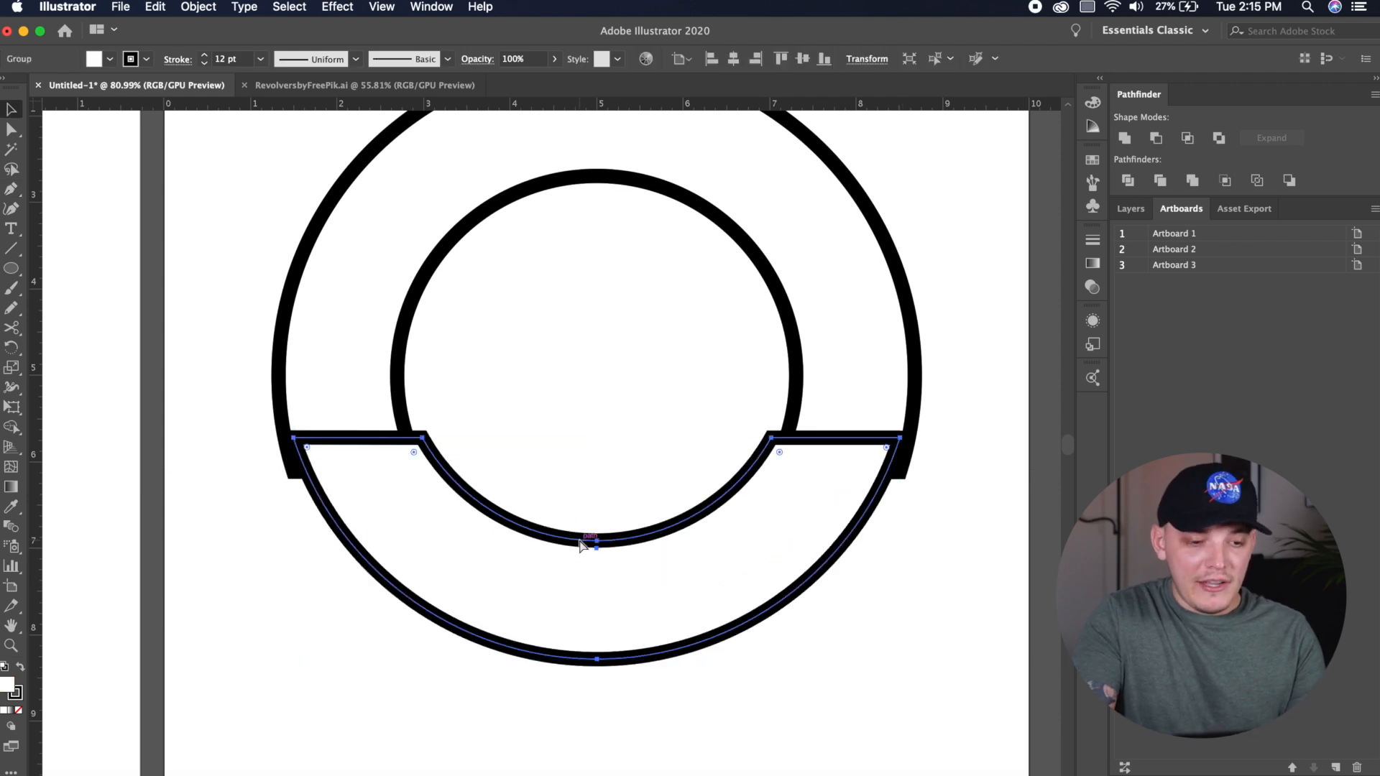
pyautogui.moveTo(604, 541); pyautogui.dragTo(605, 508)
pyautogui.scroll(-3, 992, 279)
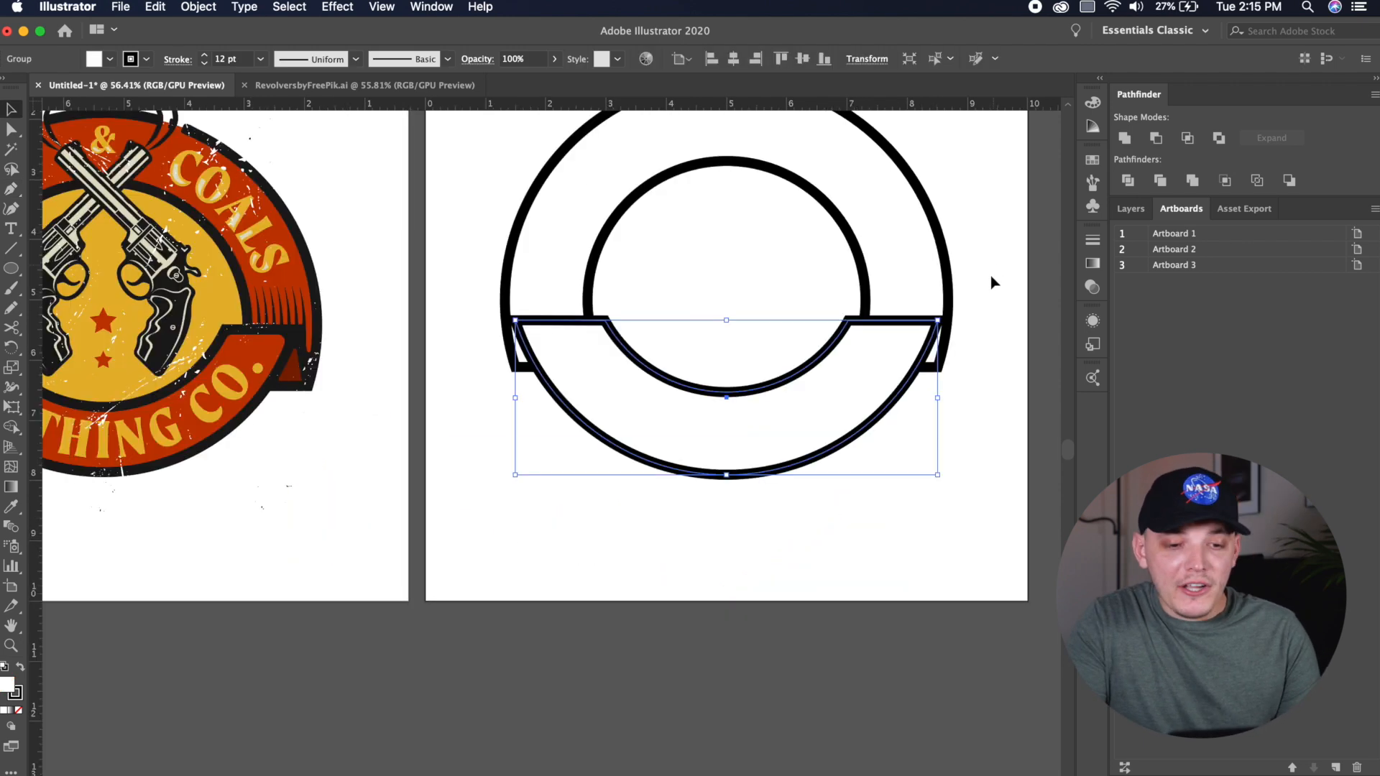
pyautogui.moveTo(938, 321); pyautogui.dragTo(973, 312)
pyautogui.click(1004, 305)
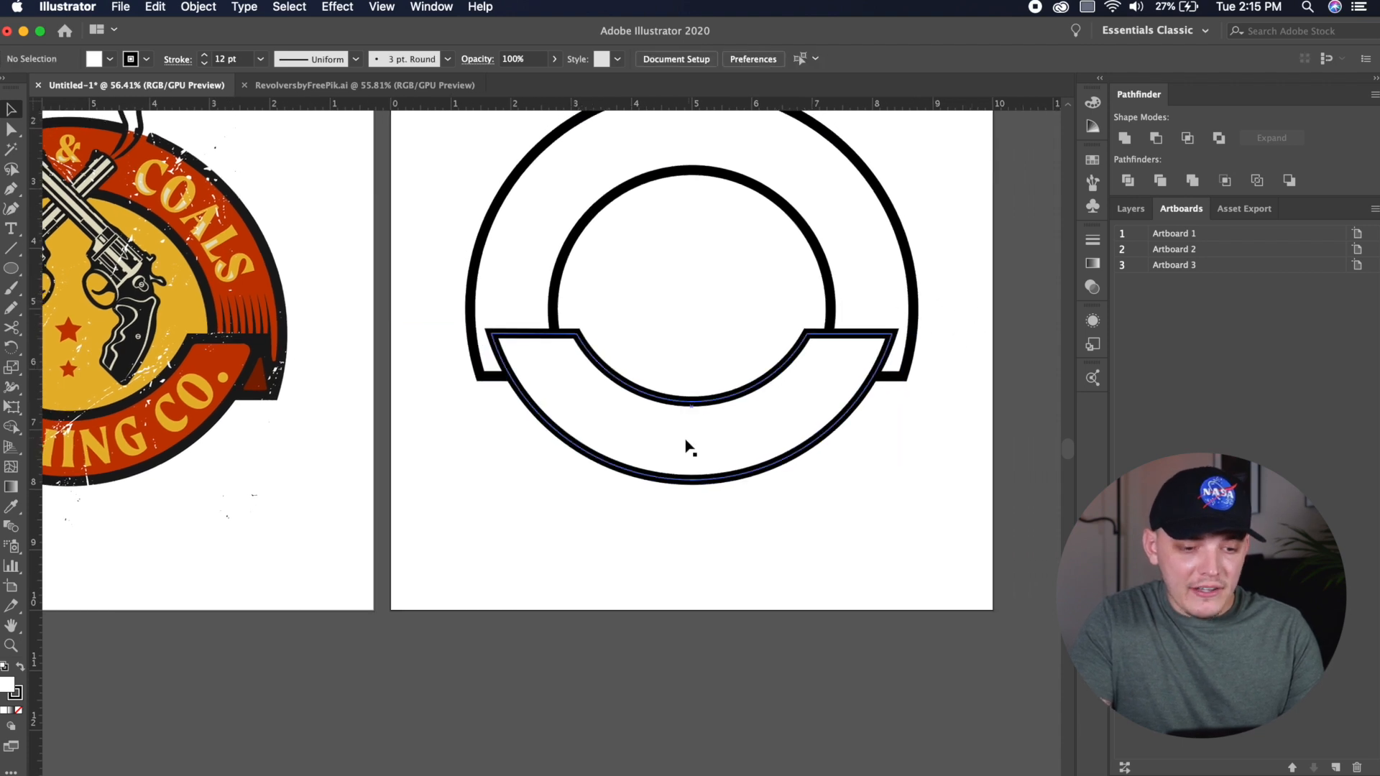
pyautogui.click(688, 482)
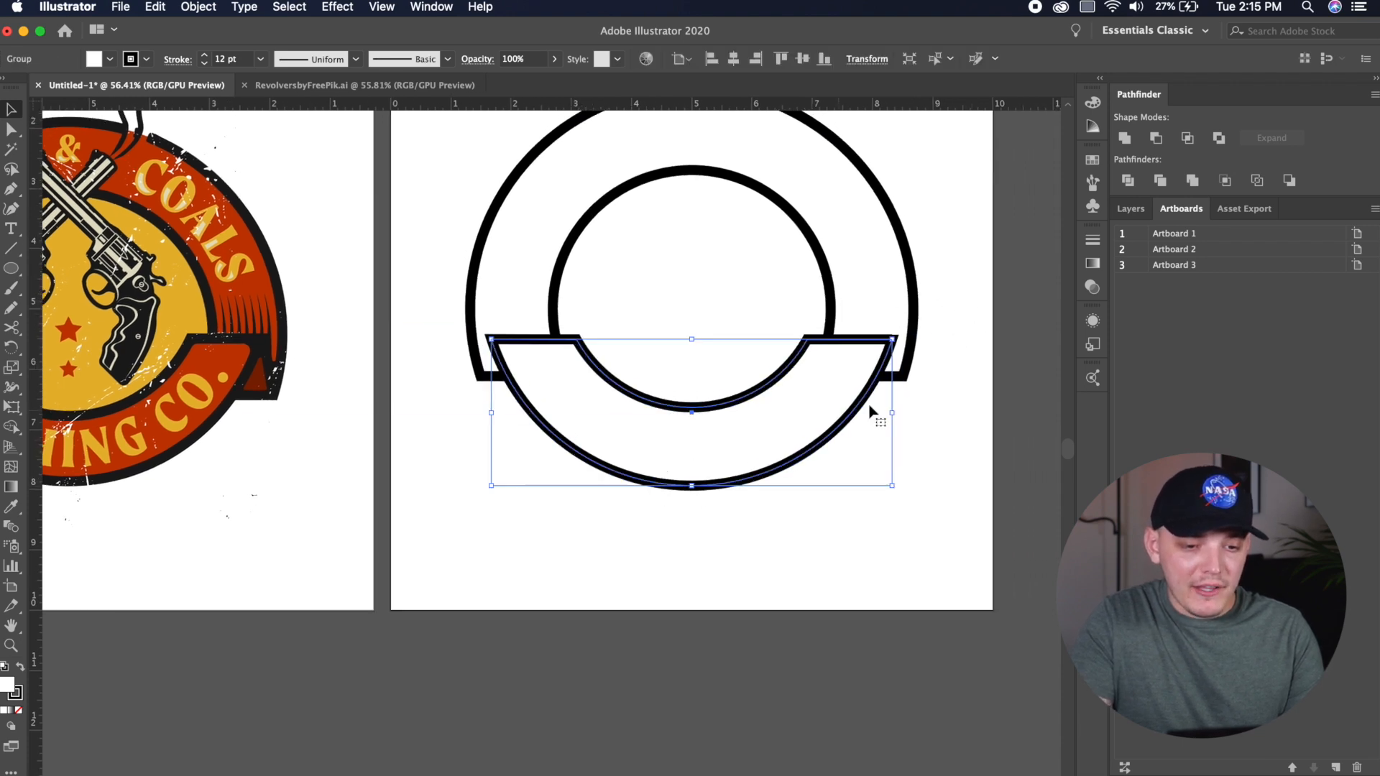
pyautogui.click(932, 471)
# - Draw a fold line from the ring's lower-left corner to the banner's upper-left corner and align its end point with the corner
pyautogui.moveTo(931, 471); pyautogui.dragTo(969, 463)
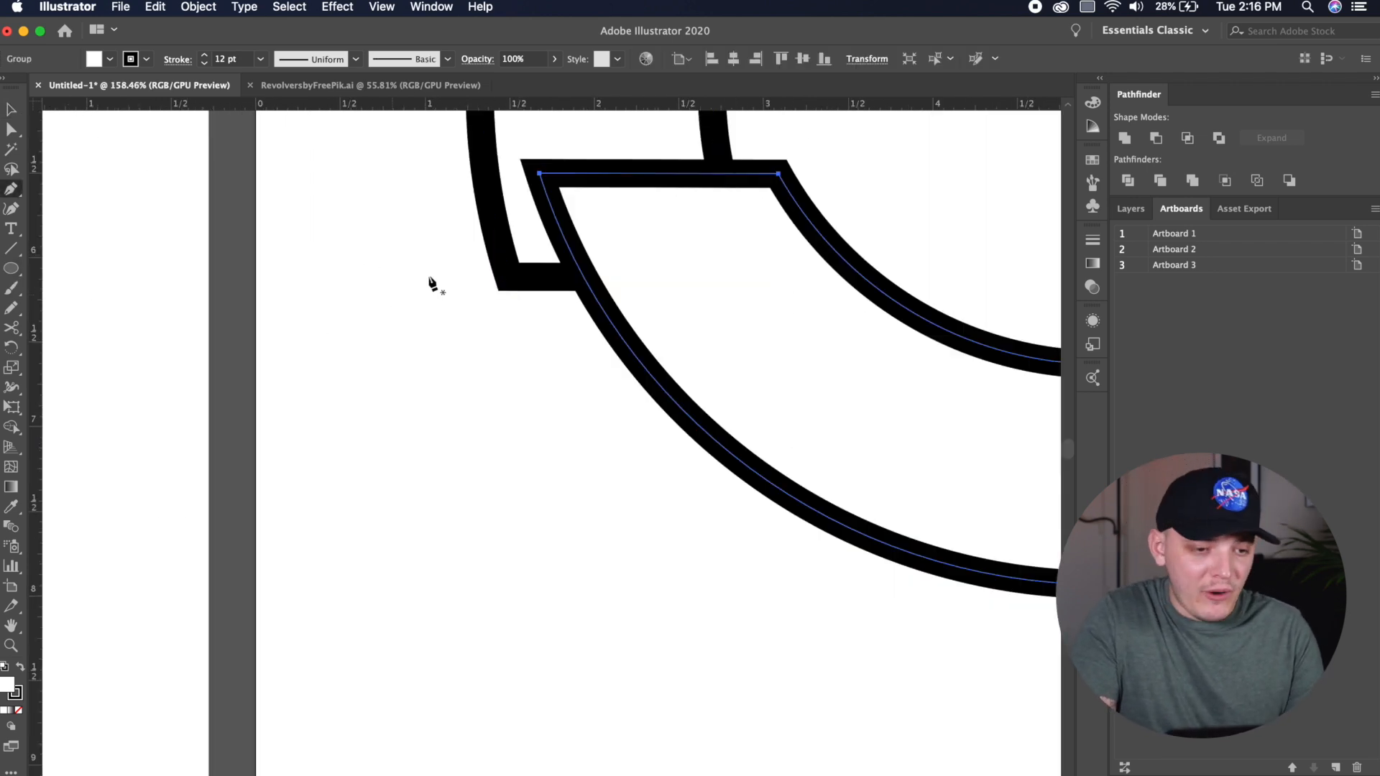
pyautogui.click(509, 276)
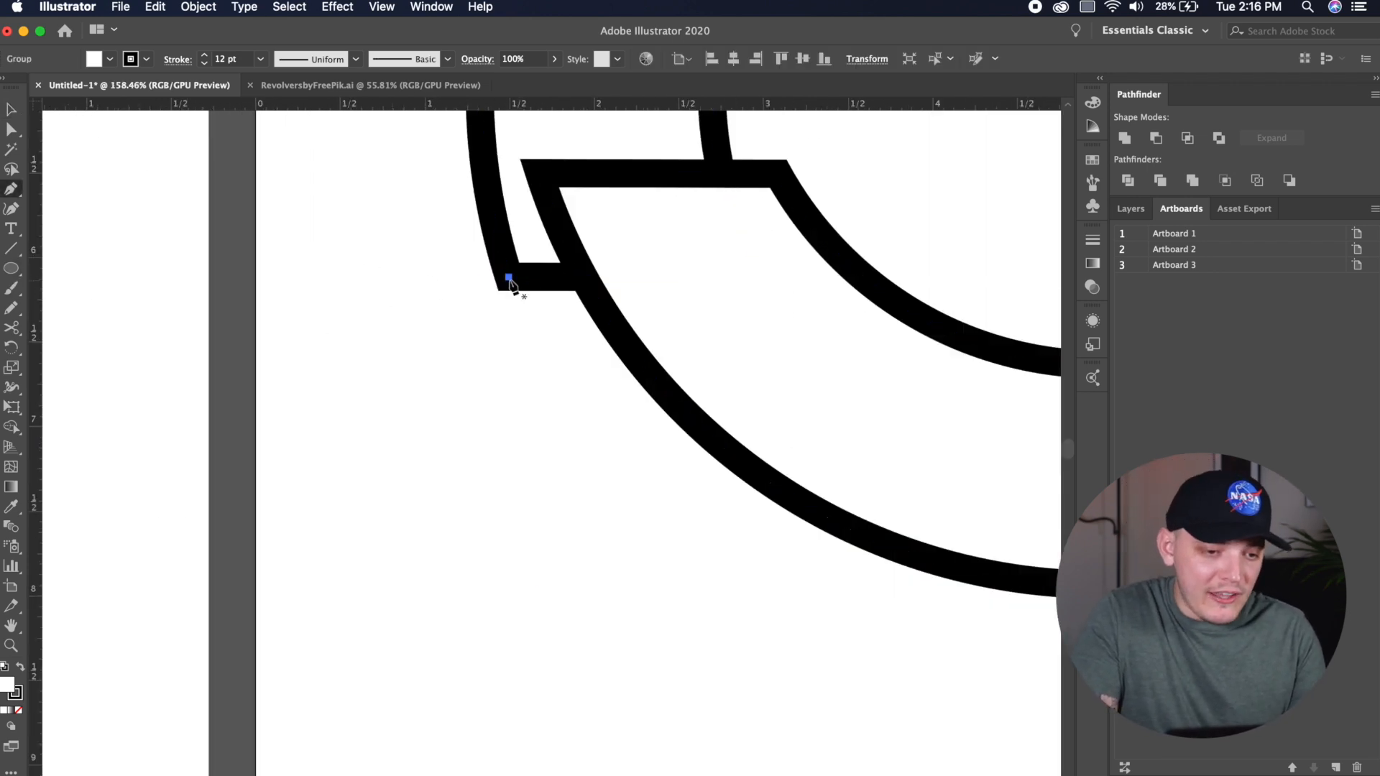
pyautogui.click(539, 173)
pyautogui.press('a')
pyautogui.click(540, 175)
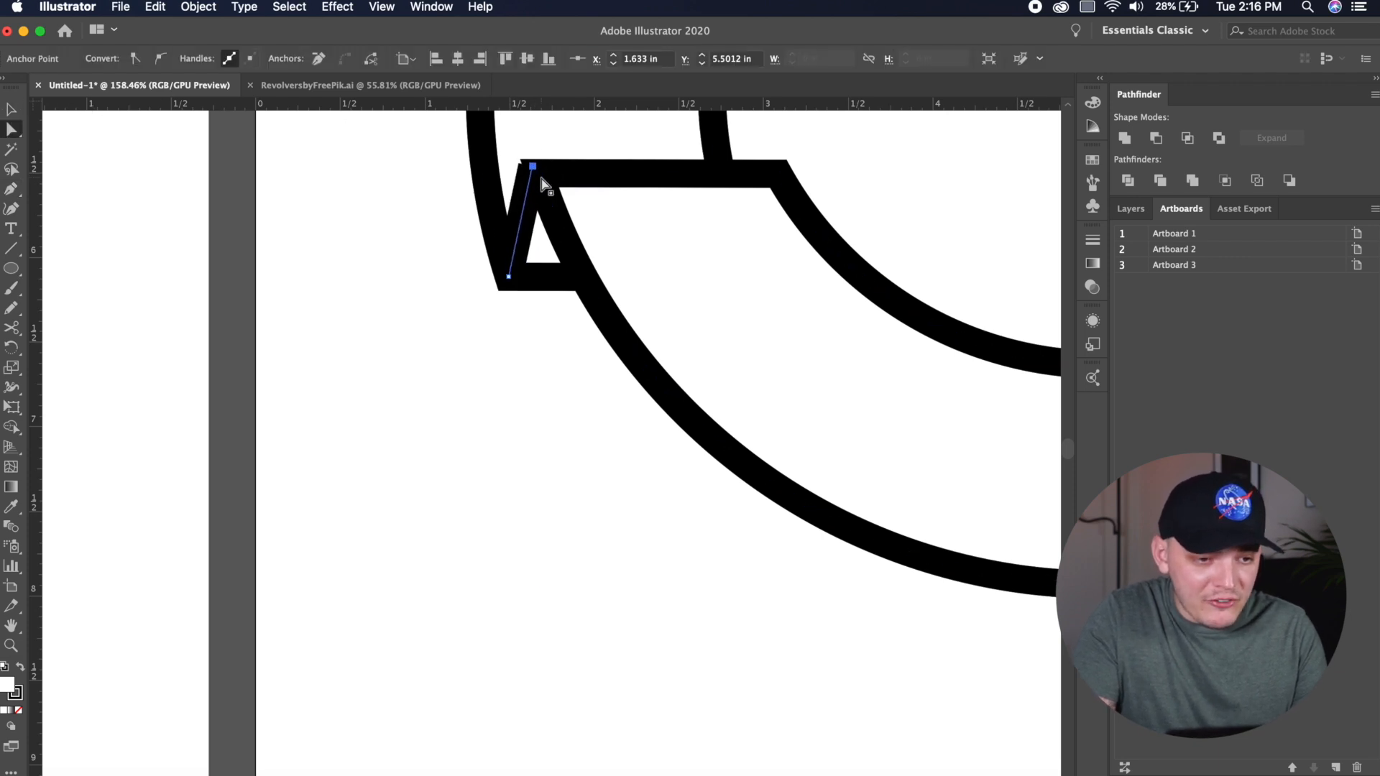
pyautogui.click(603, 375)
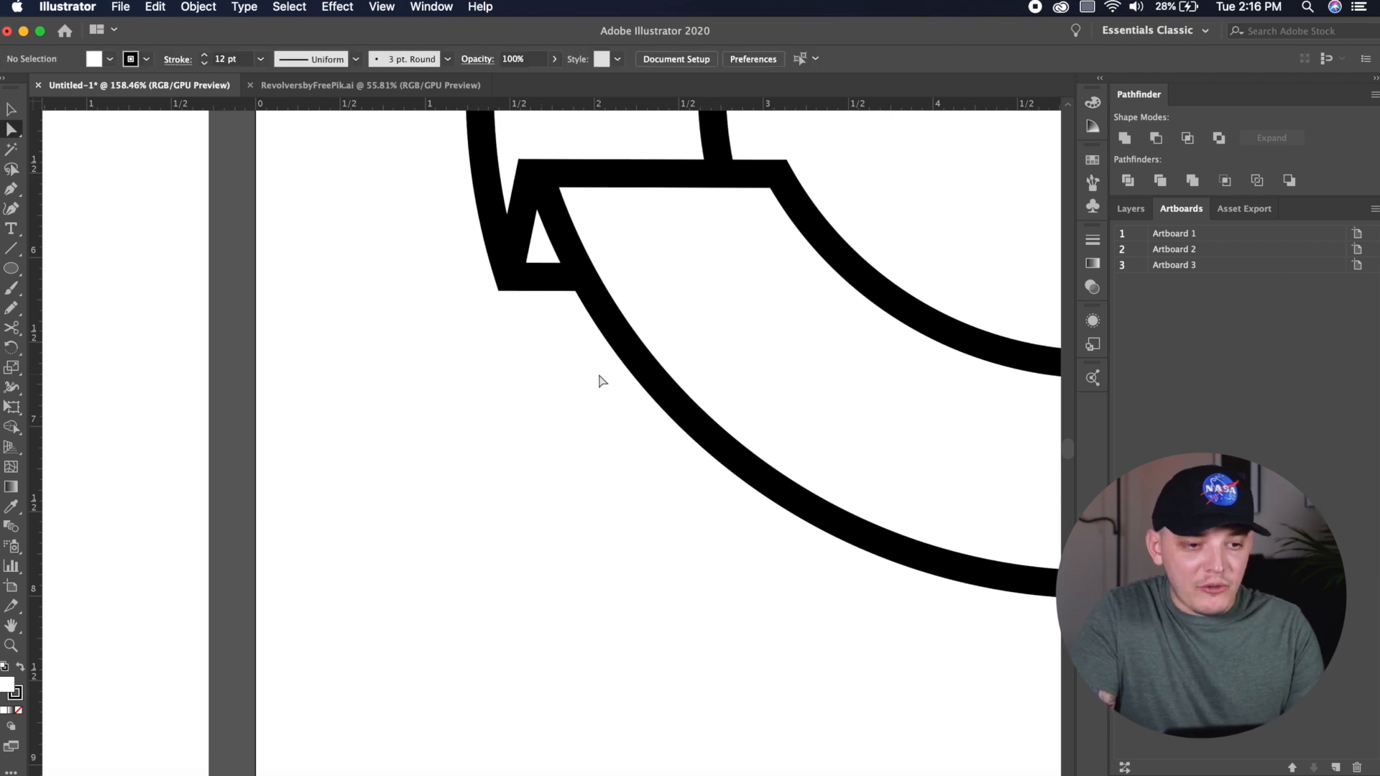
# - Reflect a copy of the left fold line across a vertical axis through the banner's centre anchor point
pyautogui.scroll(-5, 598, 379)
pyautogui.scroll(-1, 338, 382)
pyautogui.click(252, 365)
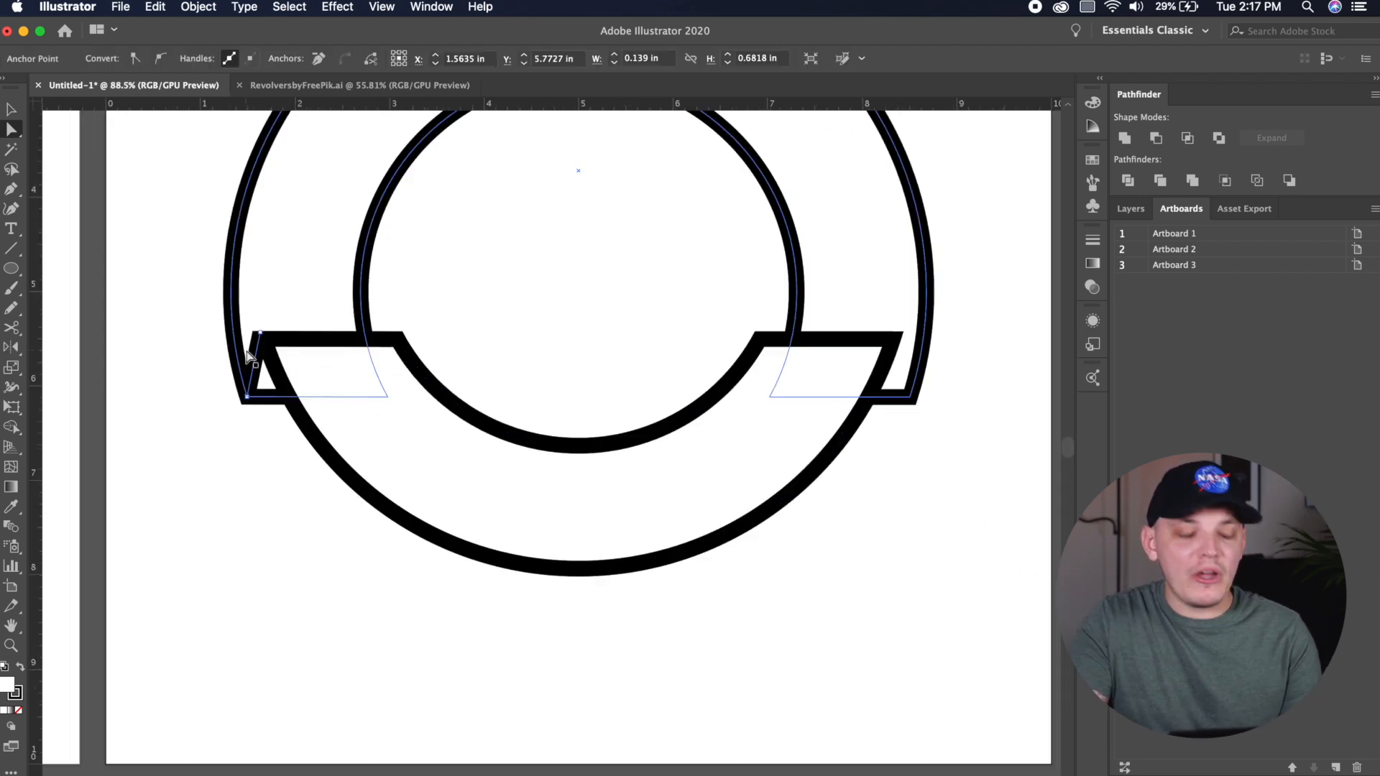
pyautogui.click(13, 349)
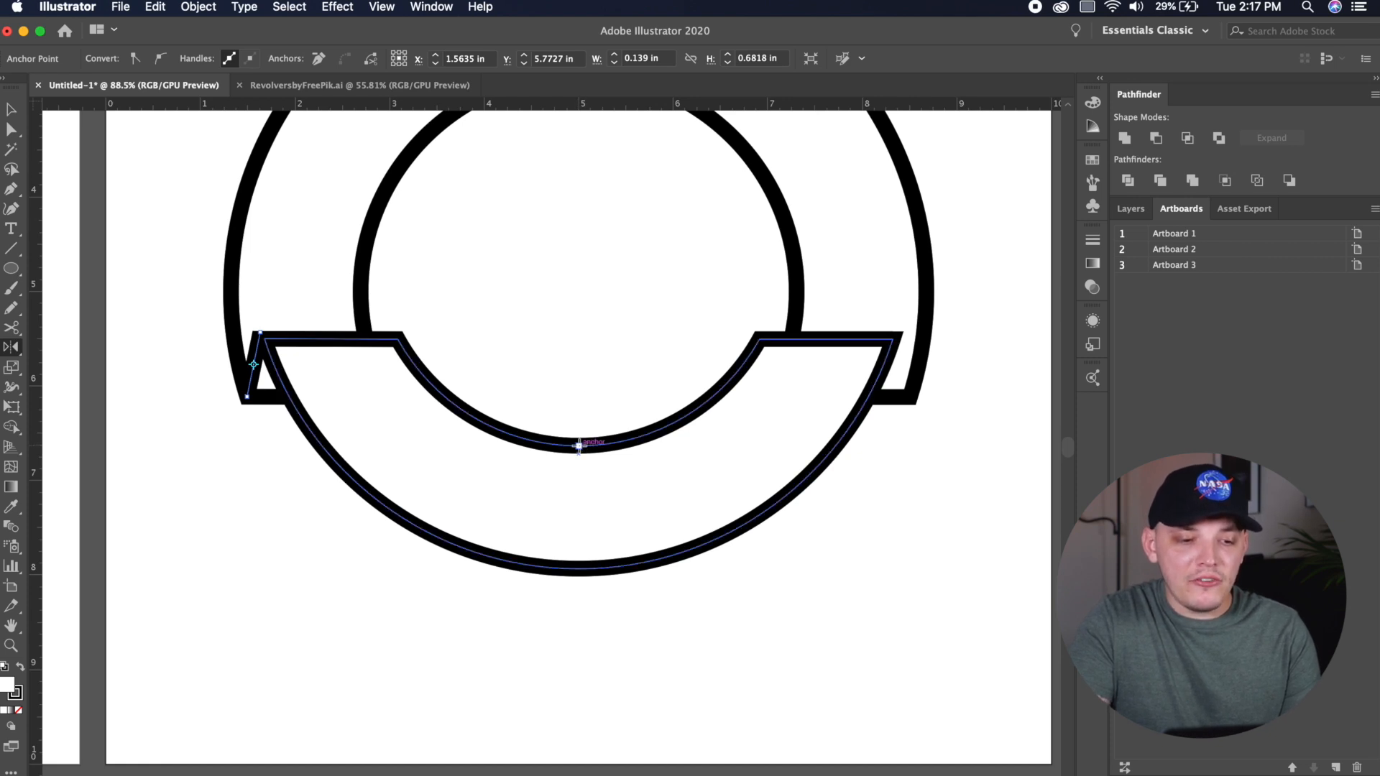
pyautogui.scroll(3, 579, 446)
pyautogui.scroll(-3, 577, 446)
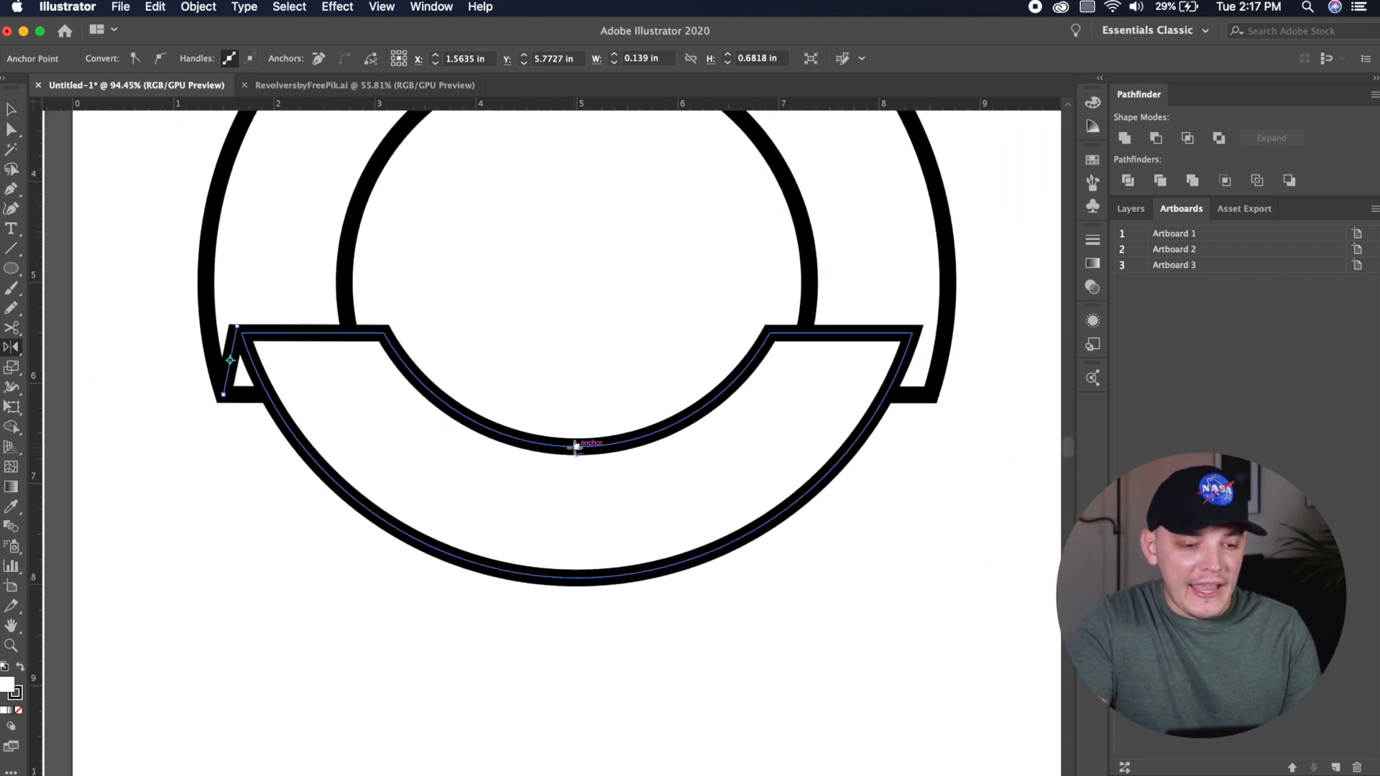
pyautogui.keyDown('alt'); pyautogui.click(577, 446); pyautogui.keyUp('alt')
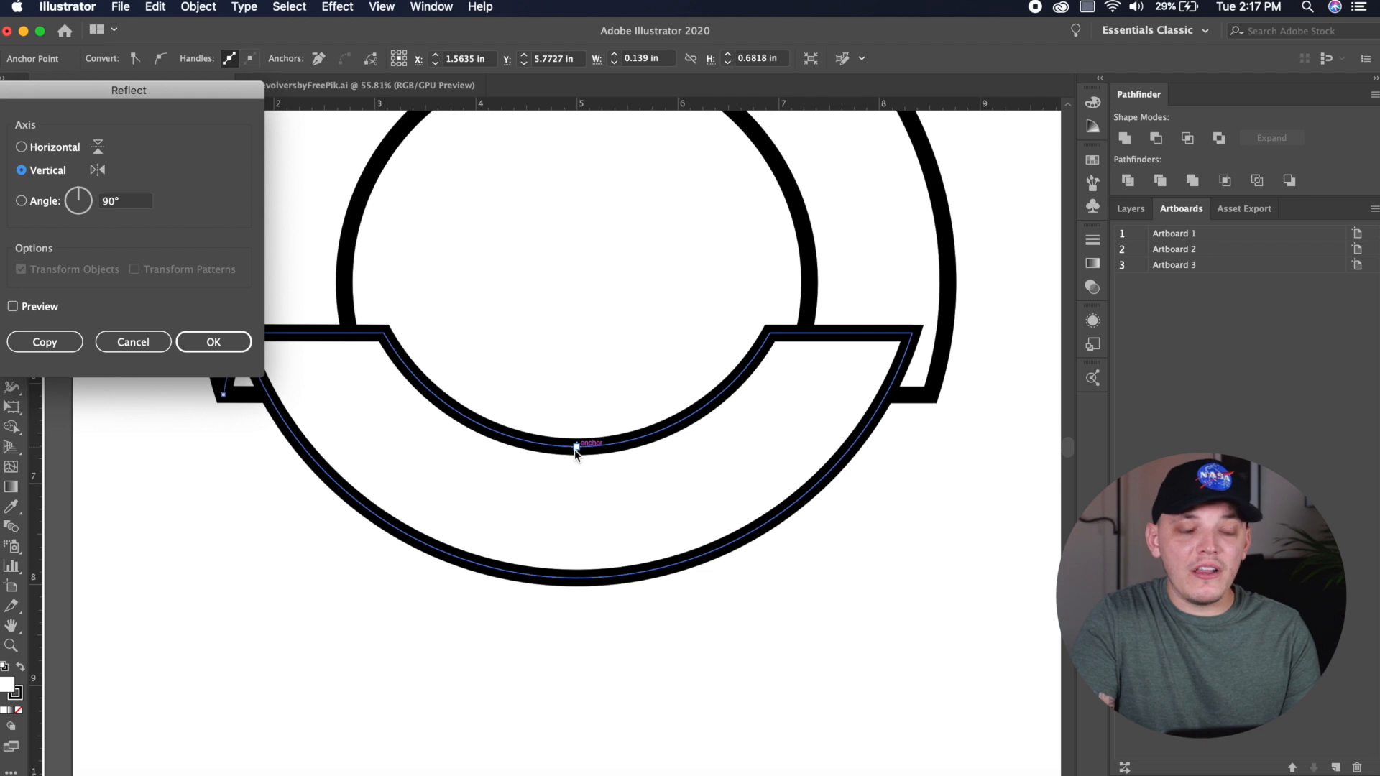
pyautogui.moveTo(169, 90); pyautogui.dragTo(331, 186)
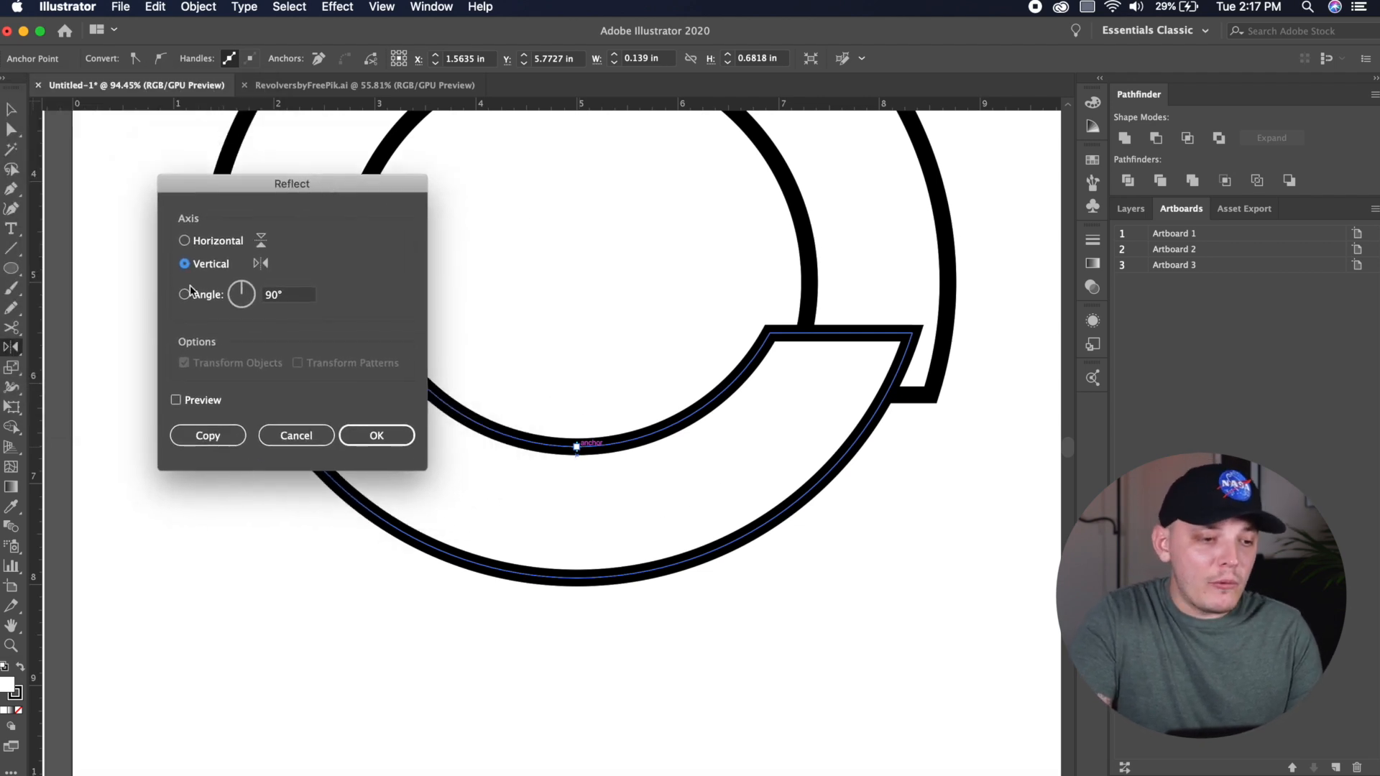
pyautogui.click(176, 400)
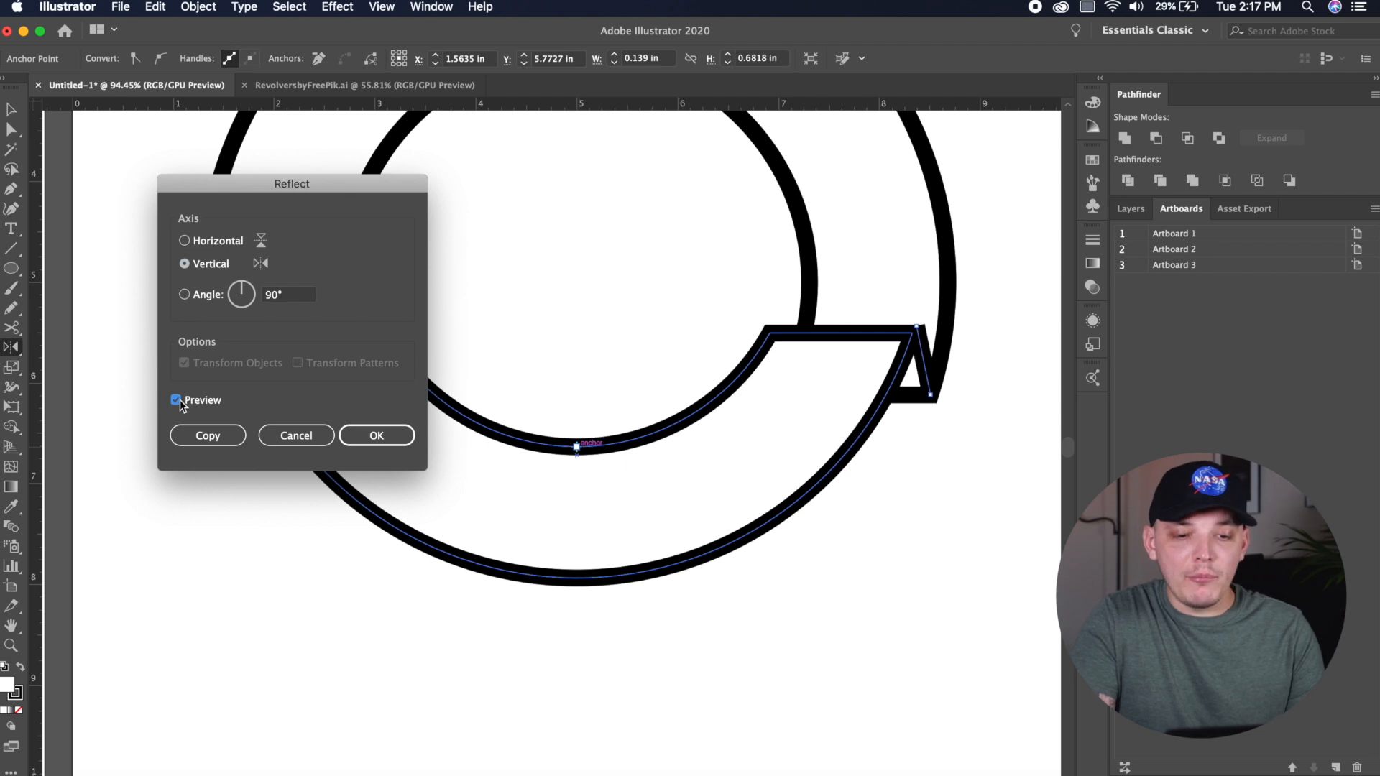
pyautogui.click(208, 436)
pyautogui.press('v')
pyautogui.click(144, 189)
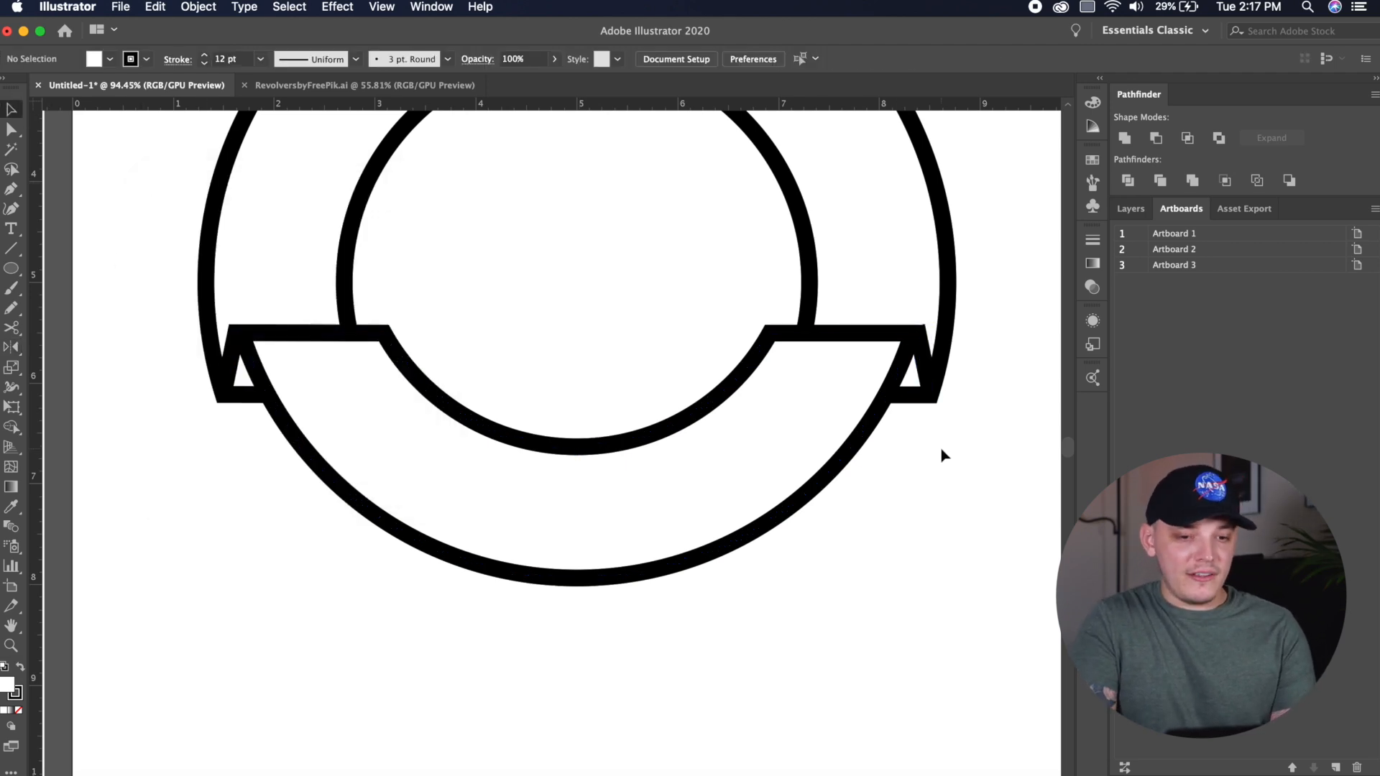
# - Draw a narrow black-filled triangle with the Pen tool on the empty canvas beside the artboard and remove its stroke
pyautogui.scroll(2, 942, 449)
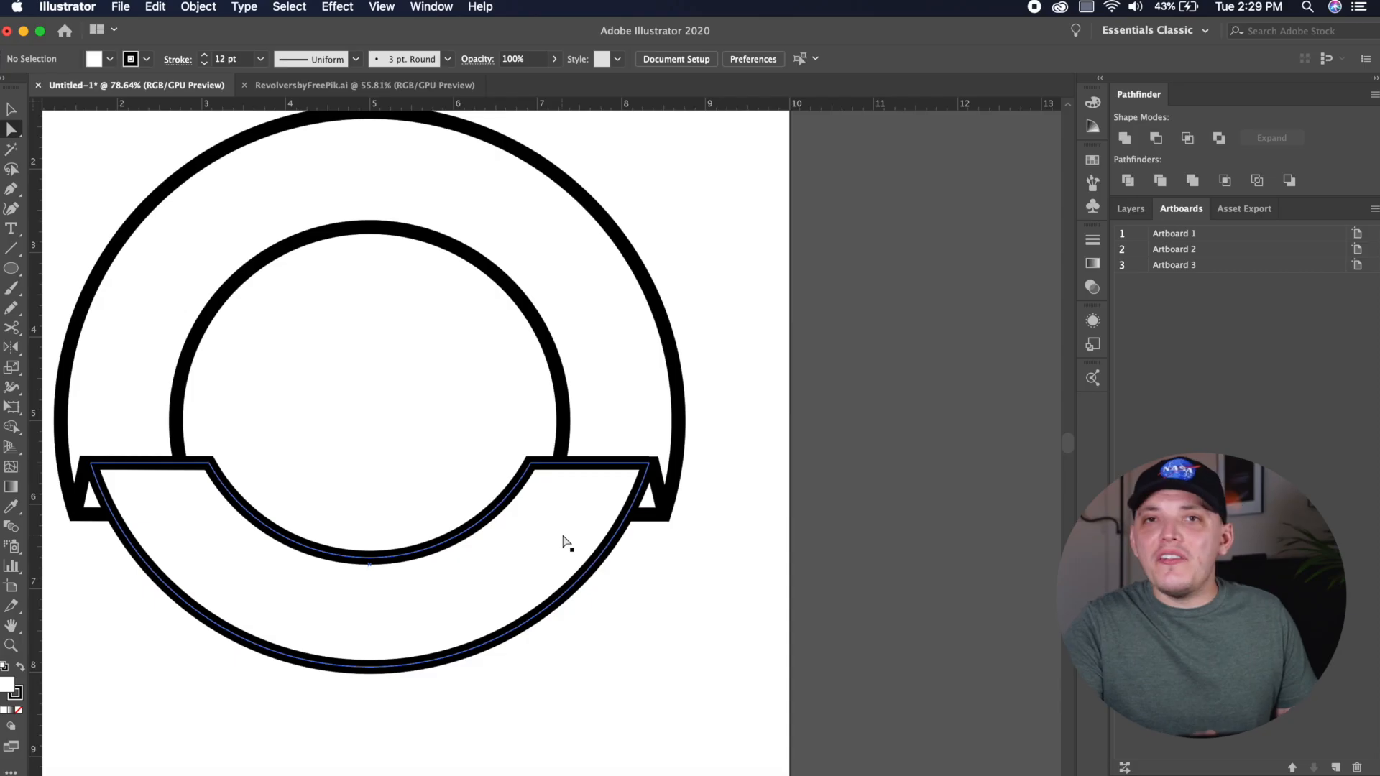
pyautogui.click(16, 193)
pyautogui.moveTo(809, 241); pyautogui.dragTo(702, 242)
pyautogui.moveTo(449, 331); pyautogui.dragTo(354, 330)
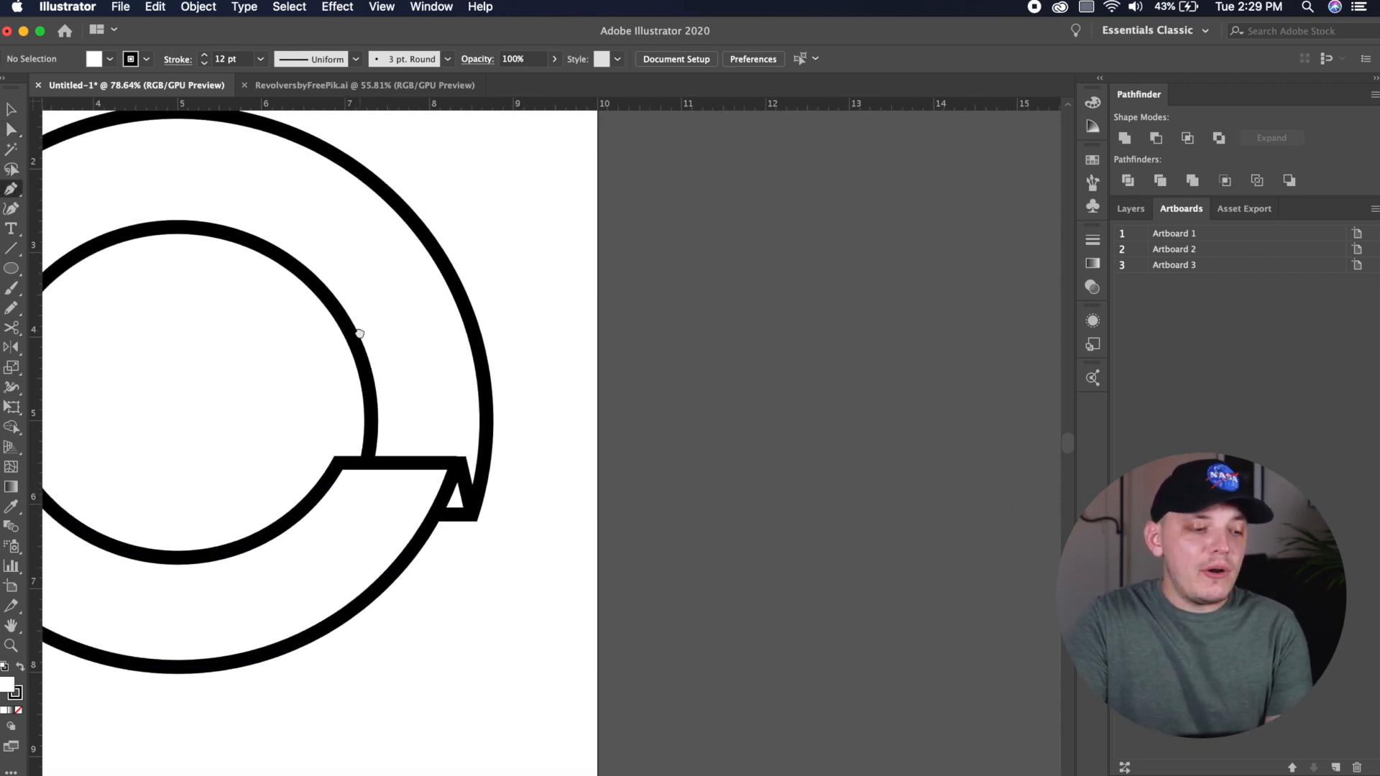
pyautogui.click(20, 670)
pyautogui.scroll(5, 827, 492)
pyautogui.moveTo(794, 490); pyautogui.dragTo(736, 516)
pyautogui.moveTo(423, 335); pyautogui.dragTo(491, 335)
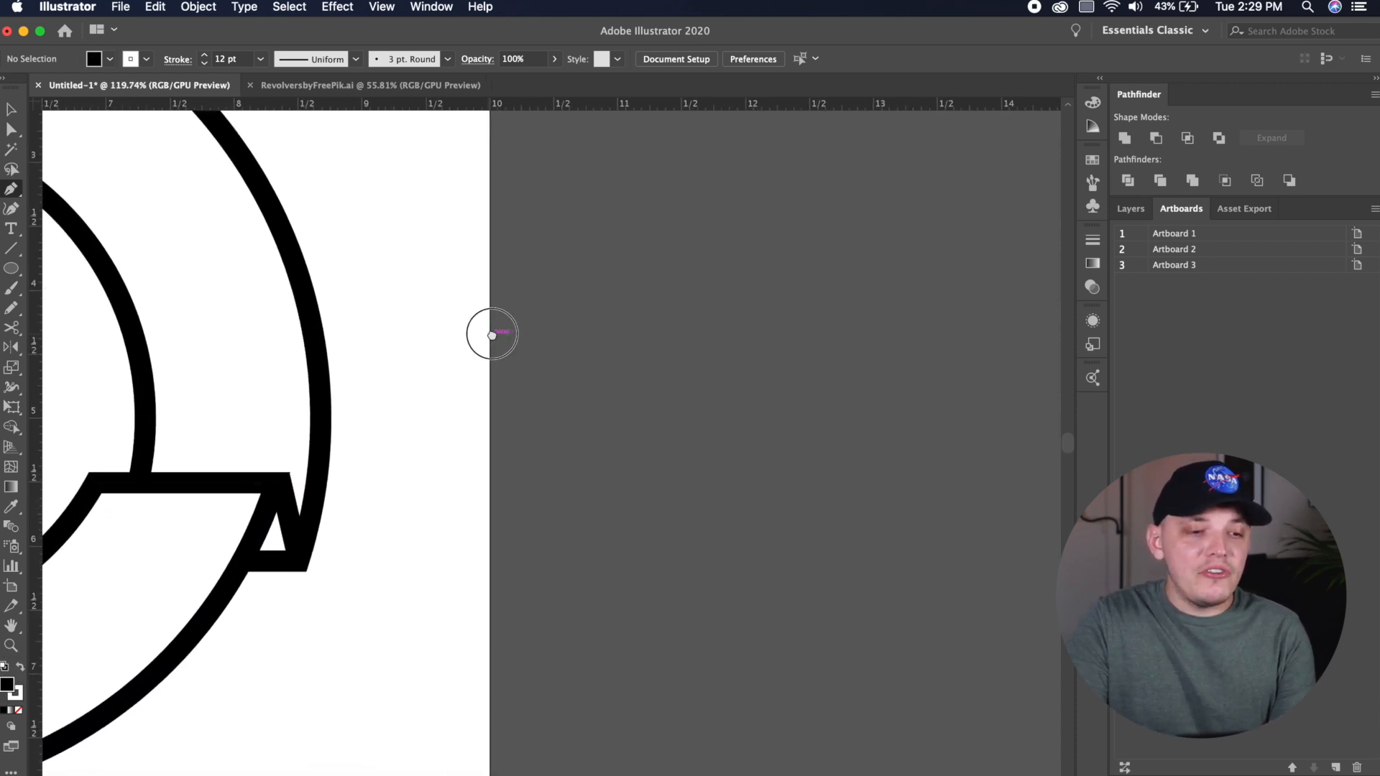
pyautogui.click(667, 343)
pyautogui.click(623, 492)
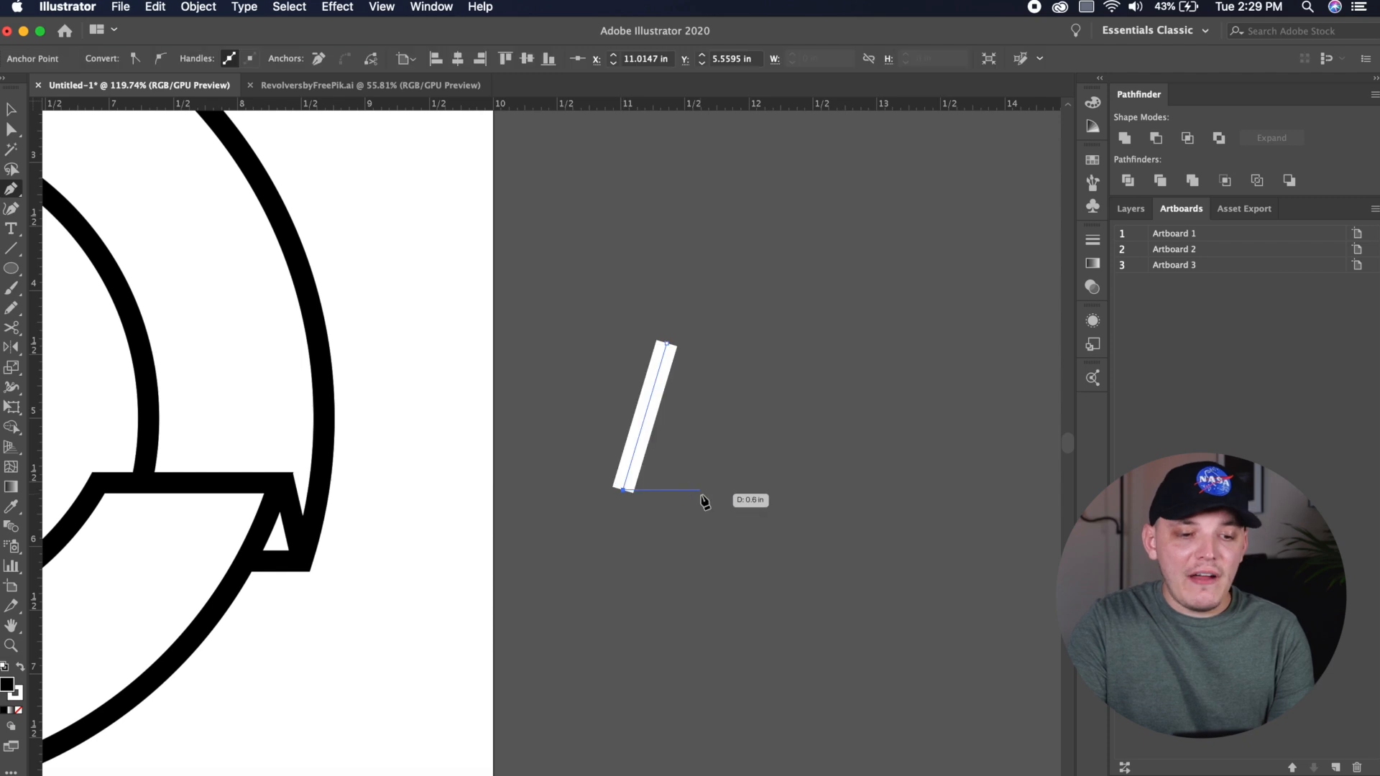
pyautogui.click(675, 491)
pyautogui.click(667, 344)
pyautogui.press('v')
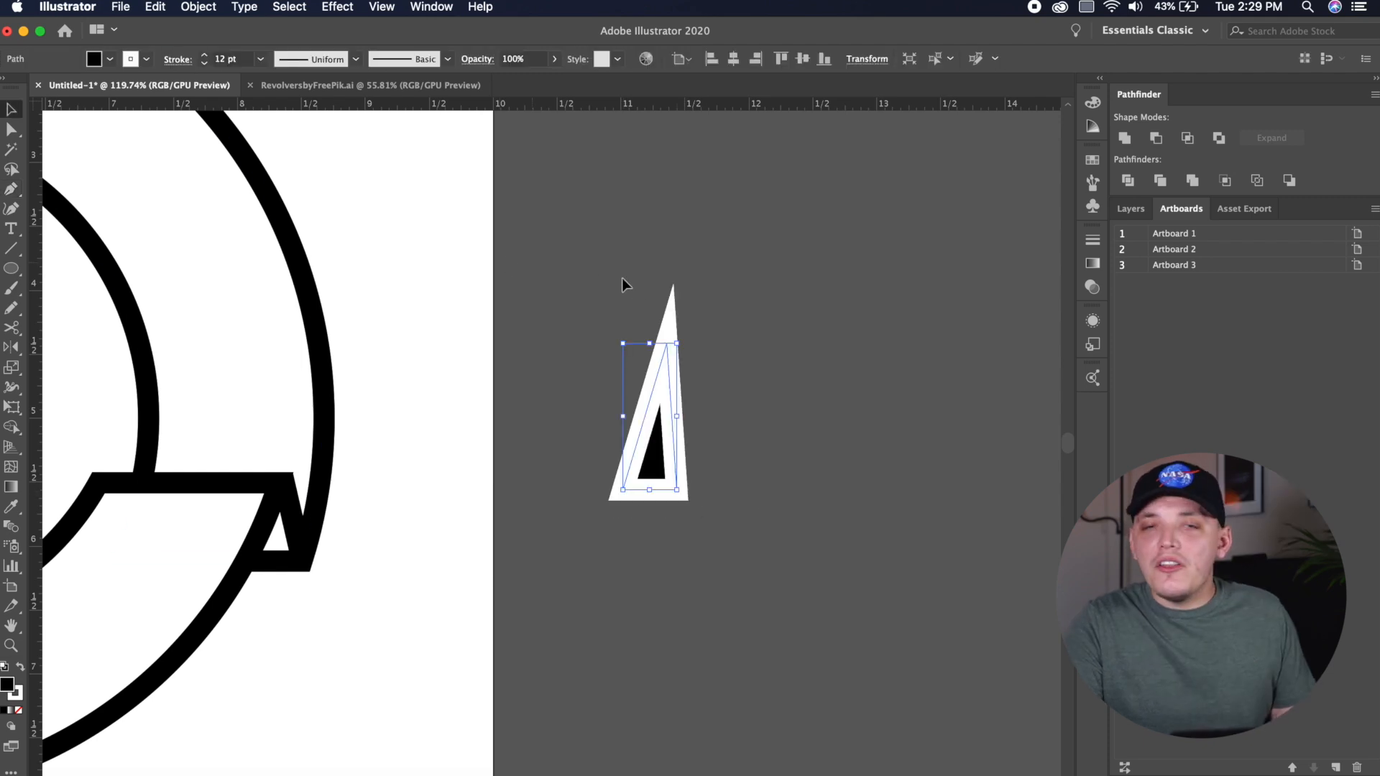
pyautogui.click(146, 60)
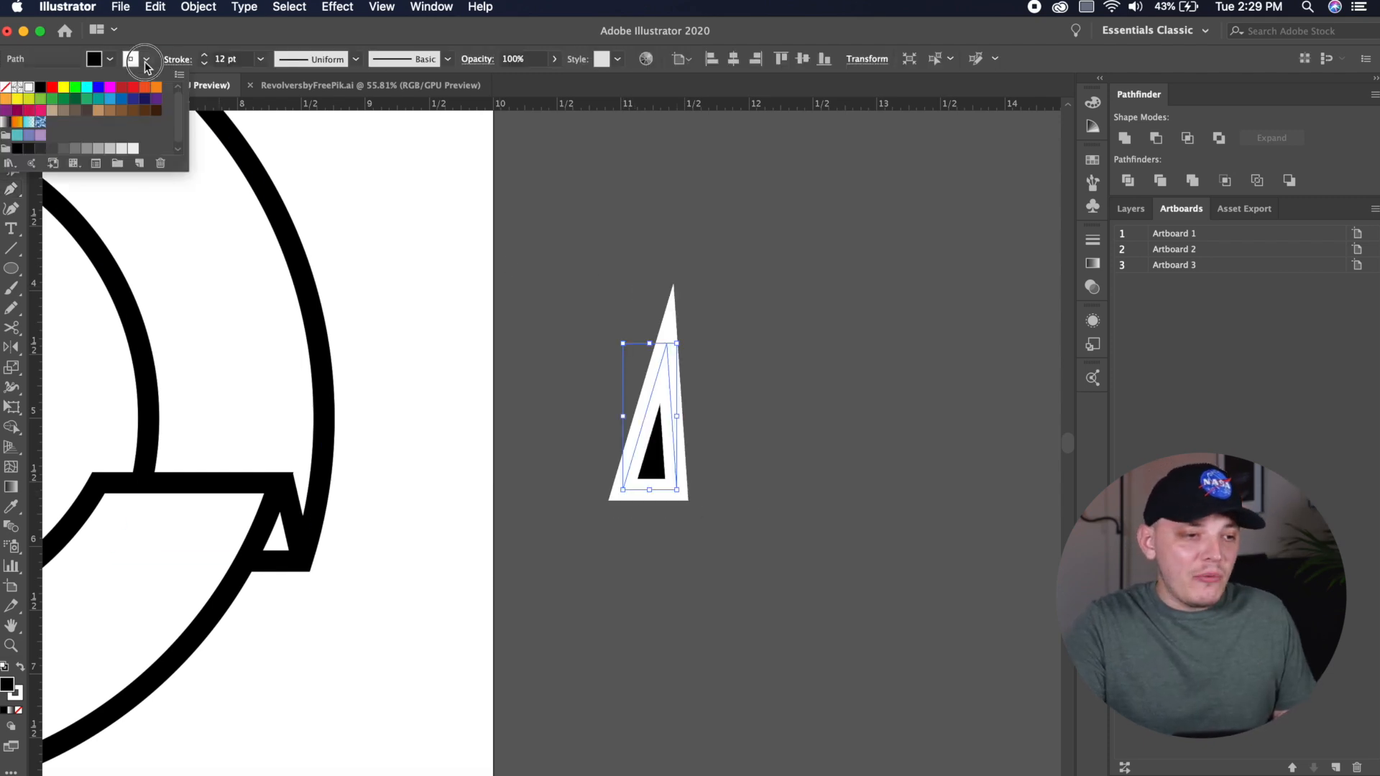
pyautogui.click(5, 87)
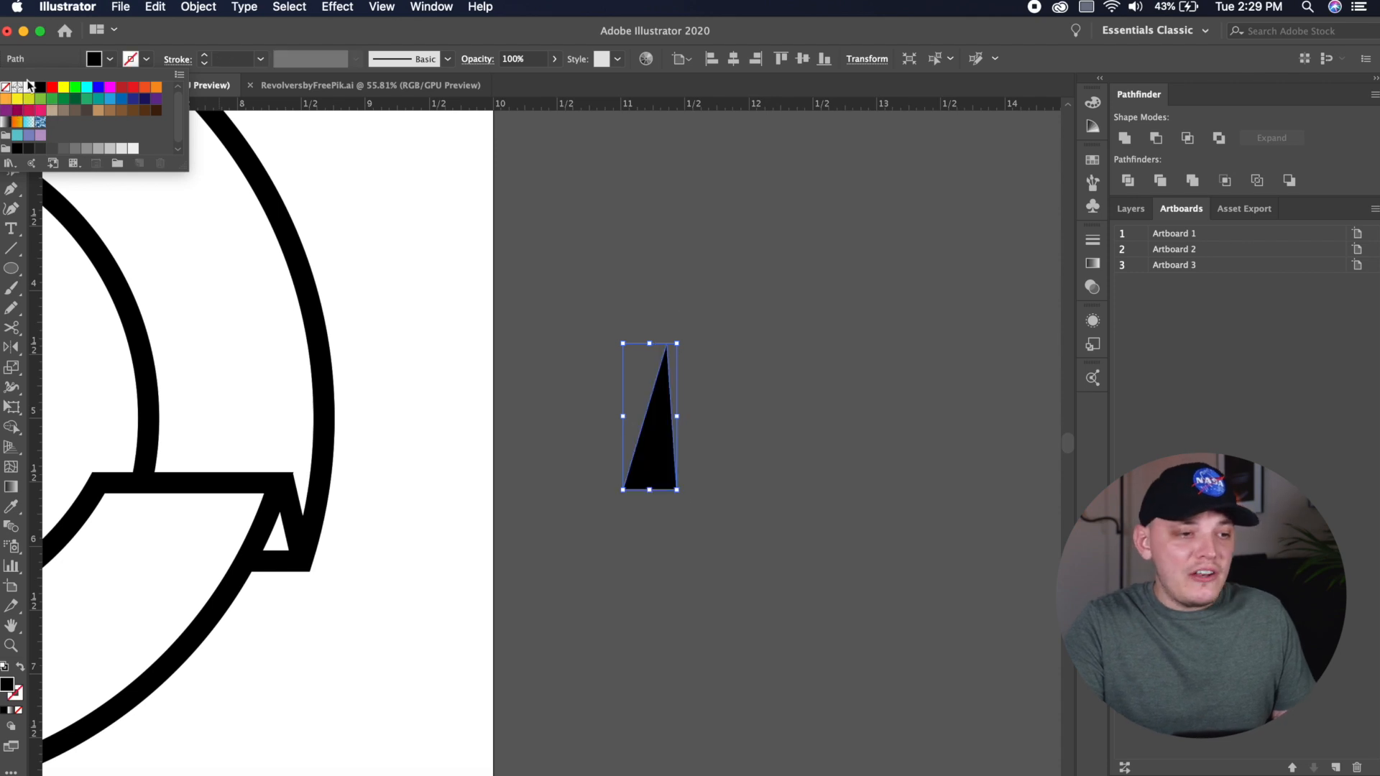
# - Adjust the triangle's base corners to make it symmetrical and narrow it horizontally into a thin spike
pyautogui.press('a')
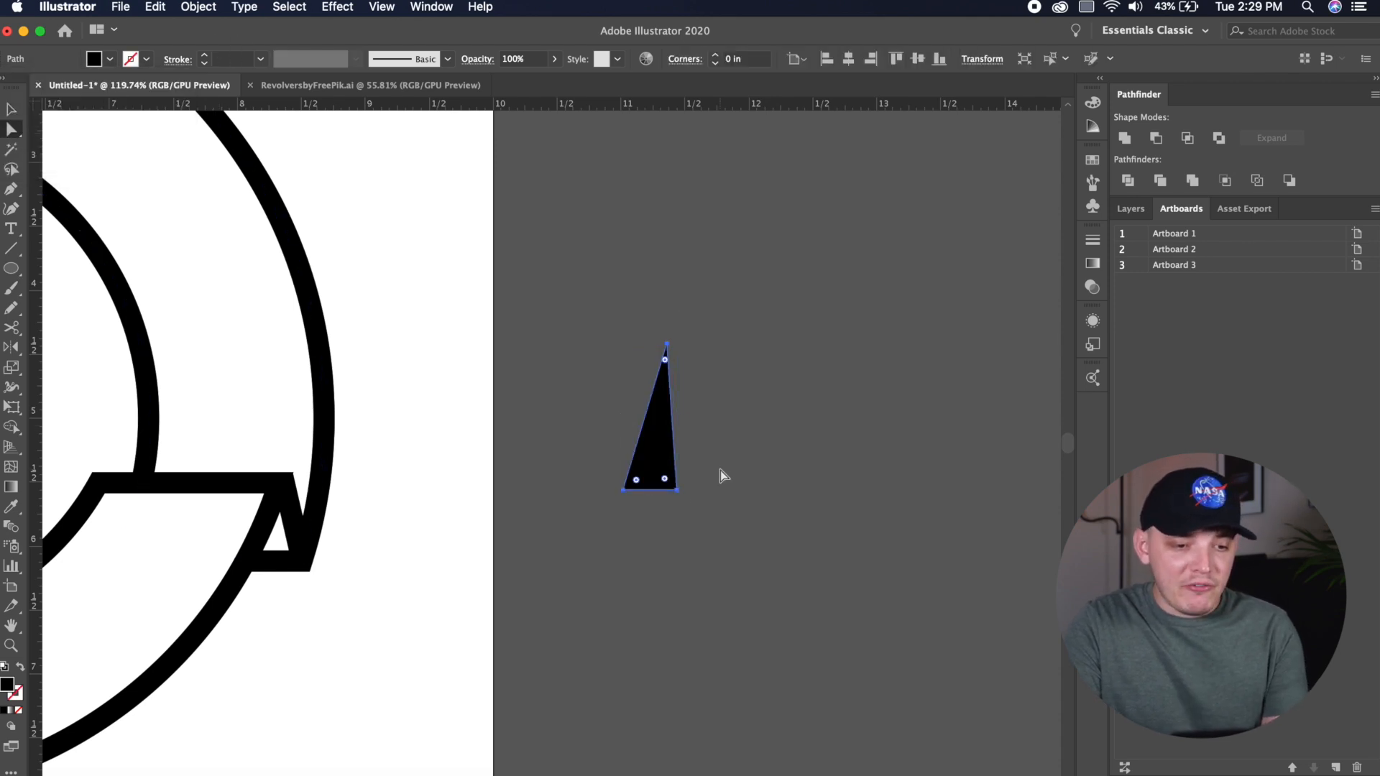
pyautogui.moveTo(677, 490); pyautogui.dragTo(708, 490)
pyautogui.click(691, 491)
pyautogui.press('v')
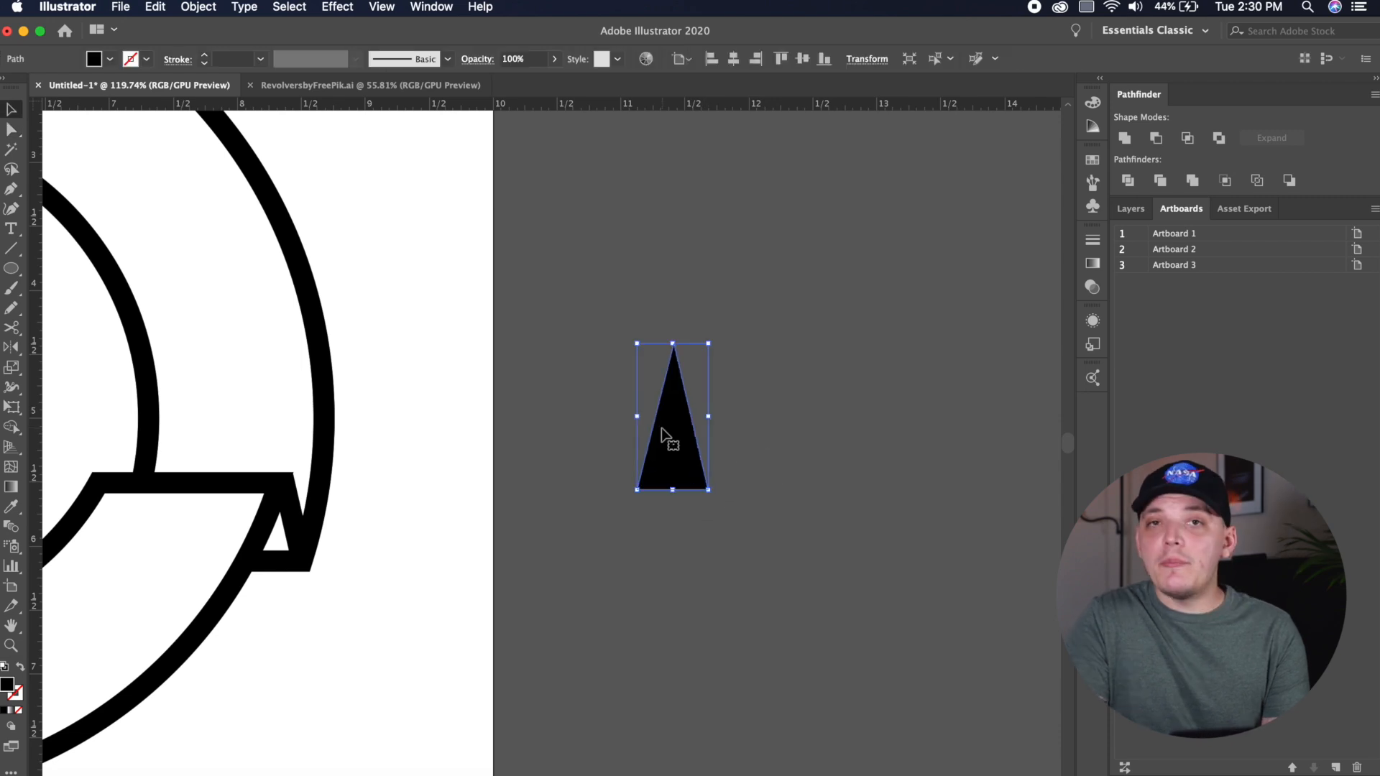
pyautogui.moveTo(711, 422); pyautogui.dragTo(655, 422)
pyautogui.click(702, 419)
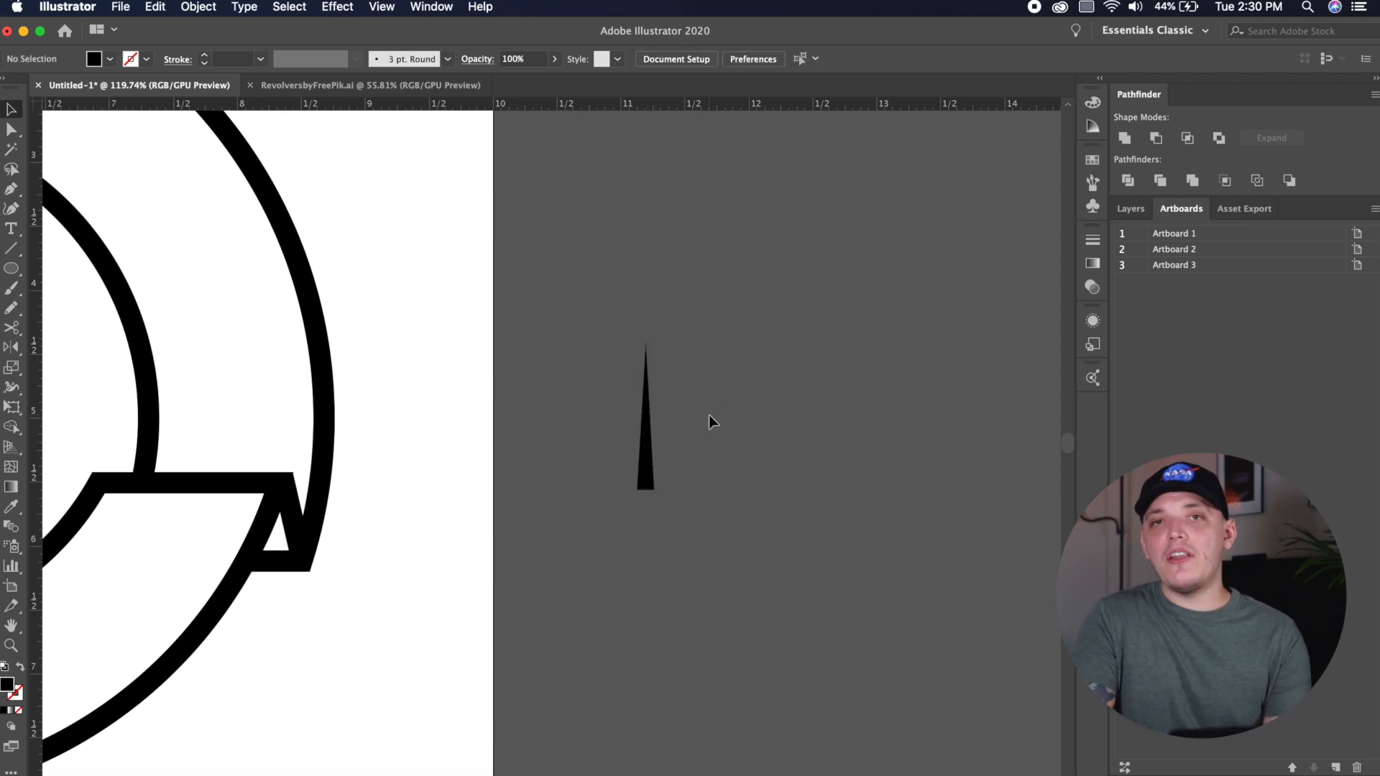
# - Duplicate the black spike repeatedly side by side to form an evenly spaced row of seven spikes
pyautogui.moveTo(649, 442); pyautogui.dragTo(674, 443)
pyautogui.moveTo(597, 472); pyautogui.dragTo(1255, 407)
pyautogui.moveTo(292, 429); pyautogui.dragTo(970, 432)
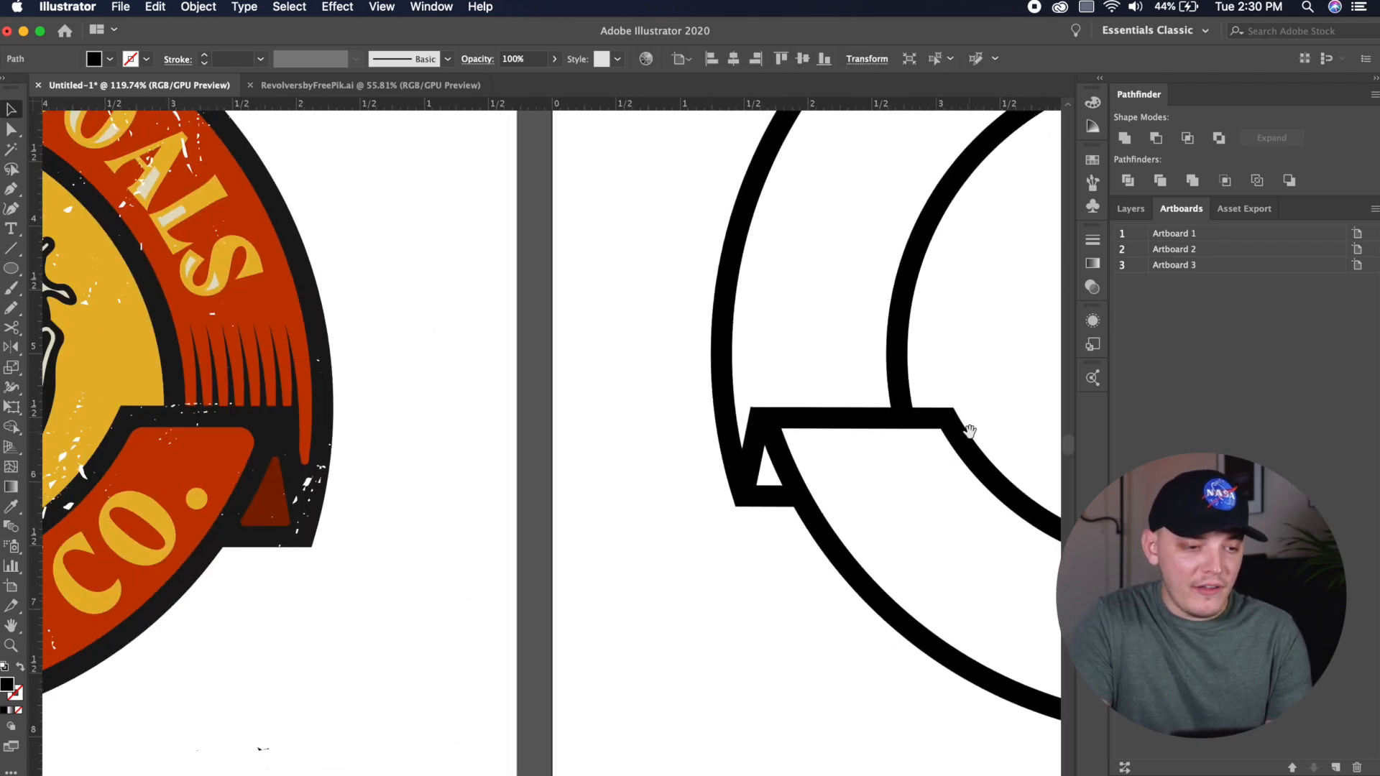
pyautogui.moveTo(432, 413); pyautogui.dragTo(619, 412)
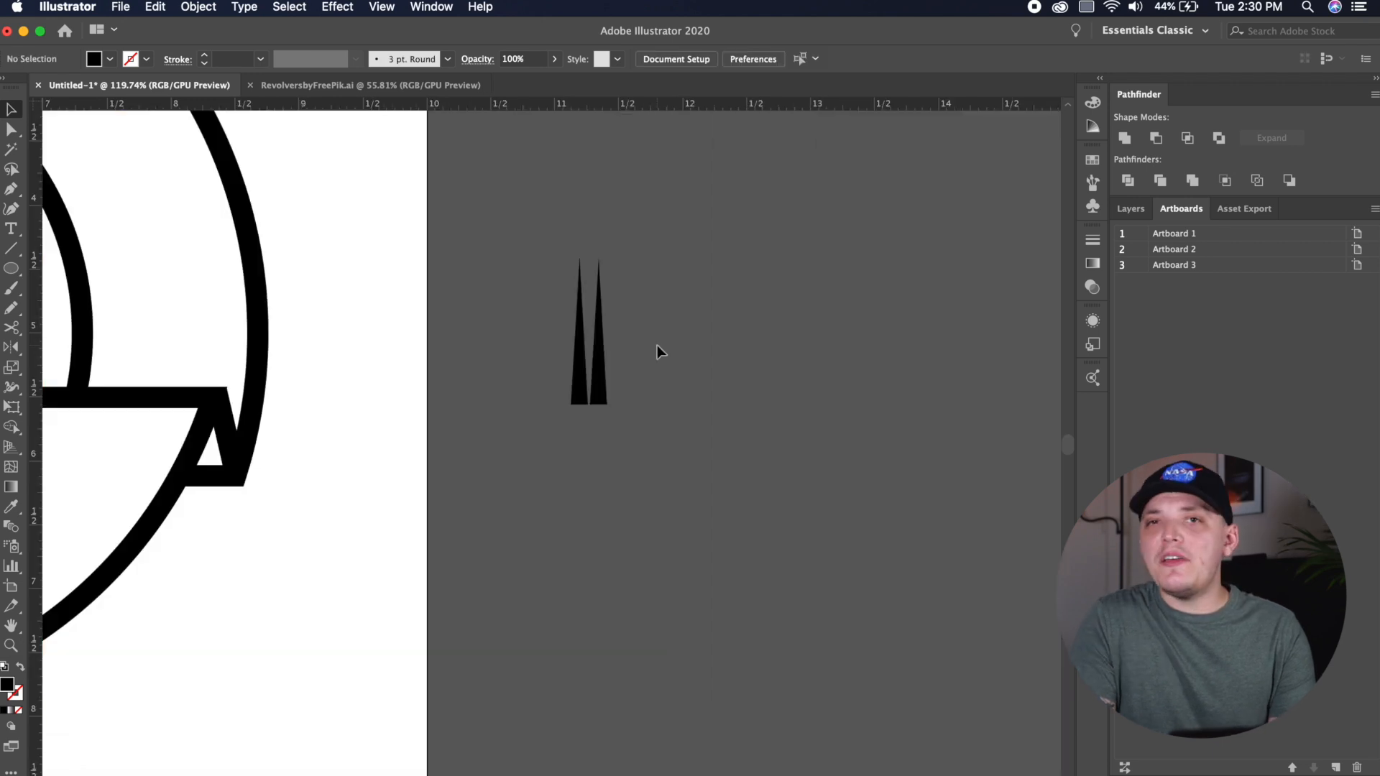
pyautogui.moveTo(606, 365); pyautogui.dragTo(624, 368)
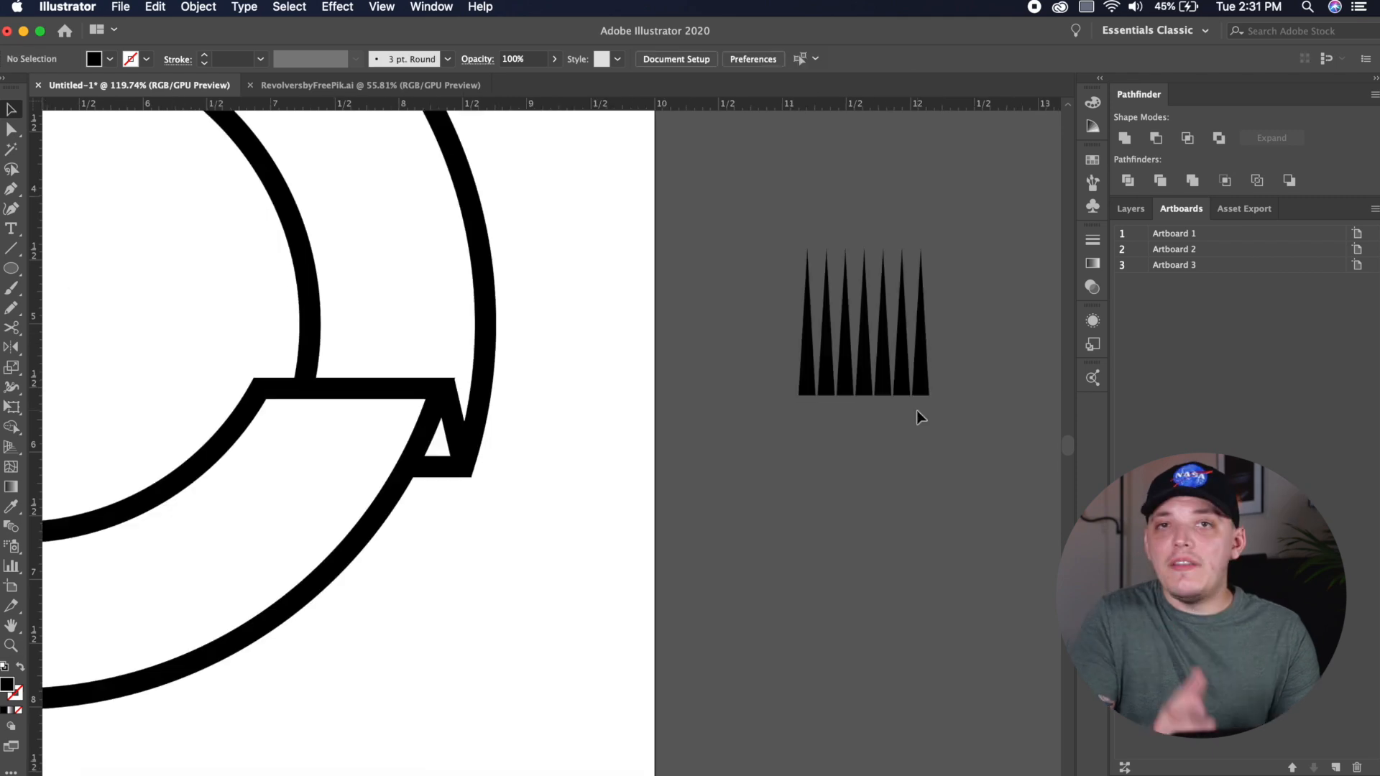
# - Test the spike row in the ring above the banner's right fold, and stretch it taller back on the empty canvas
pyautogui.moveTo(915, 376); pyautogui.dragTo(445, 370)
pyautogui.click(770, 374)
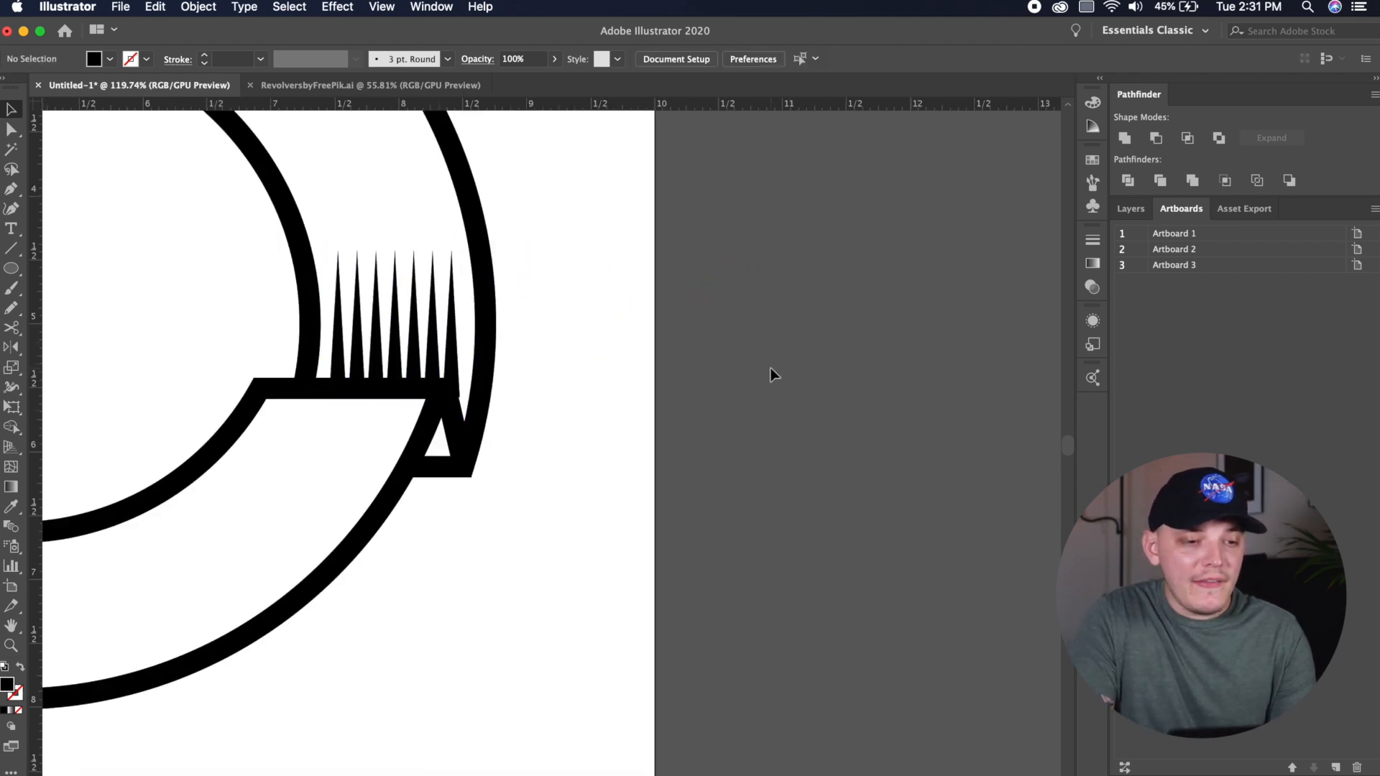
pyautogui.moveTo(415, 311); pyautogui.dragTo(910, 322)
pyautogui.moveTo(890, 263); pyautogui.dragTo(1062, 381)
pyautogui.press('super+z')
pyautogui.click(1022, 381)
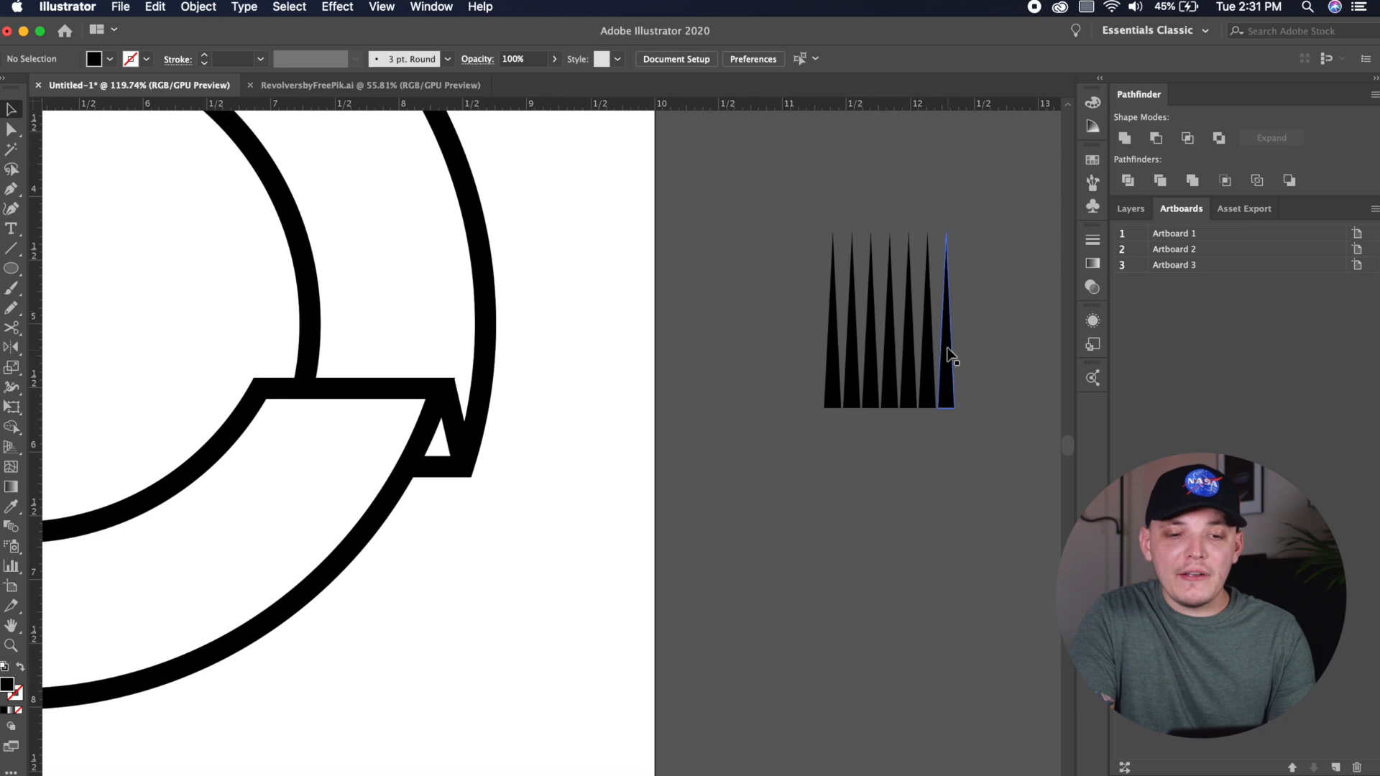
# - Place a spare copy of the spike row below the original and rotate the original 90 degrees so its tips point right
pyautogui.click(948, 353)
pyautogui.moveTo(952, 347); pyautogui.dragTo(803, 568)
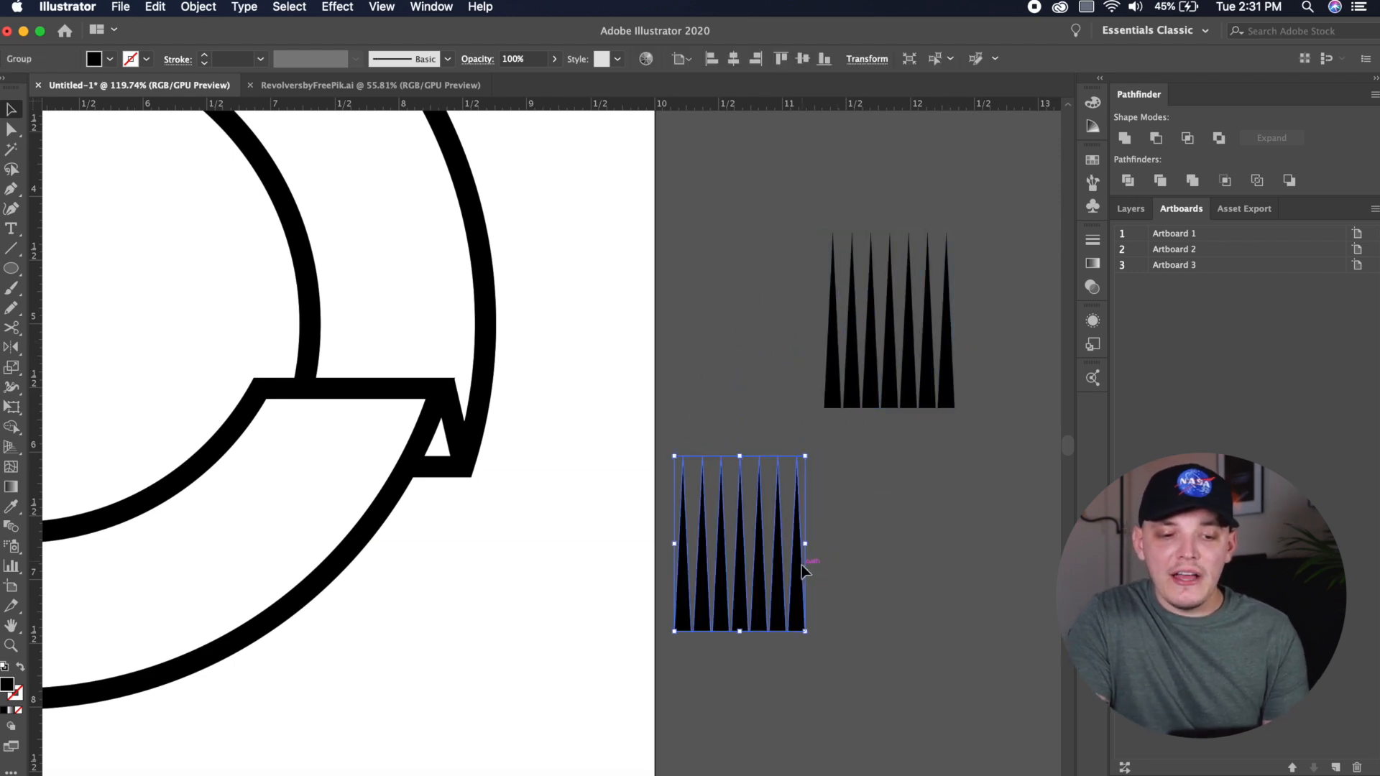
pyautogui.click(917, 496)
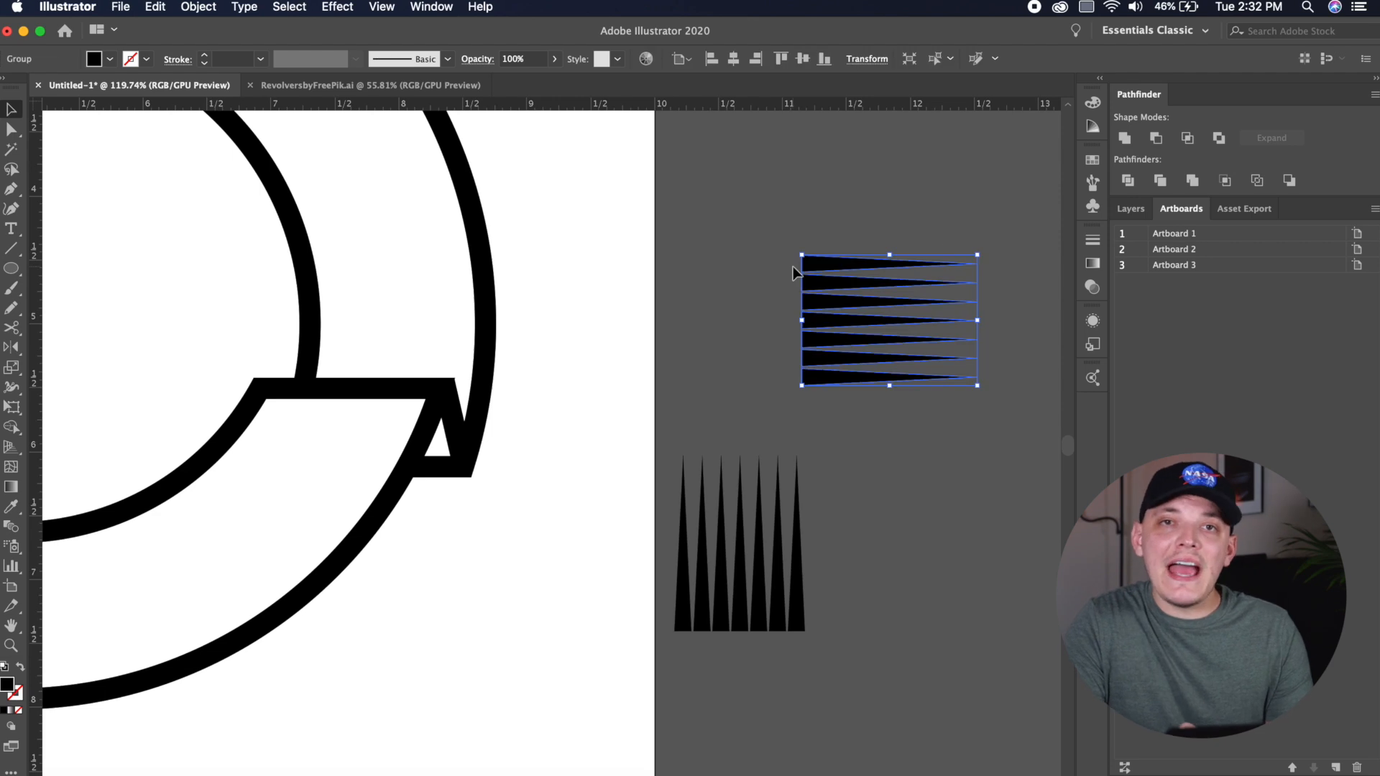
# - Apply a horizontal Arc warp with a 12% bend to the rotated spike row
pyautogui.click(339, 6)
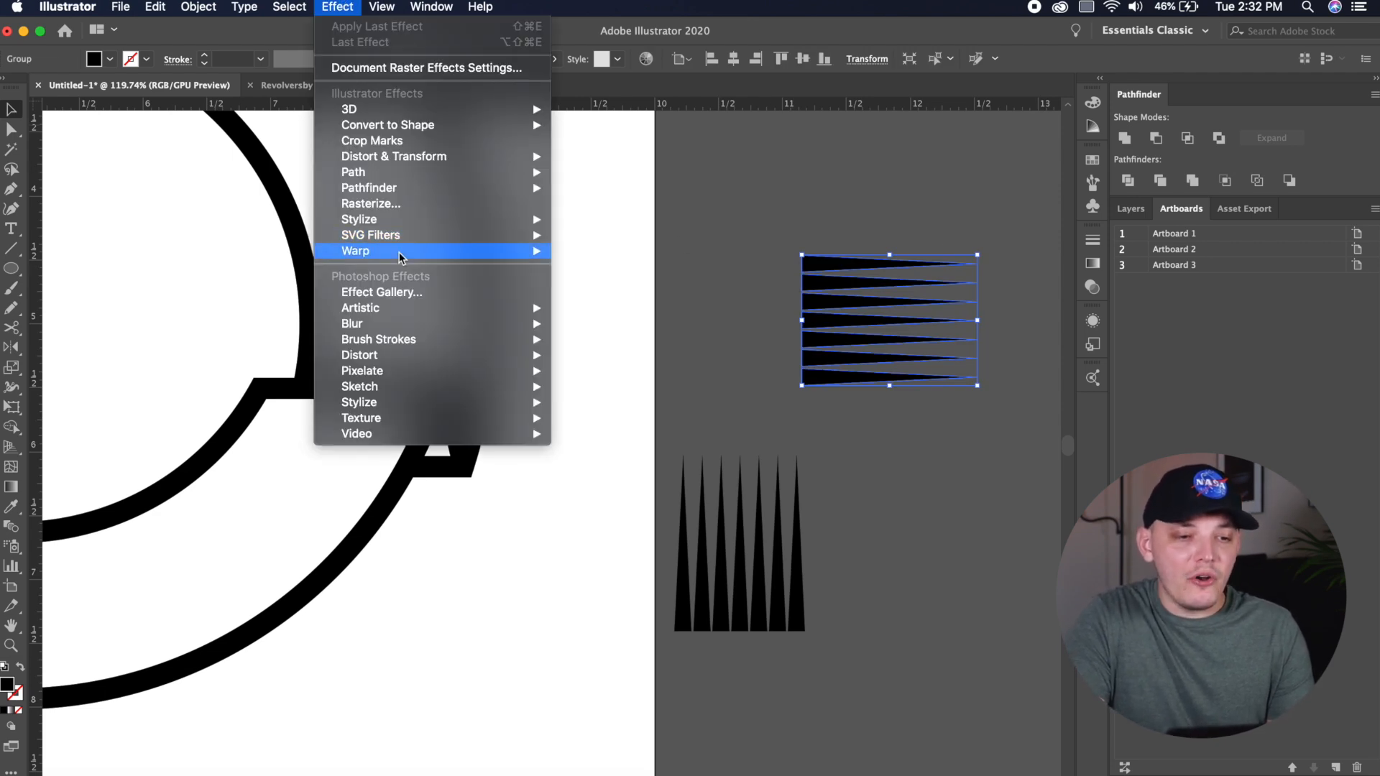
pyautogui.moveTo(401, 257)
pyautogui.click(616, 253)
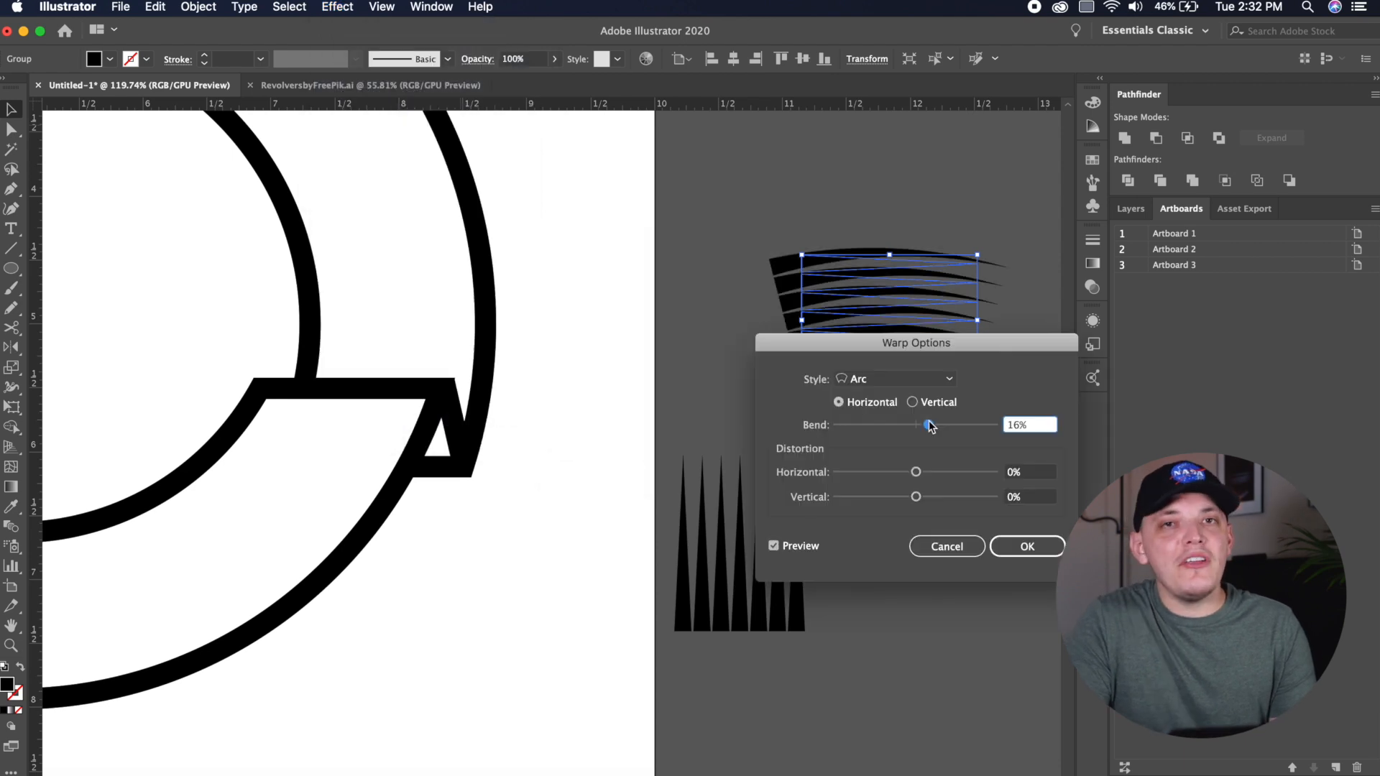
pyautogui.moveTo(930, 426); pyautogui.dragTo(925, 425)
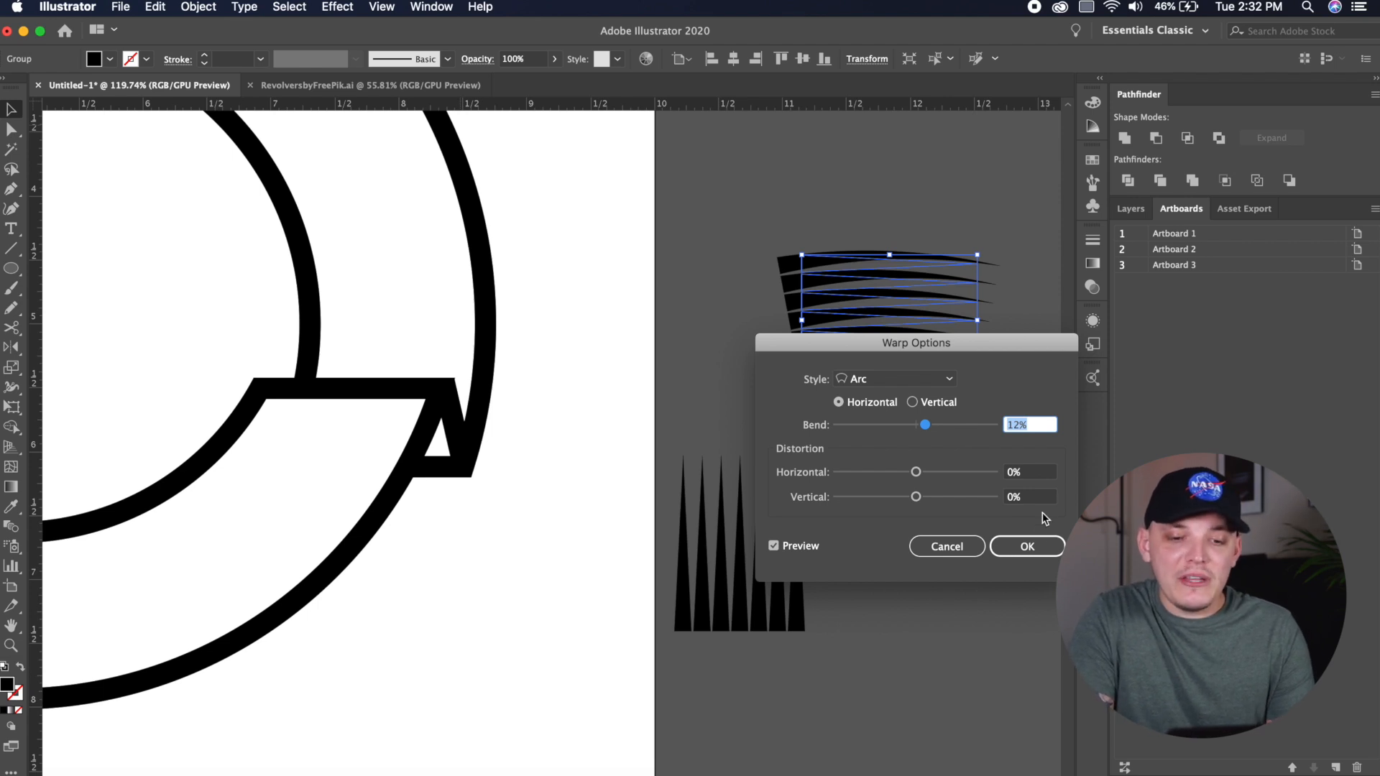
pyautogui.click(1038, 551)
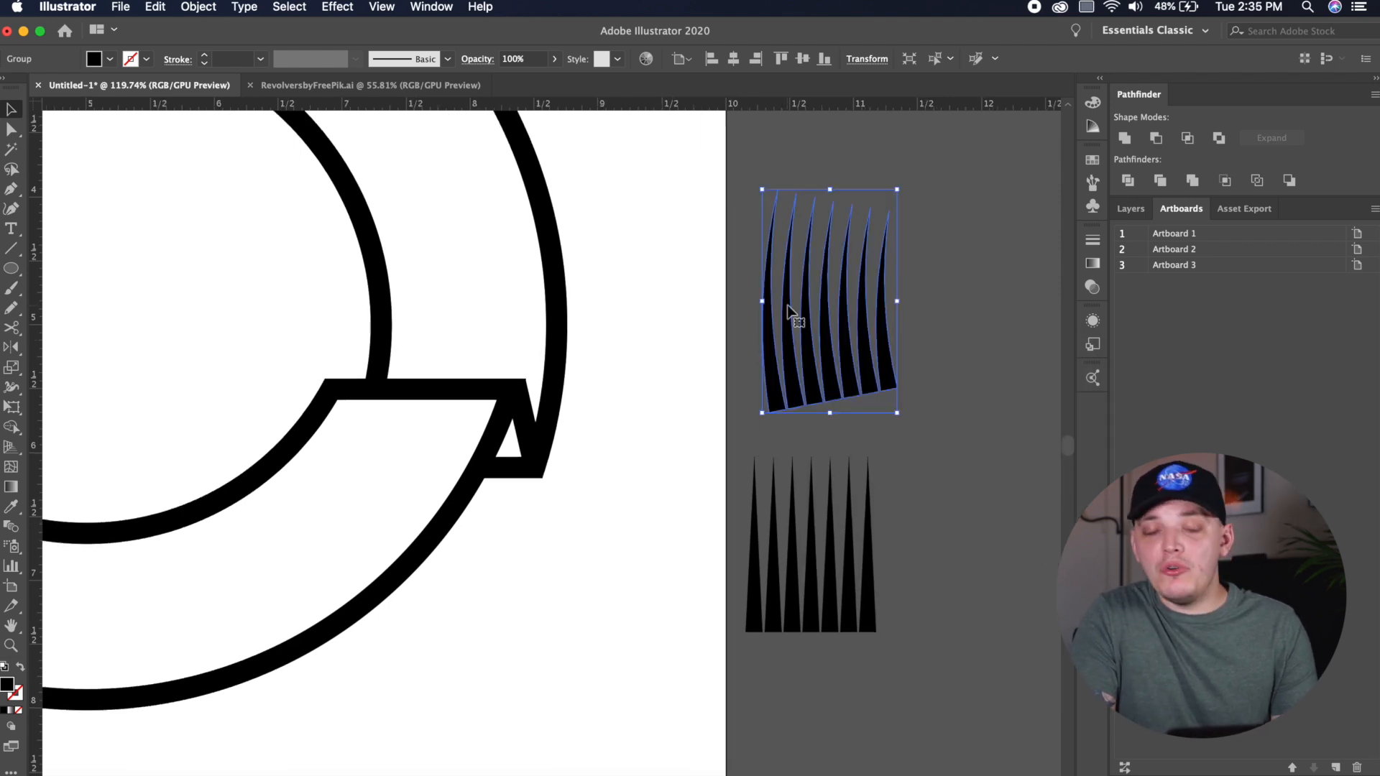
# - Reflect the upright curved spikes across the vertical axis
pyautogui.rightClick(791, 311)
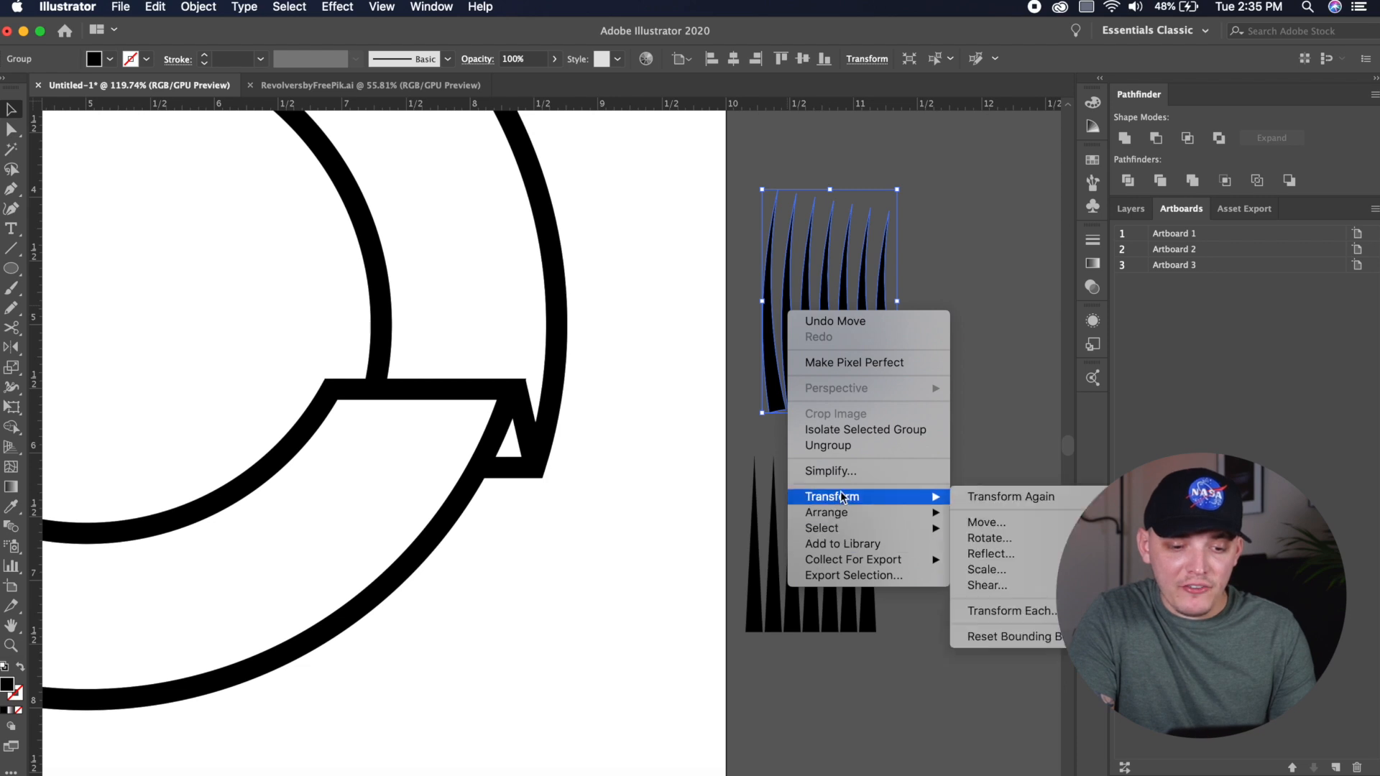
pyautogui.moveTo(911, 497)
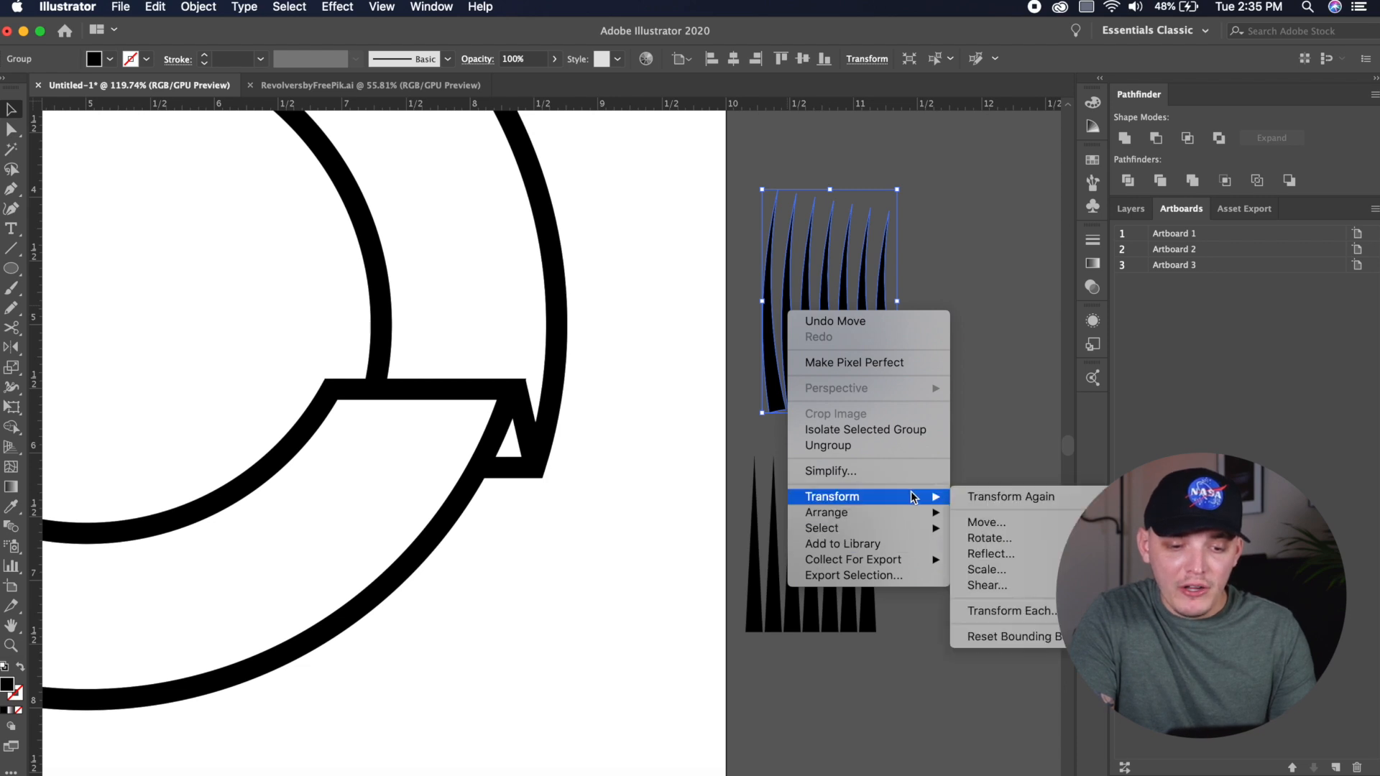
pyautogui.click(1016, 555)
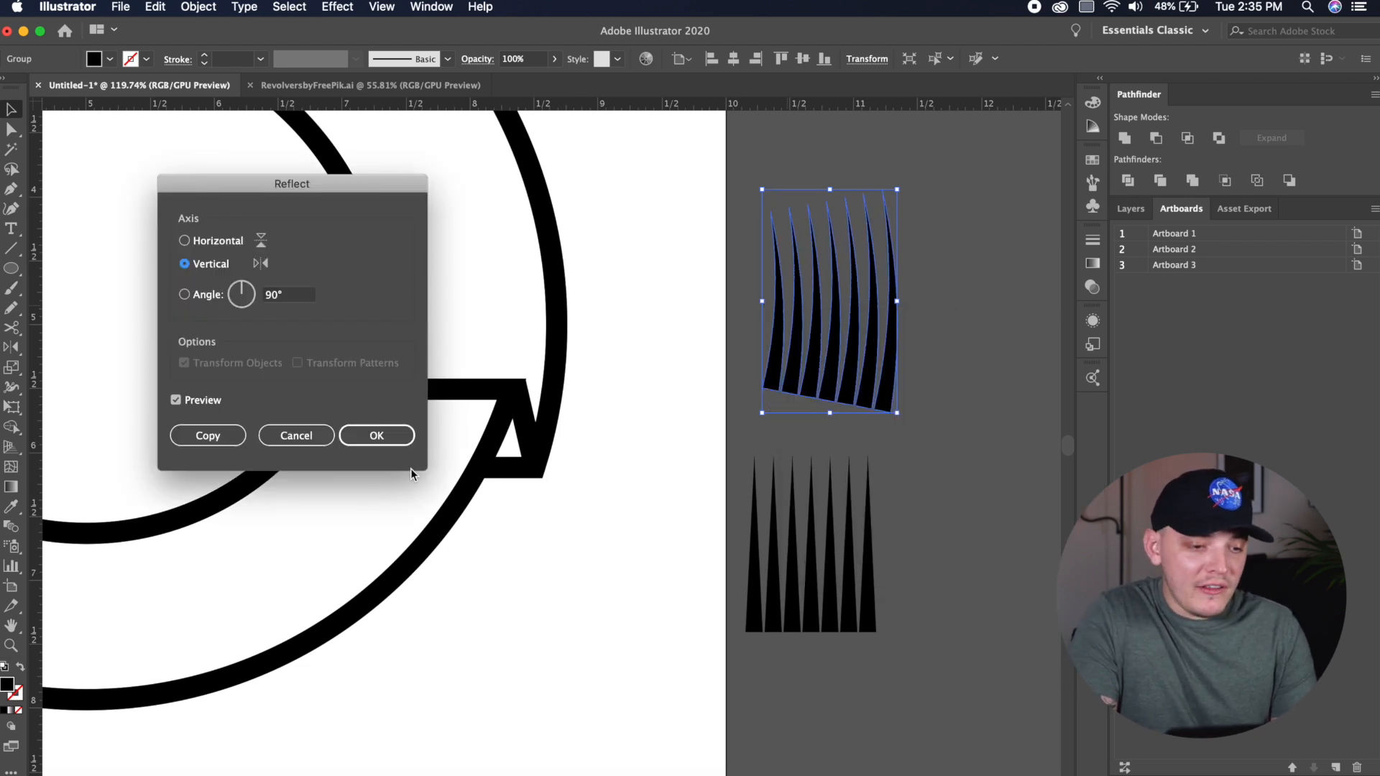
pyautogui.click(398, 441)
# - Move the curved spikes between the ring's two outlines on the right side, overlapping the banner's upper edge
pyautogui.moveTo(811, 363); pyautogui.dragTo(615, 418)
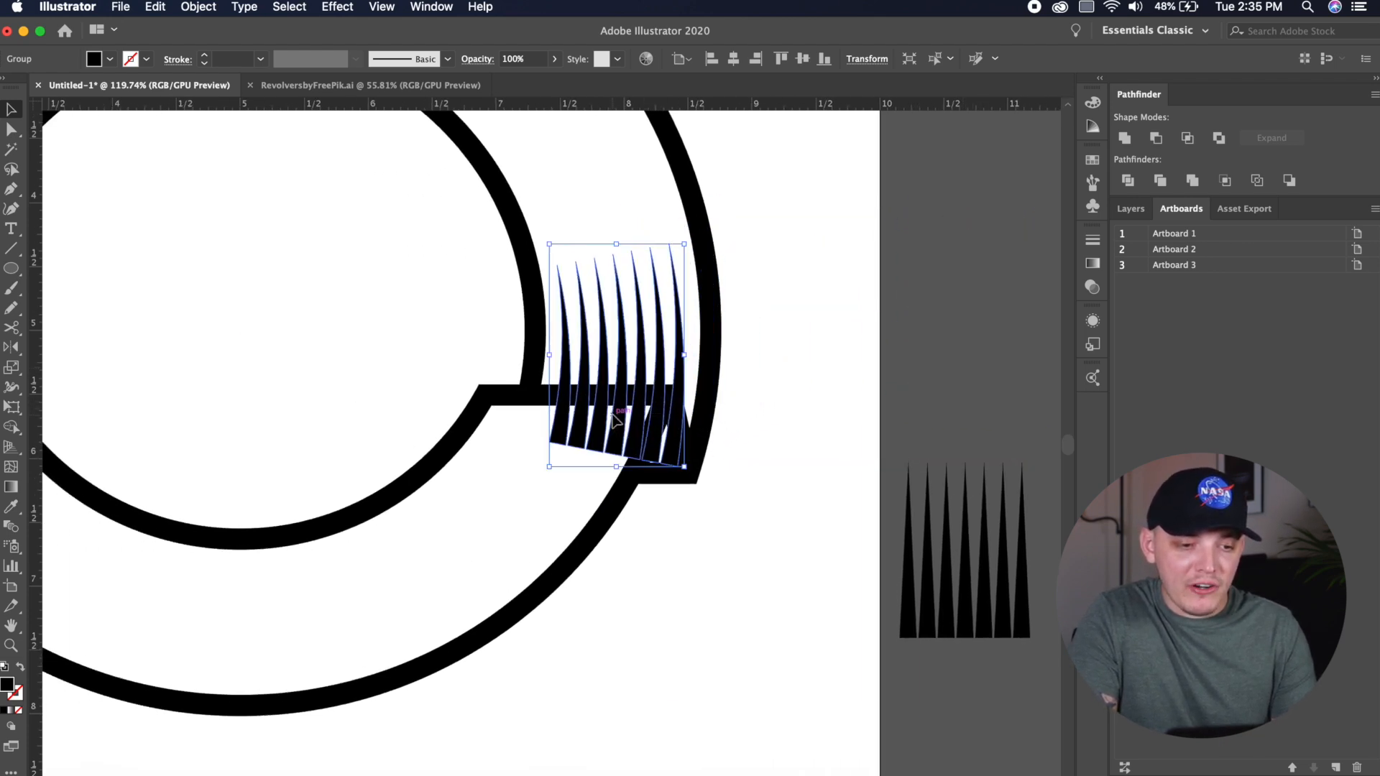
pyautogui.click(827, 256)
pyautogui.moveTo(826, 254); pyautogui.dragTo(978, 269)
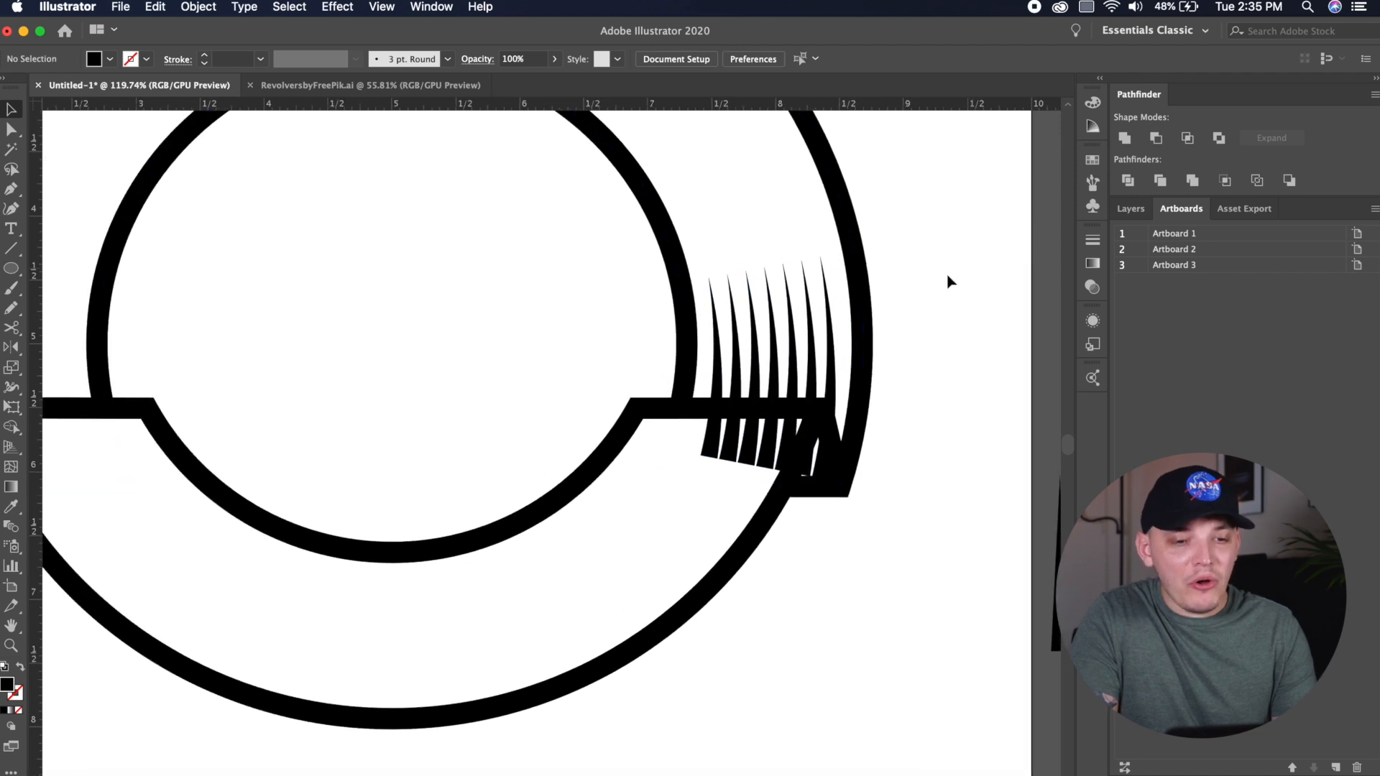
# - Erase the parts of the curved spikes that extend below the banner's upper edge
pyautogui.click(826, 320)
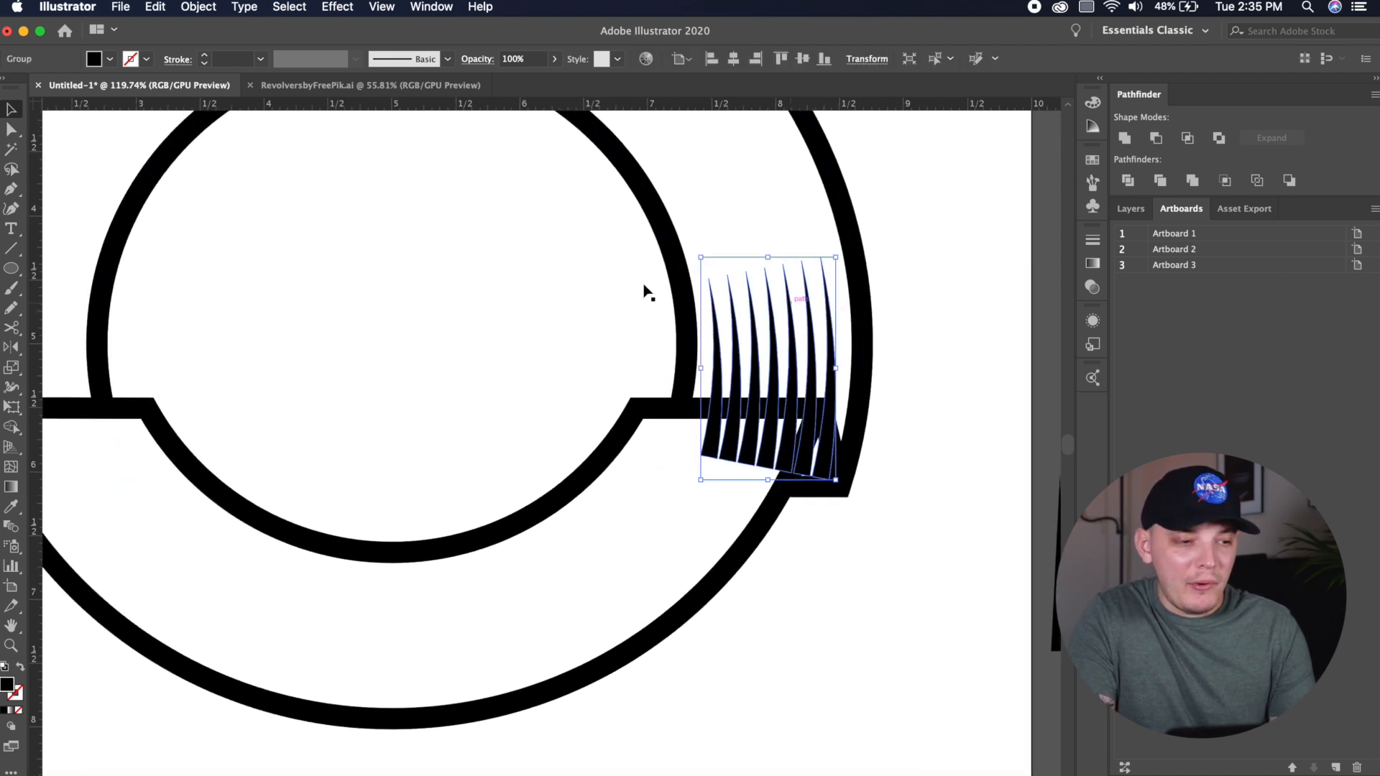
pyautogui.click(16, 317)
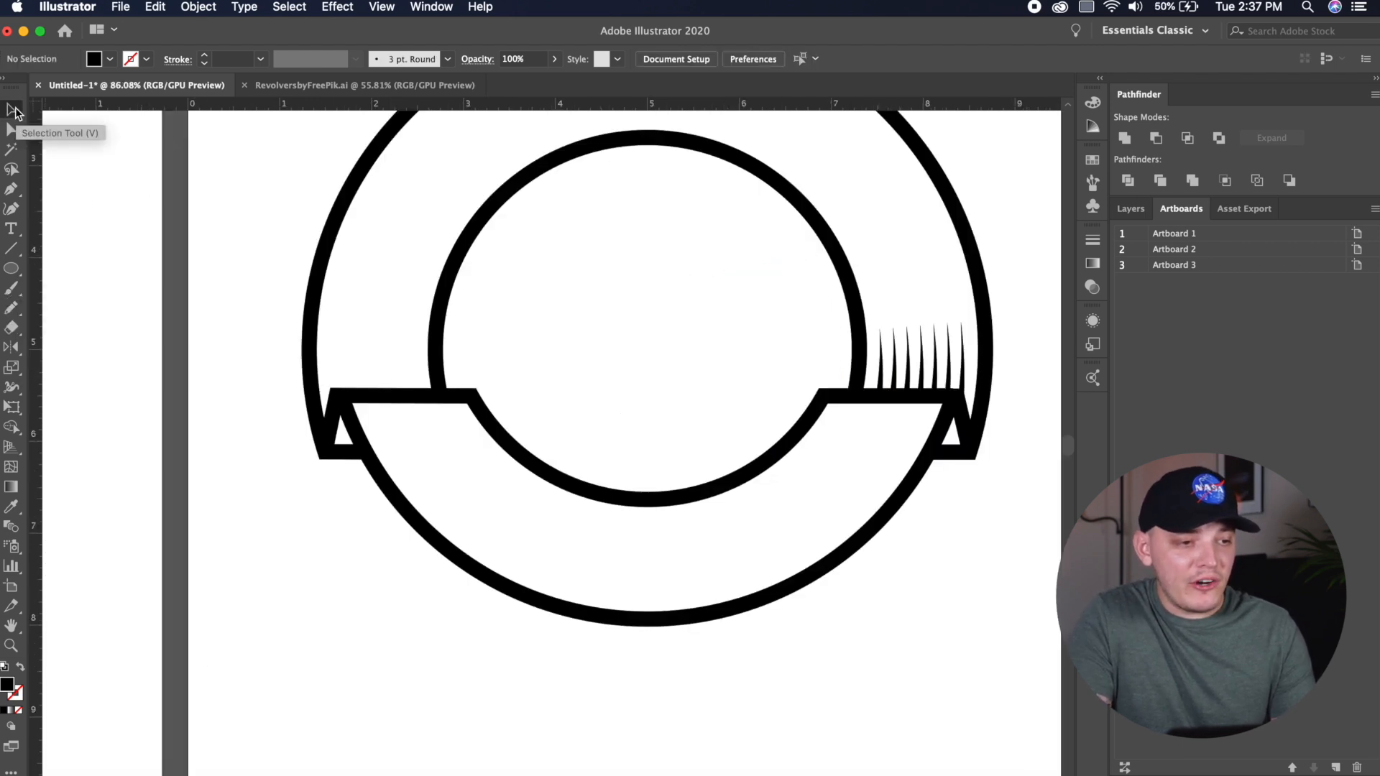
pyautogui.click(15, 112)
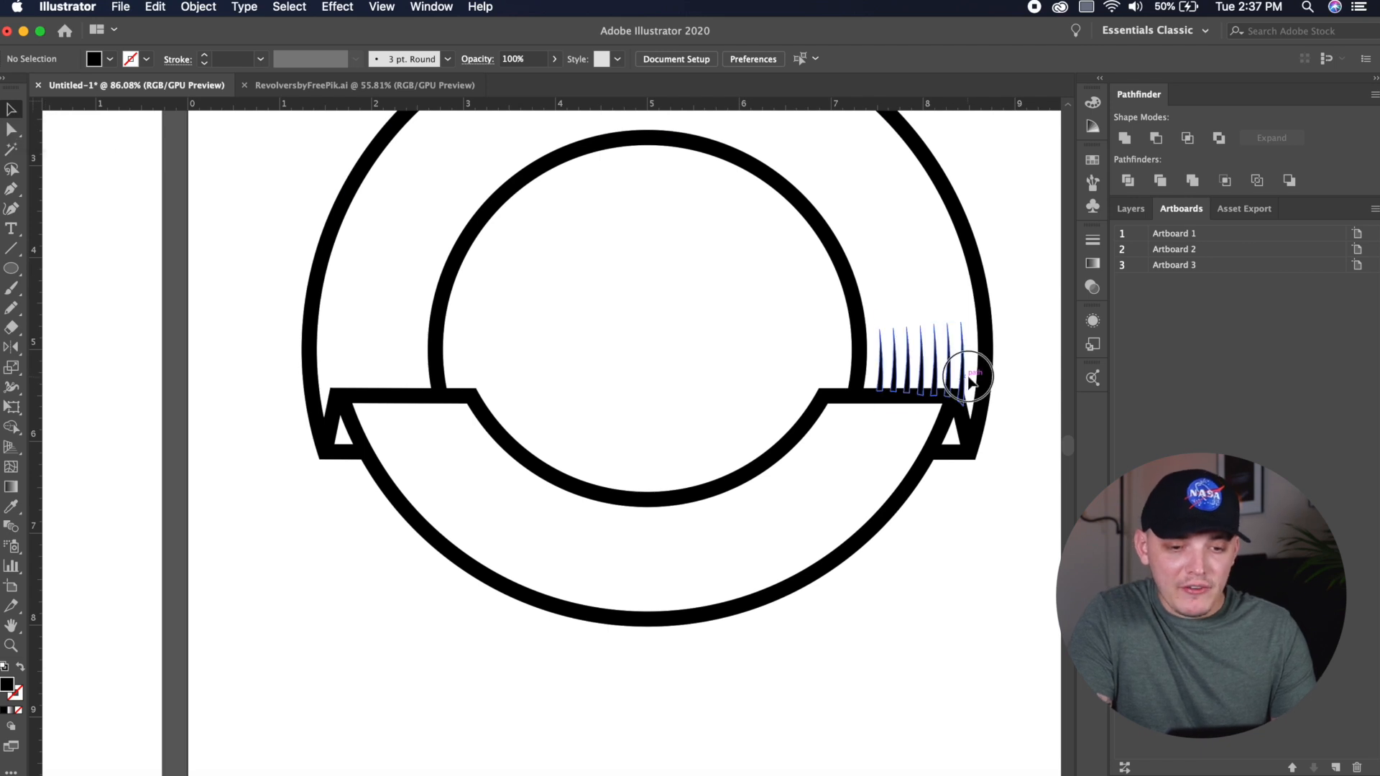
# - Reflect a copy of the trimmed spikes across a vertical axis through the banner's centre anchor point
pyautogui.click(965, 381)
pyautogui.click(14, 346)
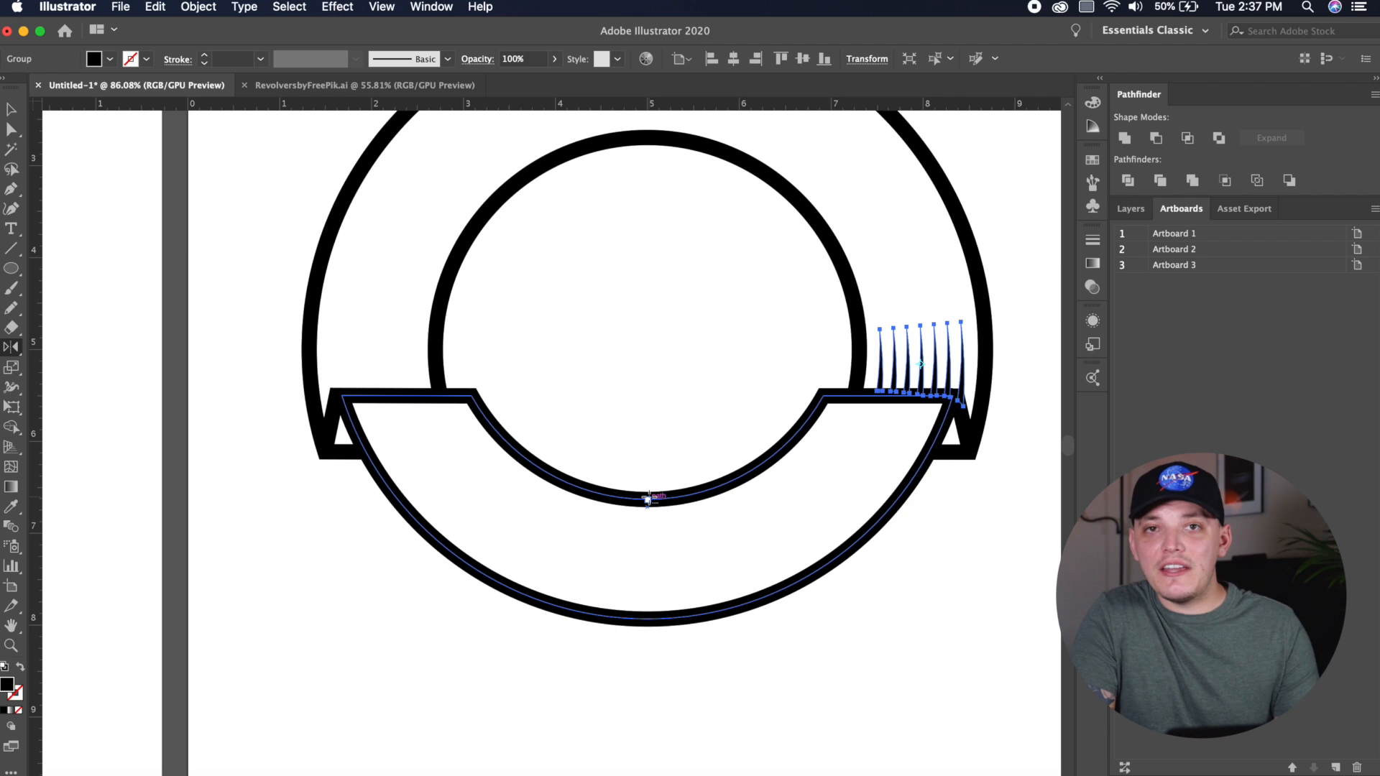
pyautogui.scroll(5, 647, 498)
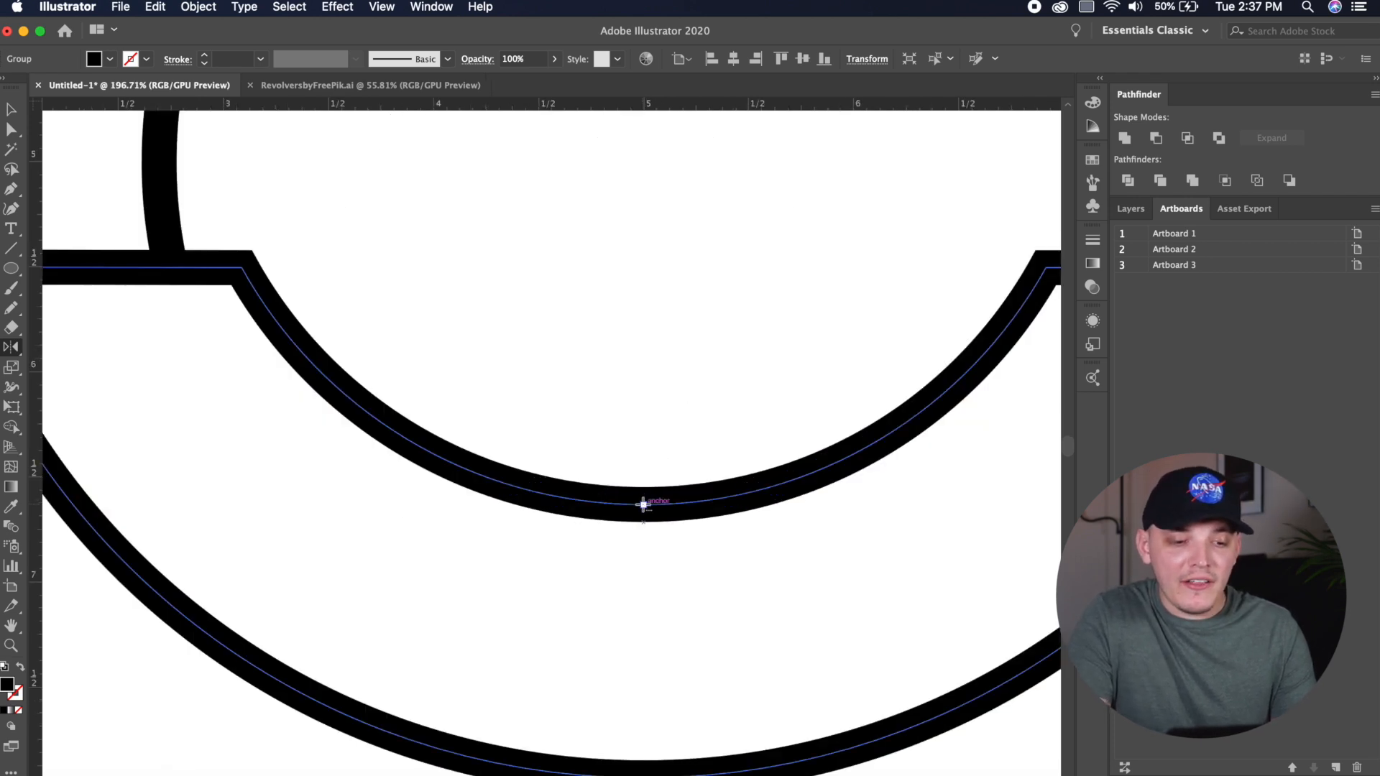
pyautogui.keyDown('alt'); pyautogui.click(643, 504); pyautogui.keyUp('alt')
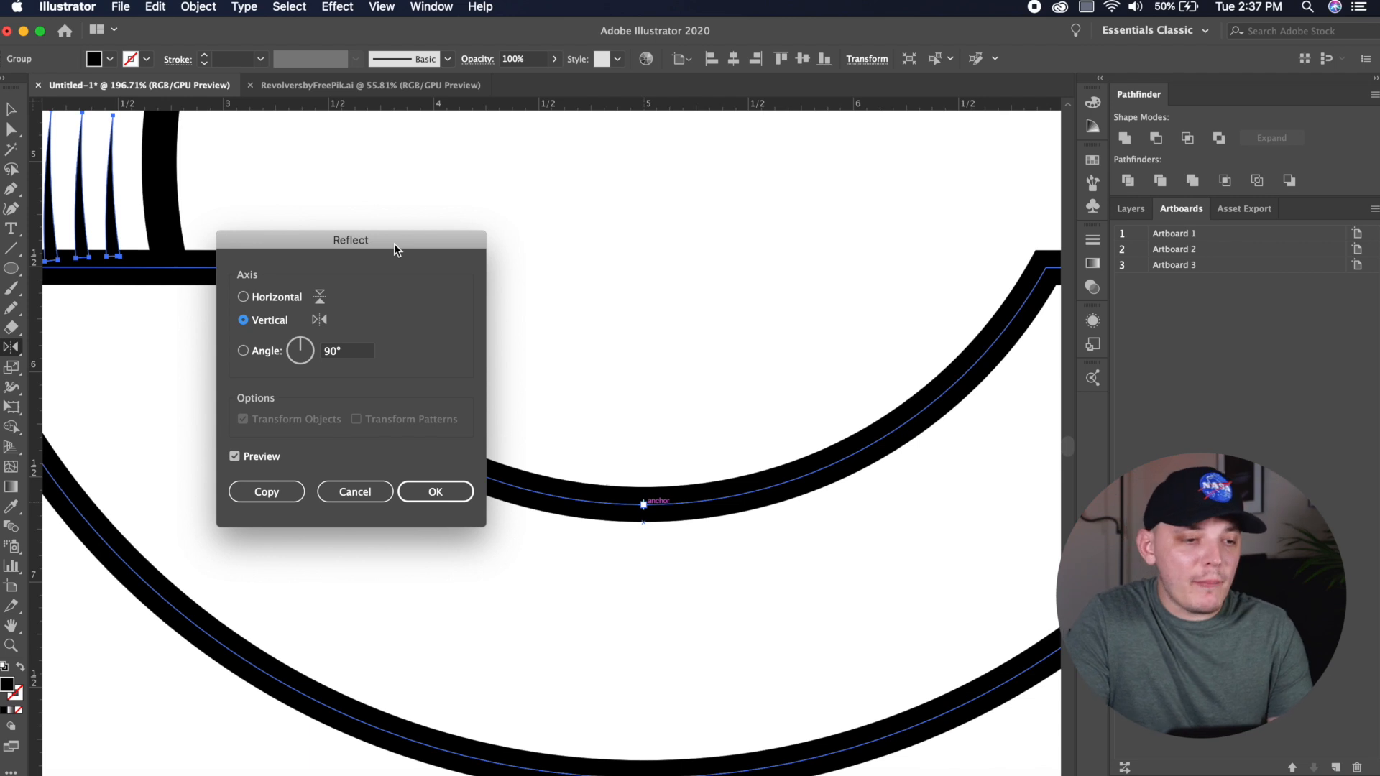
pyautogui.click(290, 490)
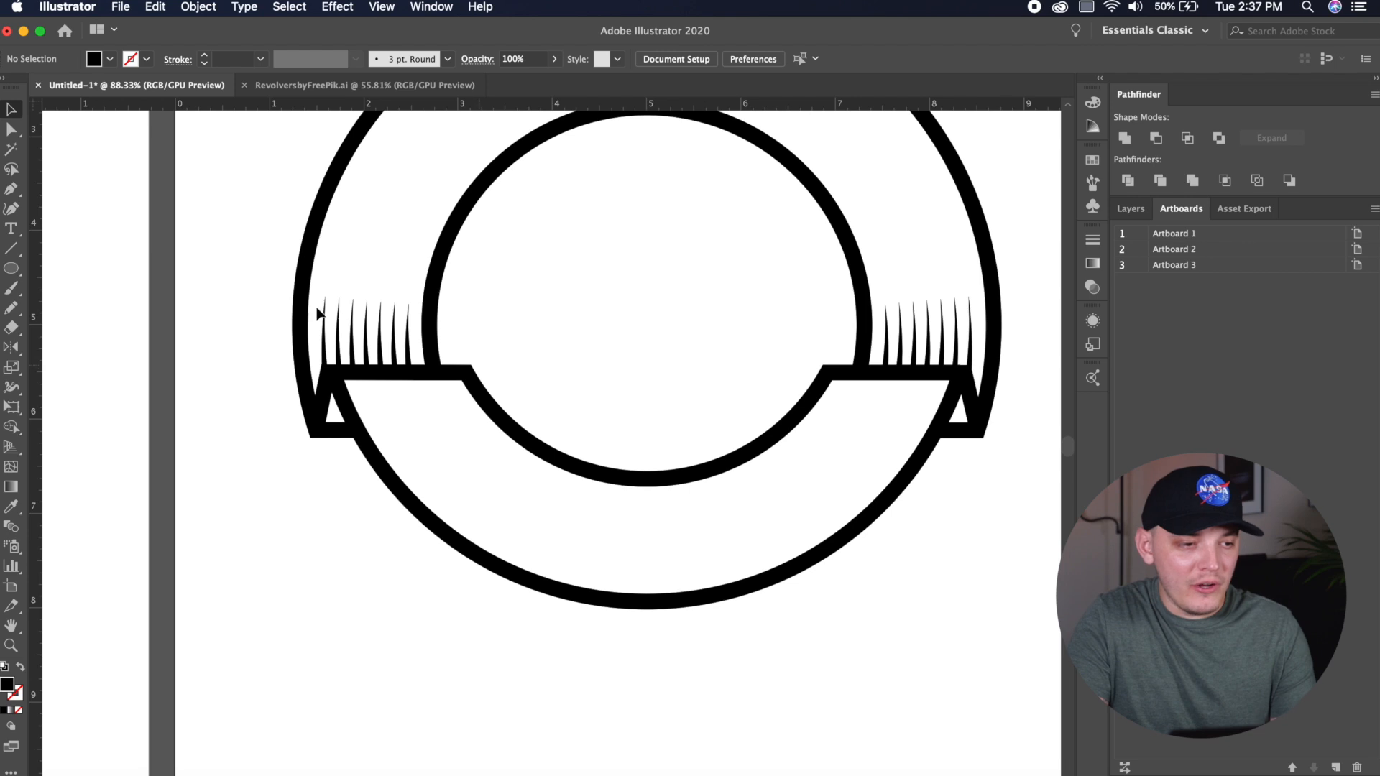
# - Copy the crossed revolvers from the RevolversbyFreePik document and paste them into the badge document
pyautogui.press('super+alt+0')
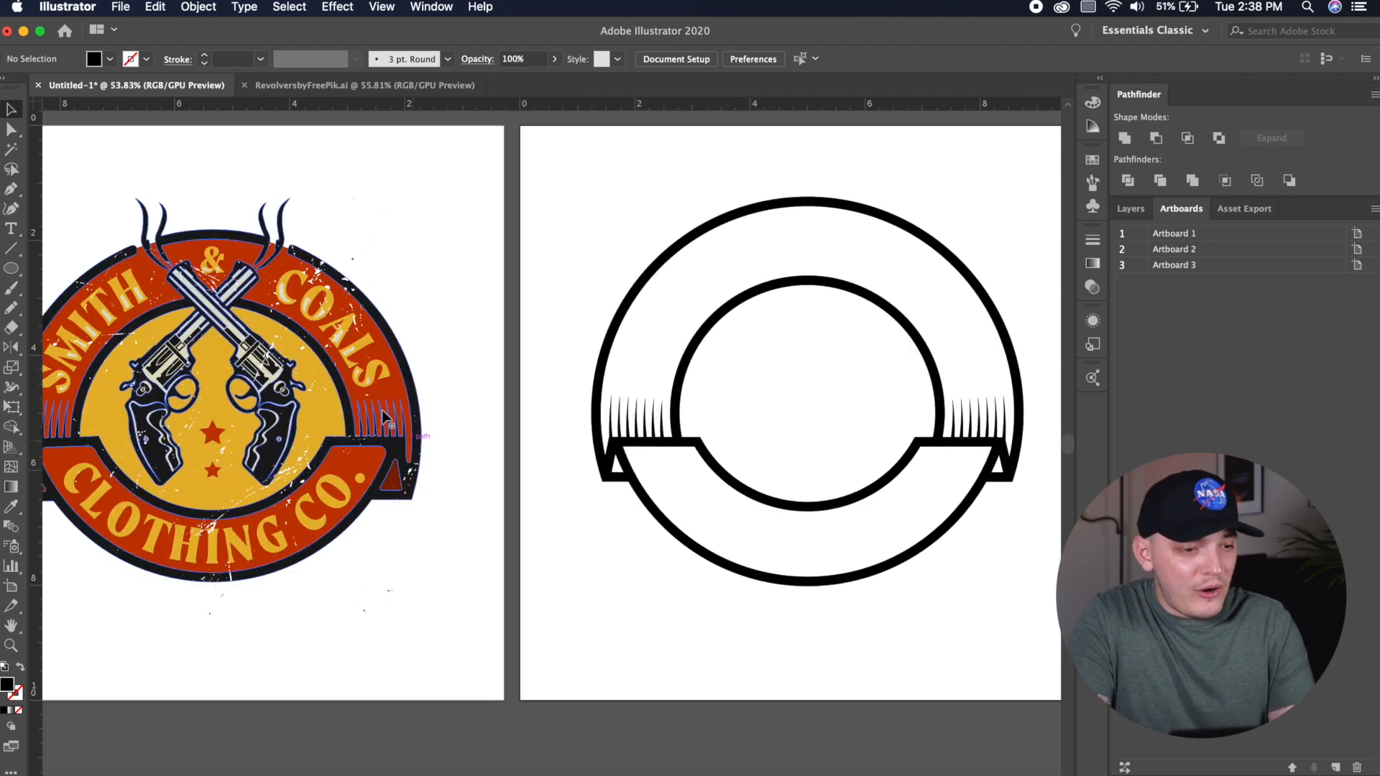
pyautogui.moveTo(653, 339); pyautogui.dragTo(687, 329)
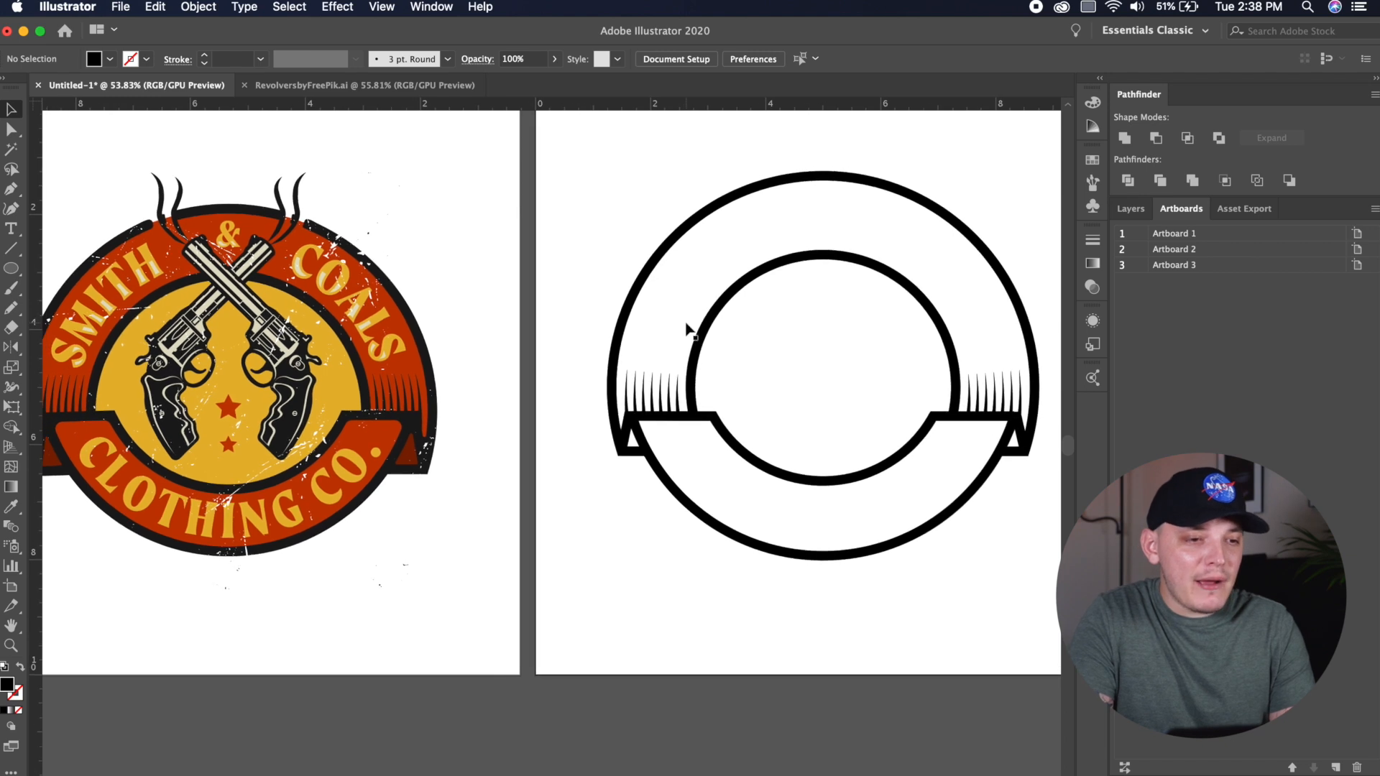
pyautogui.click(311, 89)
pyautogui.moveTo(715, 210); pyautogui.dragTo(332, 654)
pyautogui.press('super+c')
pyautogui.click(188, 86)
pyautogui.press('super+v')
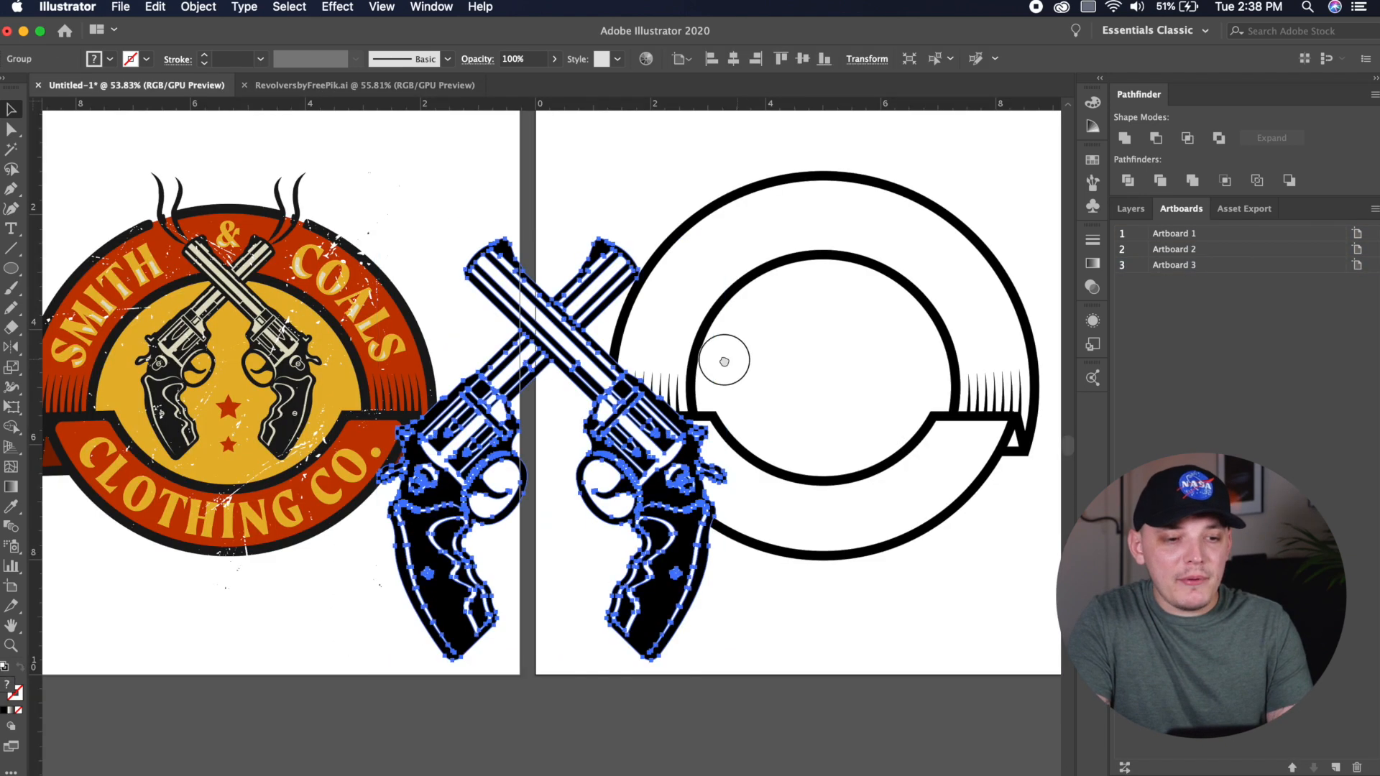
# - Scale down the crossed revolvers and centre them inside the badge with their barrels overlapping the ring
pyautogui.moveTo(736, 358); pyautogui.dragTo(463, 356)
pyautogui.moveTo(397, 386); pyautogui.dragTo(681, 316)
pyautogui.moveTo(740, 170); pyautogui.dragTo(655, 257)
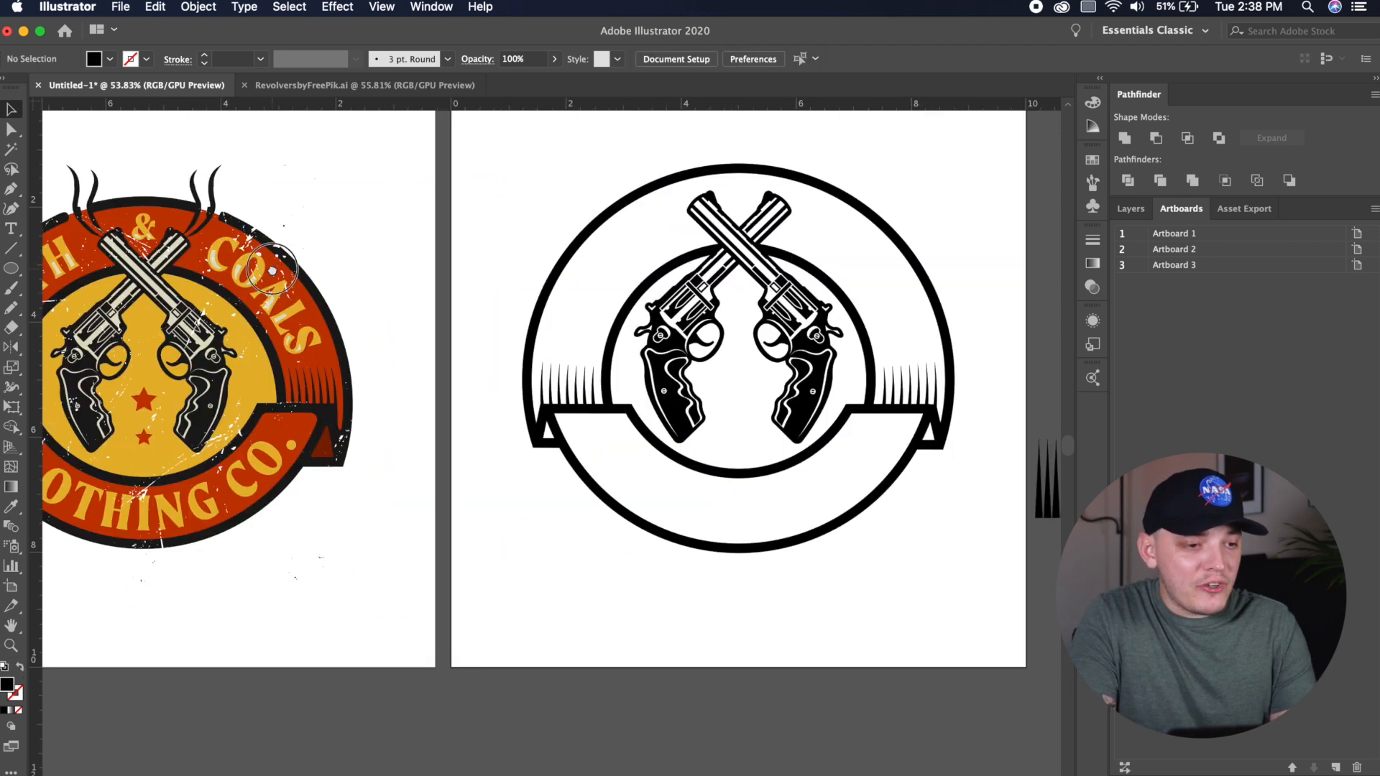
# - Draw a short wavy line with the Pen tool above the ring's upper left, with no fill and a 7 pt black stroke
pyautogui.moveTo(271, 267); pyautogui.dragTo(510, 258)
pyautogui.scroll(5, 780, 268)
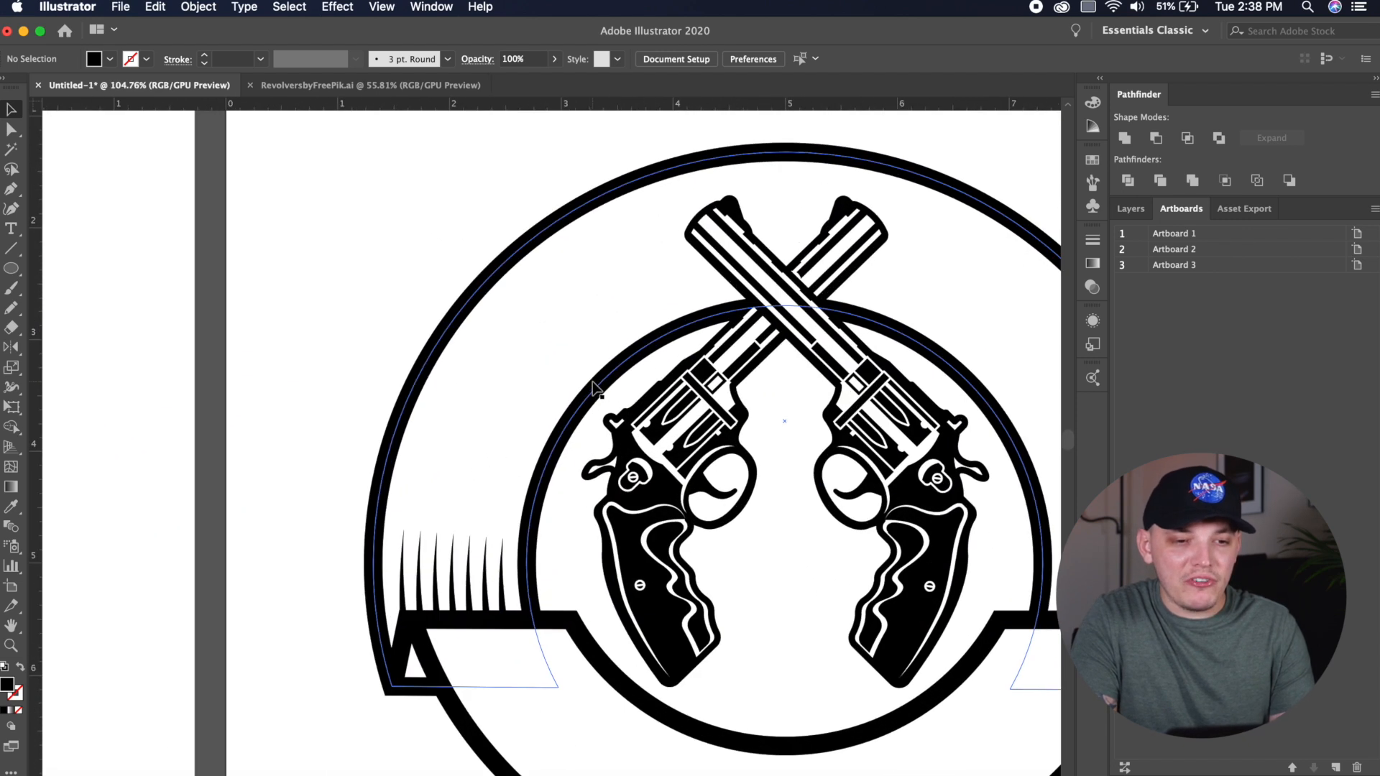
pyautogui.moveTo(593, 388); pyautogui.dragTo(499, 516)
pyautogui.click(11, 188)
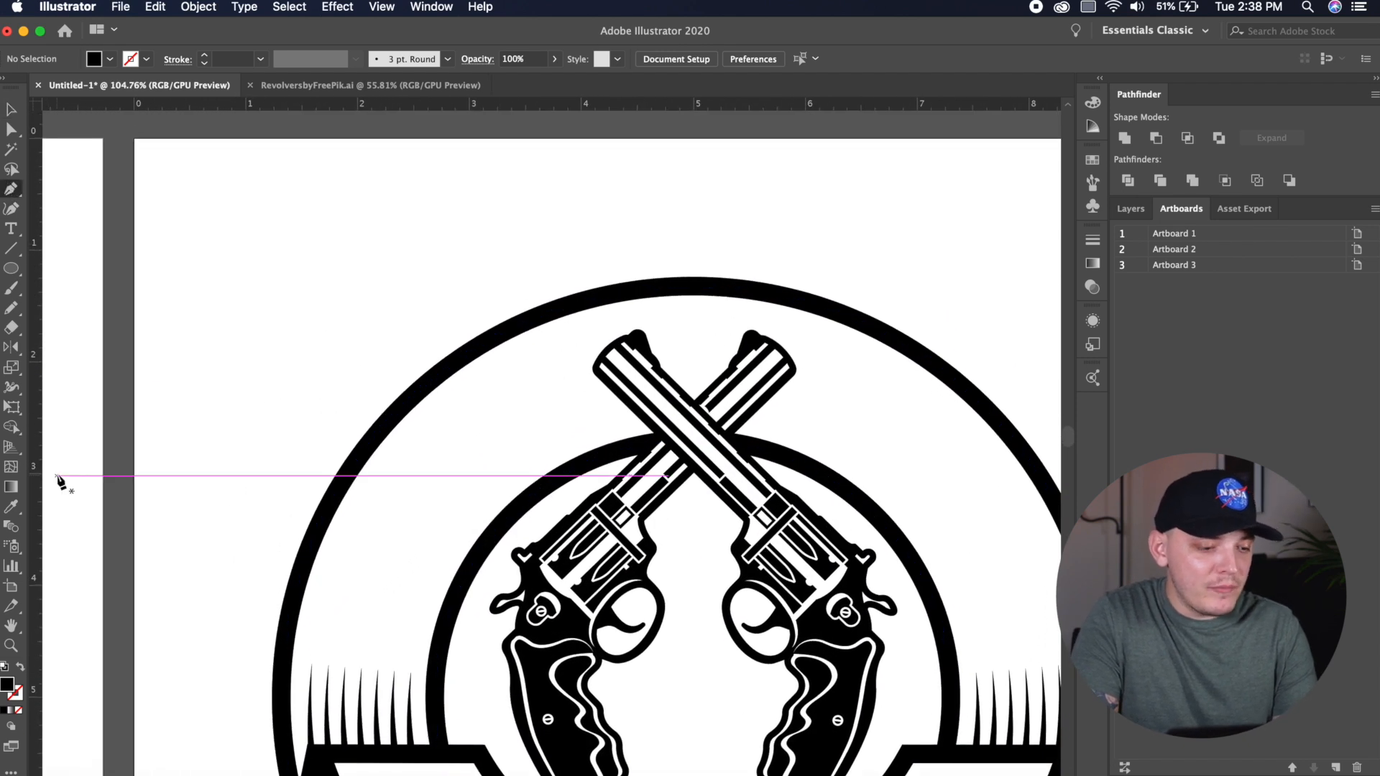
pyautogui.click(20, 667)
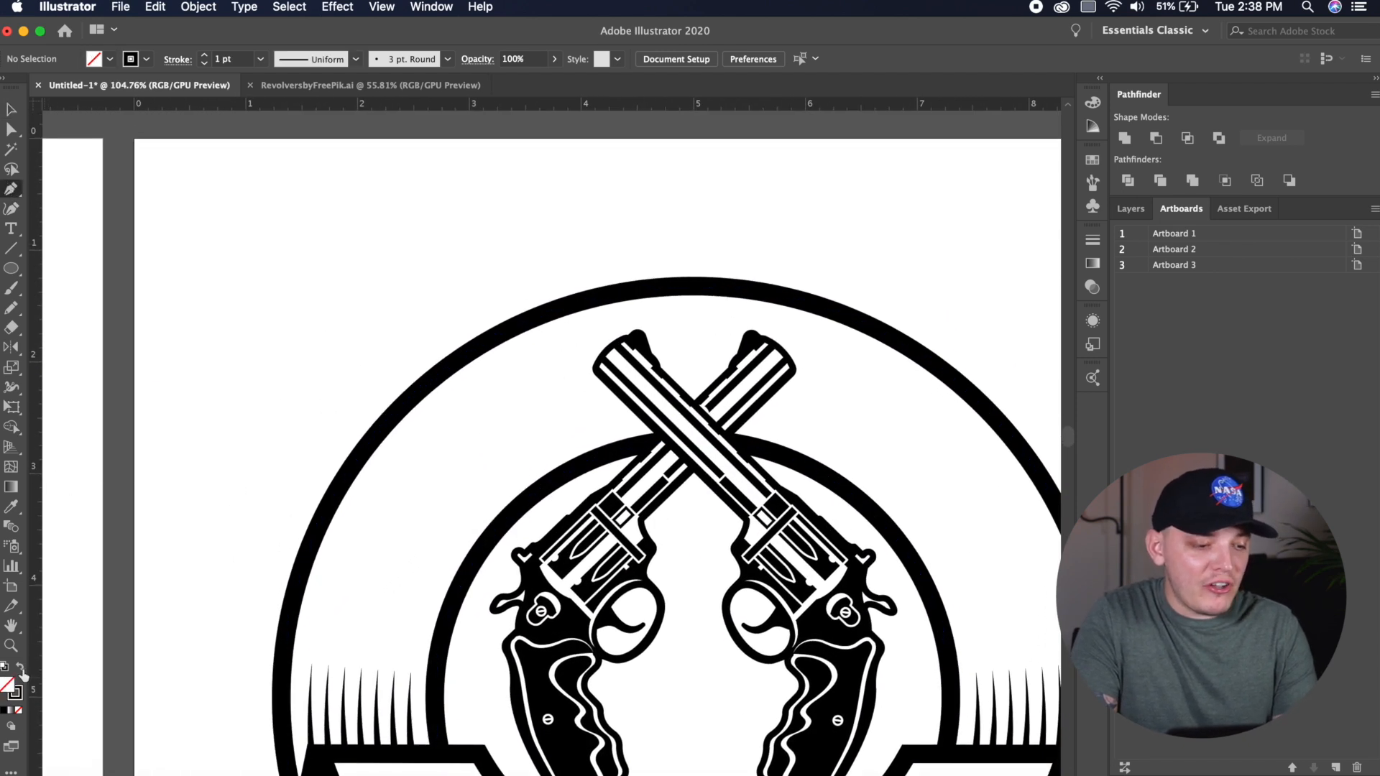
pyautogui.click(331, 204)
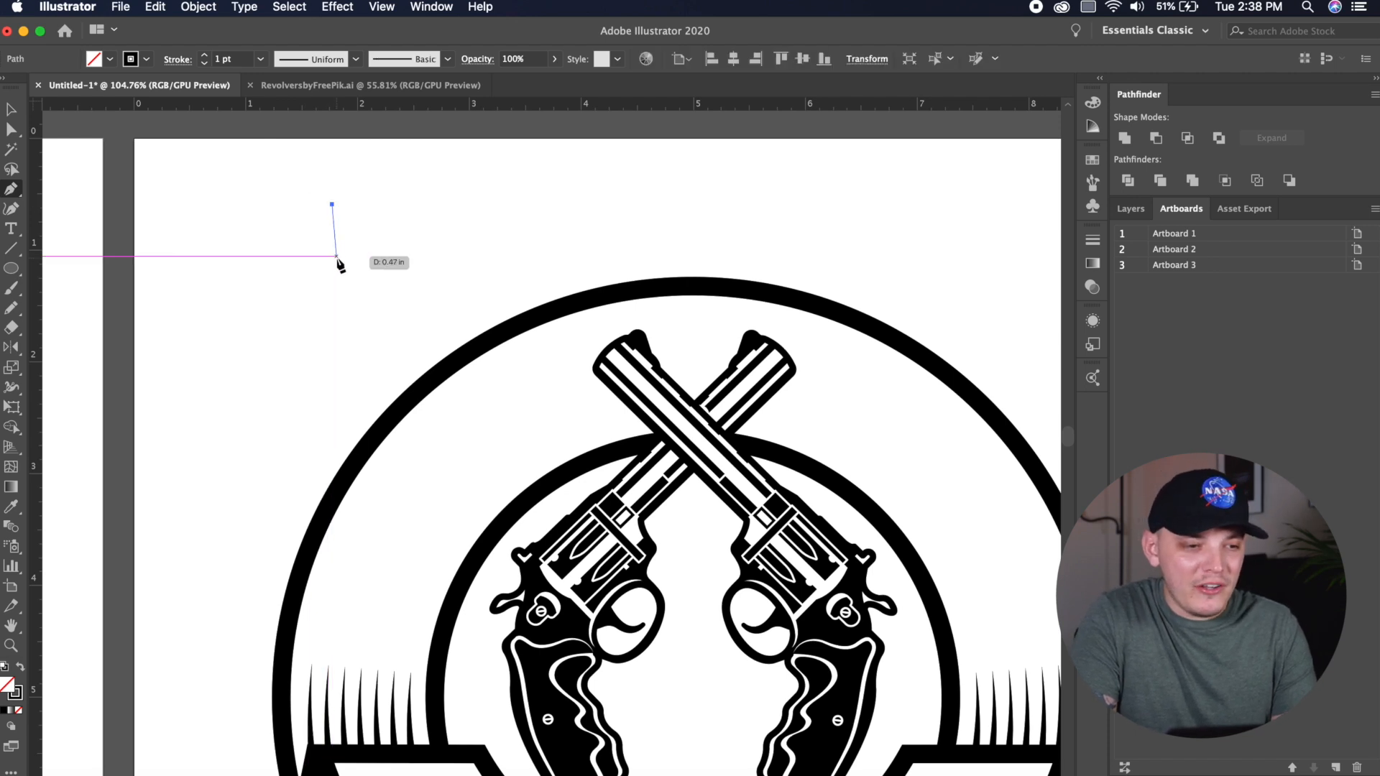
pyautogui.moveTo(415, 206); pyautogui.dragTo(463, 221)
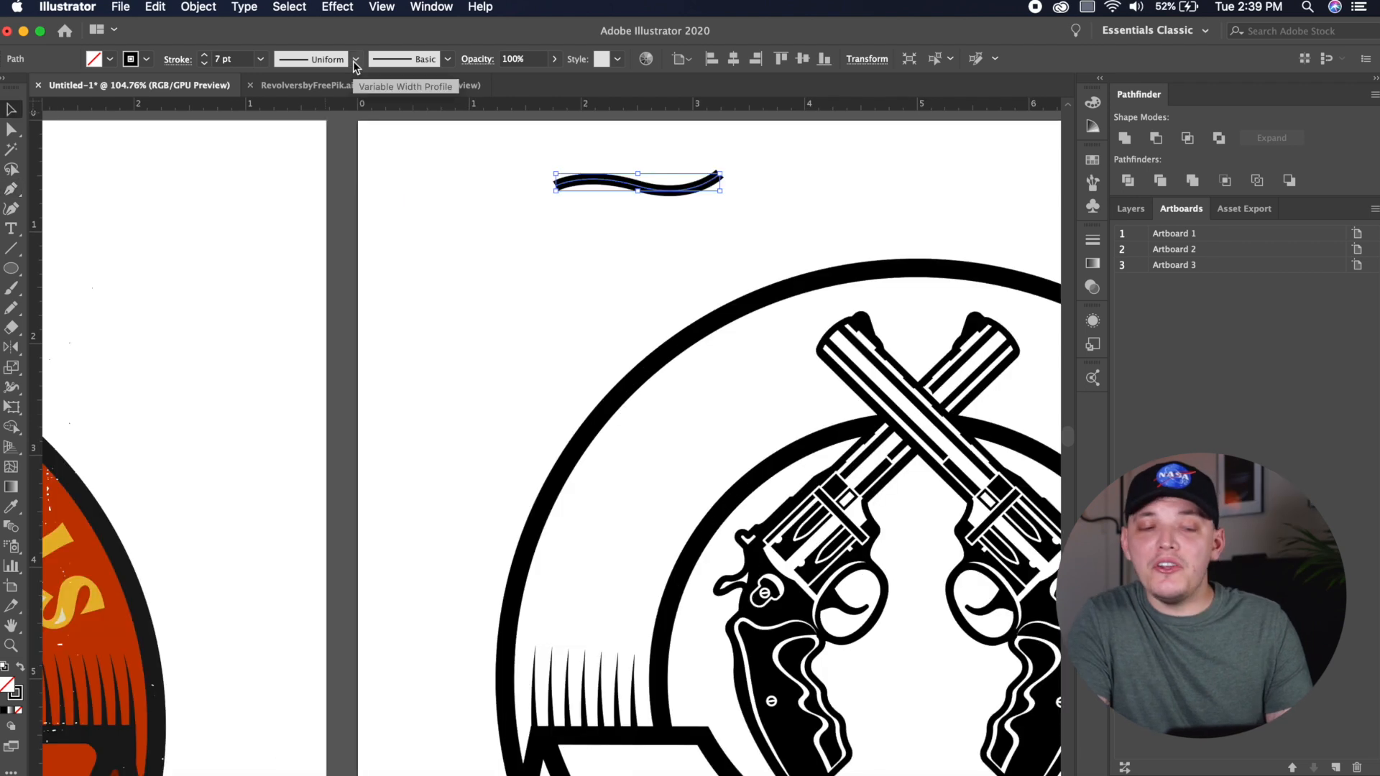
# - Apply the variable width profile that tapers at both ends to the wavy line and keep the line selected
pyautogui.click(355, 59)
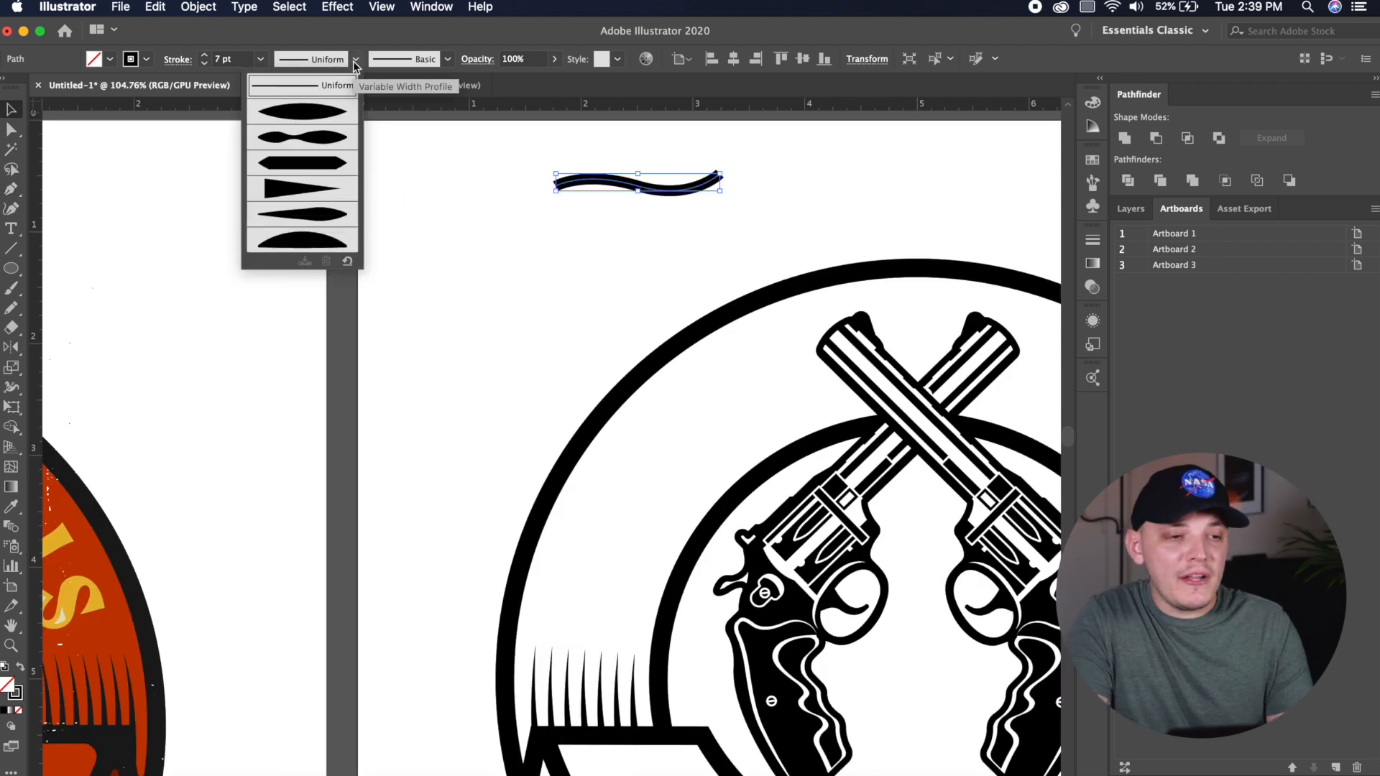
pyautogui.click(319, 120)
pyautogui.click(632, 234)
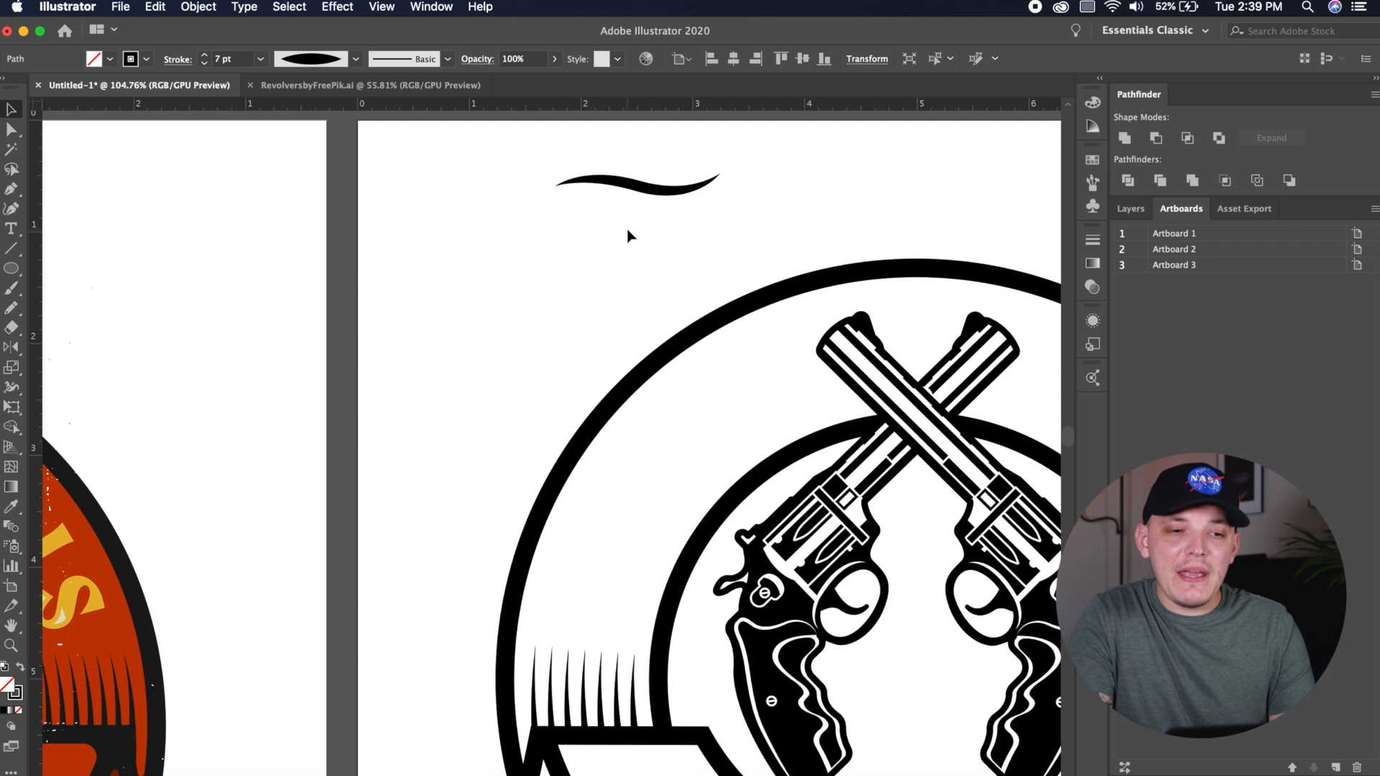
pyautogui.click(650, 201)
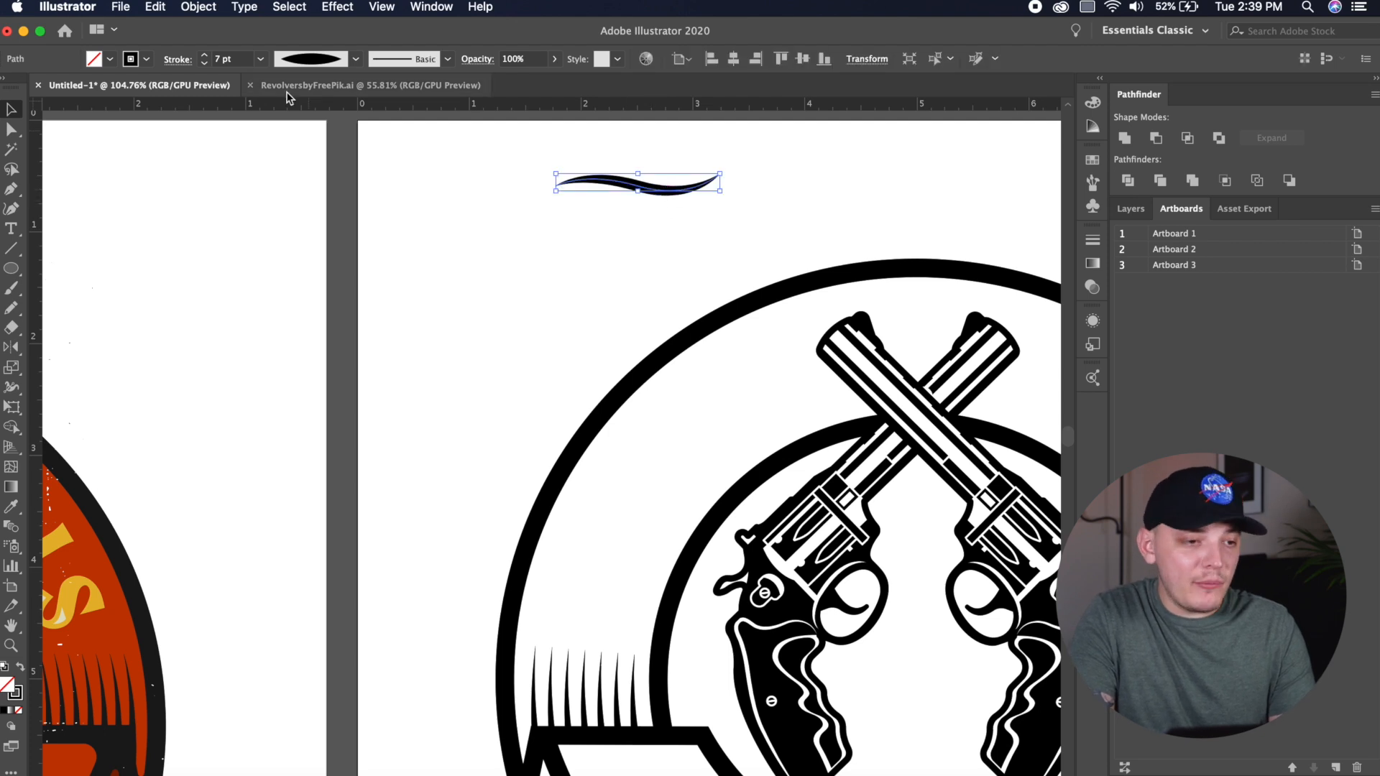
# - Set the tapered wavy line's stroke to 8 pt and expand its appearance into a filled shape
pyautogui.click(206, 56)
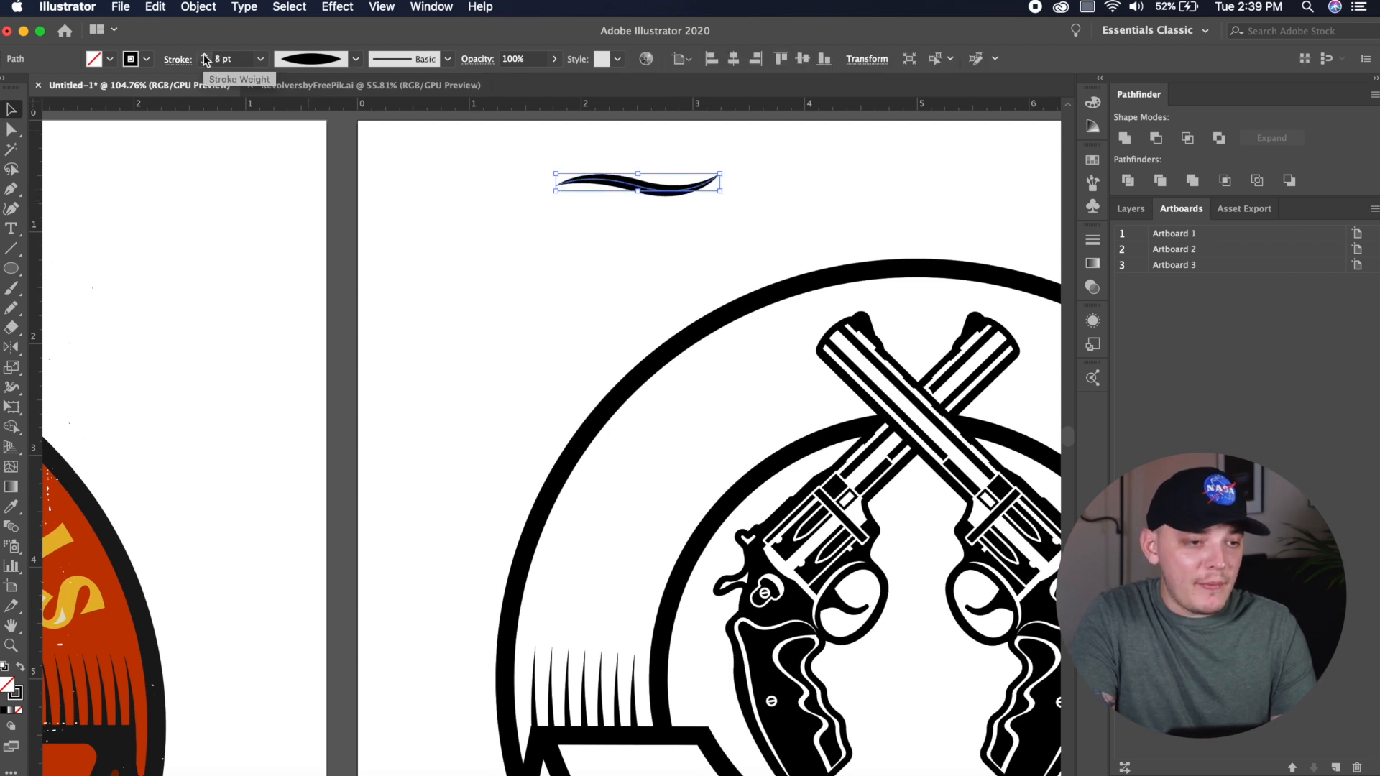
pyautogui.click(194, 5)
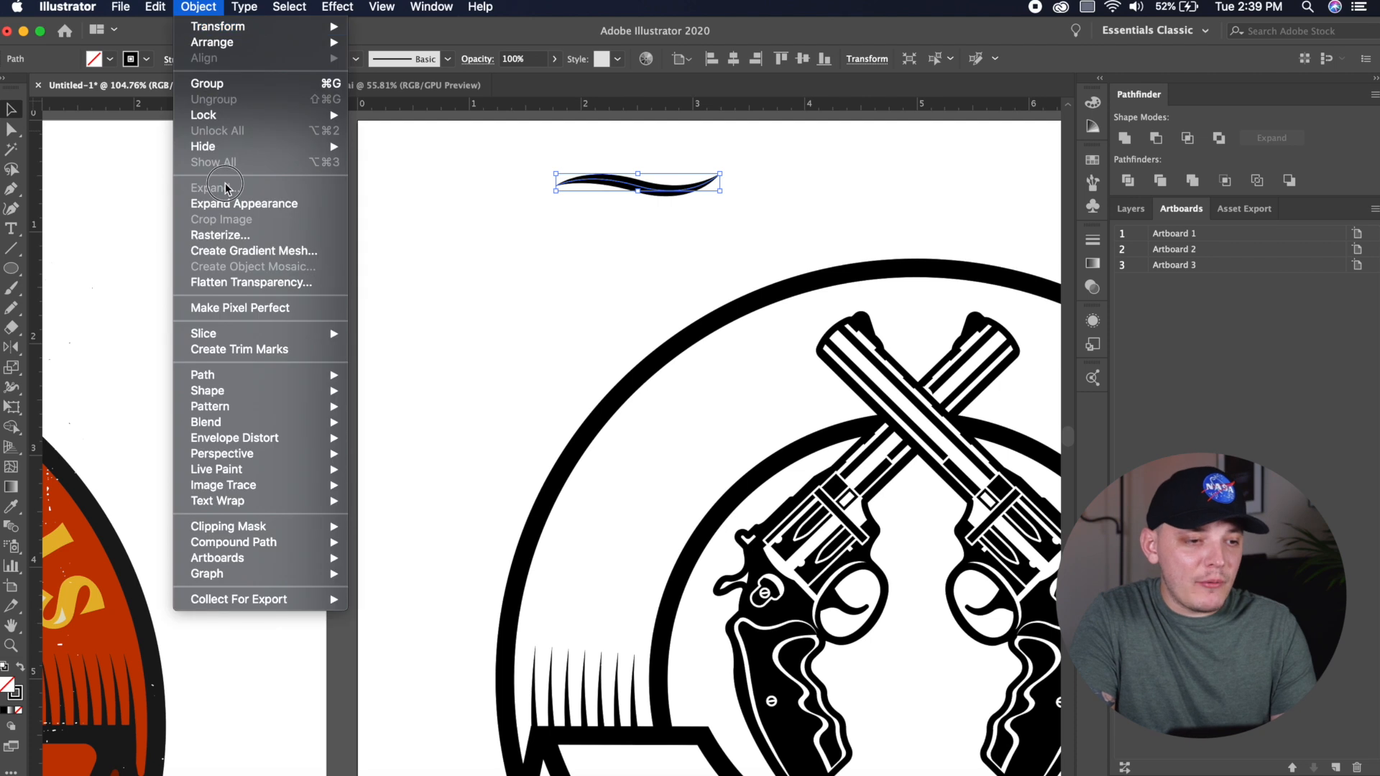
pyautogui.click(225, 204)
# - Rotate the smoke line to rise diagonally from the left barrel's muzzle and add a steeper copy beside it
pyautogui.moveTo(729, 168); pyautogui.dragTo(554, 163)
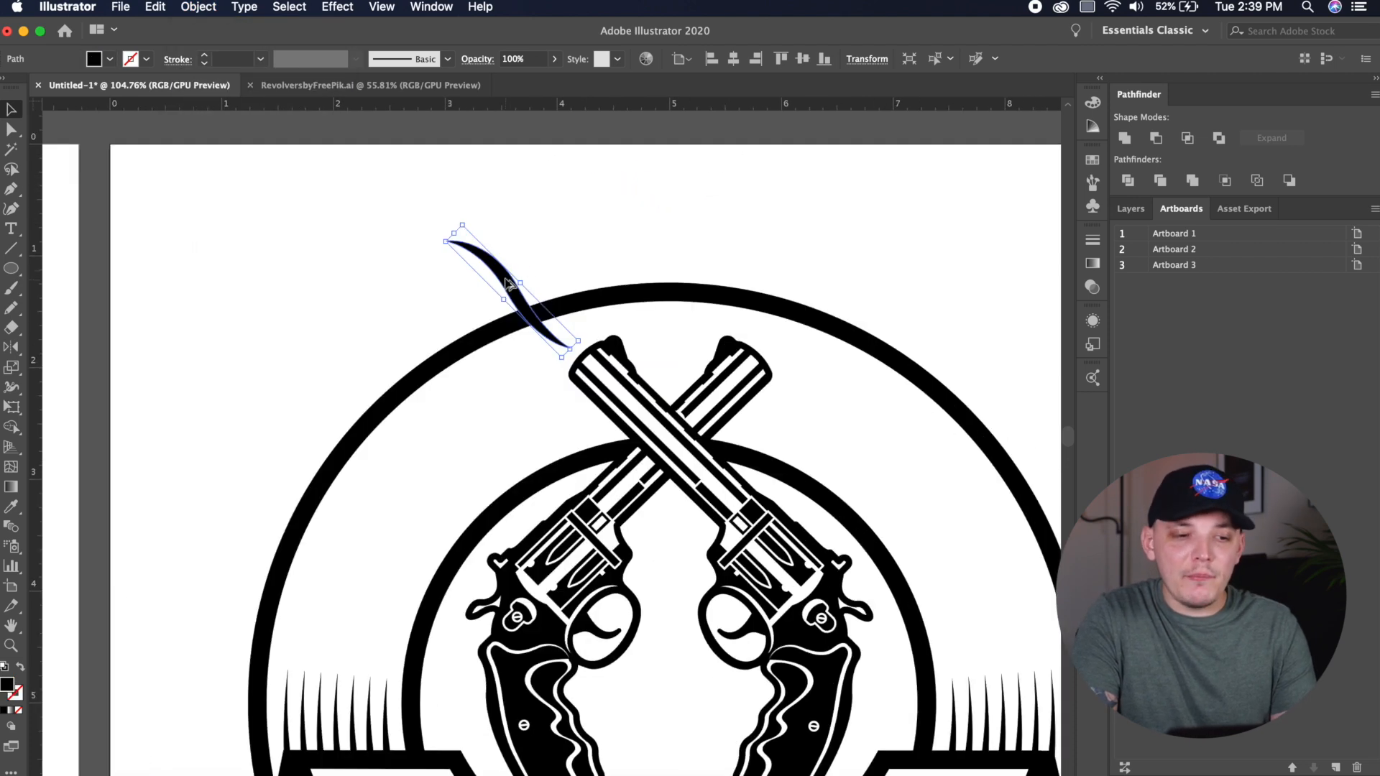
pyautogui.moveTo(508, 283); pyautogui.dragTo(530, 265)
pyautogui.moveTo(480, 214); pyautogui.dragTo(507, 241)
pyautogui.click(553, 208)
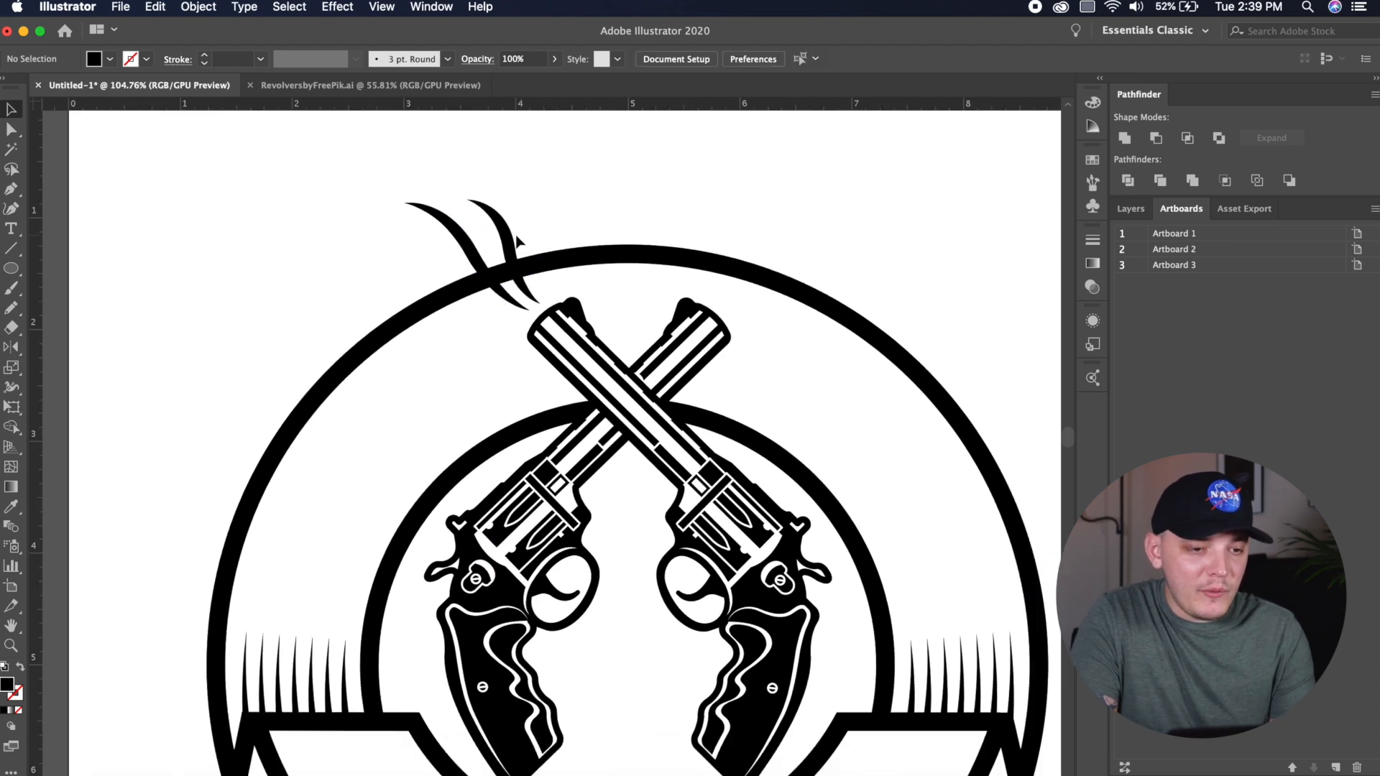
# - Reflect a copy of the two smoke lines vertically about the badge's centre onto the right barrel
pyautogui.click(511, 236)
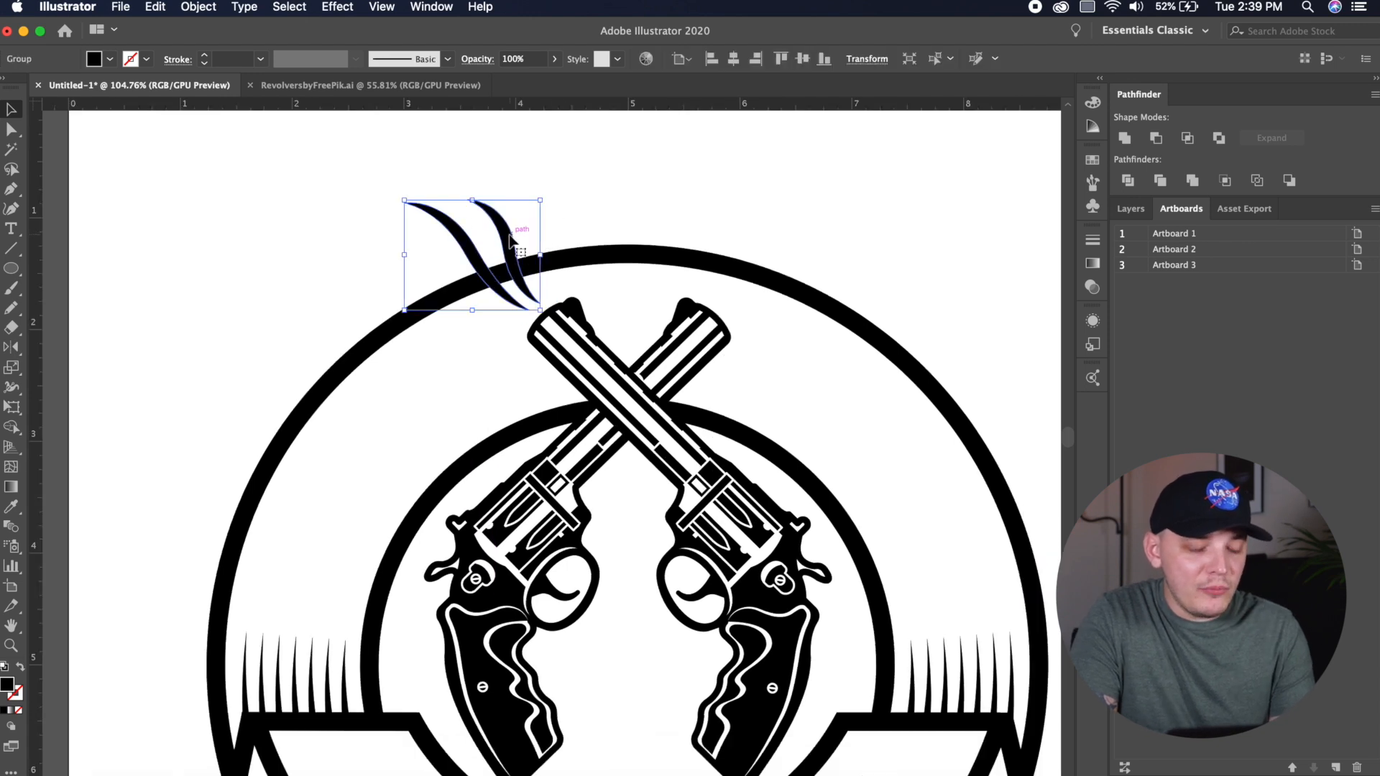
pyautogui.click(12, 348)
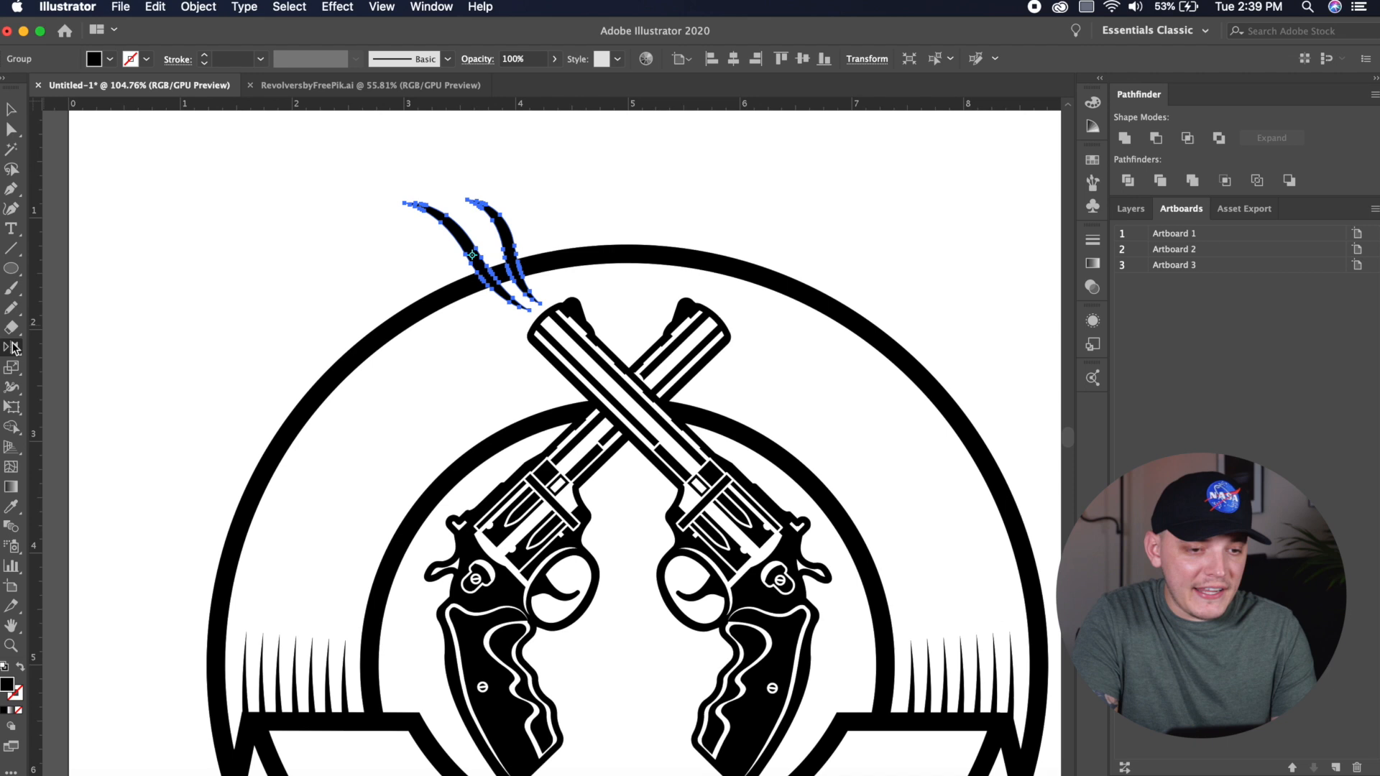
pyautogui.keyDown('alt'); pyautogui.click(627, 253); pyautogui.keyUp('alt')
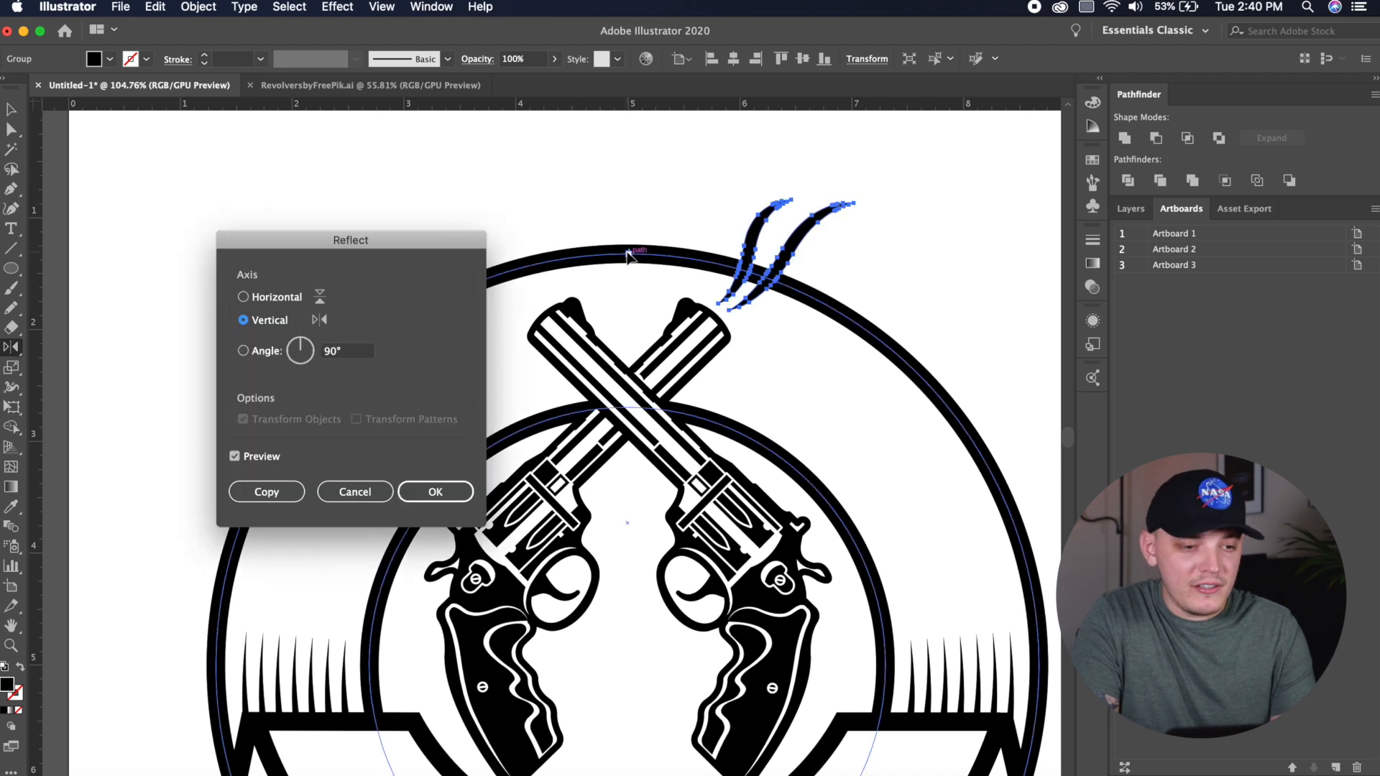
pyautogui.click(267, 493)
pyautogui.click(11, 110)
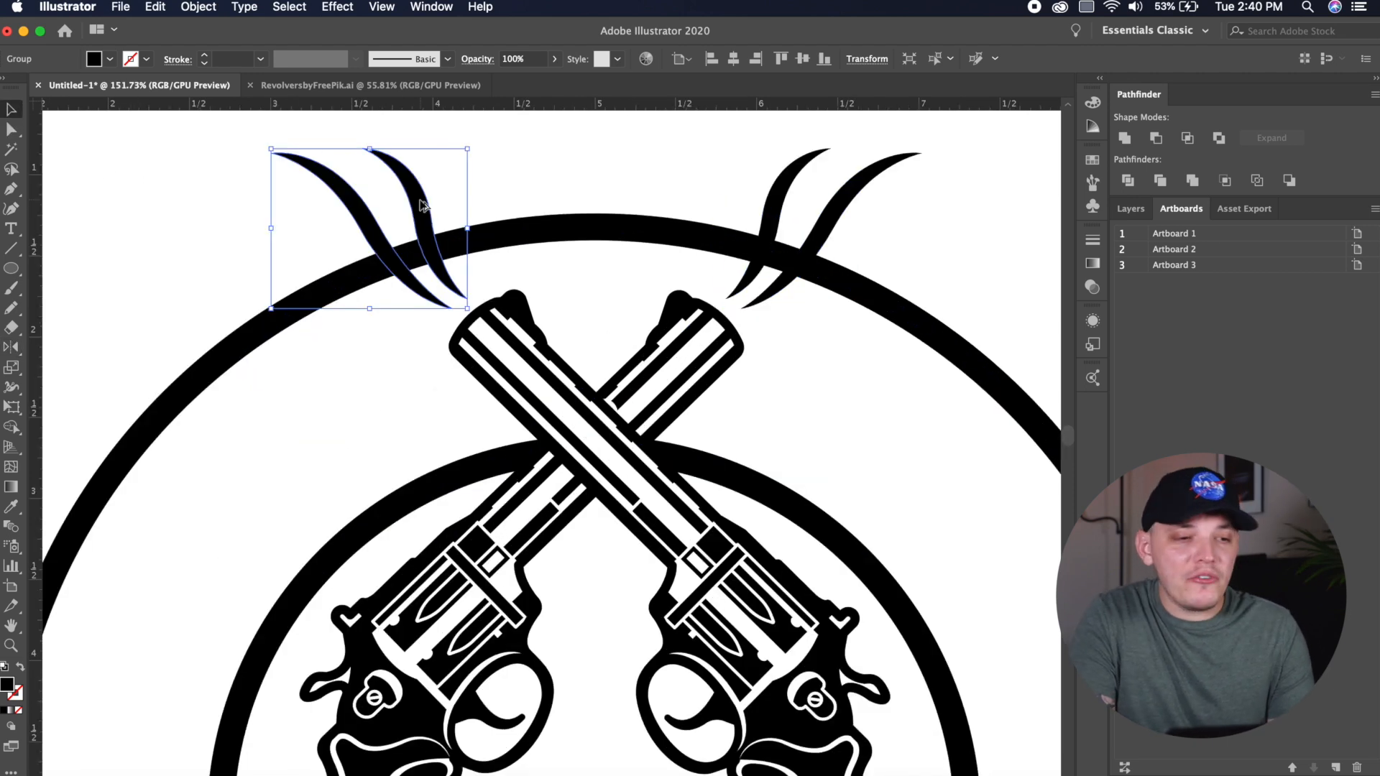
# - Duplicate the left smoke lines slightly outward and fill the copy white to break the ring behind them
pyautogui.moveTo(423, 205)
pyautogui.mouseDown()
pyautogui.moveTo(416, 192)
pyautogui.moveTo(409, 209)
pyautogui.mouseUp()
pyautogui.click(109, 60)
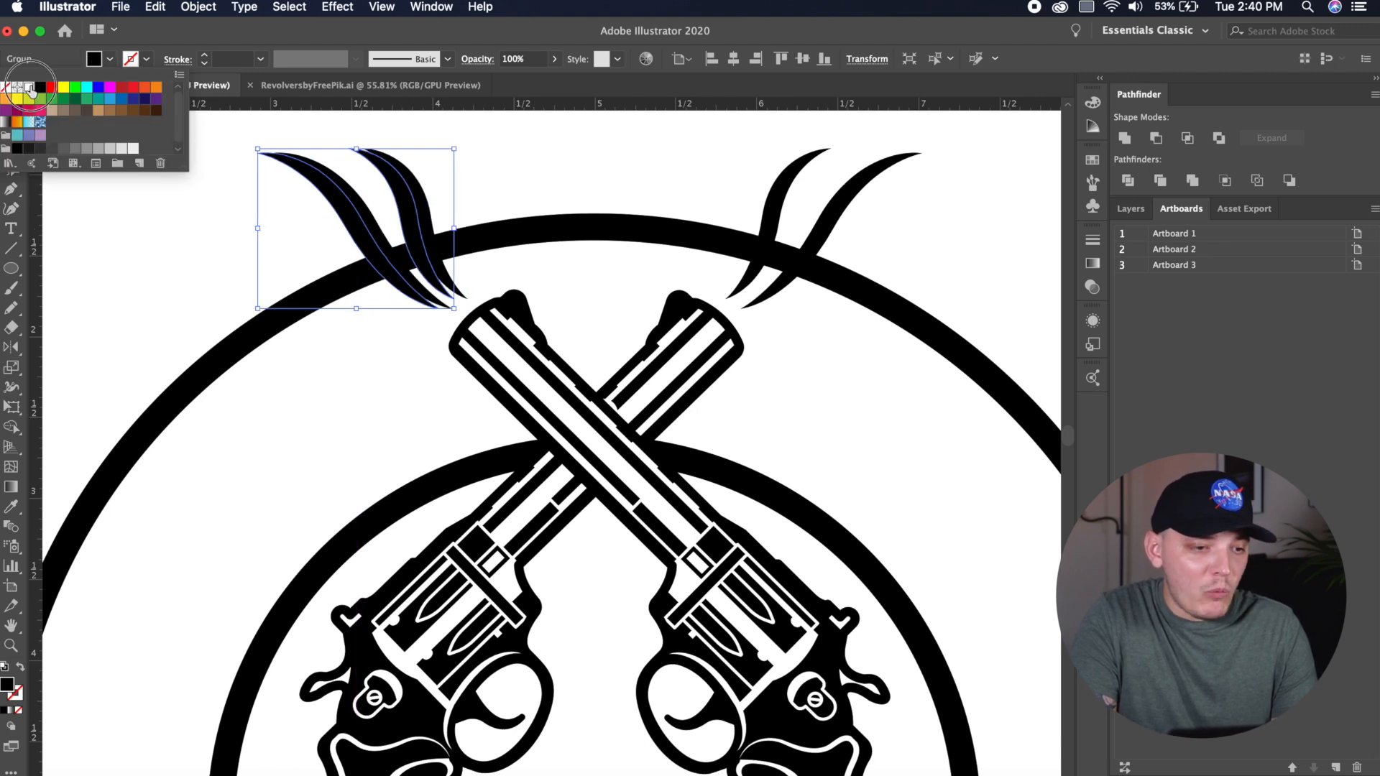
pyautogui.click(30, 89)
pyautogui.click(571, 174)
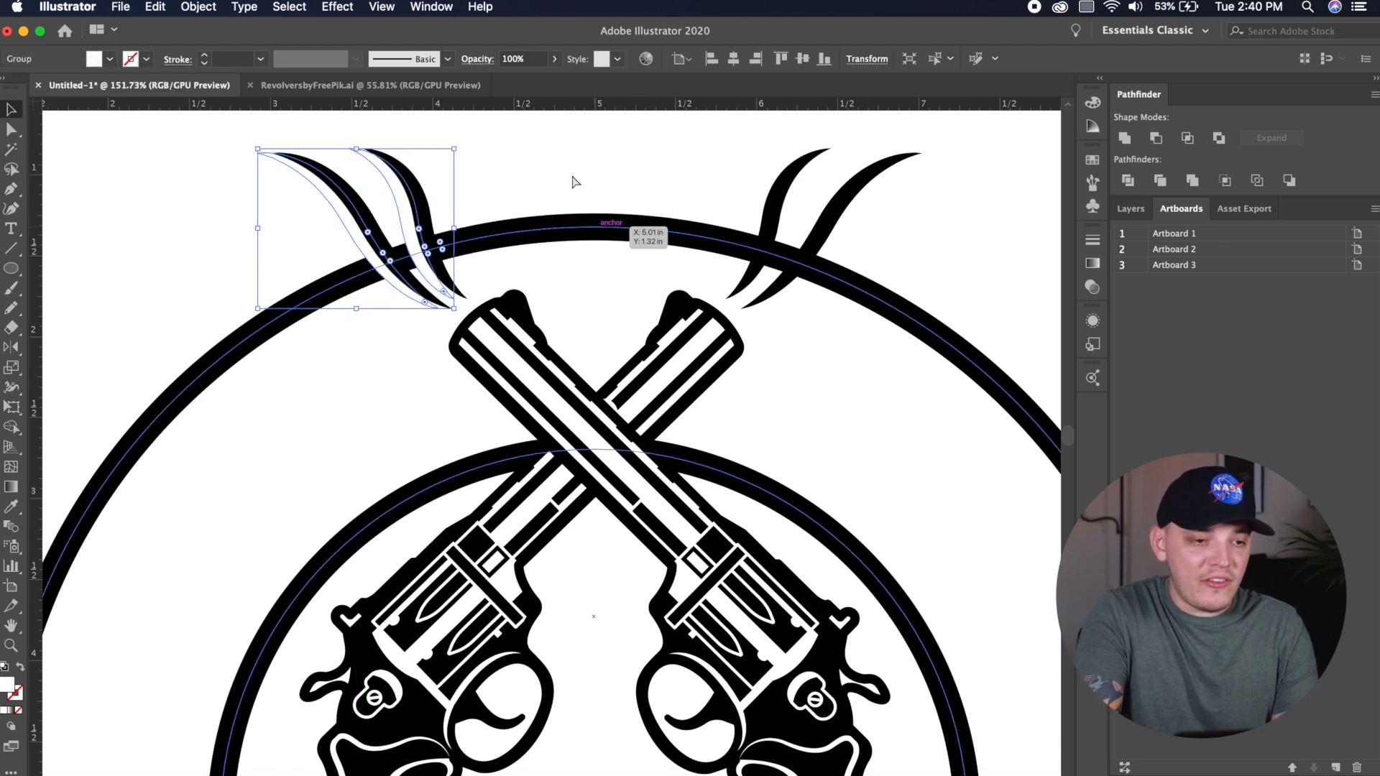
# - Mirror the white smoke cutouts across the badge's centre so the right smoke lines also break the ring
pyautogui.click(12, 351)
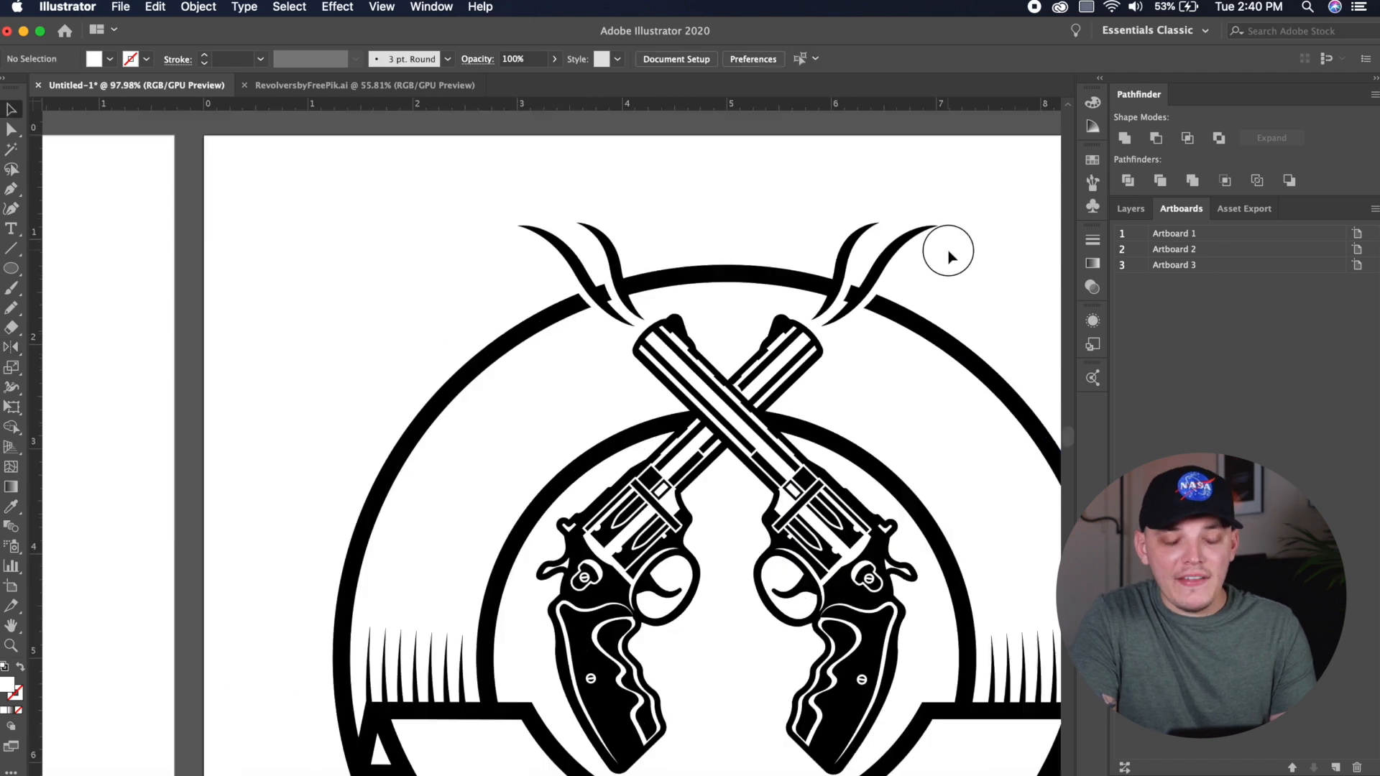
pyautogui.moveTo(950, 256); pyautogui.dragTo(899, 198)
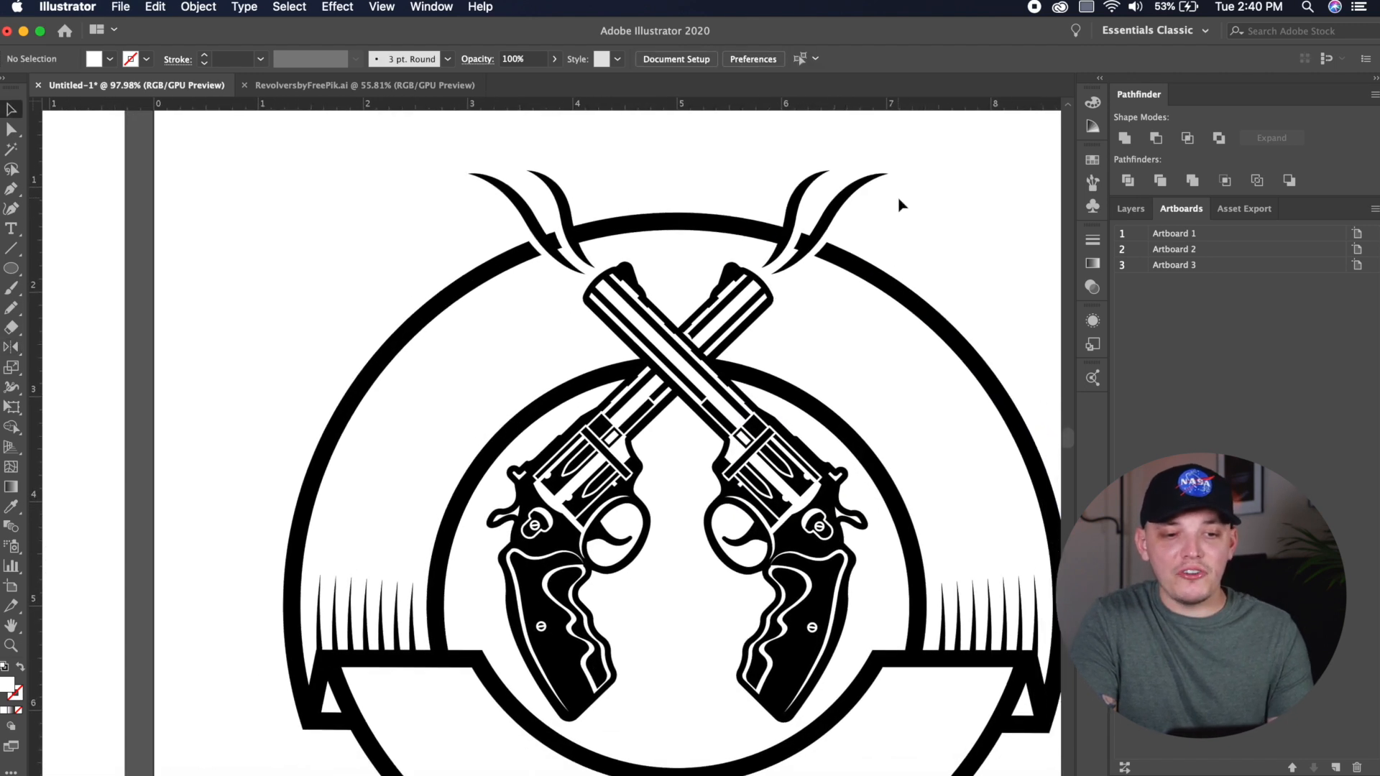
pyautogui.scroll(-3, 899, 205)
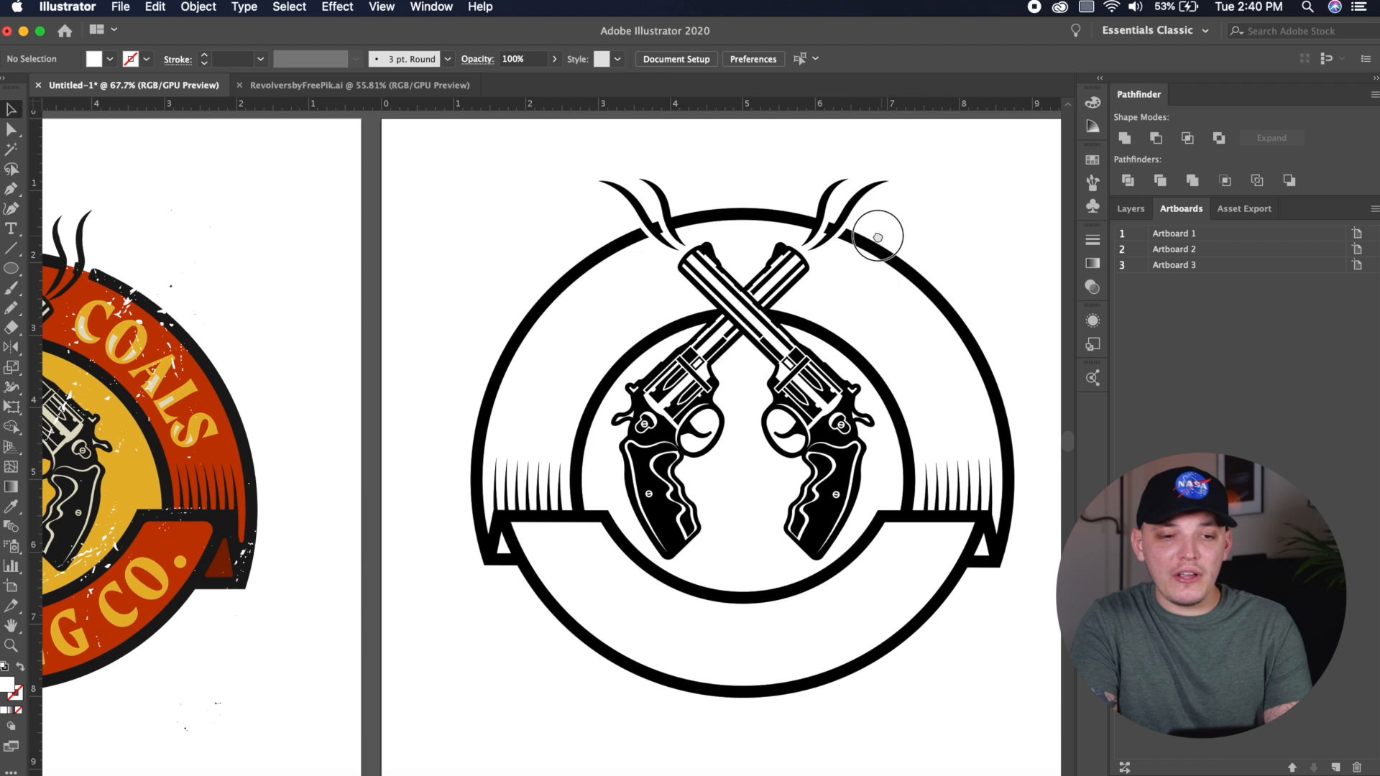
pyautogui.hscroll(-5, 866, 232)
pyautogui.hscroll(5, 302, 321)
# - Draw a five-pointed star between the revolver grips and place a smaller one below it, both filled black
pyautogui.moveTo(11, 268); pyautogui.dragTo(88, 345)
pyautogui.scroll(5, 877, 475)
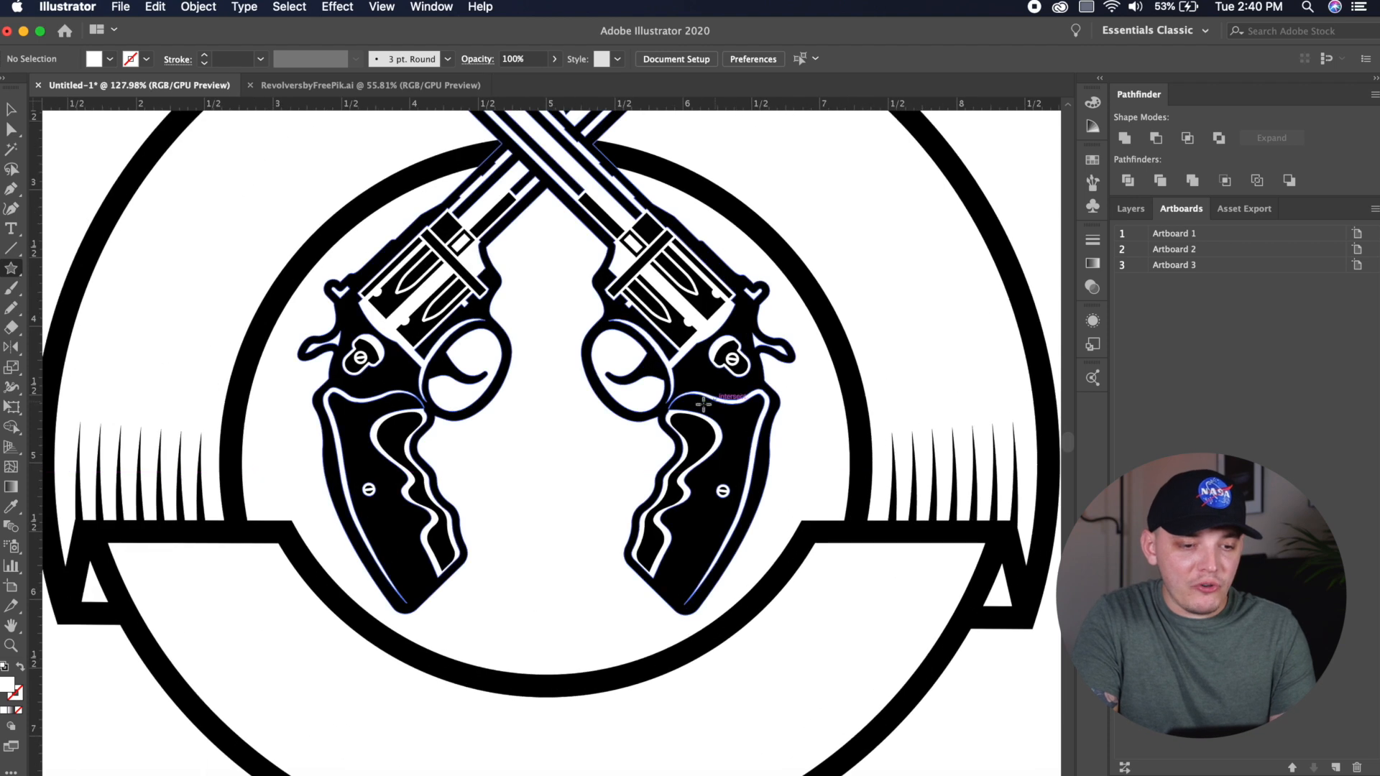
pyautogui.moveTo(547, 444); pyautogui.dragTo(581, 452)
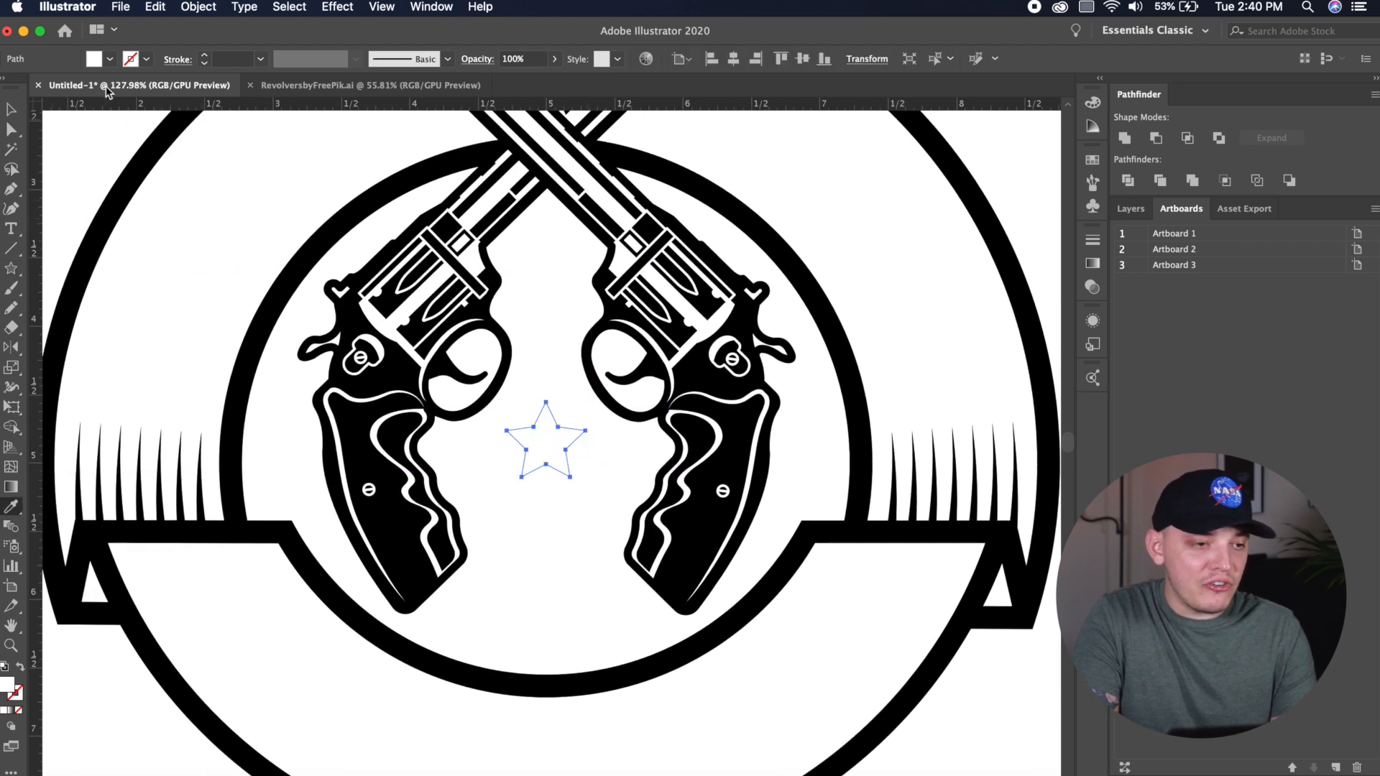
pyautogui.moveTo(558, 427); pyautogui.dragTo(584, 505)
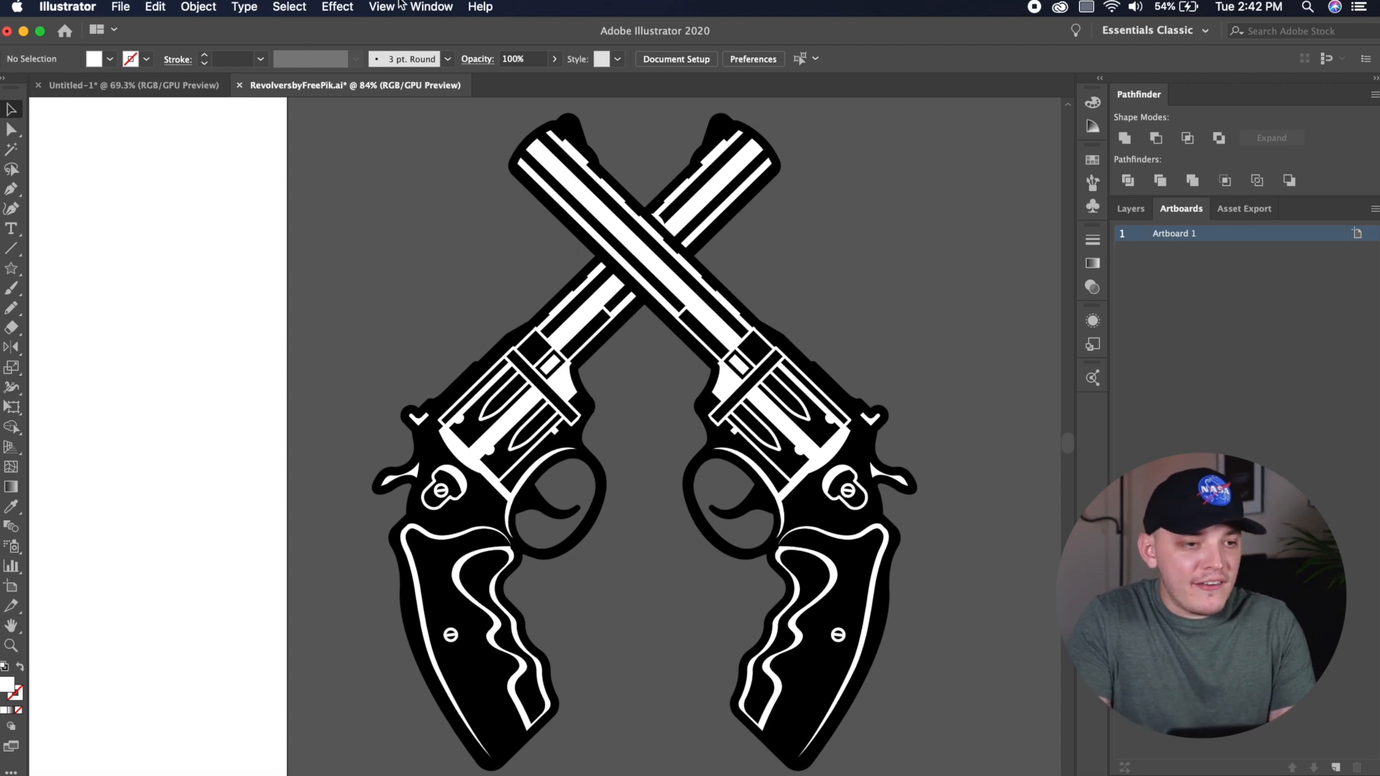
# - In the RevolversbyFreePik document, select every shape with the same white fill colour as the revolver's detail
pyautogui.click(10, 130)
pyautogui.scroll(5, 889, 329)
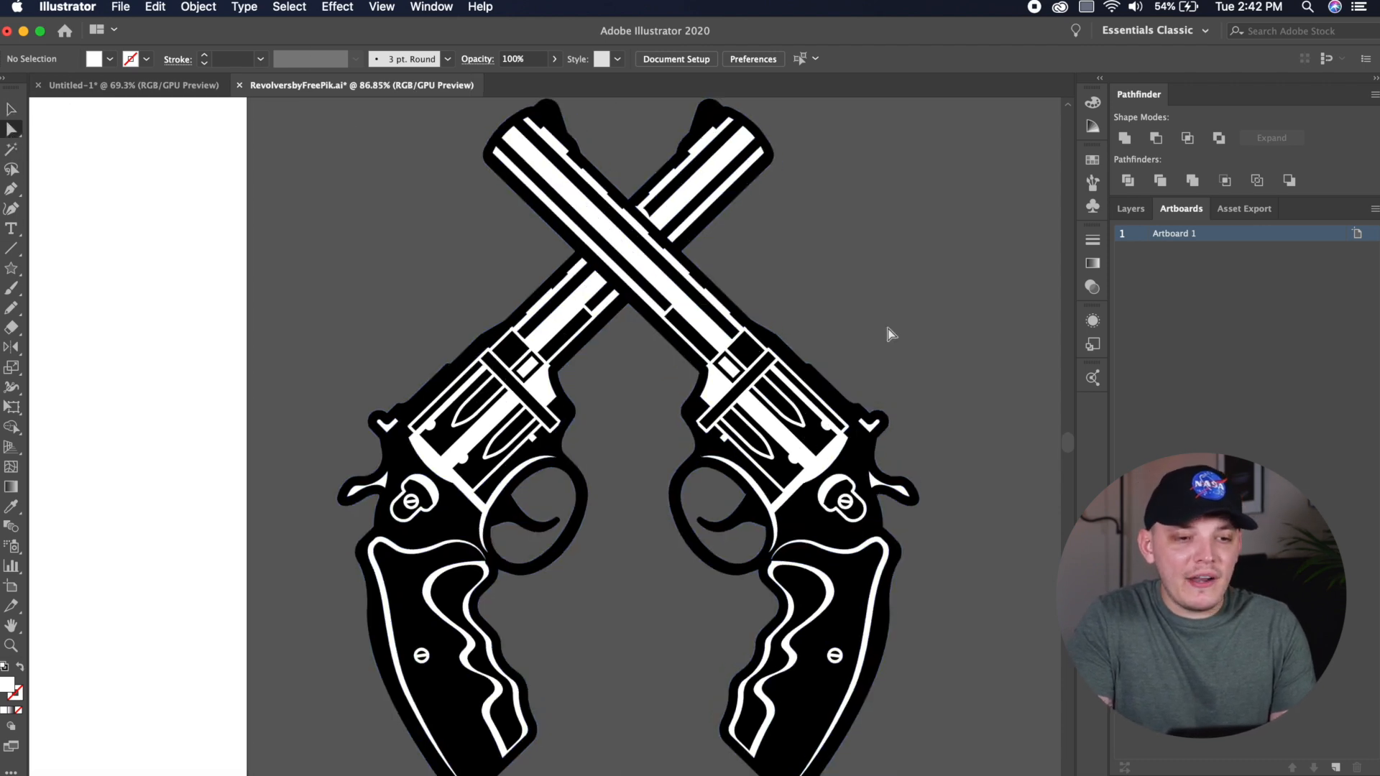
pyautogui.click(483, 227)
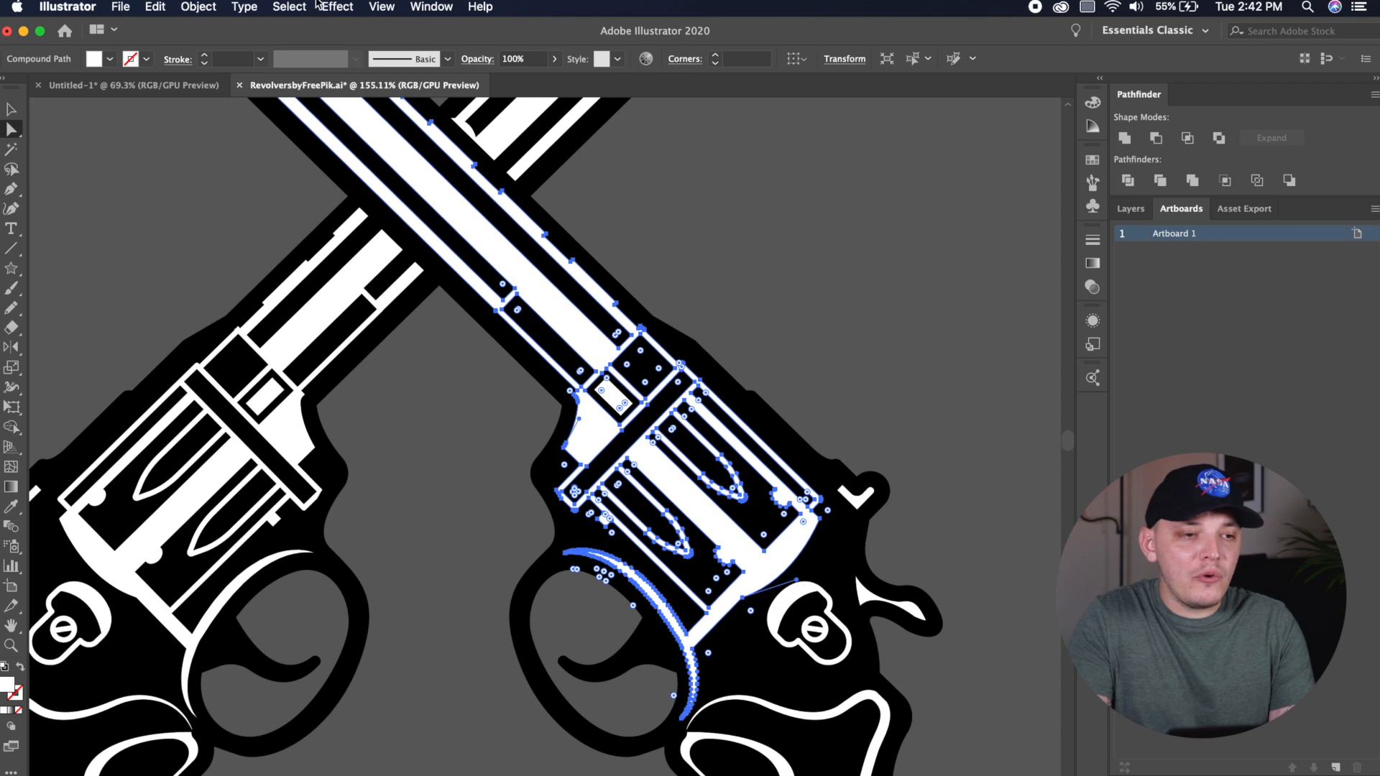
pyautogui.click(295, 5)
pyautogui.moveTo(428, 173)
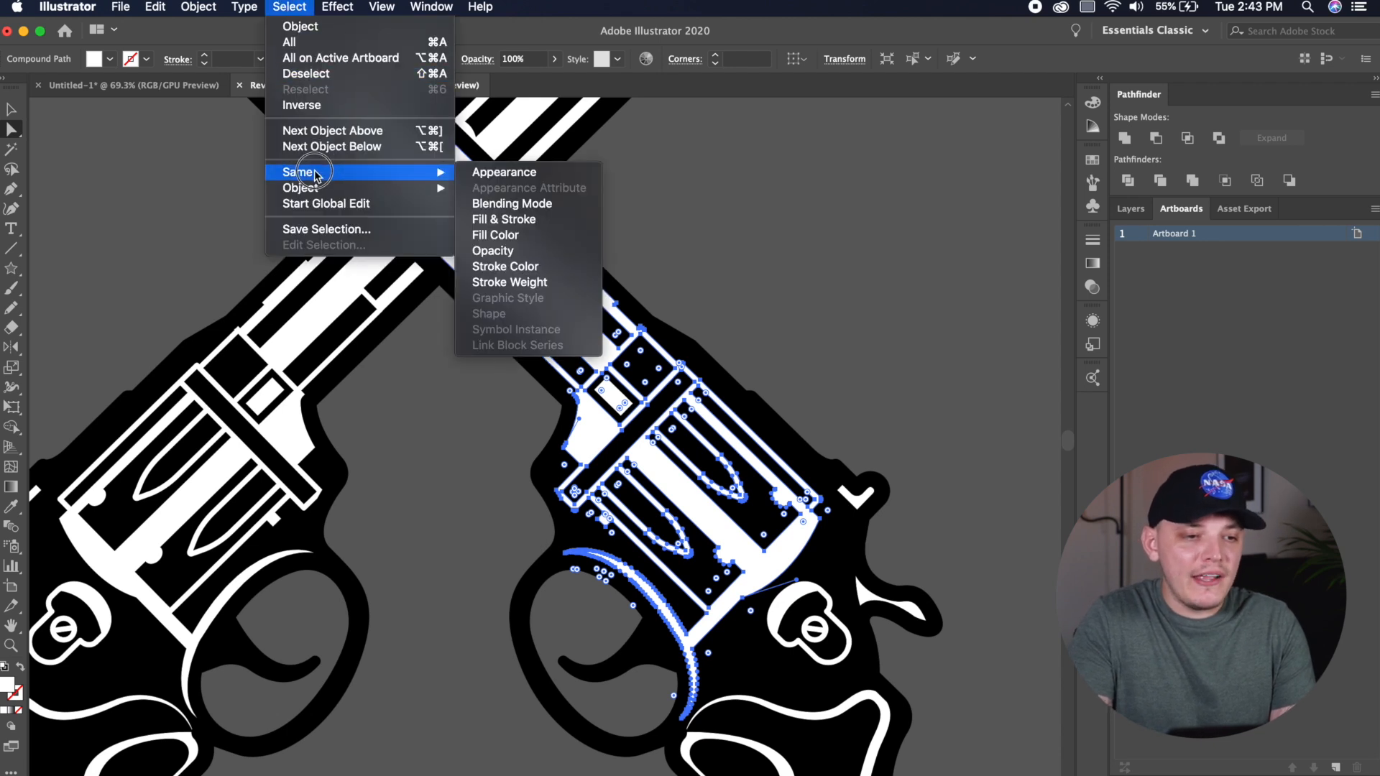
pyautogui.click(503, 235)
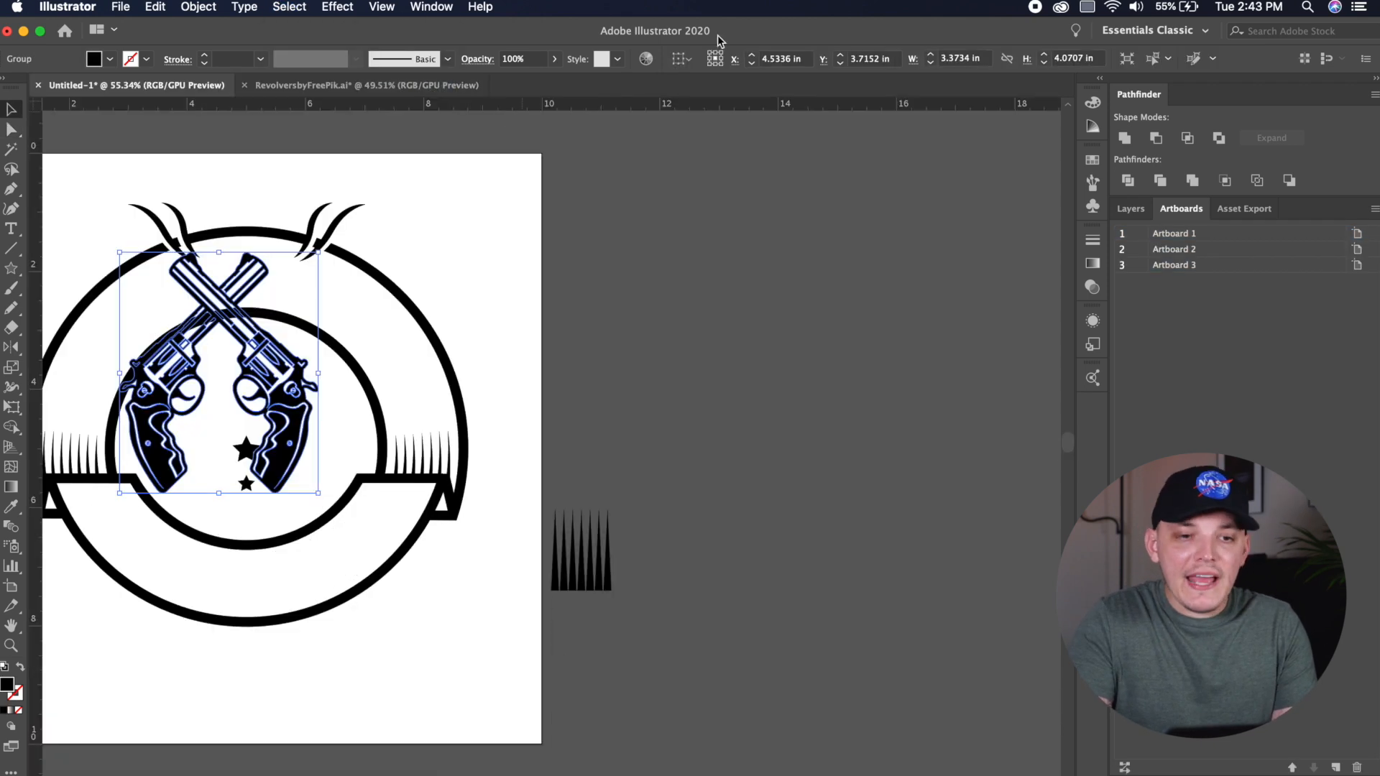
# - Align the black revolver group to the horizontal centre of the badge artboard
pyautogui.click(680, 58)
pyautogui.click(740, 114)
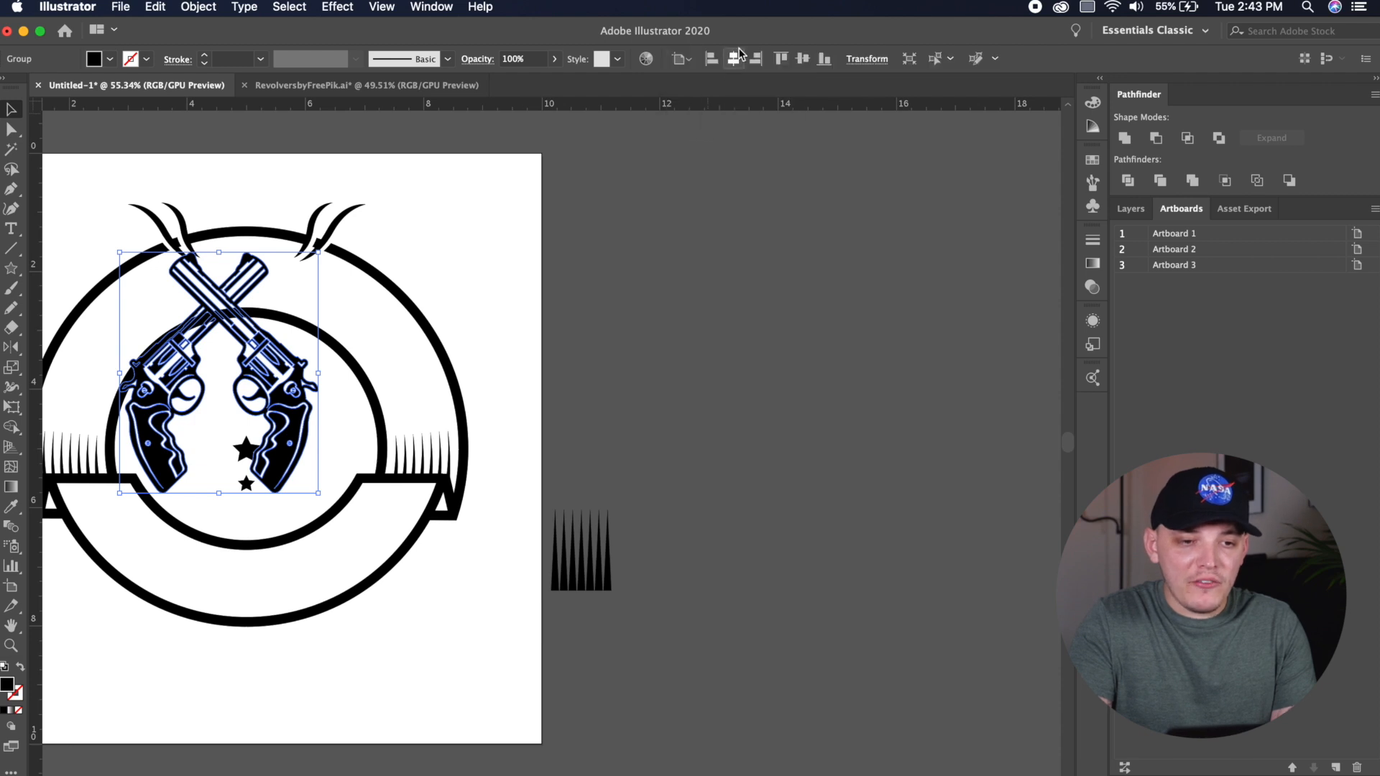
pyautogui.click(734, 58)
pyautogui.moveTo(503, 281); pyautogui.dragTo(838, 277)
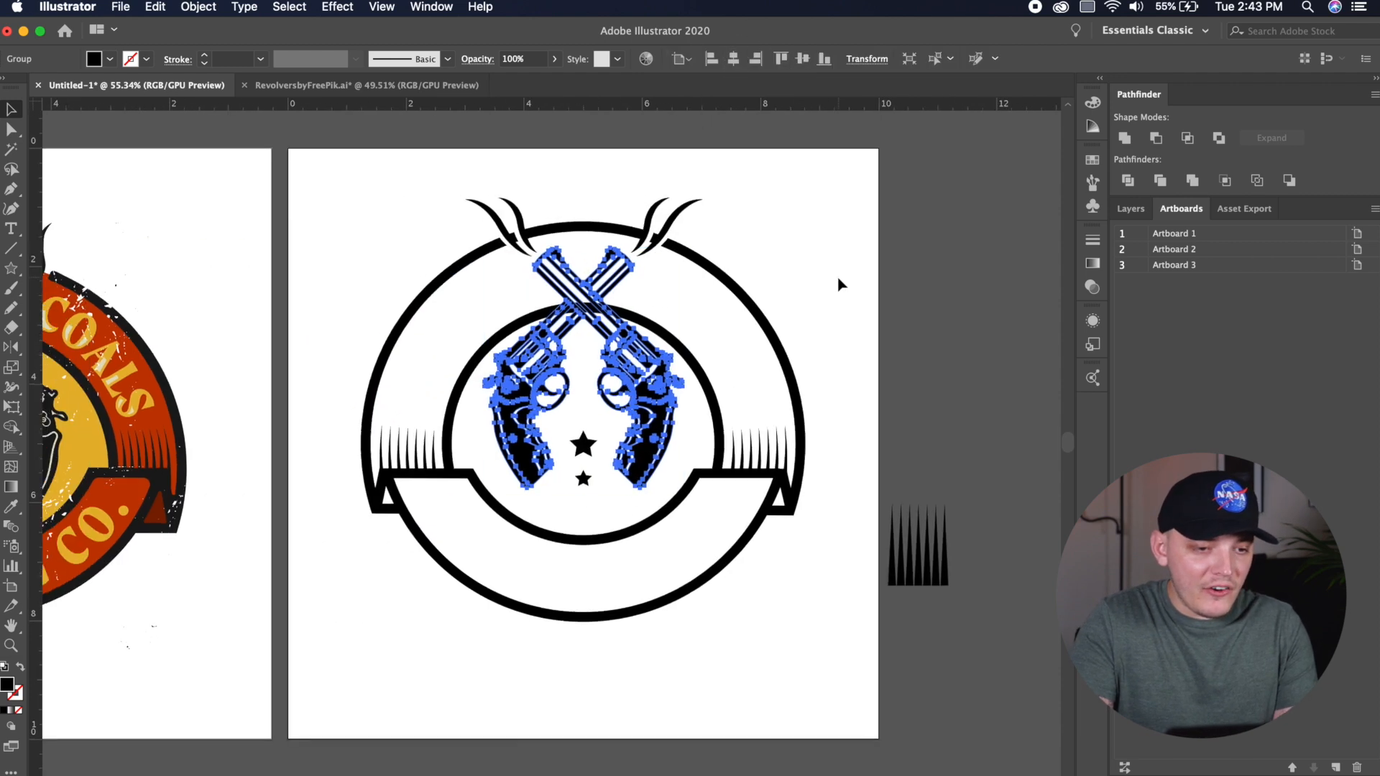
# - Enlarge the revolver group proportionally and move it slightly down so the muzzles sit just below the smoke lines
pyautogui.scroll(5, 836, 277)
pyautogui.moveTo(543, 221); pyautogui.dragTo(554, 203)
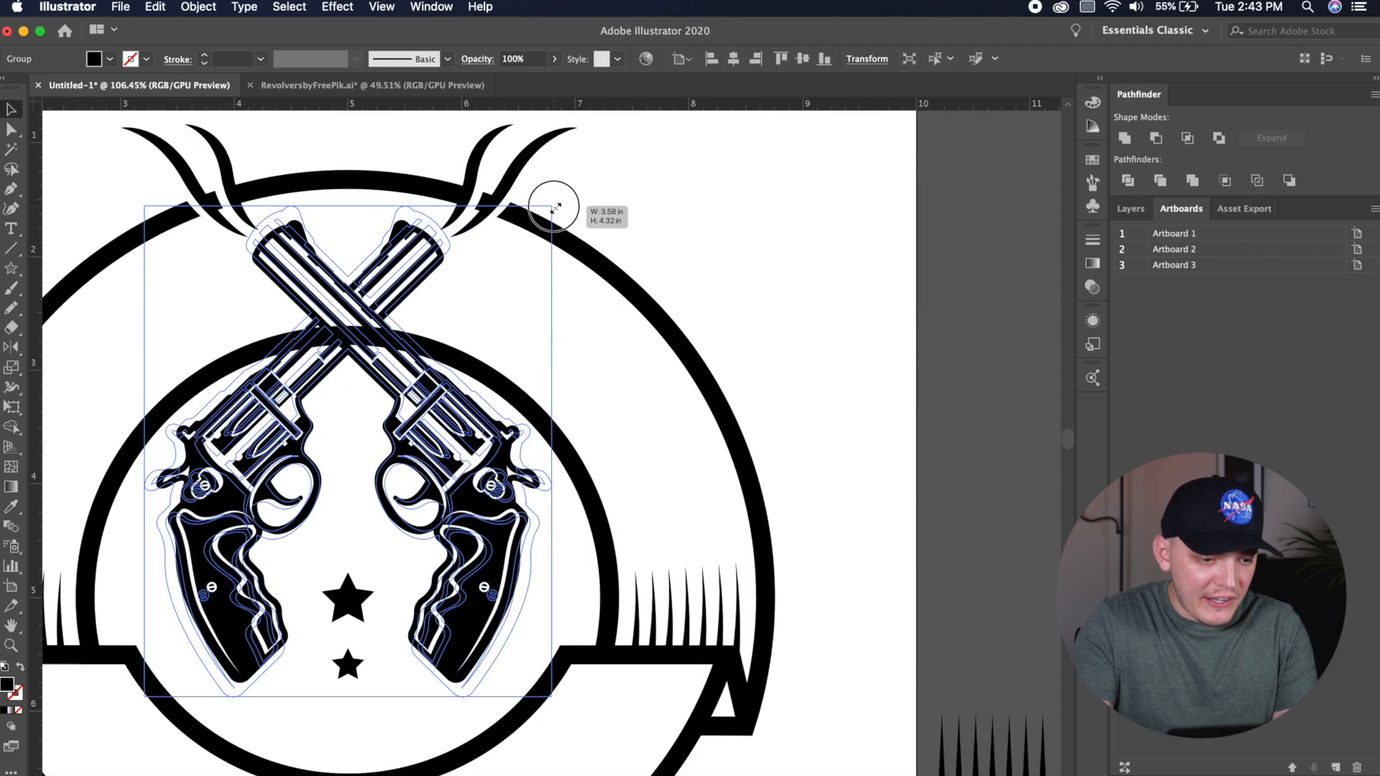
pyautogui.moveTo(325, 266); pyautogui.dragTo(324, 295)
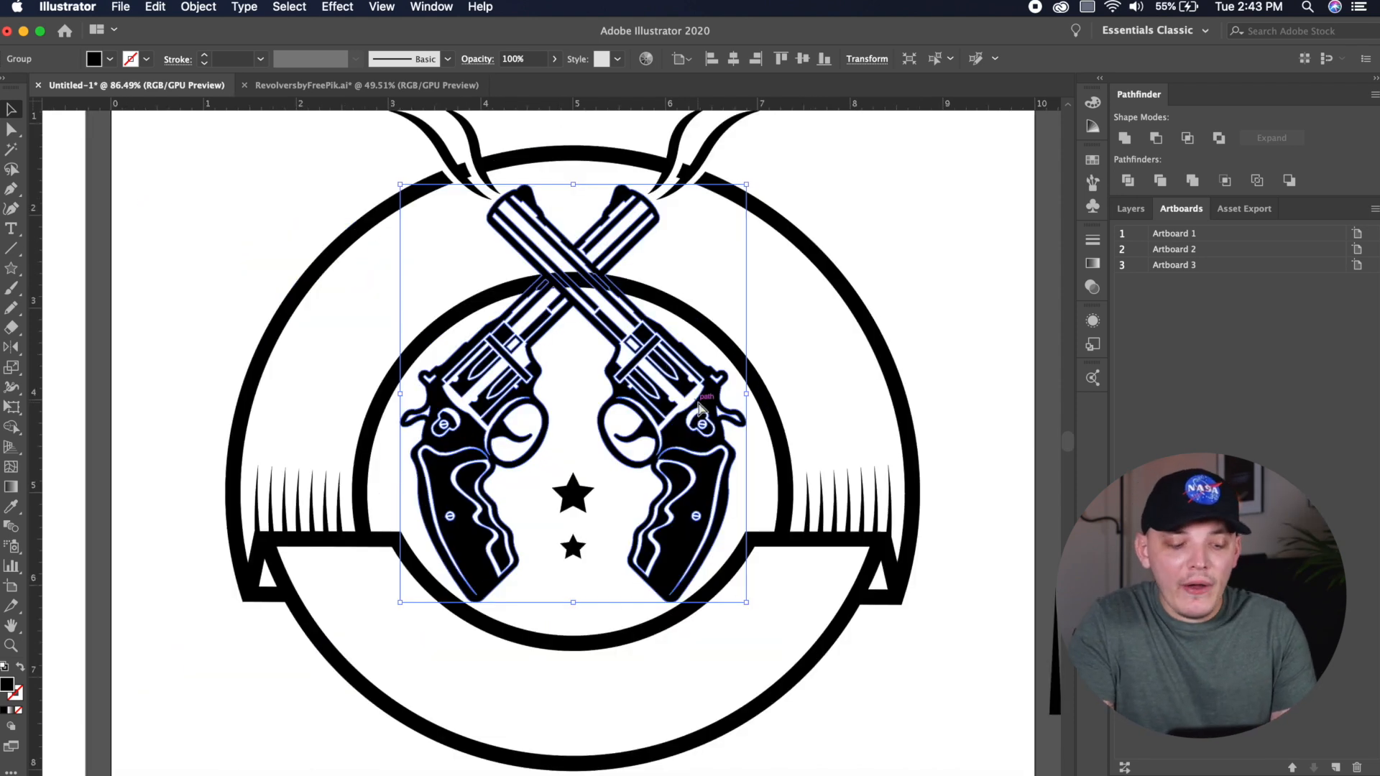
# - Unite a copy of the crossed revolvers into one solid silhouette
pyautogui.press('a')
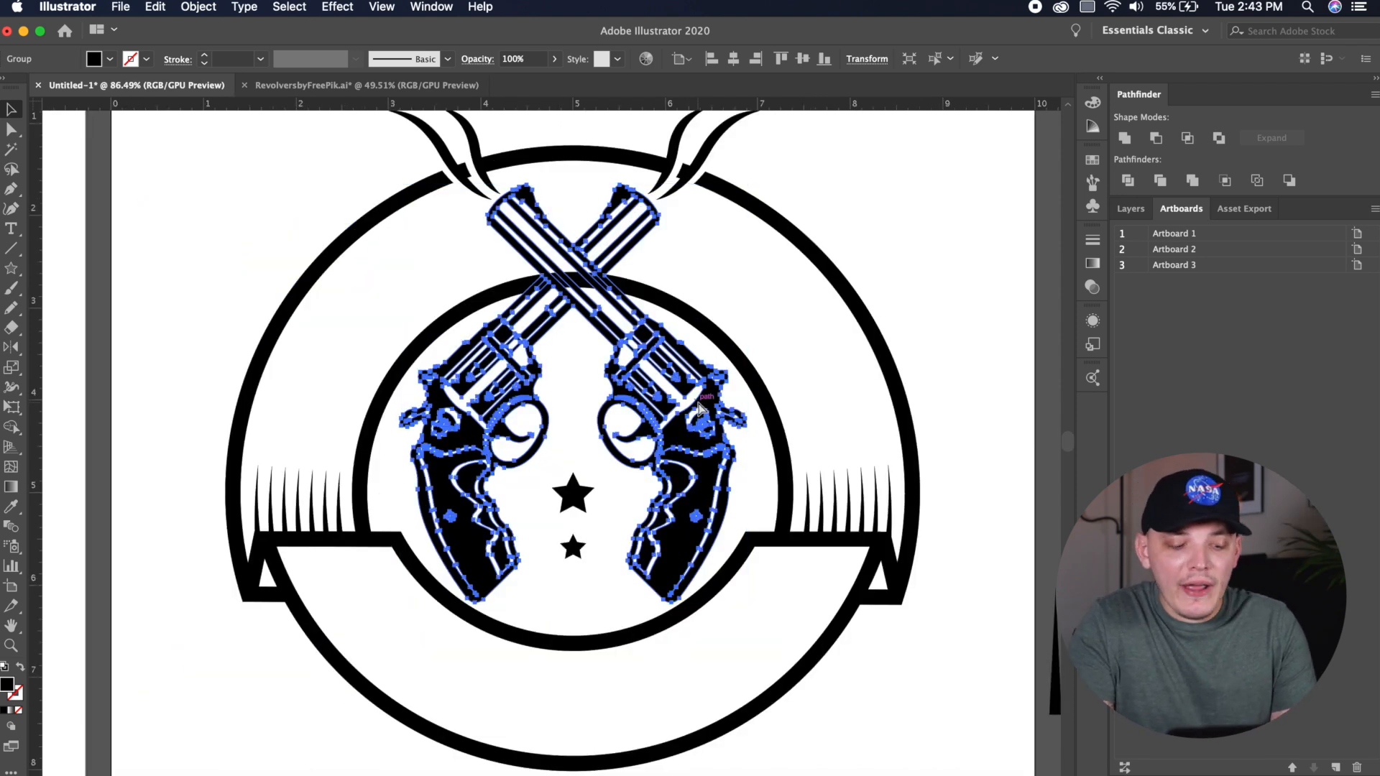
pyautogui.press('v')
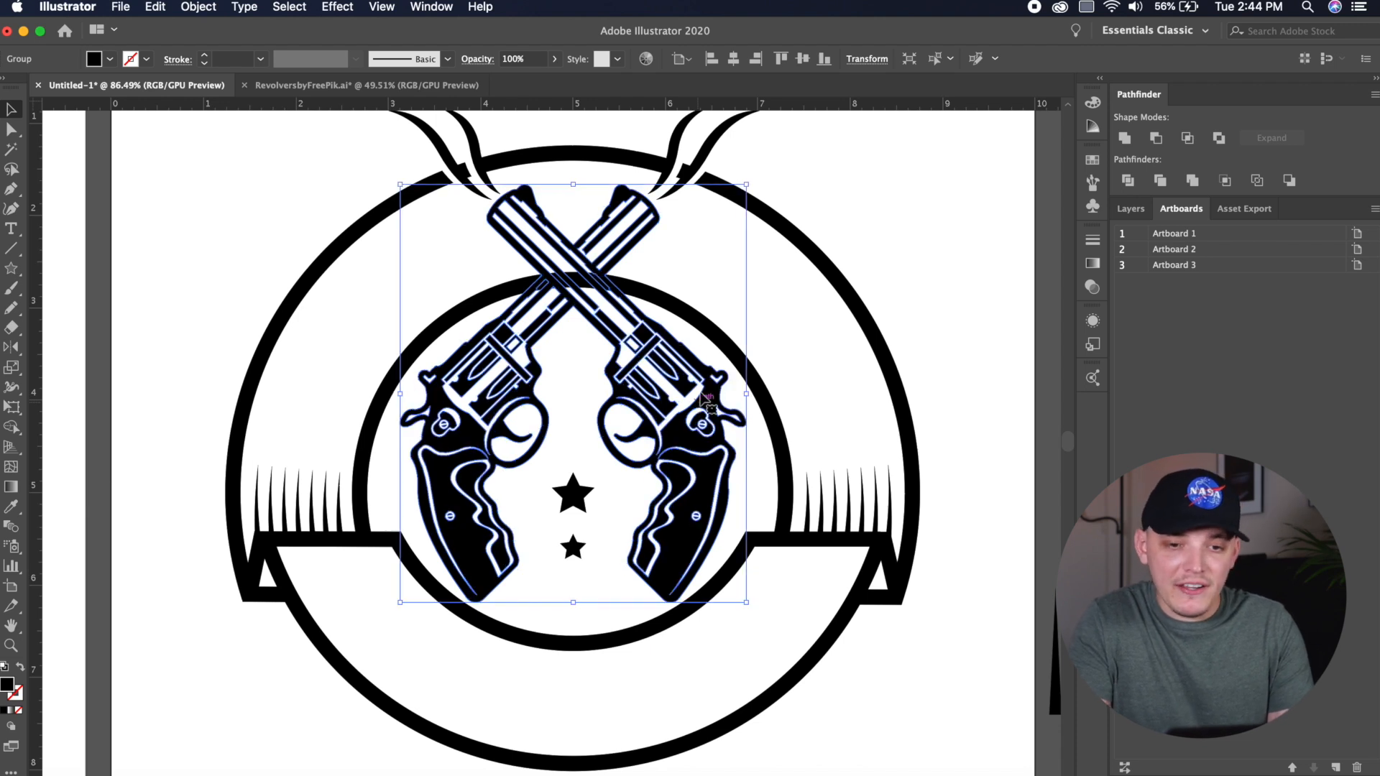
pyautogui.click(1193, 181)
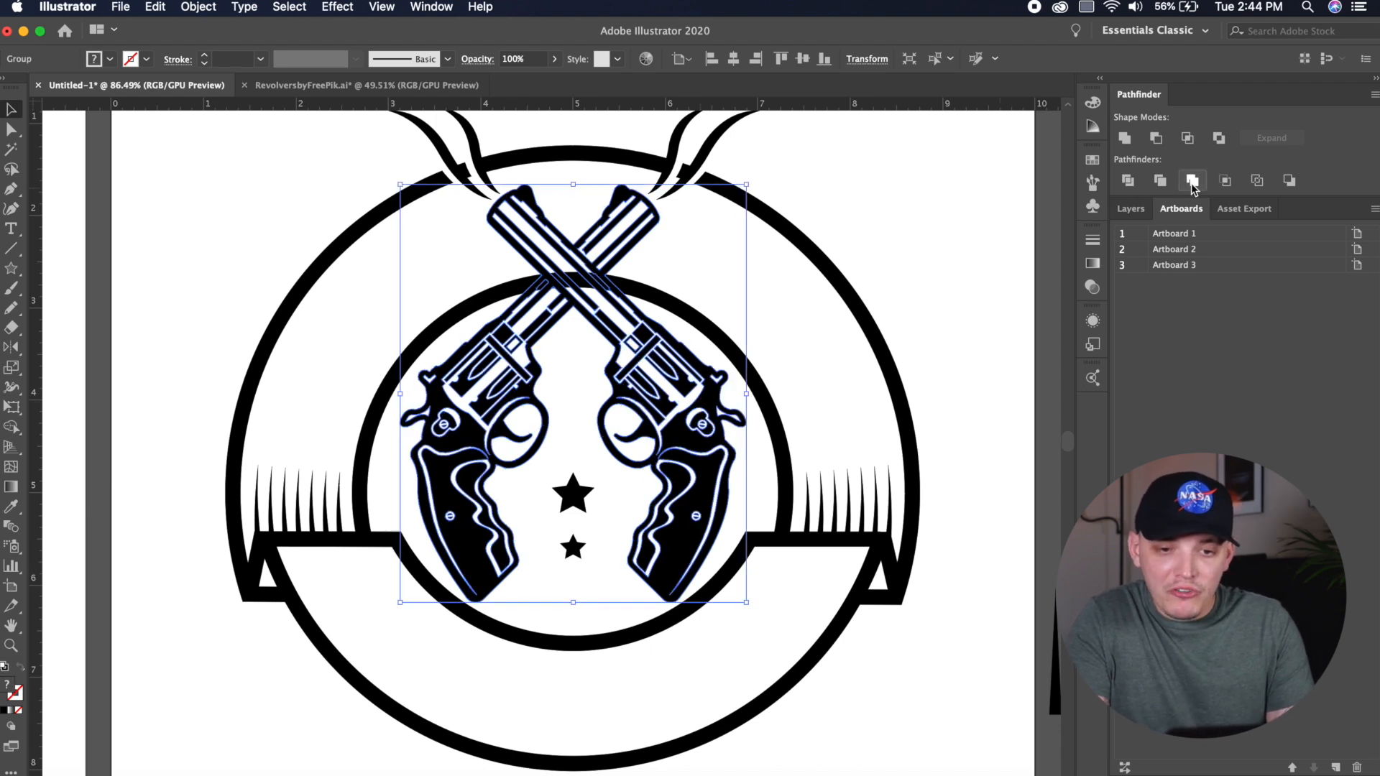
pyautogui.click(1126, 140)
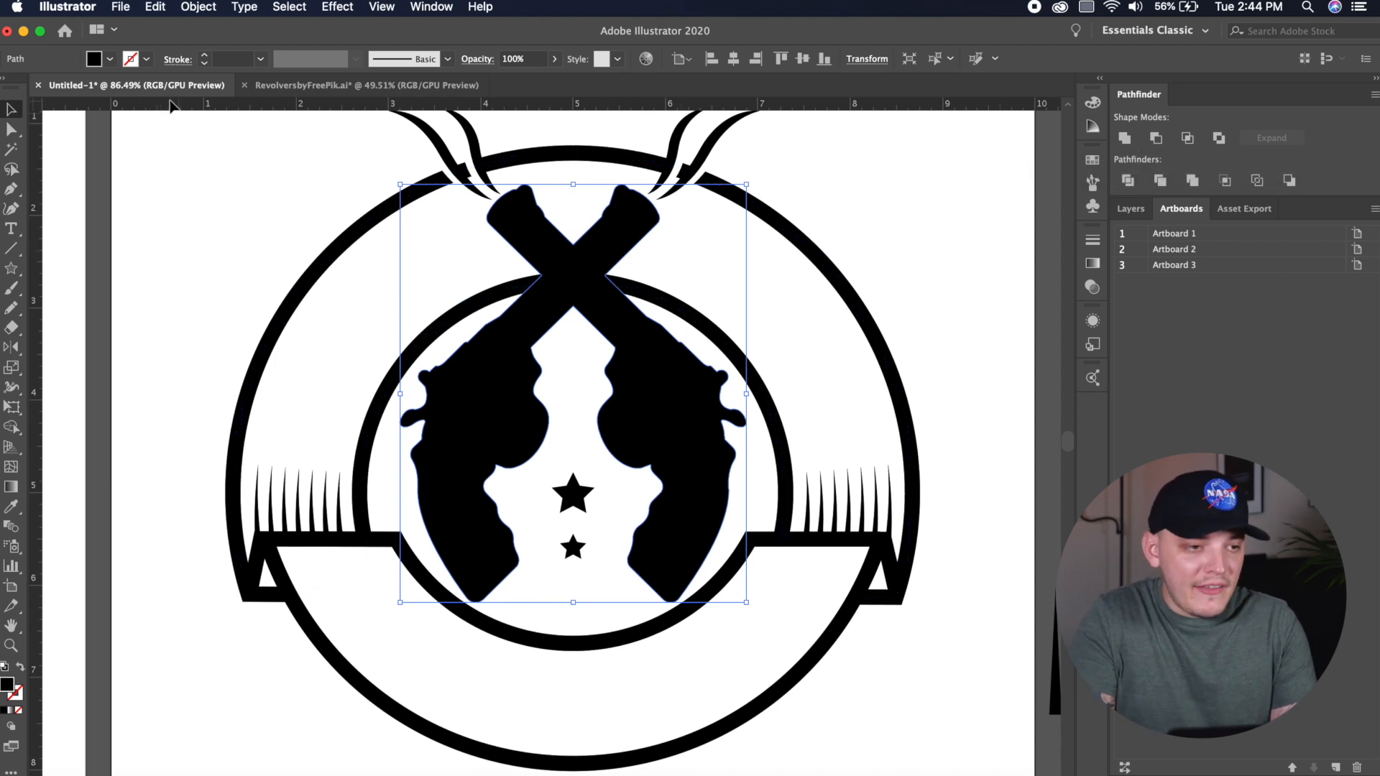
# - Fill the revolver silhouette behind the line art with dark brown and erase it inside both trigger guards
pyautogui.click(111, 60)
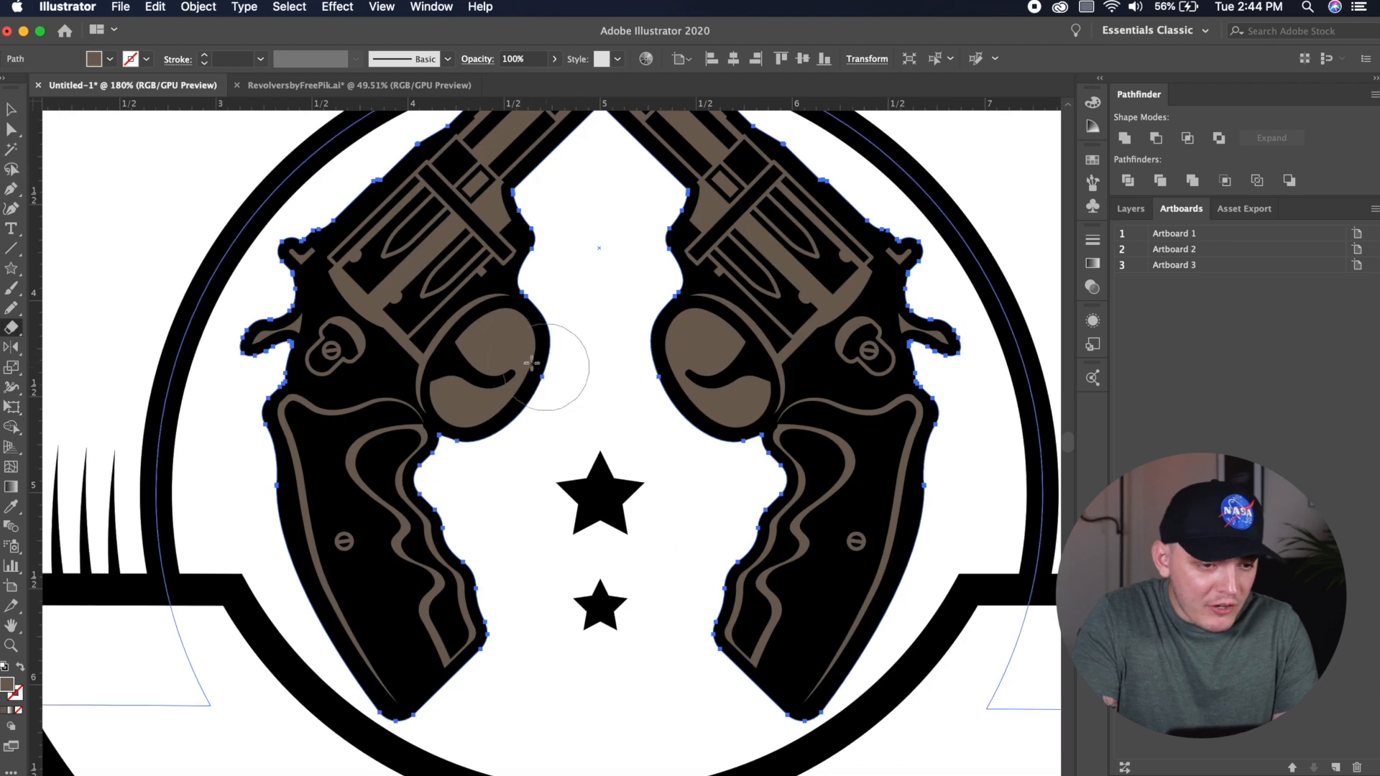
pyautogui.moveTo(503, 344); pyautogui.dragTo(460, 395)
pyautogui.moveTo(673, 344); pyautogui.dragTo(693, 347)
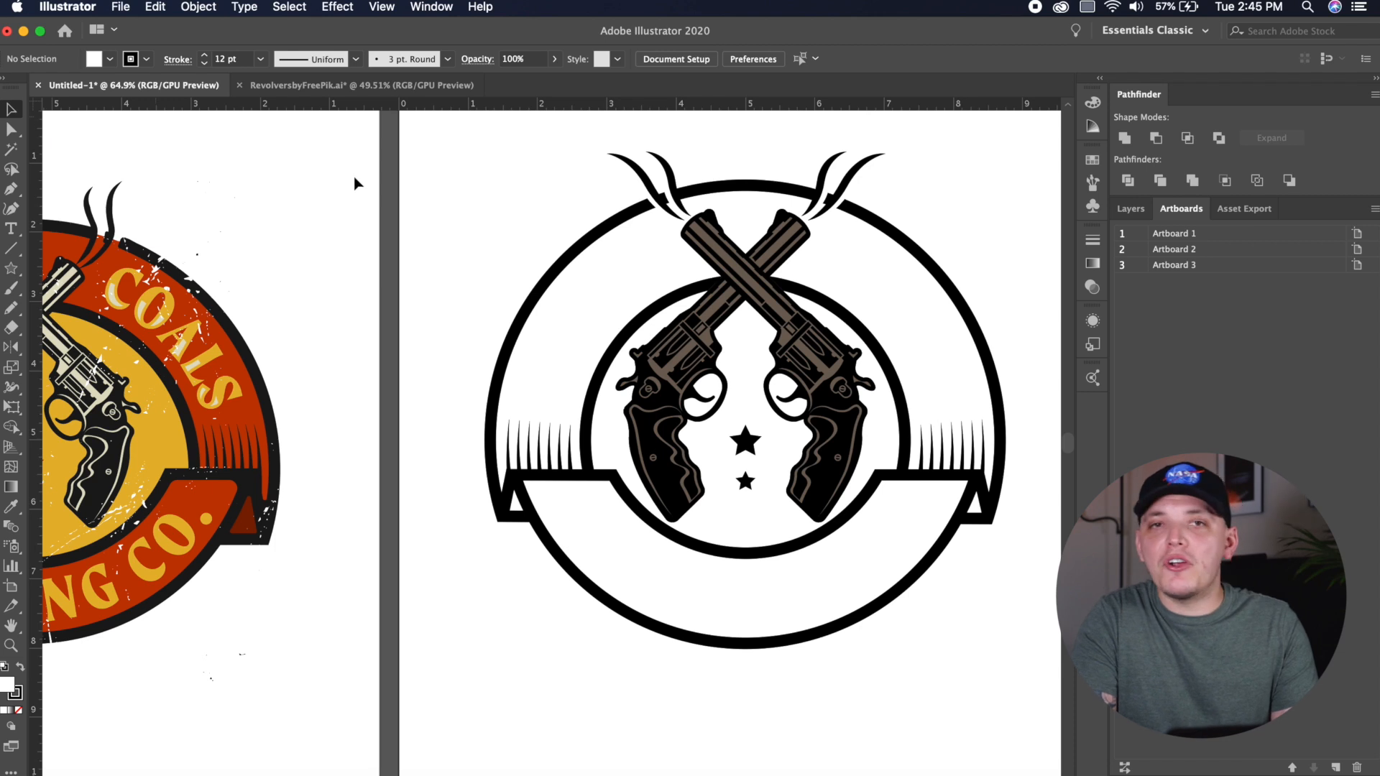
# - Draw a circle about 5 in wide from the badge's centre, with white fill and a 12 pt black stroke
pyautogui.moveTo(371, 275); pyautogui.dragTo(266, 220)
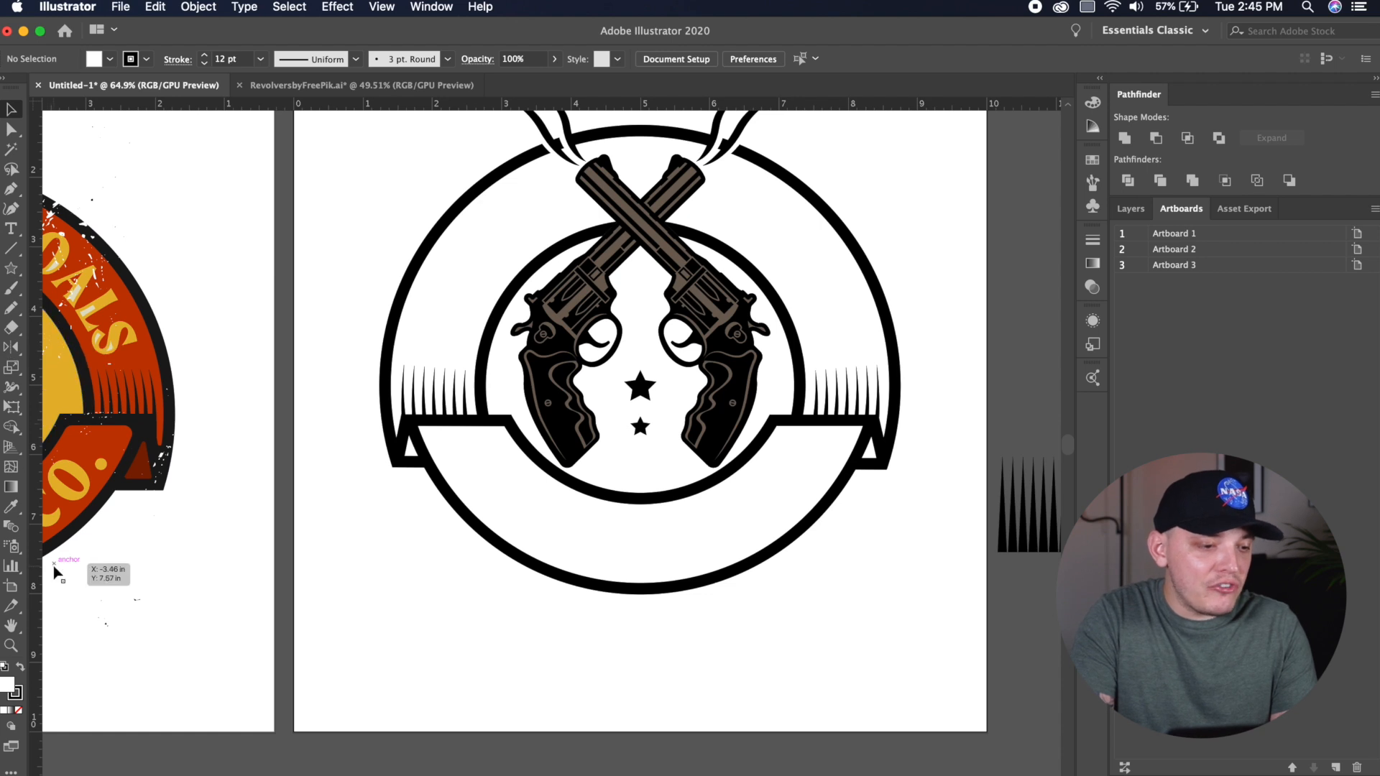
pyautogui.click(17, 329)
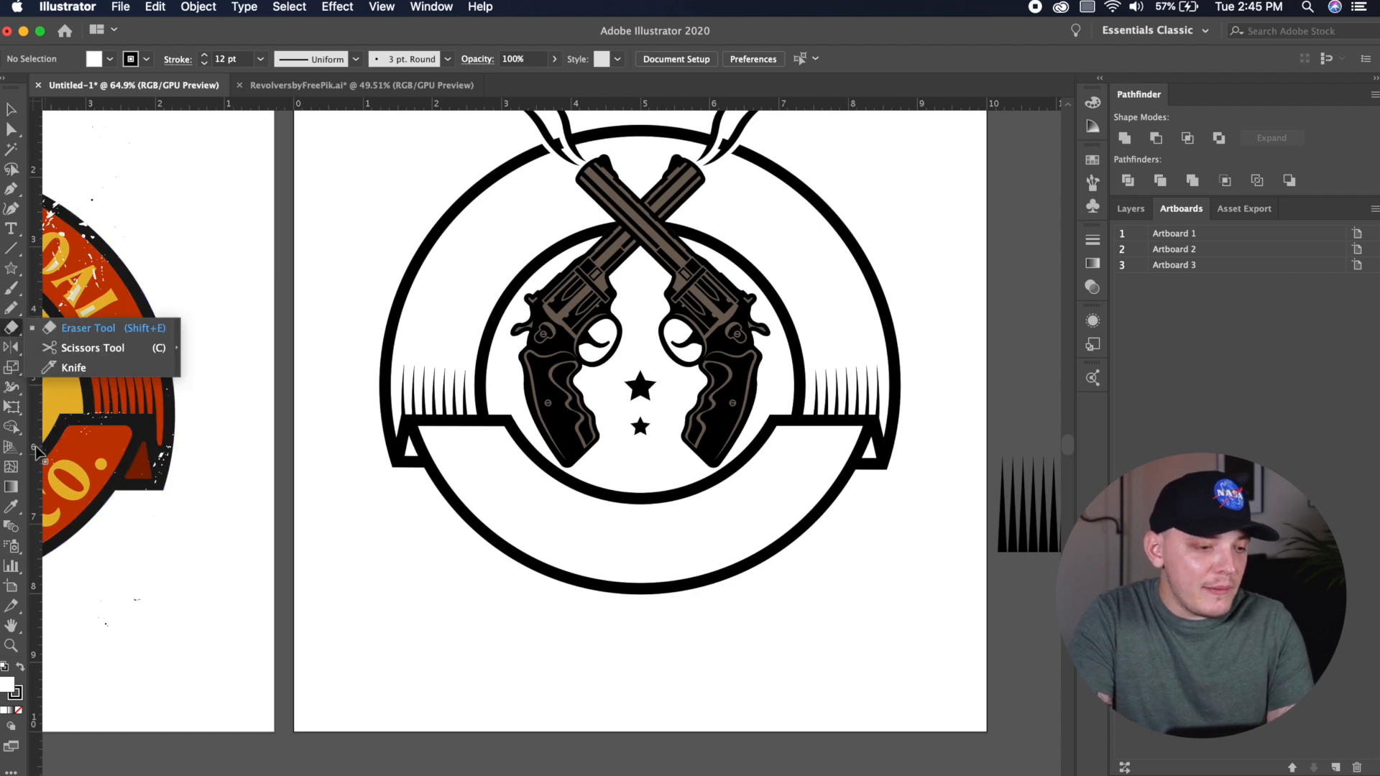
pyautogui.click(11, 248)
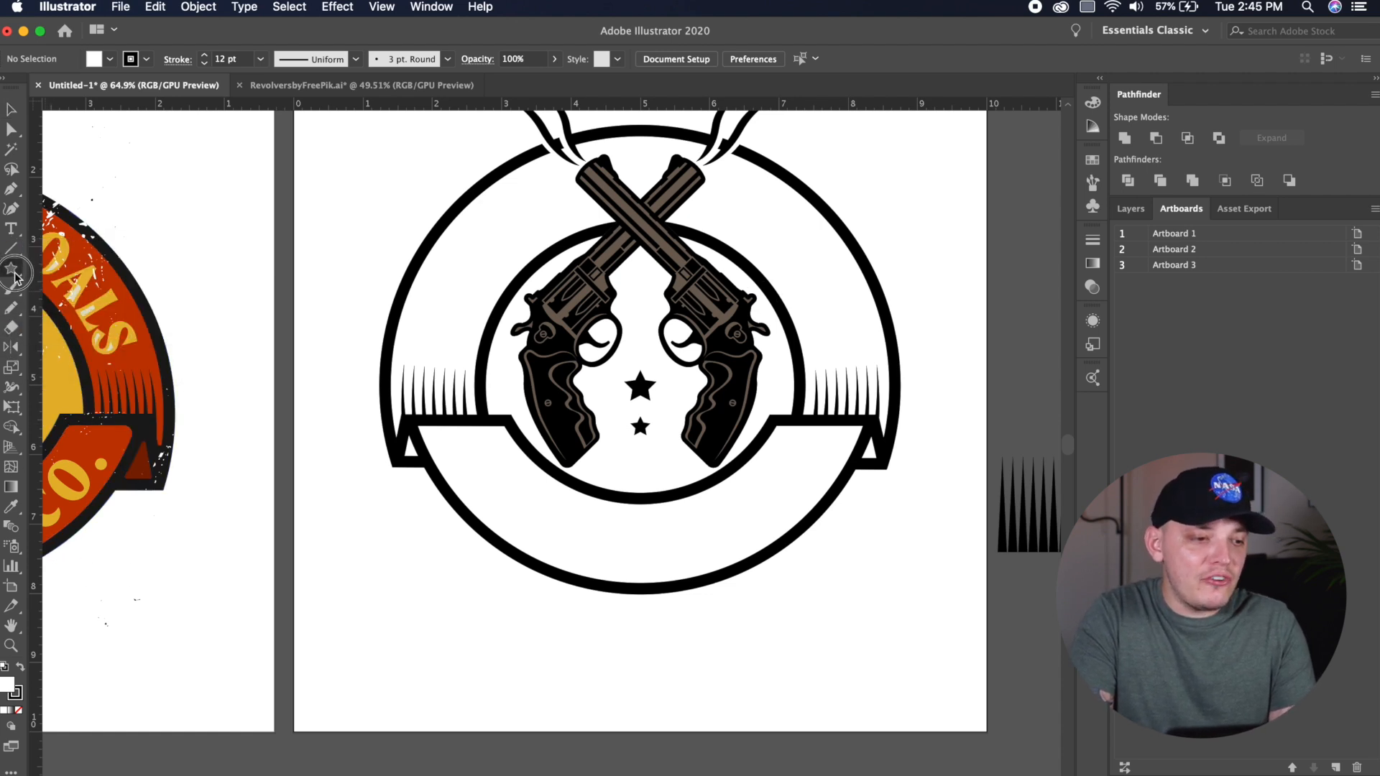
pyautogui.click(10, 268)
pyautogui.click(87, 308)
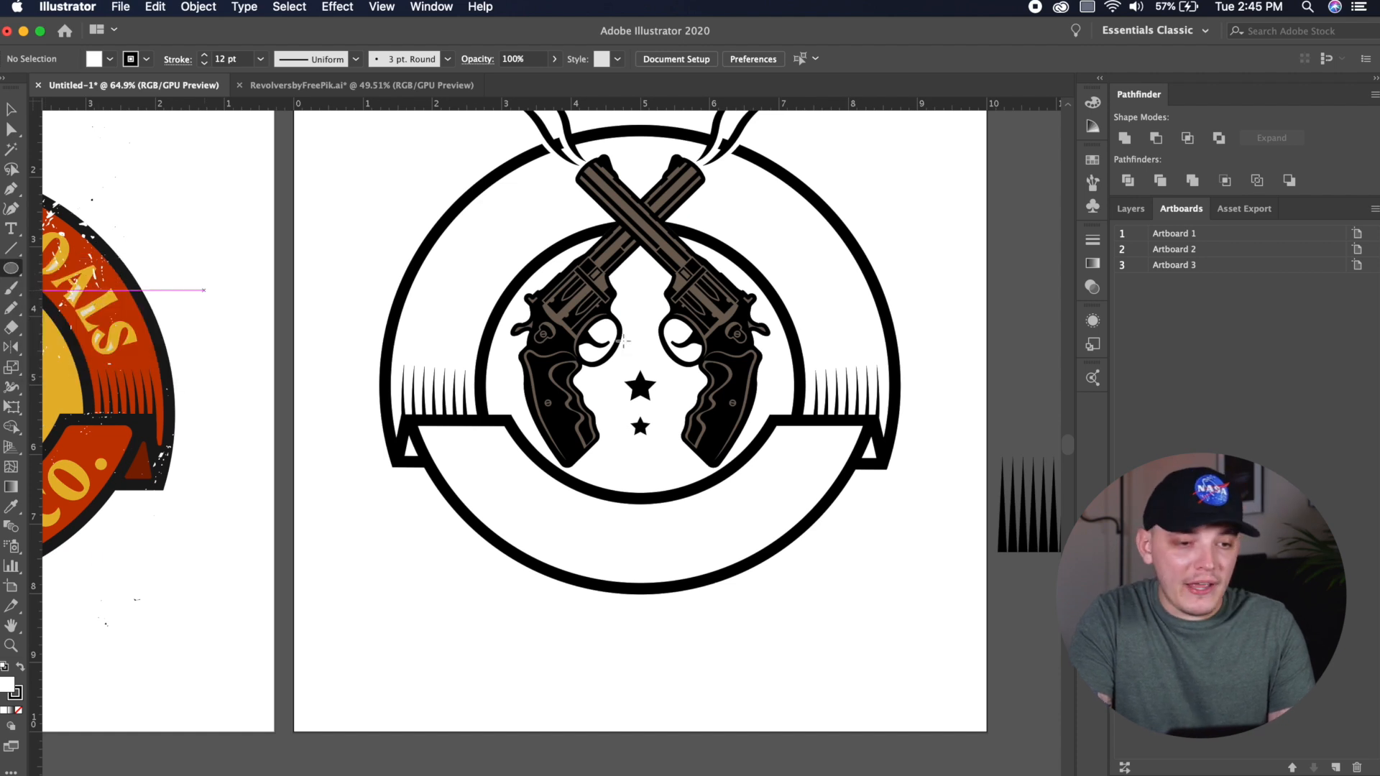
pyautogui.hscroll(2, 640, 338)
pyautogui.moveTo(579, 368); pyautogui.dragTo(769, 485)
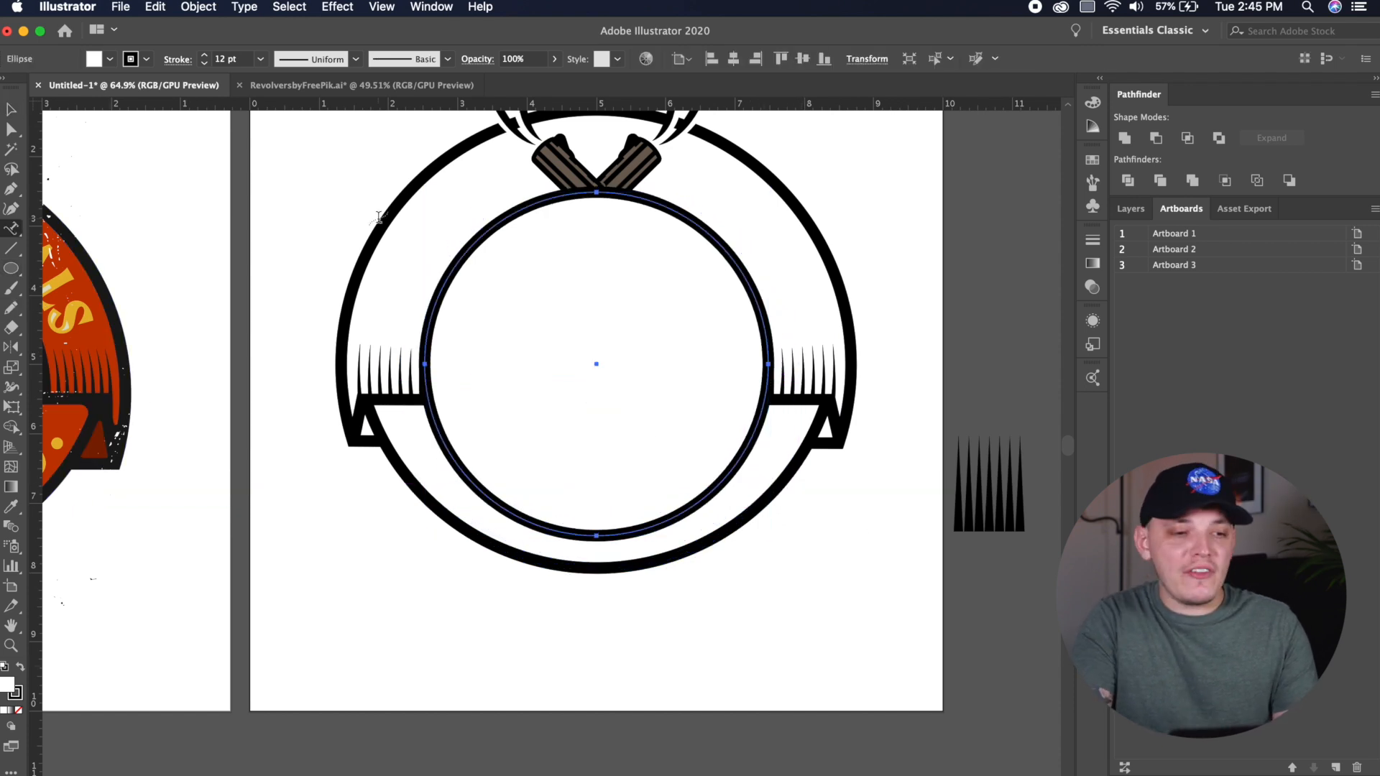
# - Add the text SMITH along the circle's path in Moret Extrabold at 74 pt
pyautogui.click(434, 297)
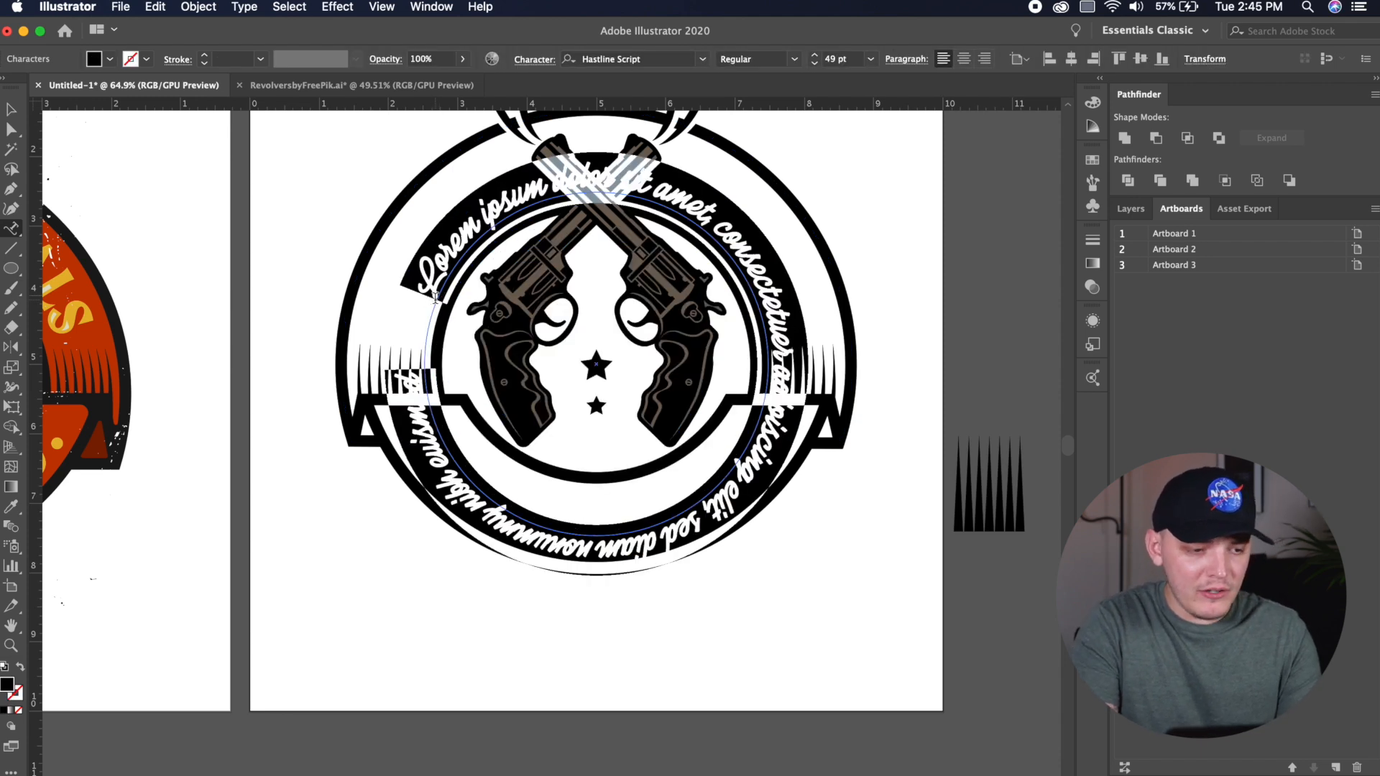
pyautogui.hscroll(-5, 435, 296)
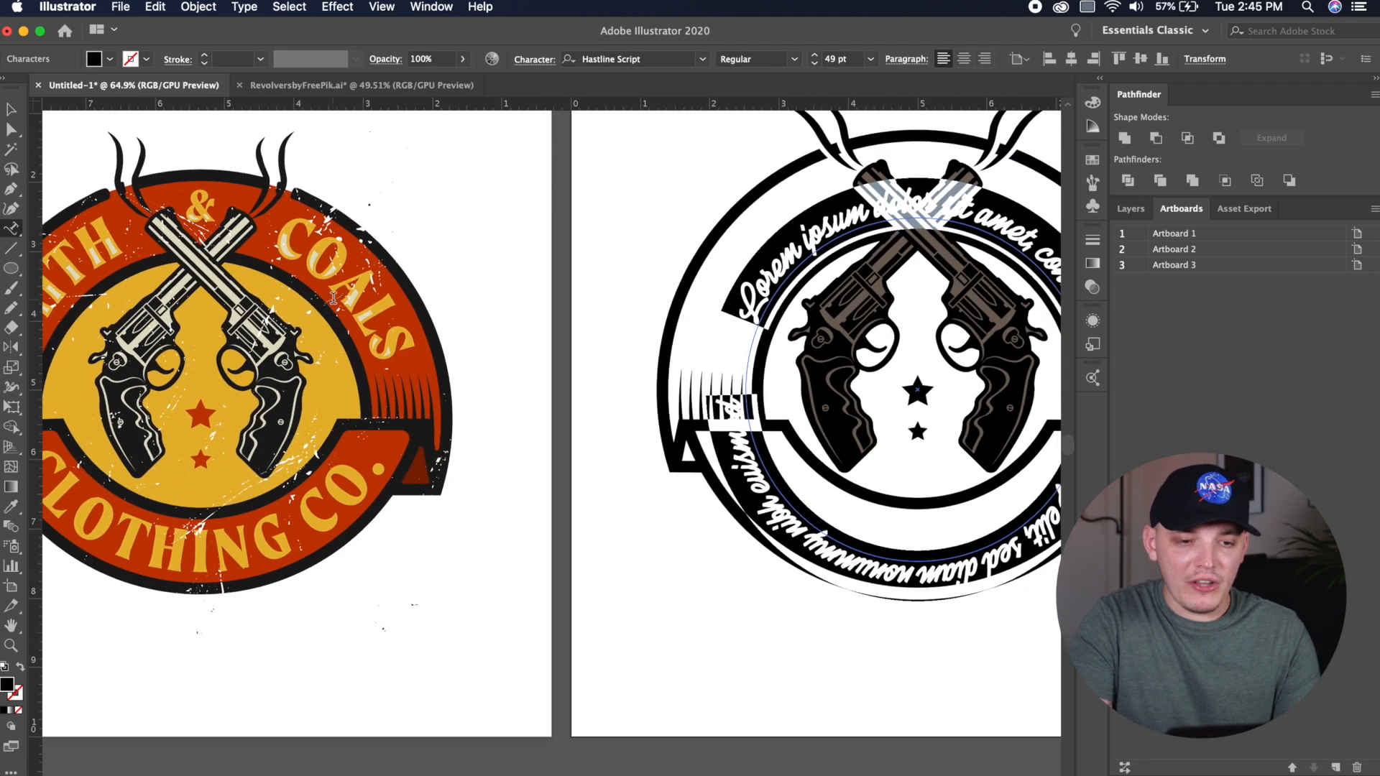
pyautogui.write('SMITCH')
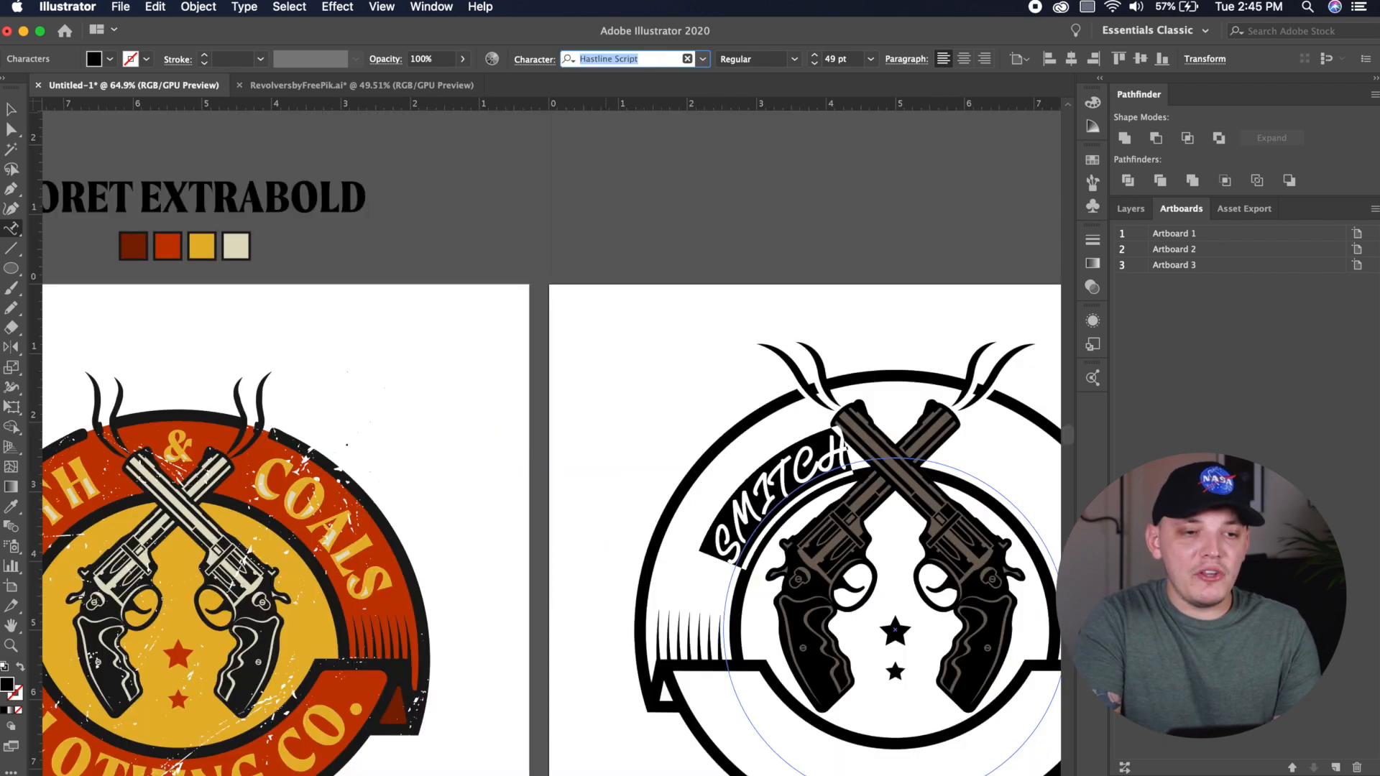
pyautogui.write('more')
pyautogui.click(715, 144)
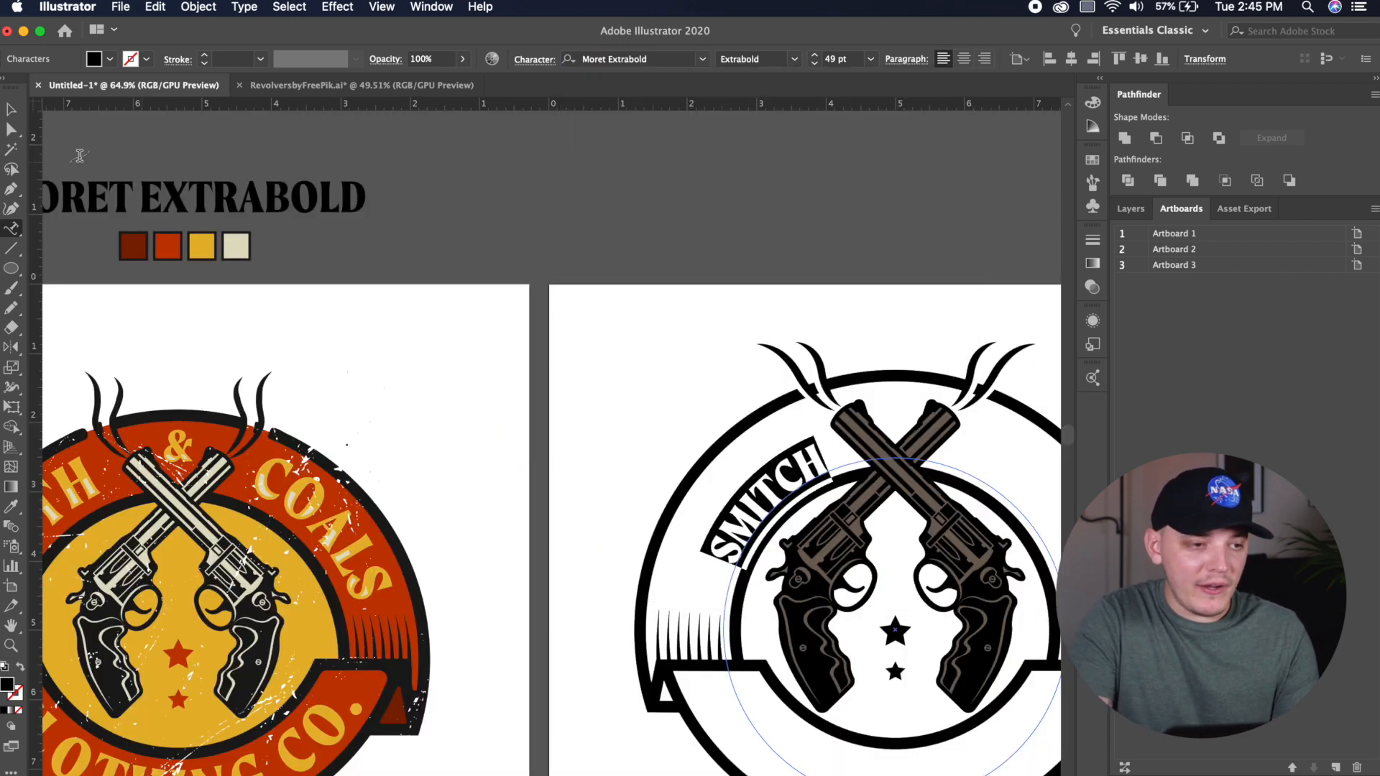
pyautogui.click(815, 57)
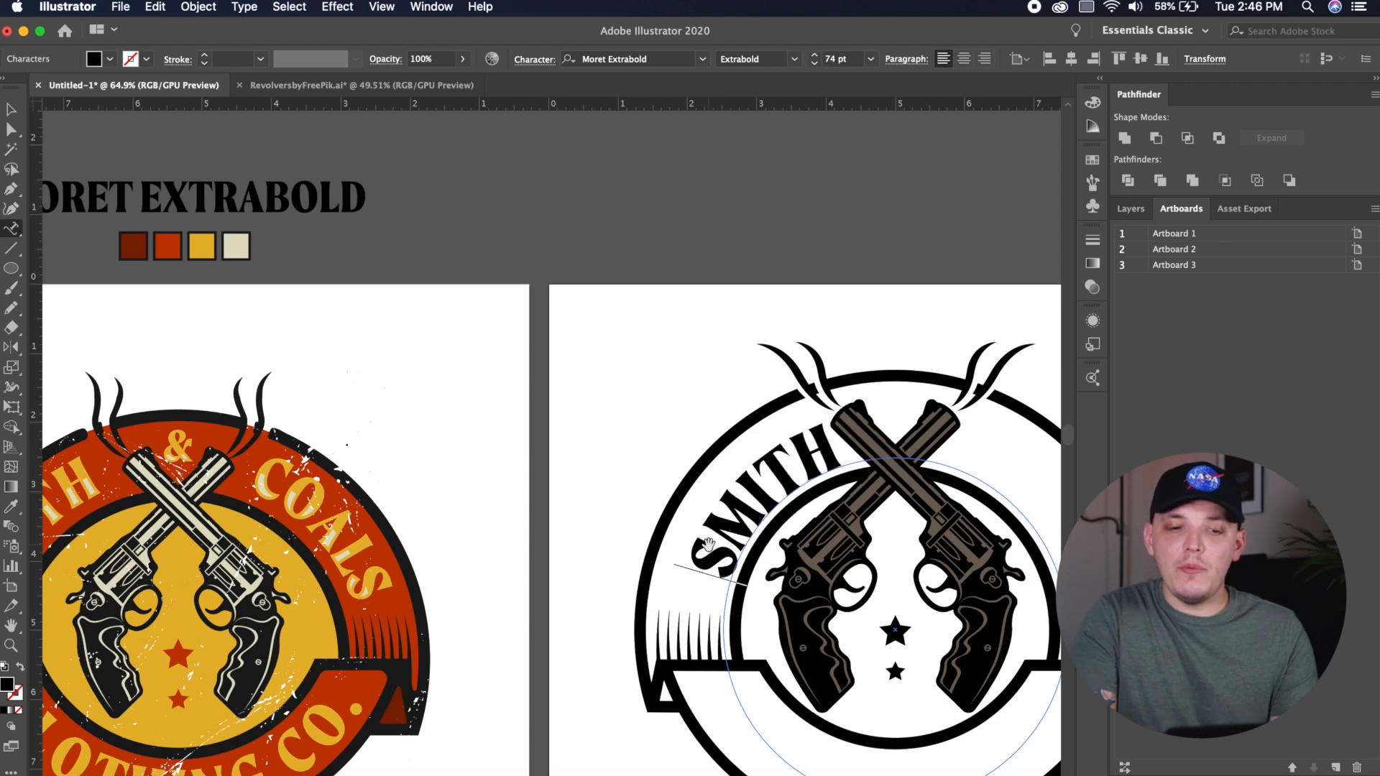
# - Shift SMITH back along the circle so it sits lower on the ring, clear of the revolver barrel
pyautogui.hotkey('alt', 'Left')
pyautogui.hotkey('alt', 'Left')
pyautogui.hotkey('alt', 'Left')
pyautogui.hotkey('alt', 'Left')
pyautogui.hotkey('alt', 'Left')
pyautogui.hotkey('alt', 'Left')
pyautogui.hotkey('alt', 'Left')
pyautogui.hotkey('alt', 'Left')
pyautogui.hotkey('alt', 'Left')
pyautogui.hotkey('alt', 'Left')
pyautogui.hotkey('alt', 'Left')
pyautogui.hotkey('alt', 'Left')
pyautogui.hotkey('alt', 'Left')
pyautogui.hotkey('alt', 'Left')
pyautogui.hotkey('alt', 'Left')
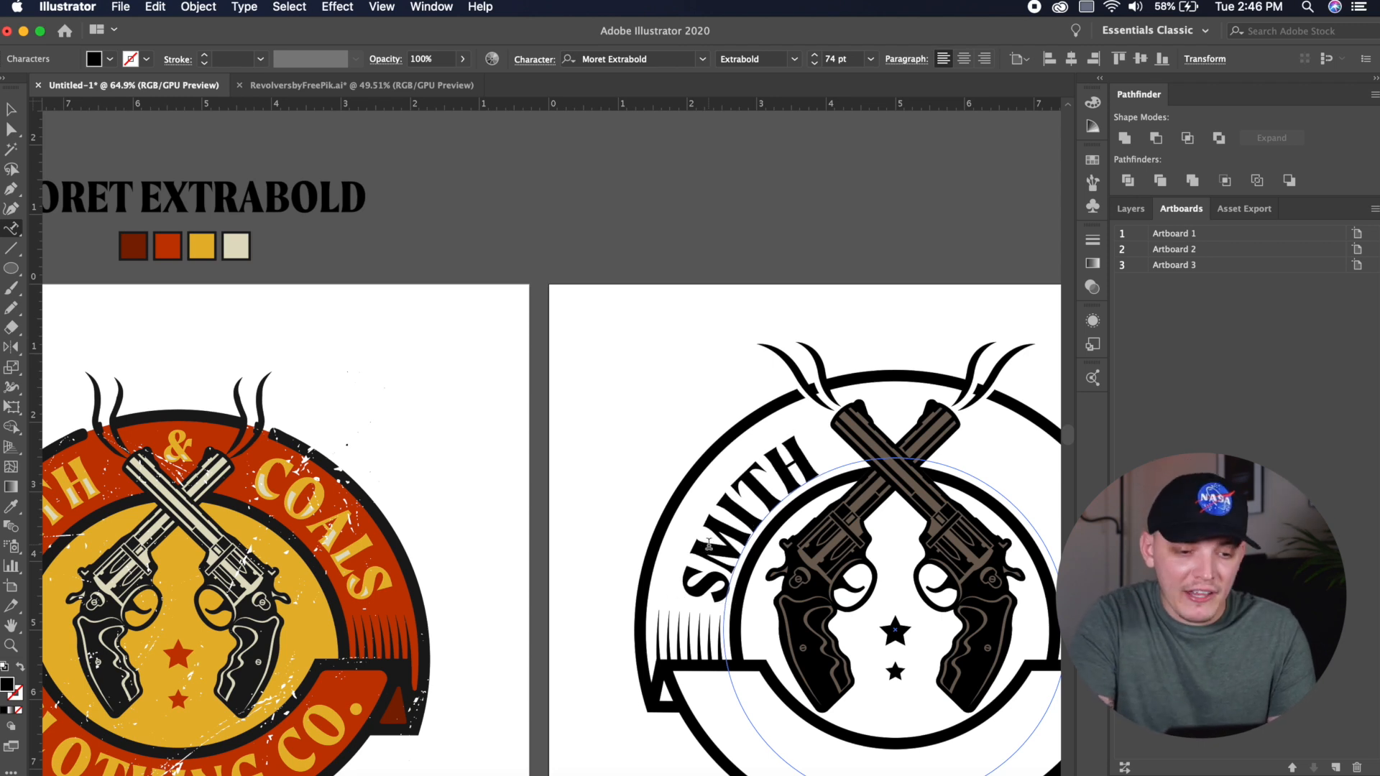
pyautogui.press('Escape')
# - Raise the baseline of SMITH off its path so the lettering sits midway between the ring's edges
pyautogui.hscroll(5, 709, 544)
pyautogui.scroll(-2, 709, 544)
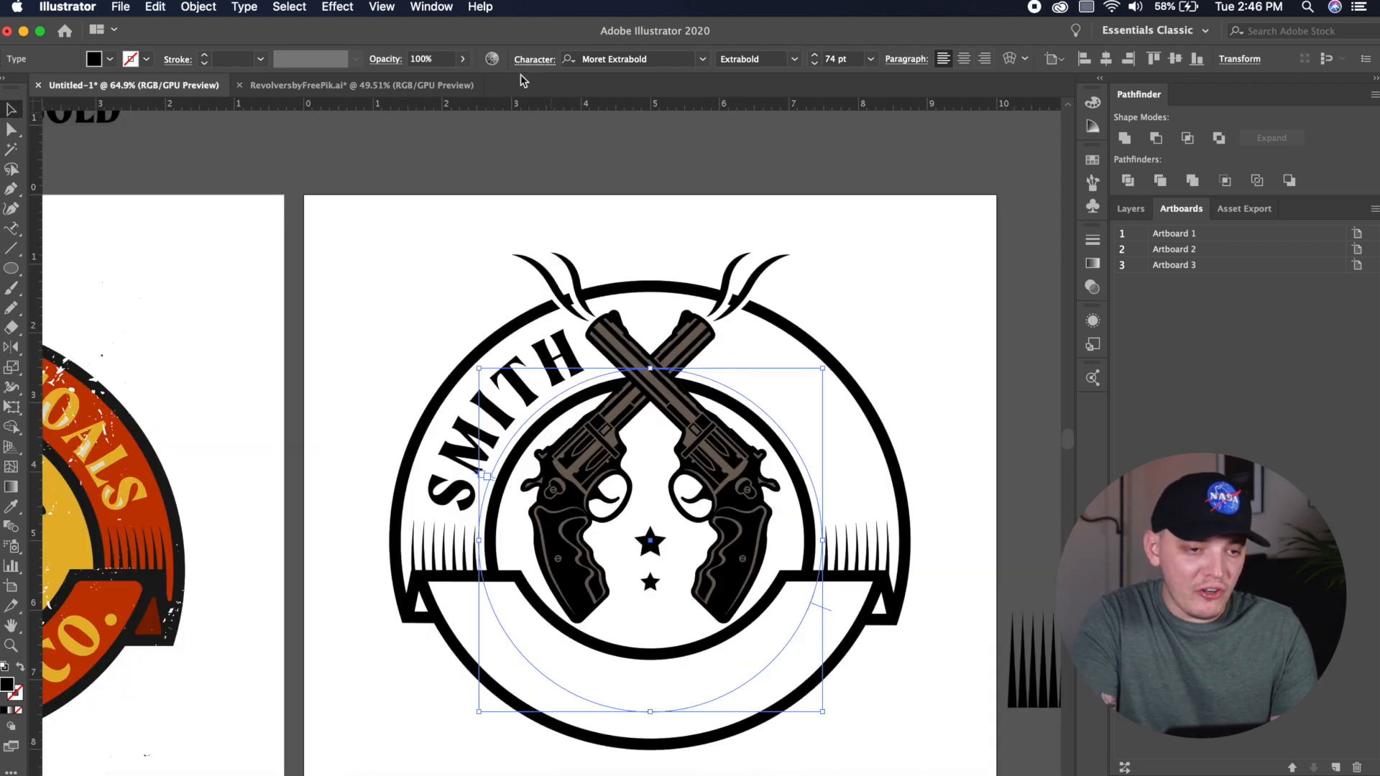
pyautogui.click(534, 59)
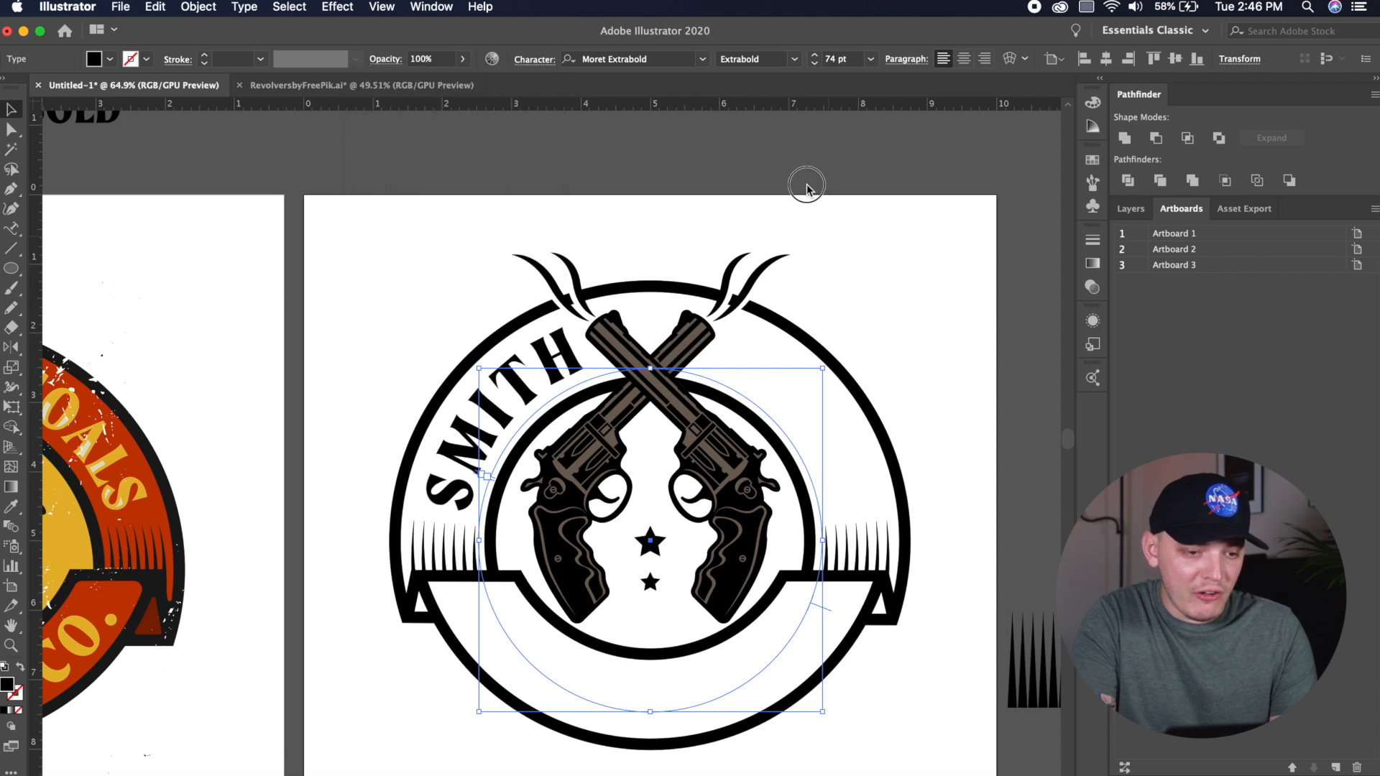
pyautogui.click(742, 189)
pyautogui.press('t')
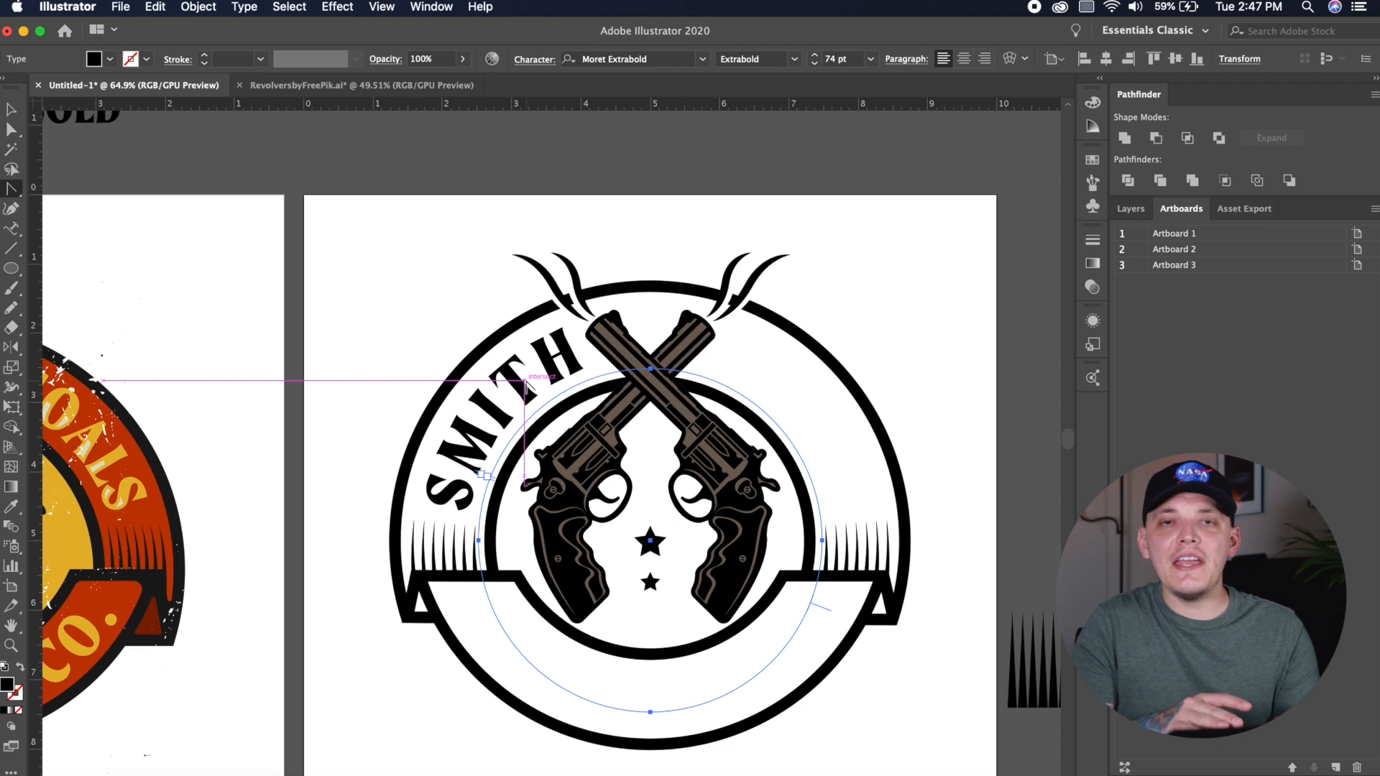
# - Duplicate the SMITH text in place and slide the copy along the circle to the opposite side of the ring
pyautogui.press('super+c')
pyautogui.press('super+f')
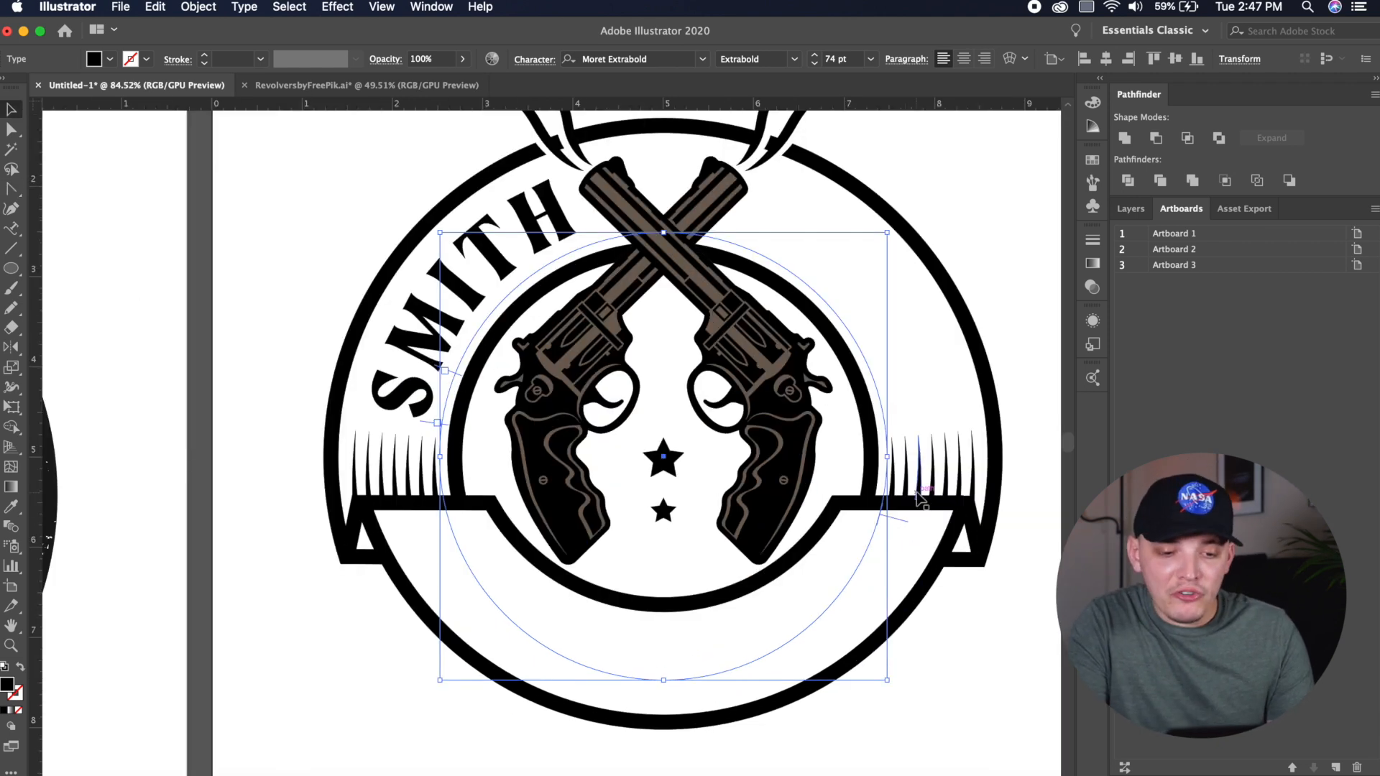
pyautogui.moveTo(904, 531); pyautogui.dragTo(558, 671)
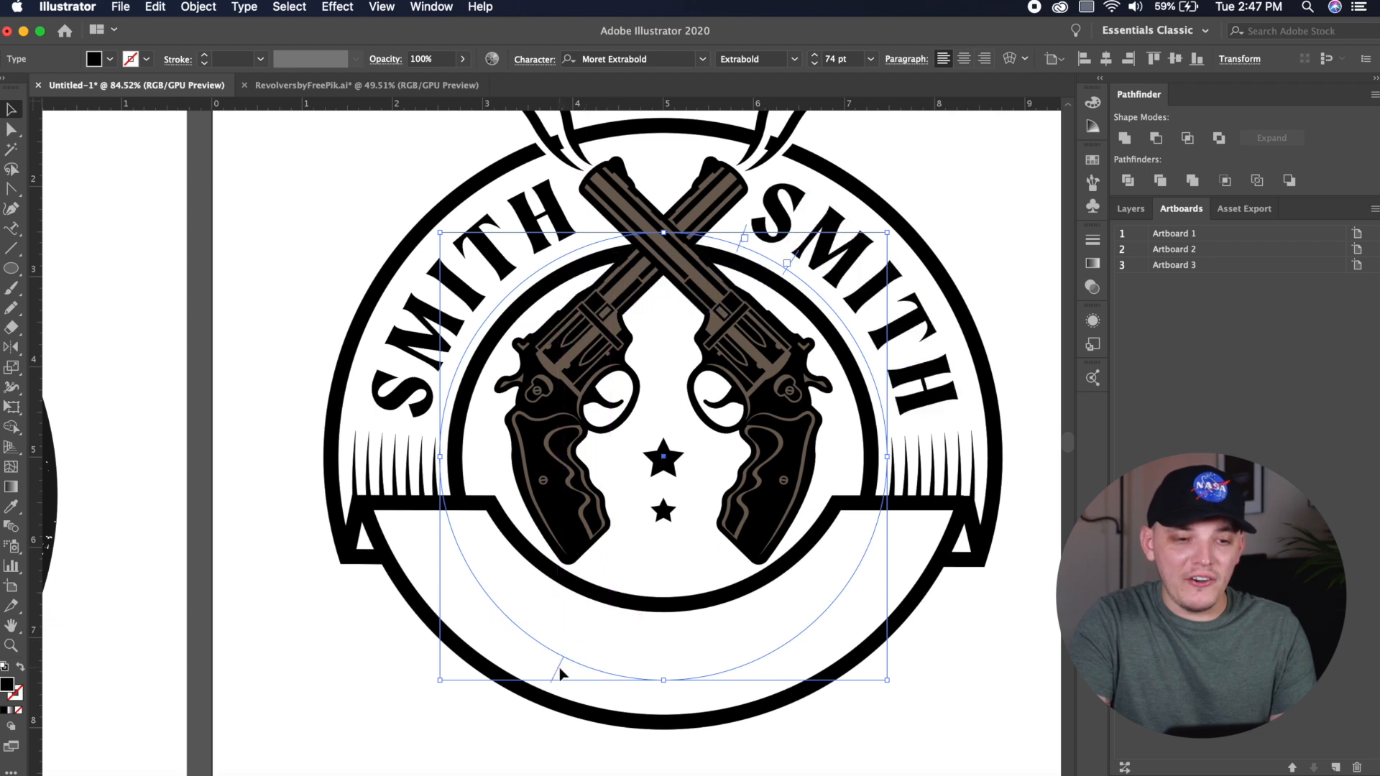
pyautogui.moveTo(739, 250); pyautogui.dragTo(849, 461)
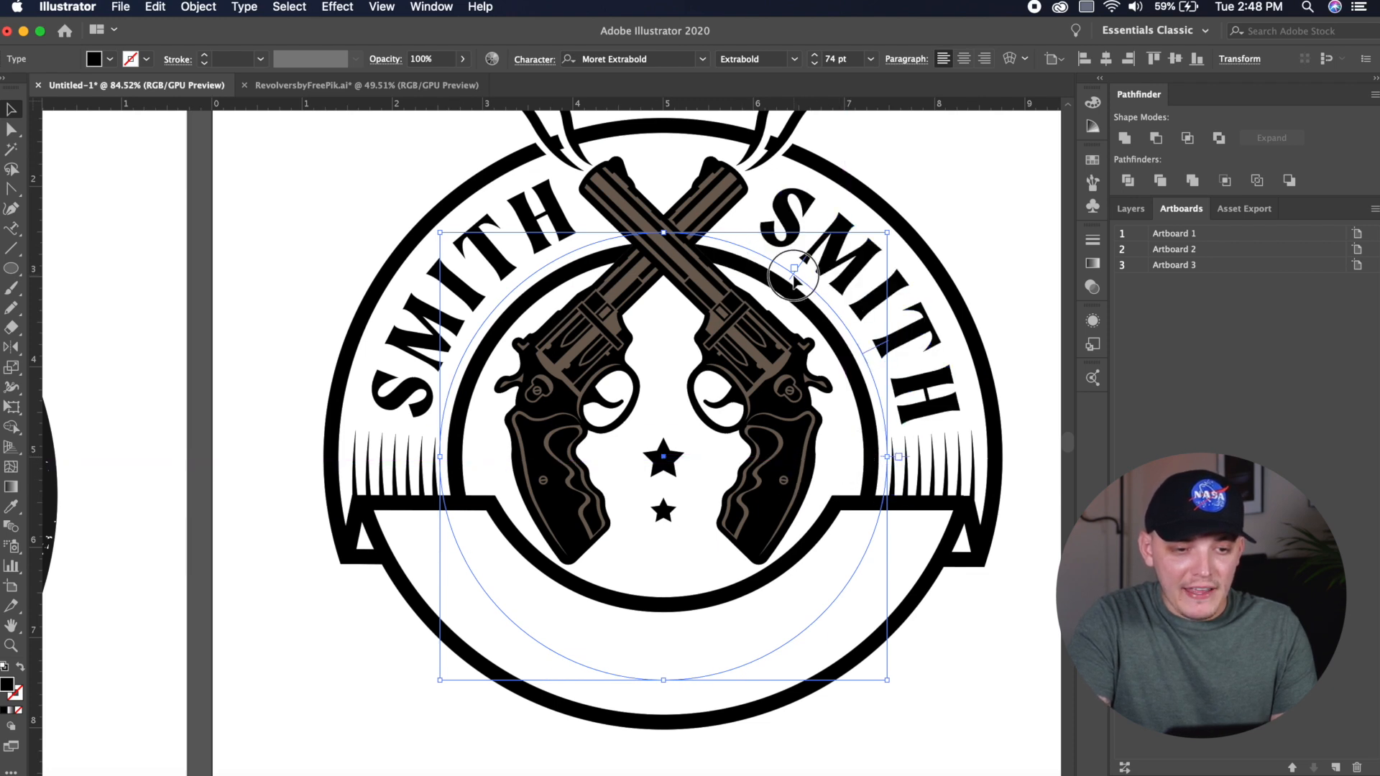
# - Change the copied SMITH text to COALS
pyautogui.doubleClick(807, 247)
pyautogui.write('COAL')
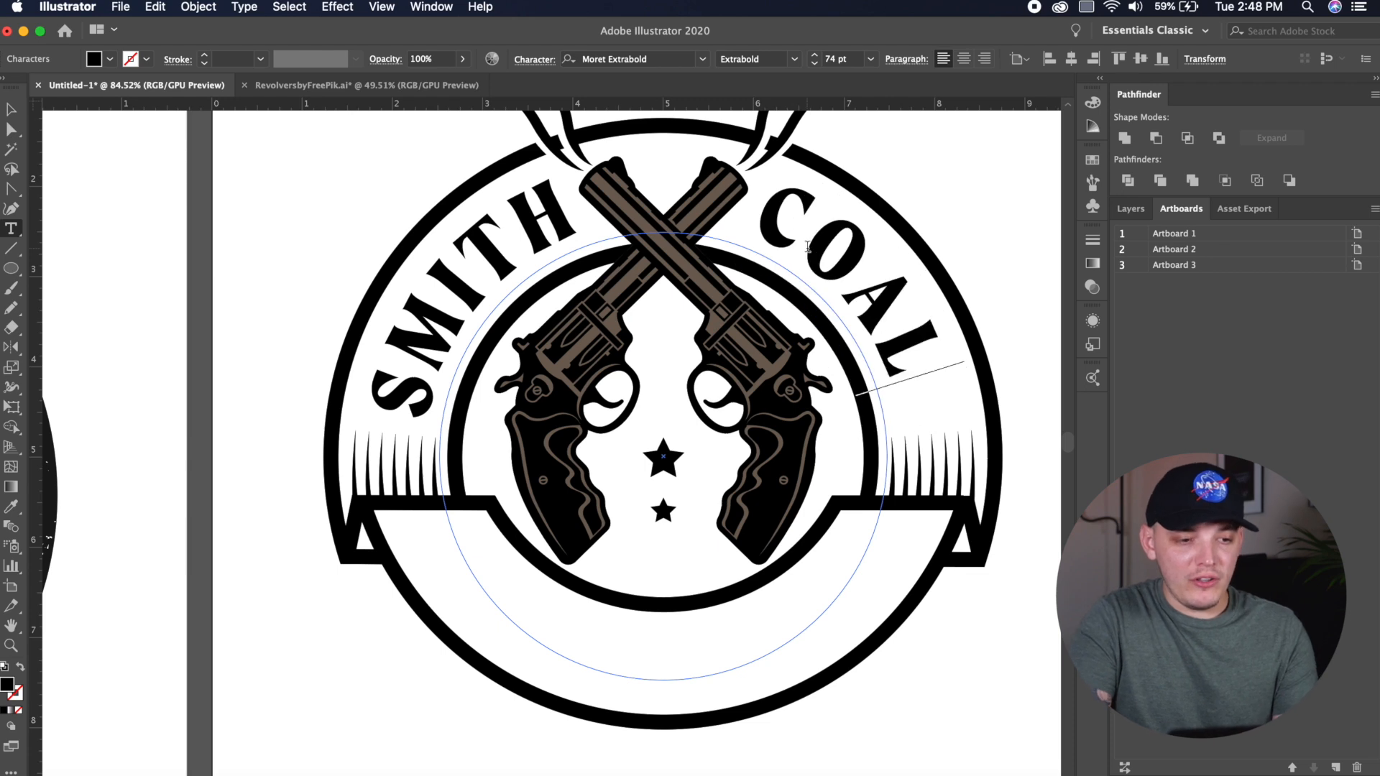
pyautogui.press('Escape')
pyautogui.scroll(-3, 281, 176)
pyautogui.scroll(3, 808, 236)
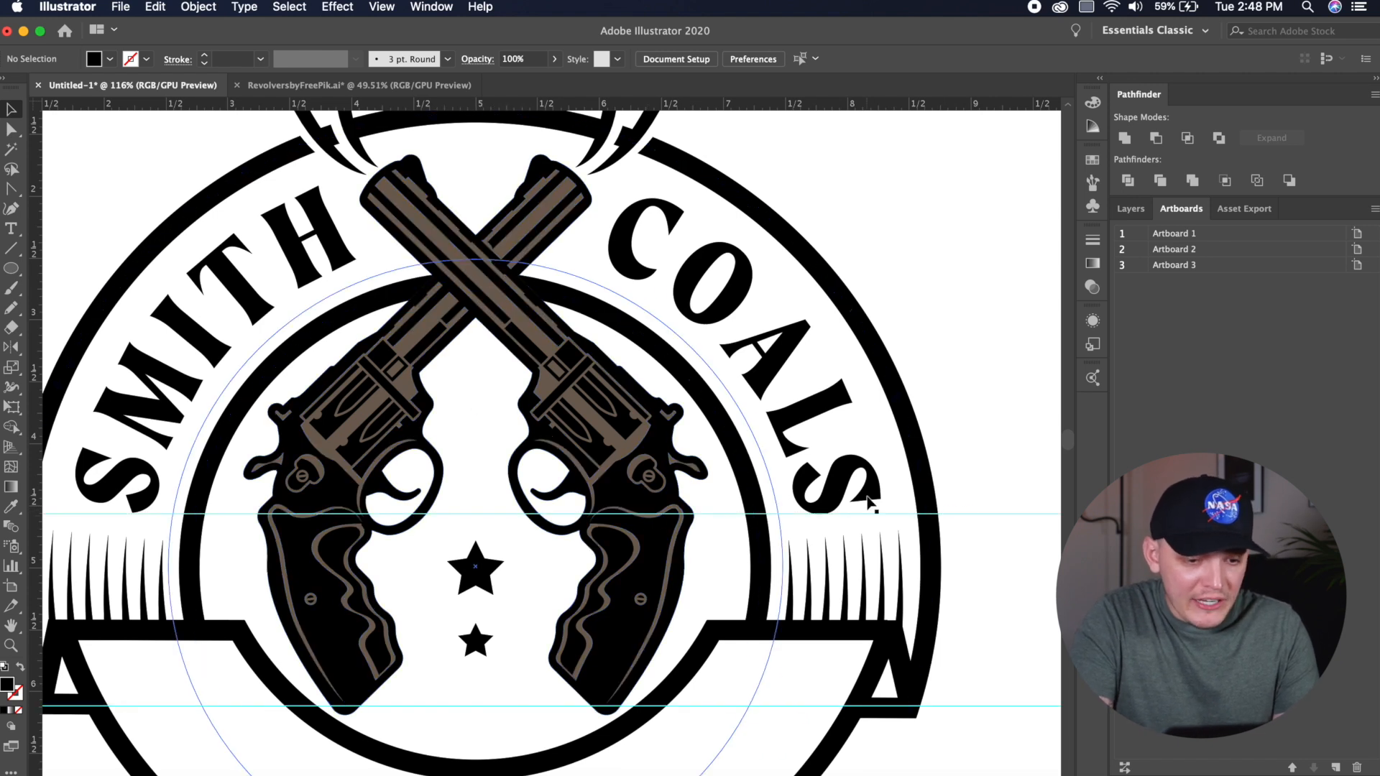
# - Nudge COALS slightly back along the path towards the revolver barrel to balance it with SMITH
pyautogui.press('t')
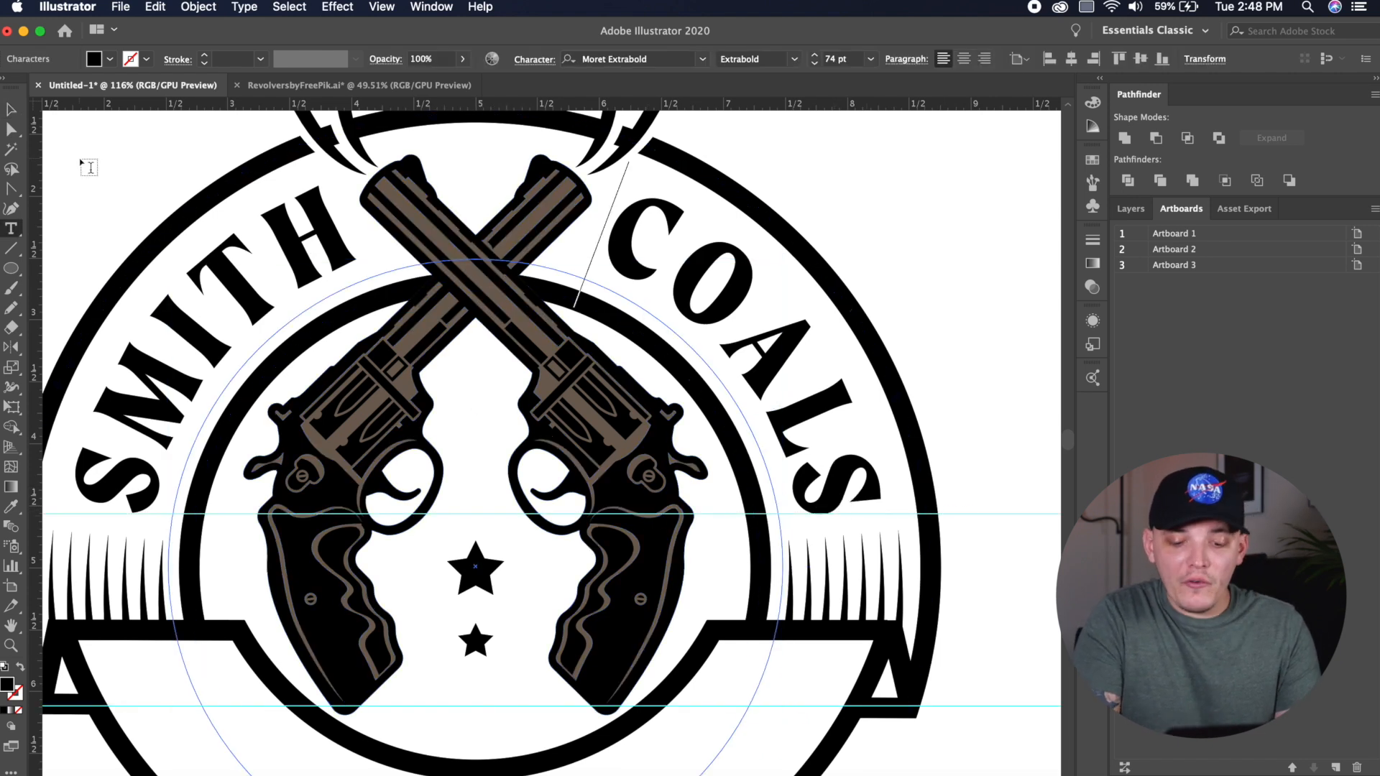
pyautogui.hotkey('alt', 'Left')
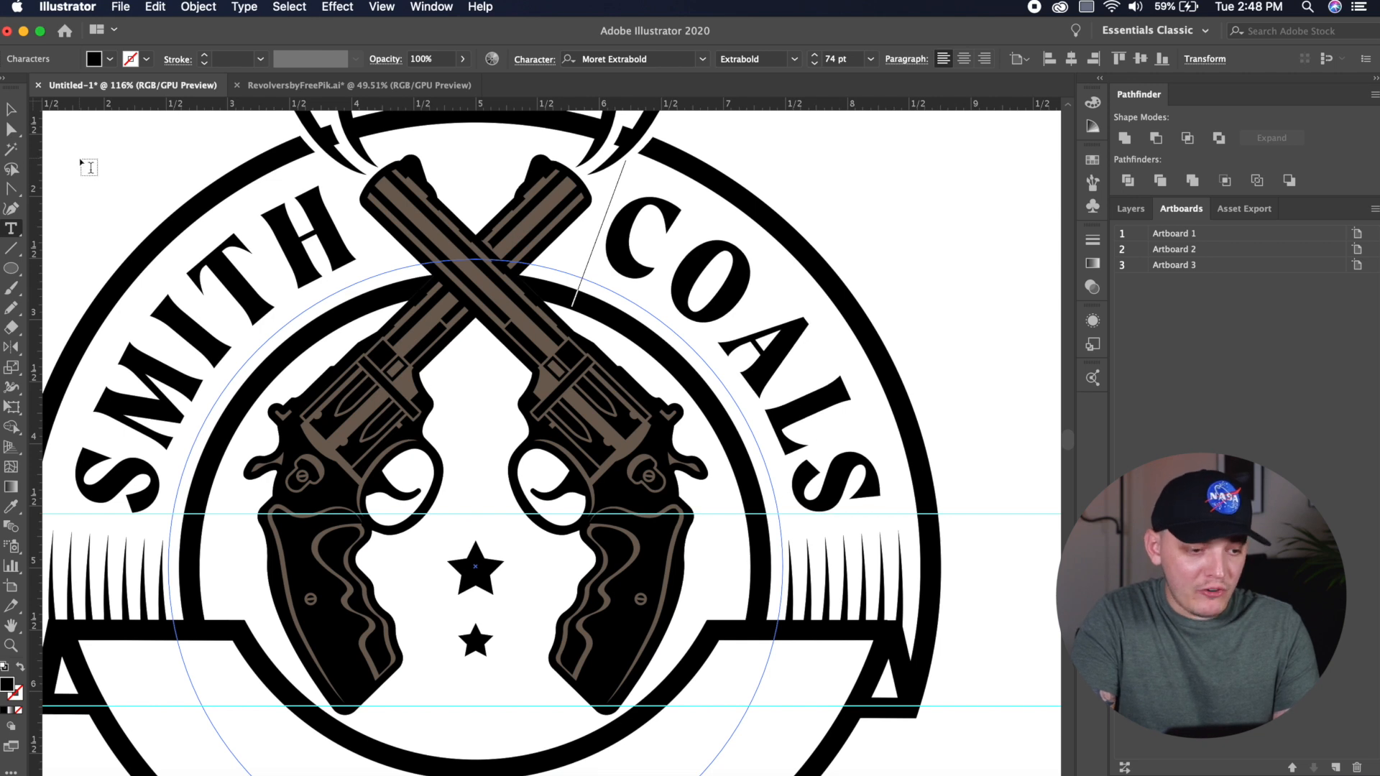
pyautogui.click(11, 110)
pyautogui.click(878, 187)
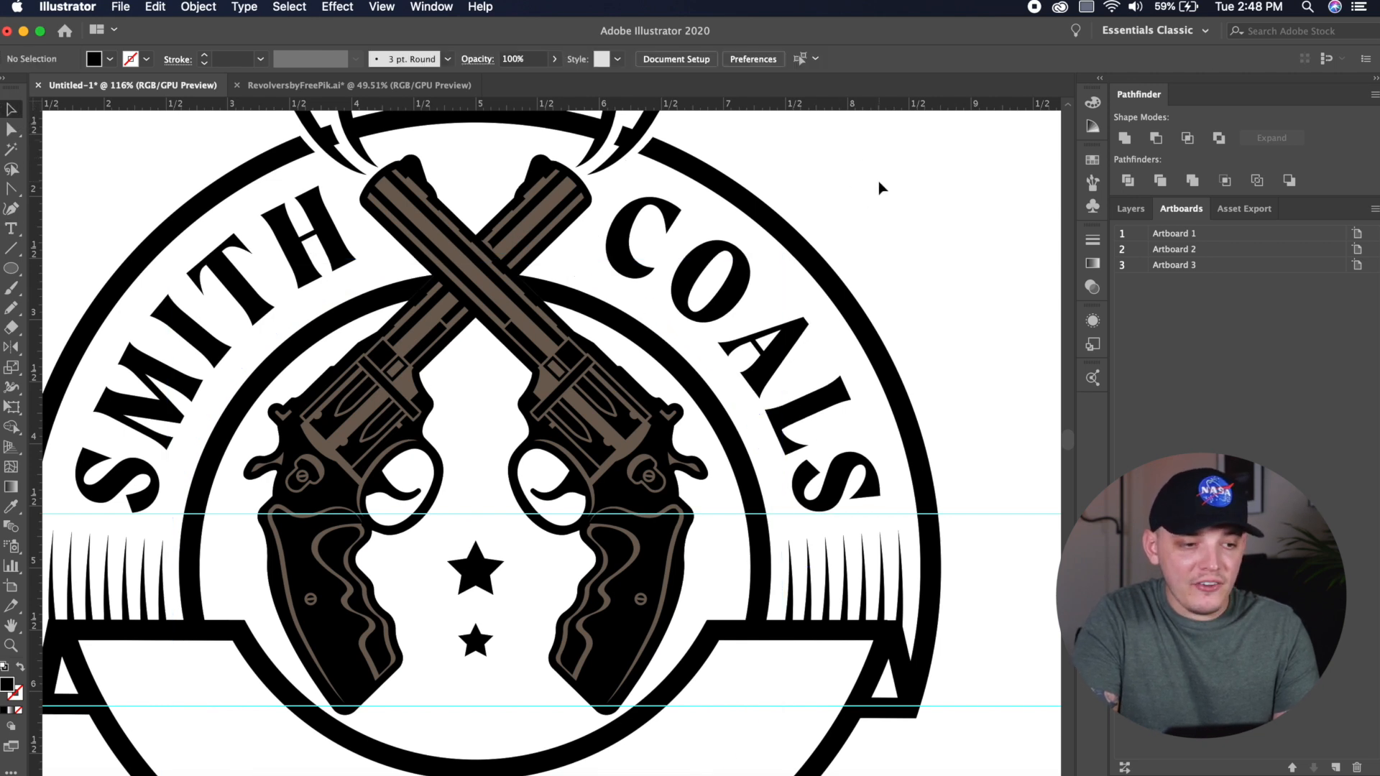
pyautogui.press('super+0')
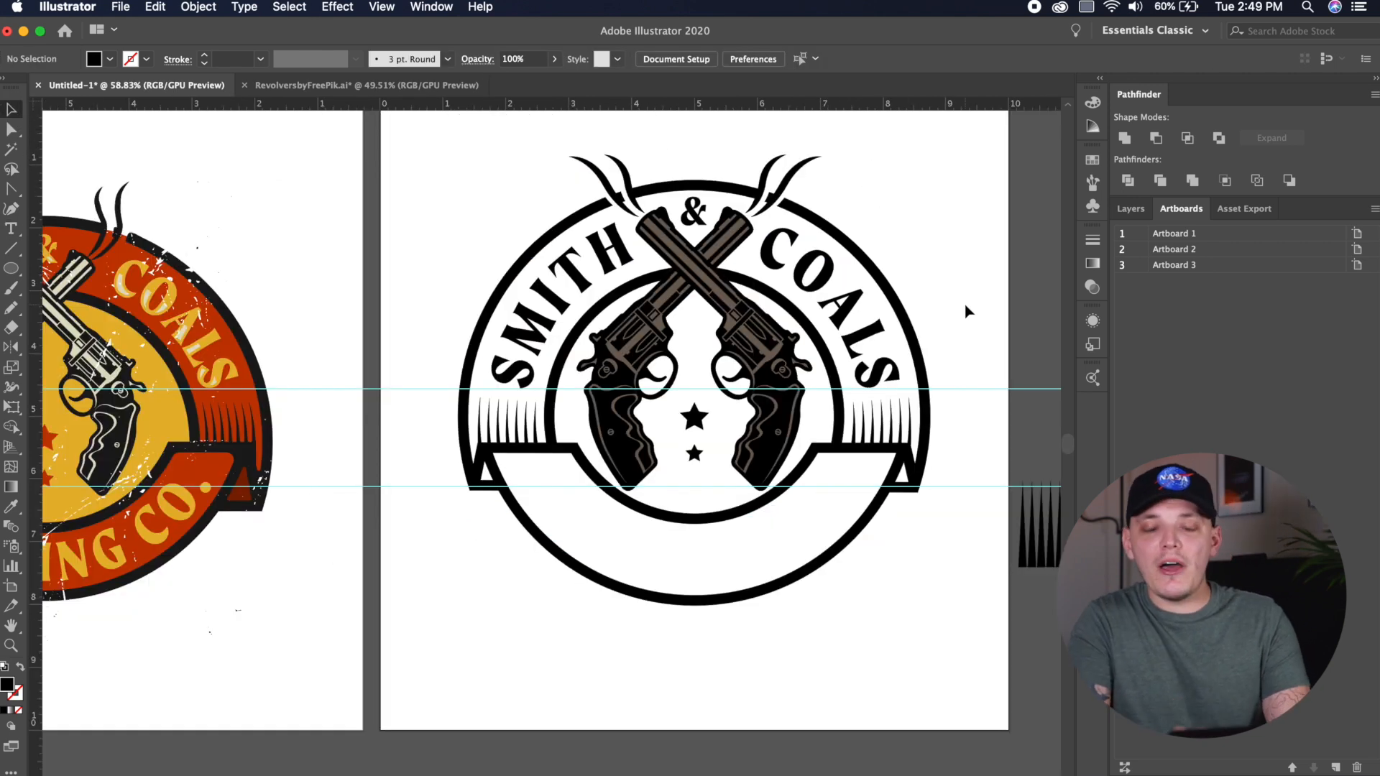
# - Draw a circle about 5.5 in wide over the badge and set CLOTHING CO. centred along its lower inside at 74 pt
pyautogui.scroll(3, 966, 312)
pyautogui.moveTo(688, 423); pyautogui.dragTo(712, 405)
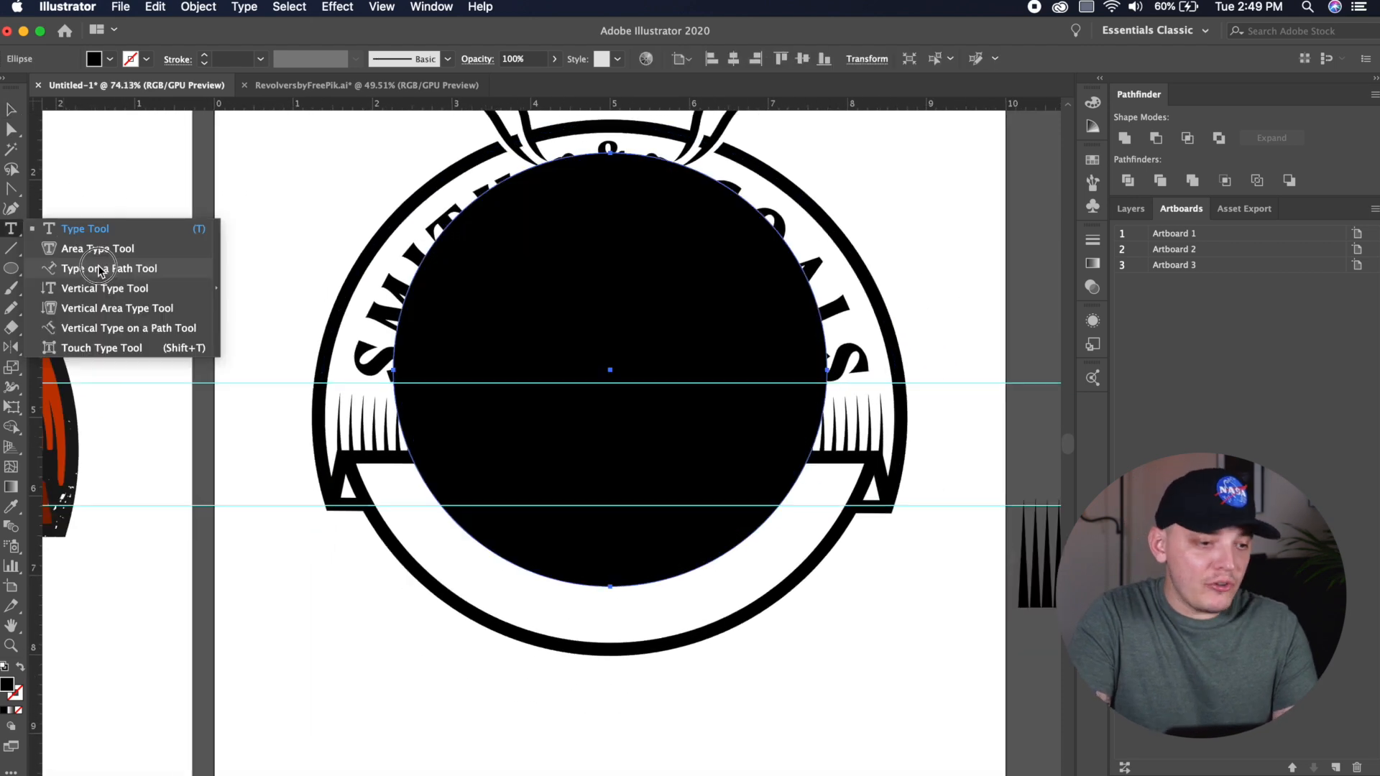
pyautogui.click(99, 266)
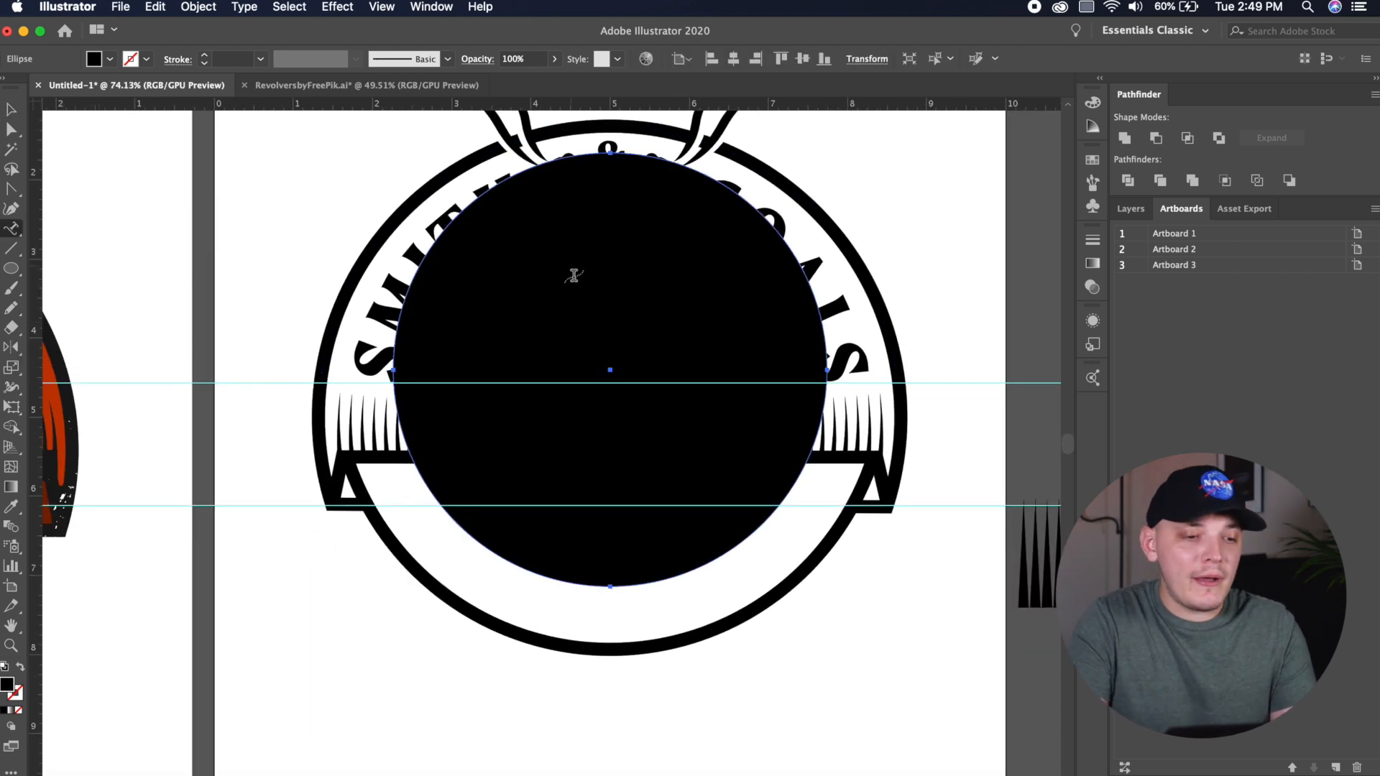
pyautogui.click(466, 527)
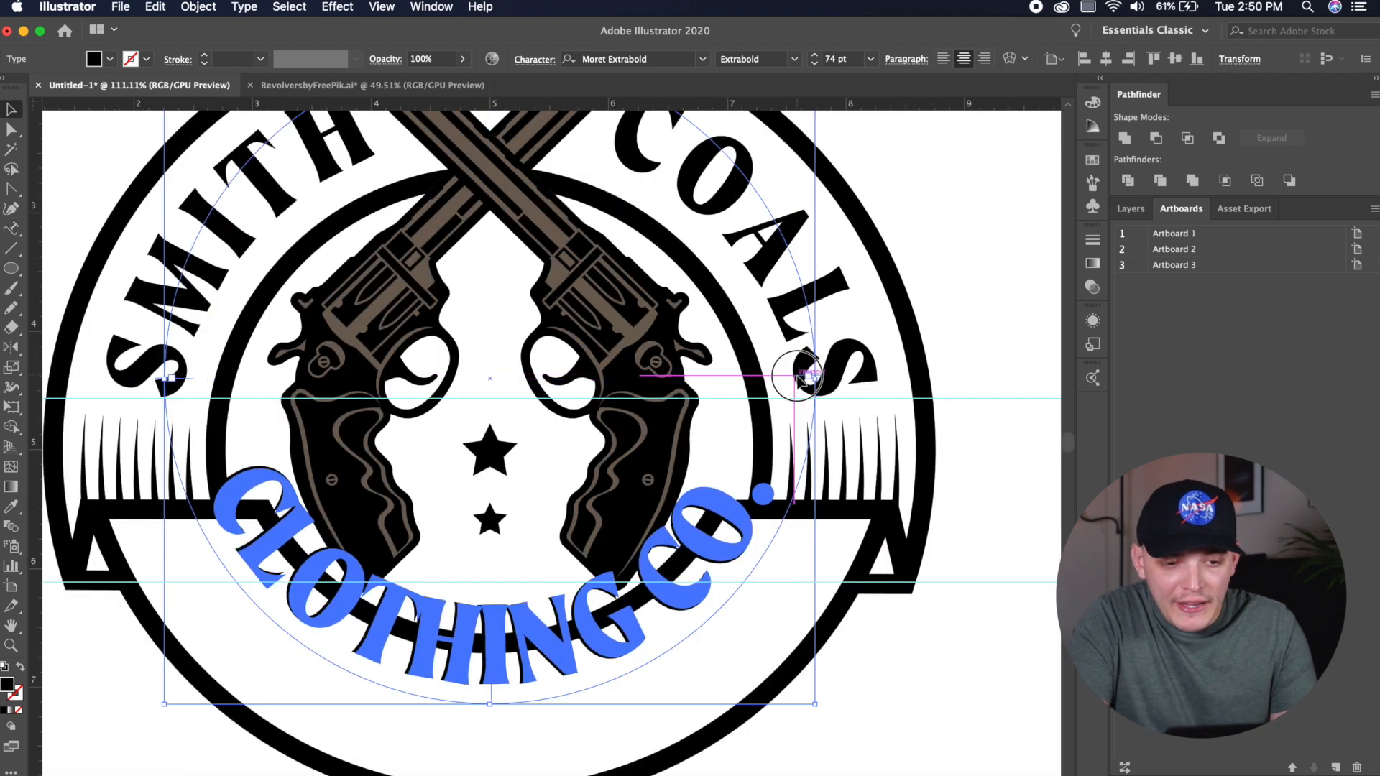
pyautogui.moveTo(806, 376); pyautogui.dragTo(798, 374)
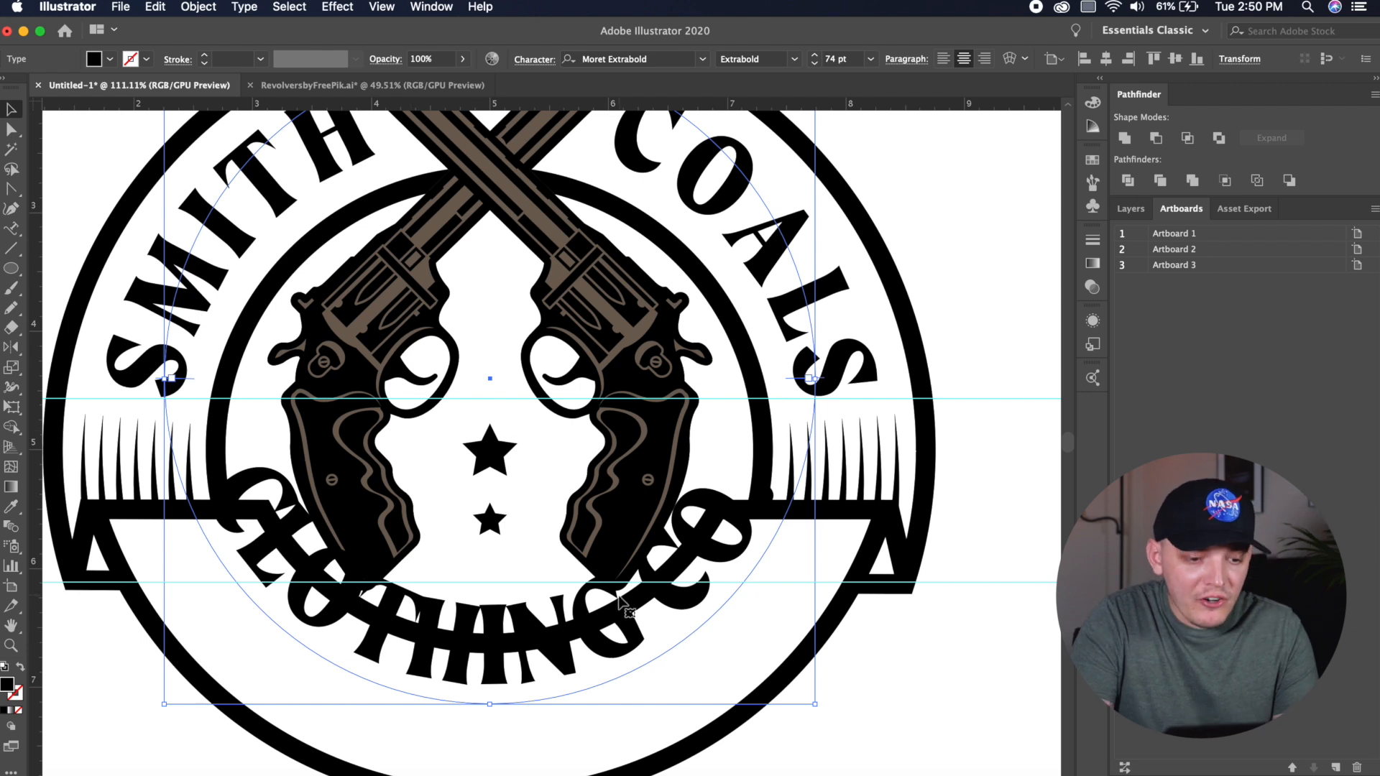
# - Lower the baseline of CLOTHING CO so it sits inside the banner, and adjust the spacing between L and O
pyautogui.click(545, 69)
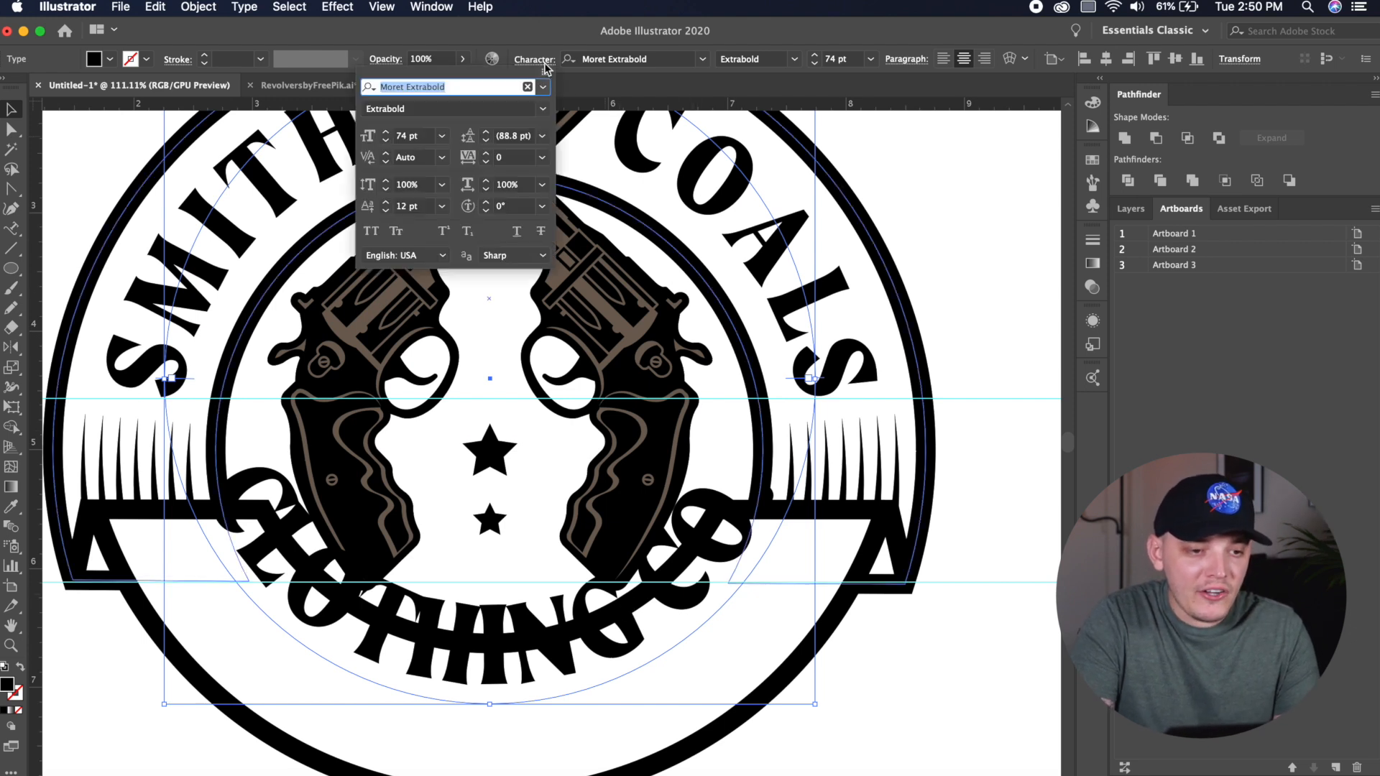
pyautogui.click(385, 210)
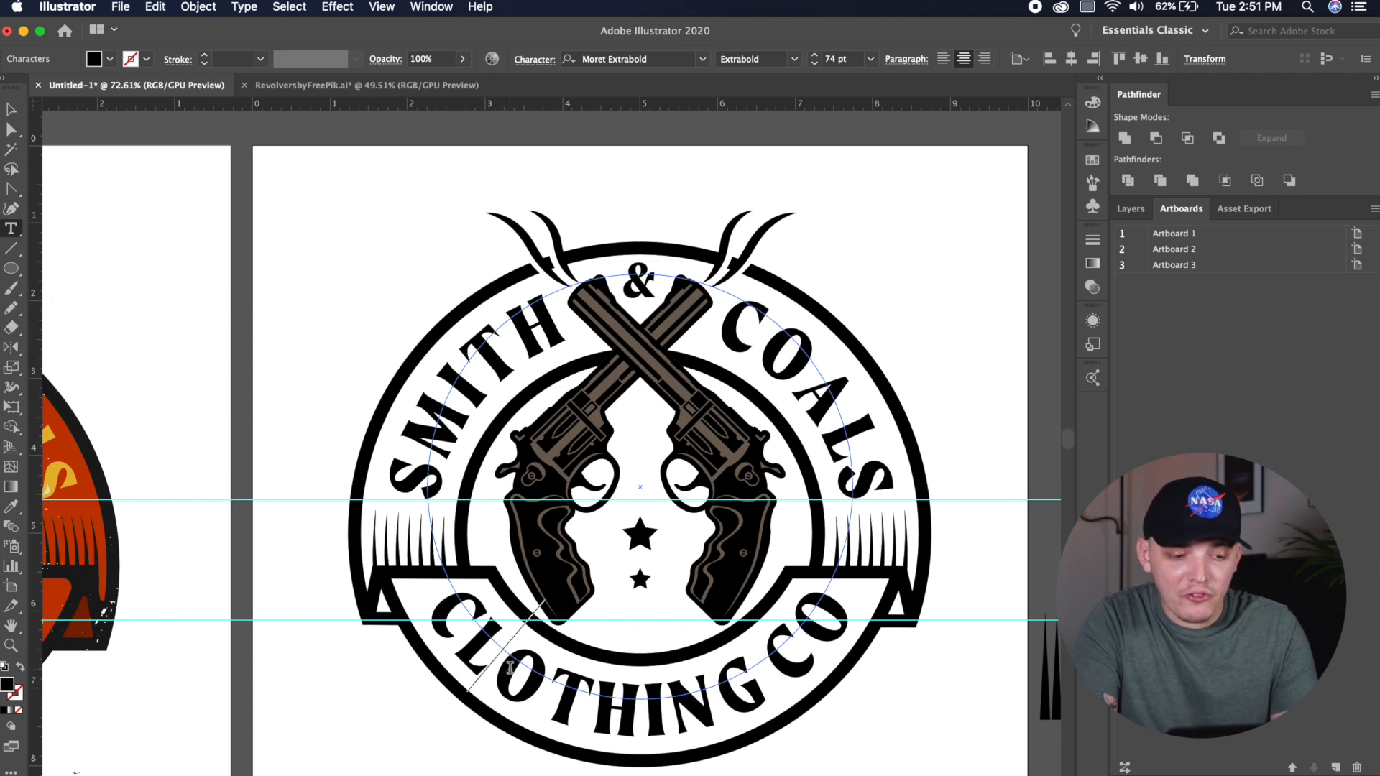
pyautogui.moveTo(502, 666); pyautogui.dragTo(504, 666)
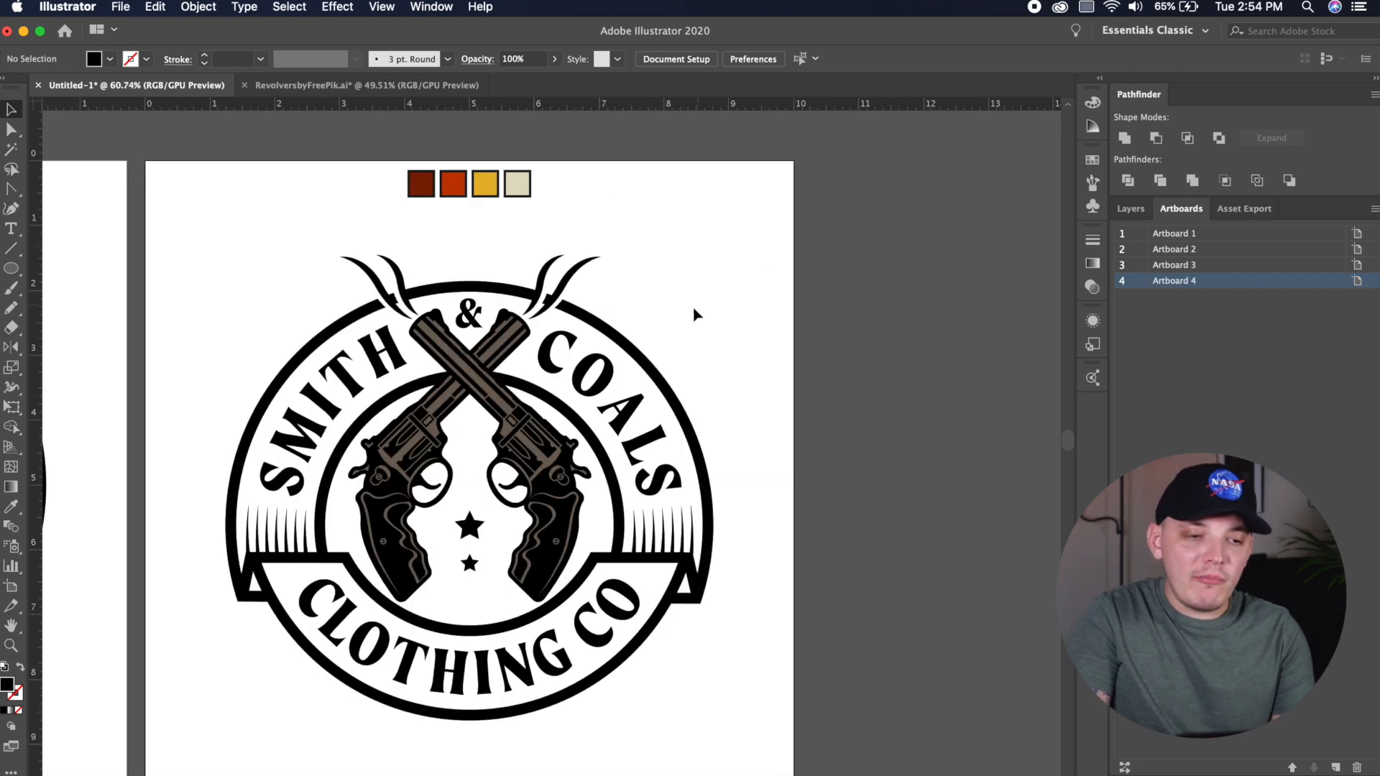
# - Convert all the text in the badge copy on Artboard 4 to outlines
pyautogui.moveTo(732, 253); pyautogui.dragTo(204, 732)
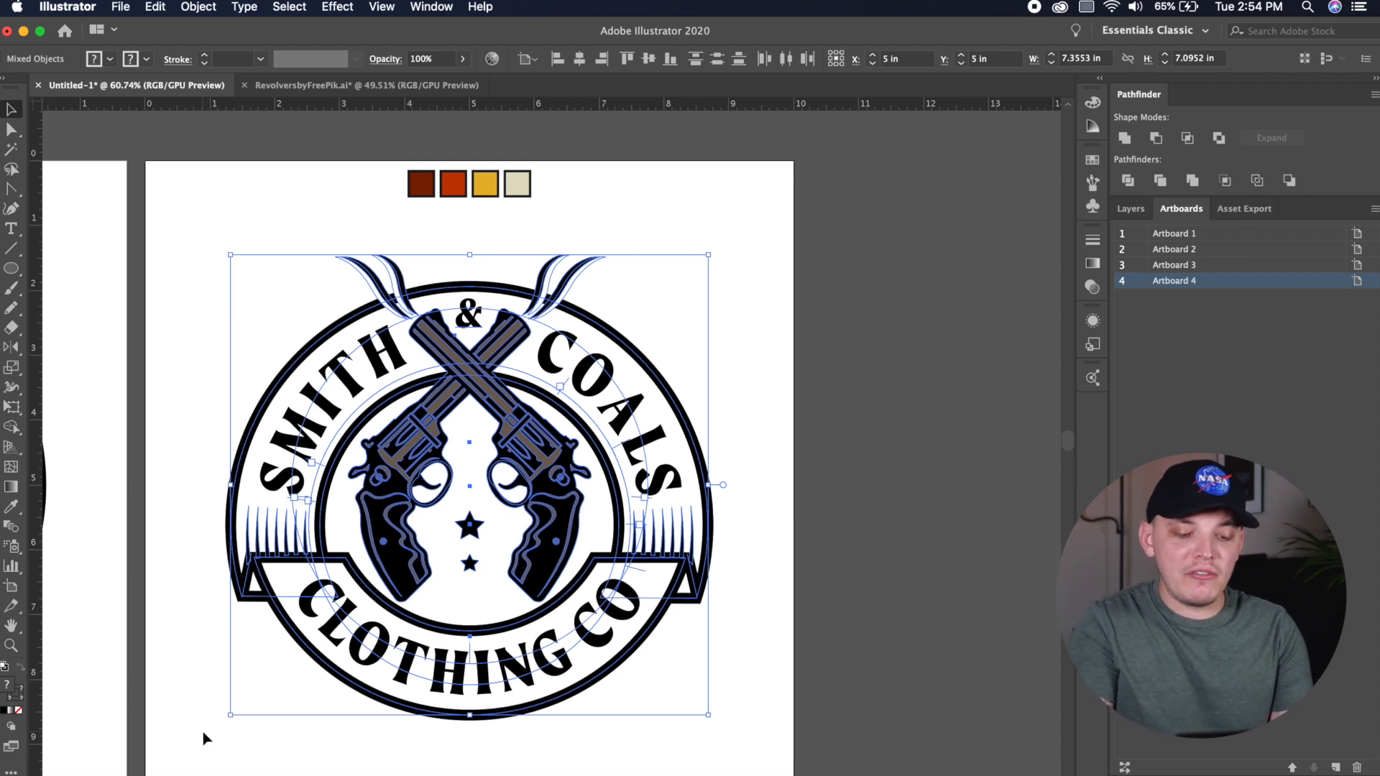
pyautogui.press('super+shift+o')
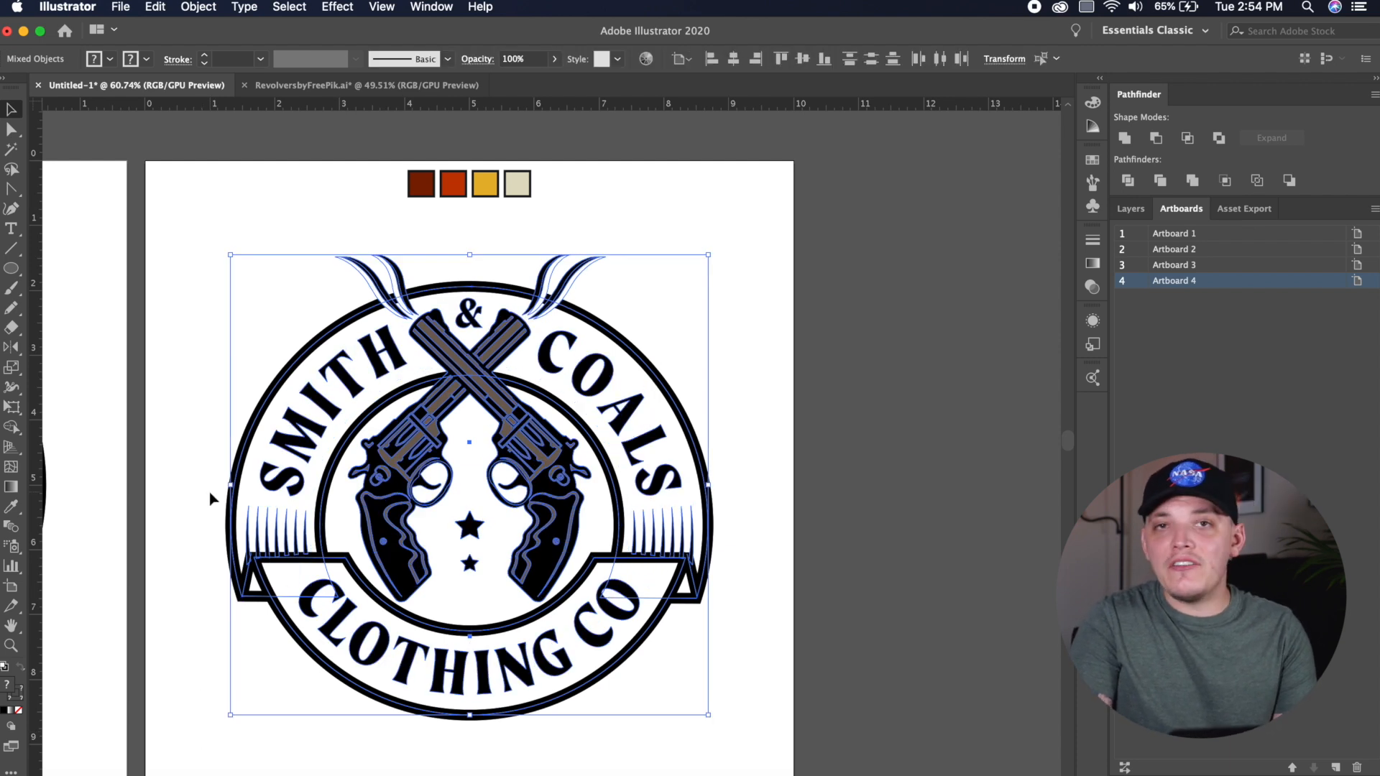
pyautogui.click(173, 406)
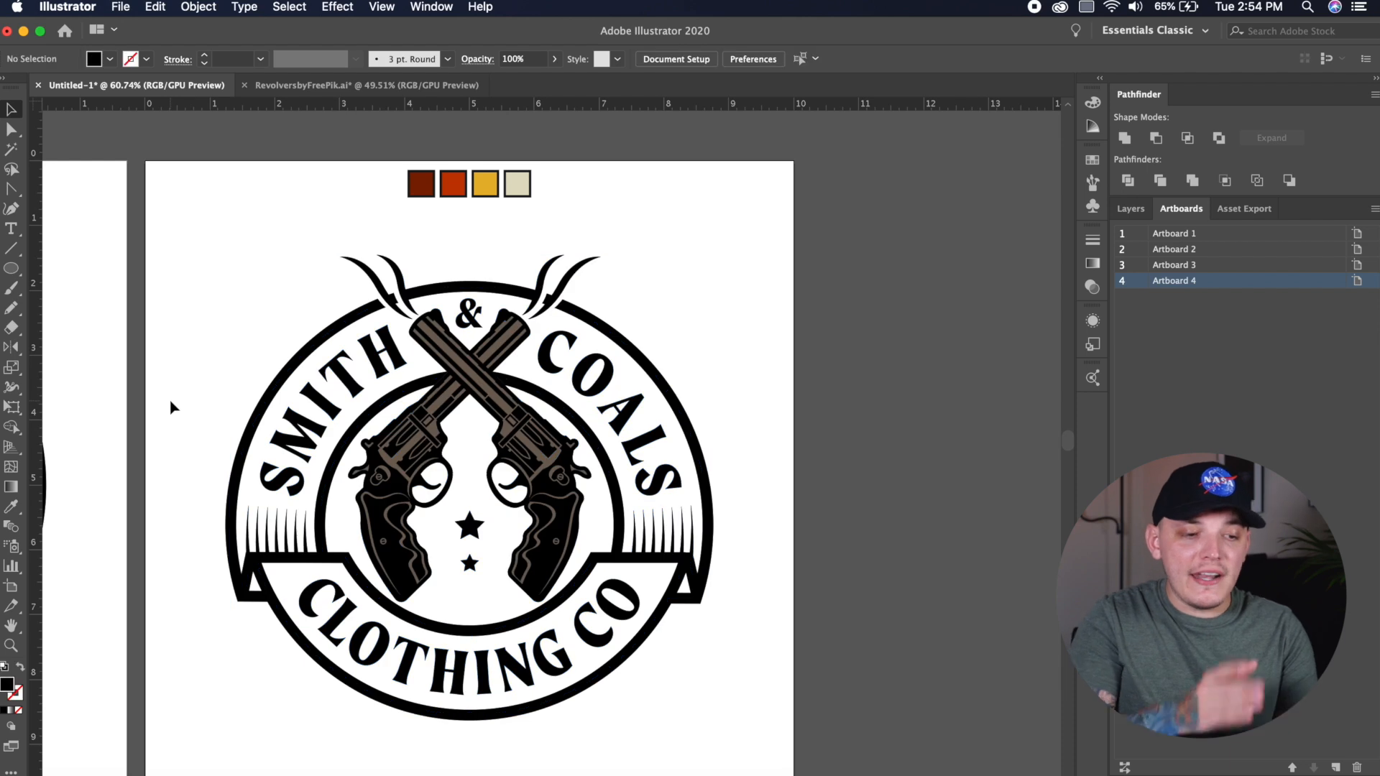
# - Fill all the outlined lettering with the yellow sampled from the palette squares
pyautogui.click(351, 383)
pyautogui.click(9, 508)
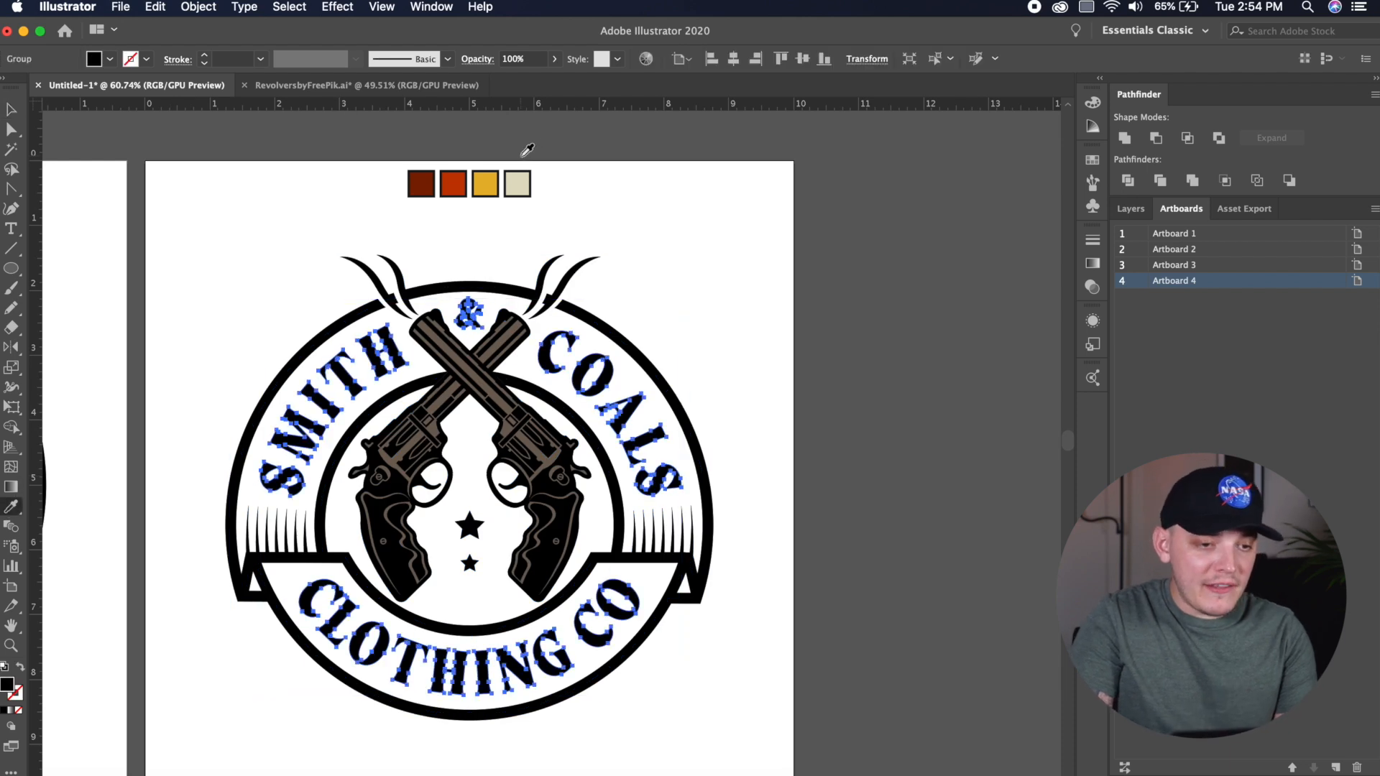
pyautogui.click(485, 184)
pyautogui.press('a')
pyautogui.click(669, 238)
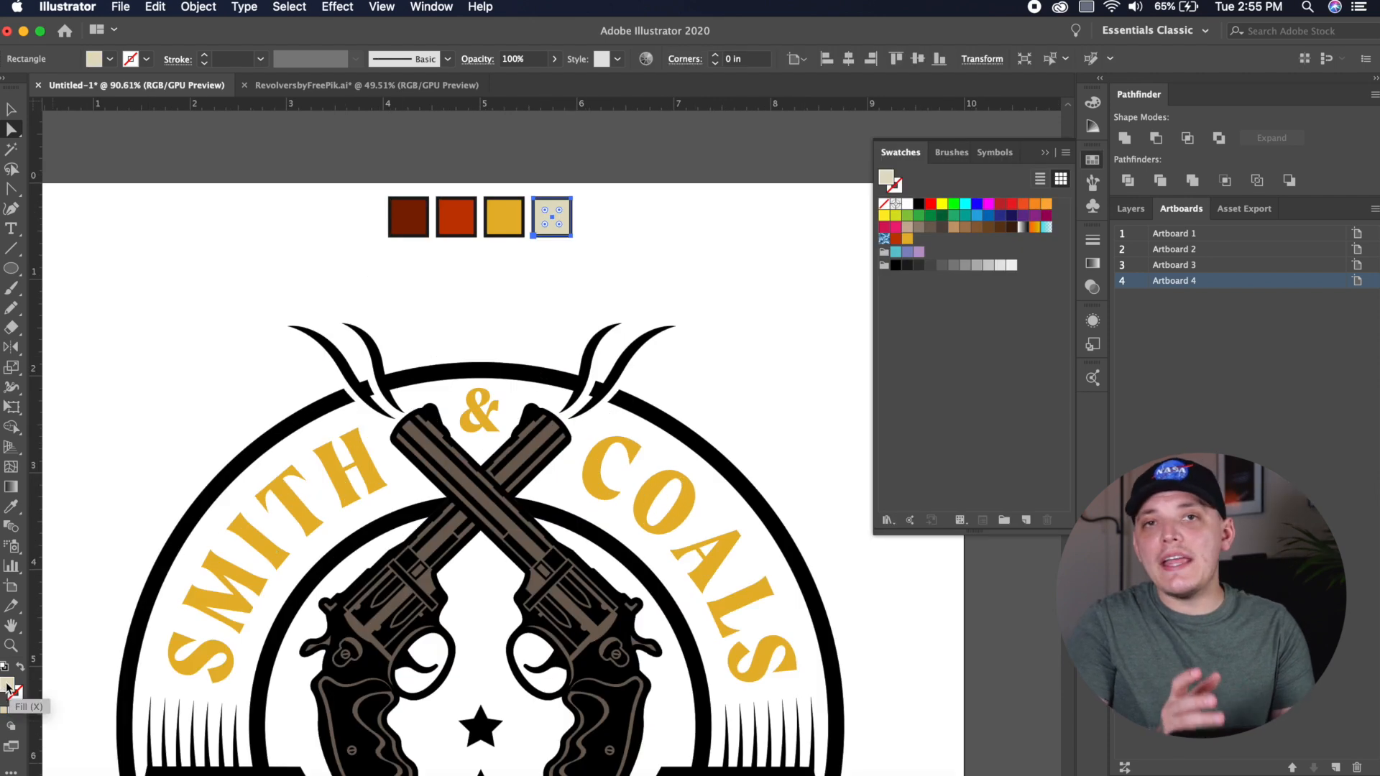
# - Add the cream and dark red-brown palette colours to the document's swatches
pyautogui.moveTo(7, 688); pyautogui.dragTo(918, 240)
pyautogui.click(411, 218)
pyautogui.click(635, 238)
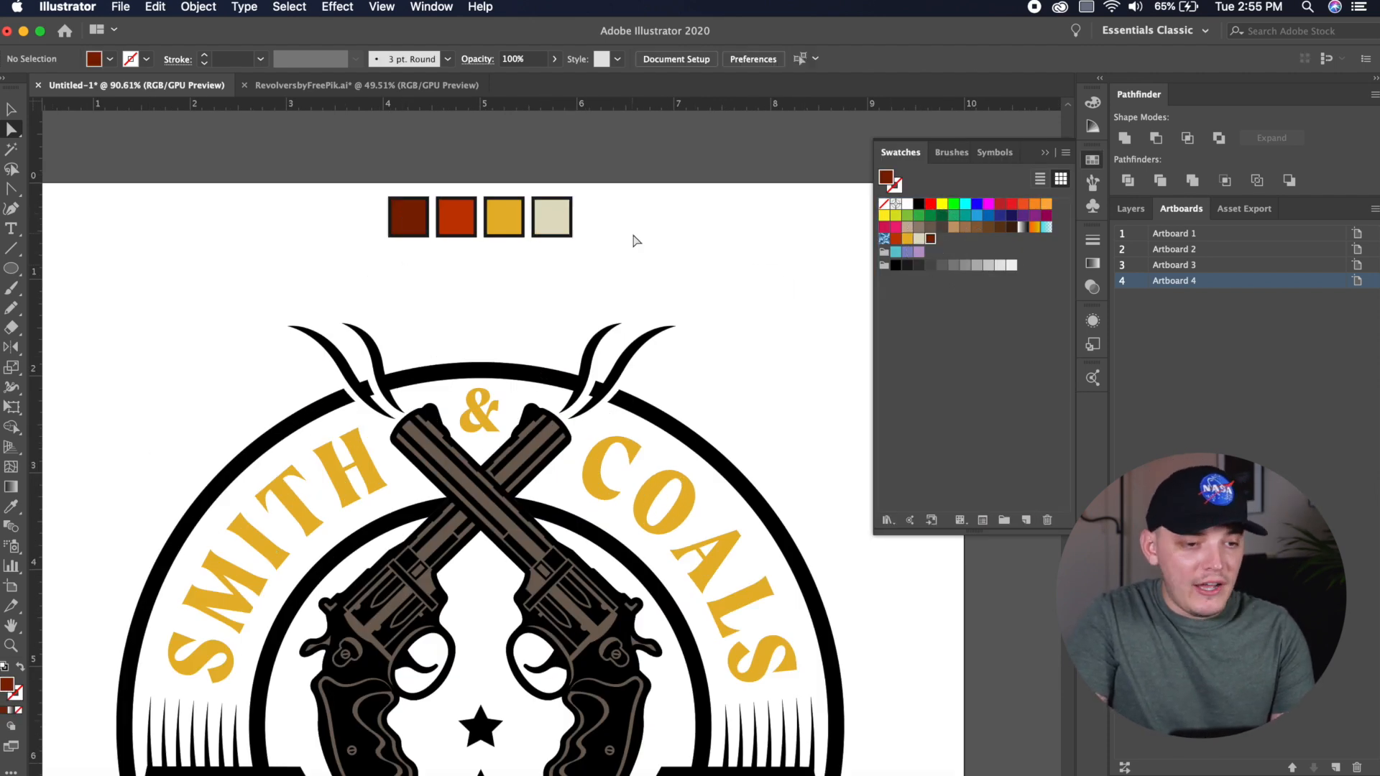
# - Recolour the silhouette behind the revolver line art with the cream swatch
pyautogui.scroll(5, 635, 238)
pyautogui.scroll(-4, 726, 166)
pyautogui.hscroll(-3, 726, 165)
pyautogui.scroll(-3, 726, 165)
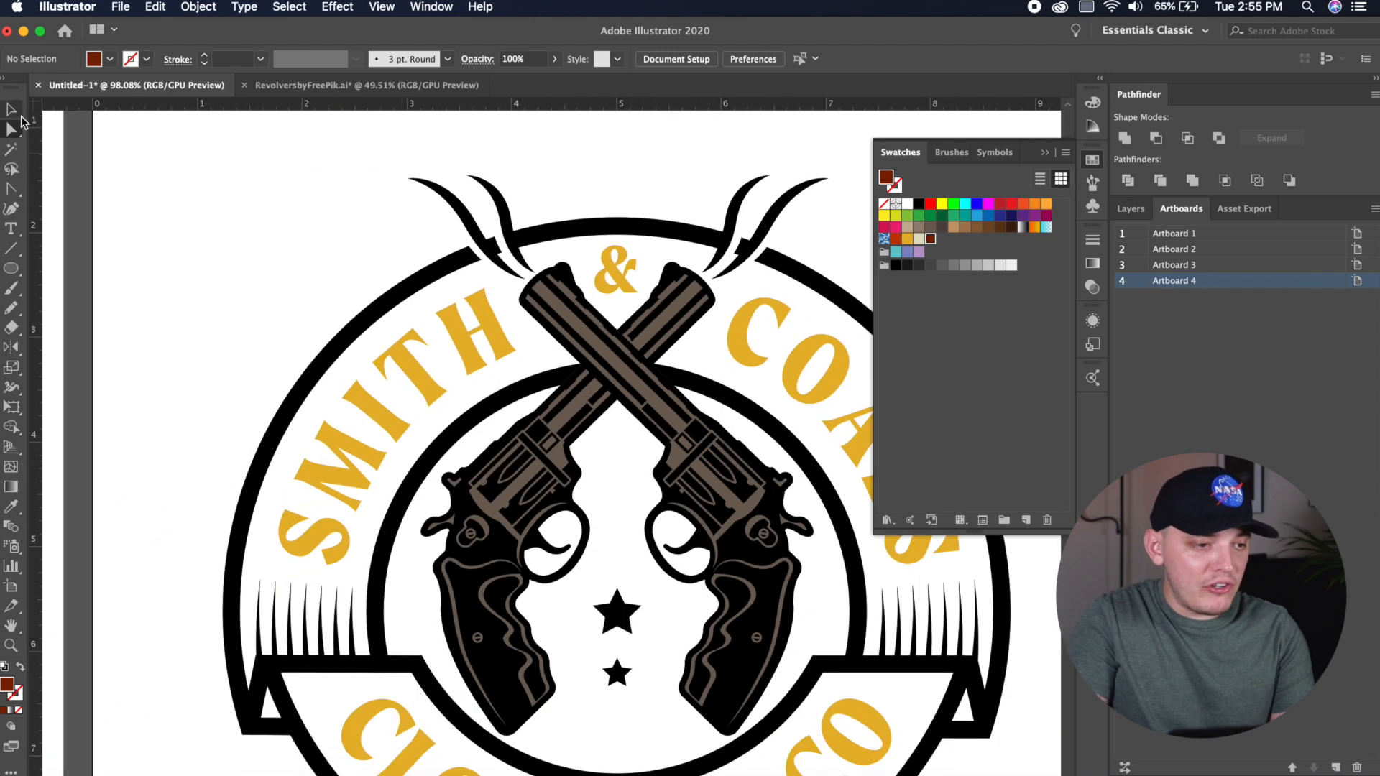
pyautogui.scroll(4, 767, 460)
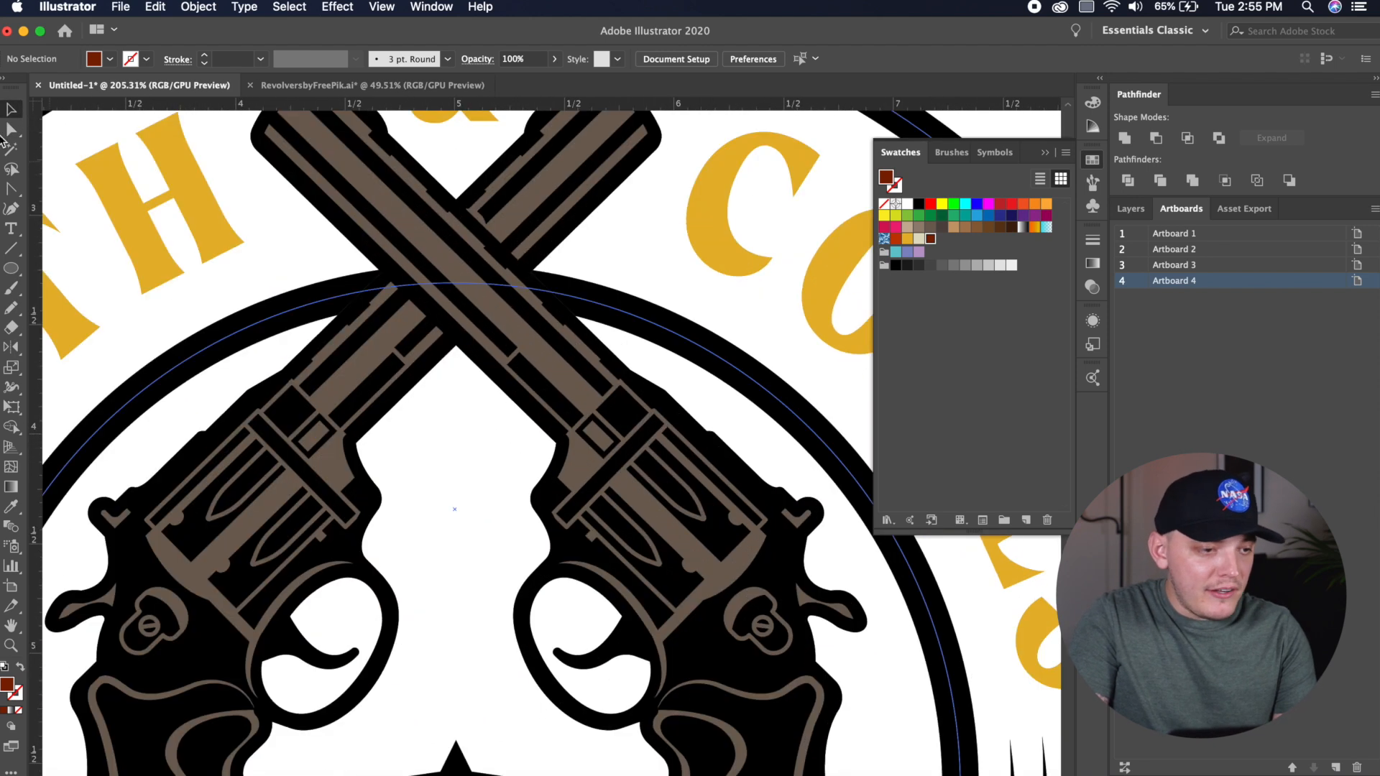
pyautogui.press('a')
pyautogui.click(260, 328)
pyautogui.click(112, 59)
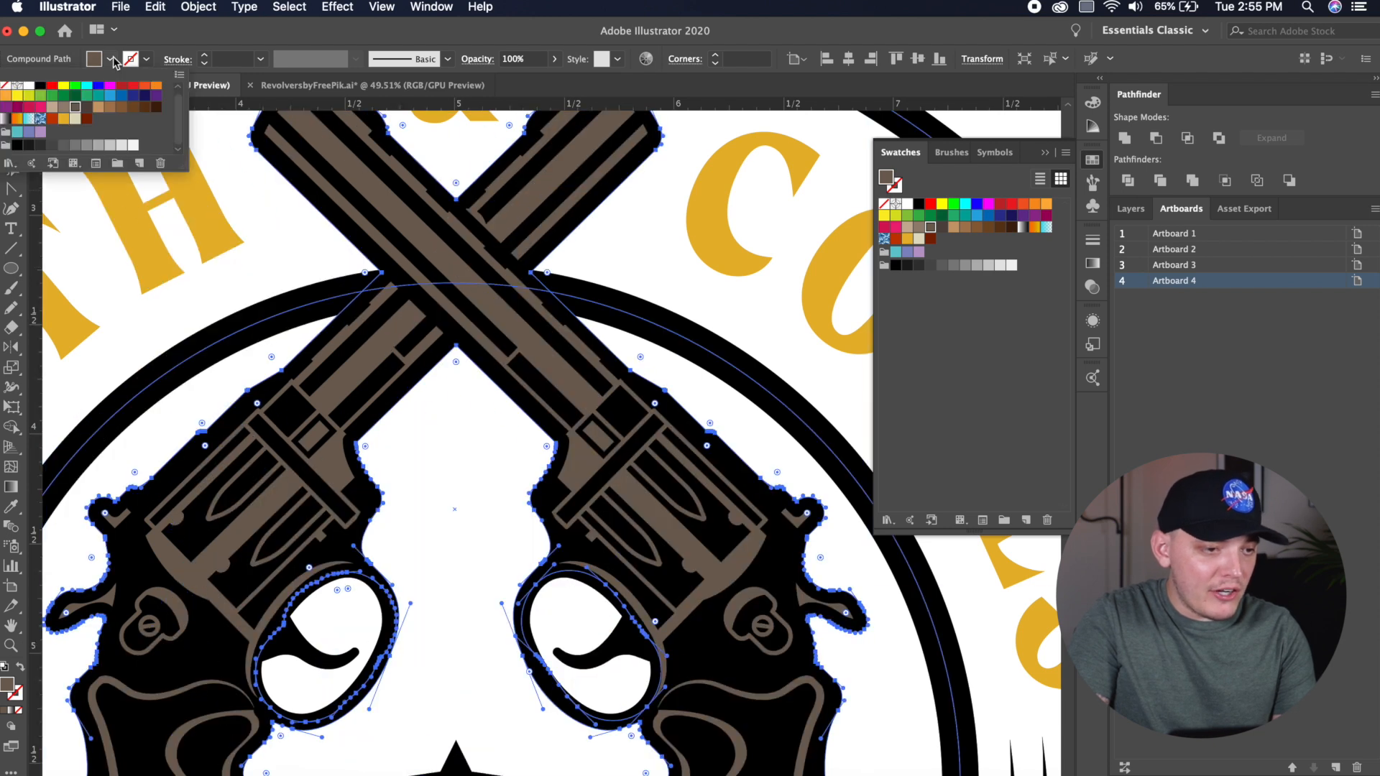
pyautogui.click(74, 119)
pyautogui.press('Escape')
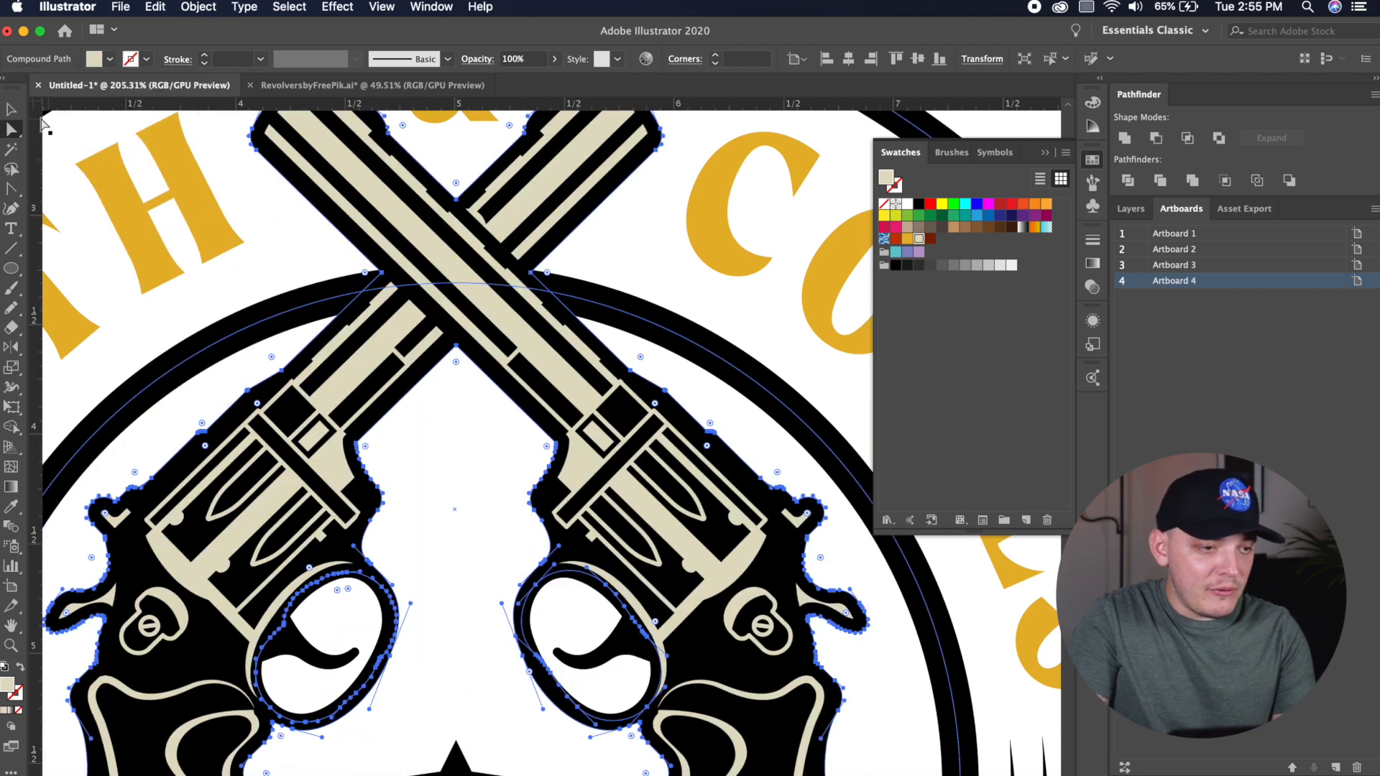
# - Fill the badge's outer ring and the lower lettering banner with the red palette swatch
pyautogui.click(14, 108)
pyautogui.scroll(-5, 540, 273)
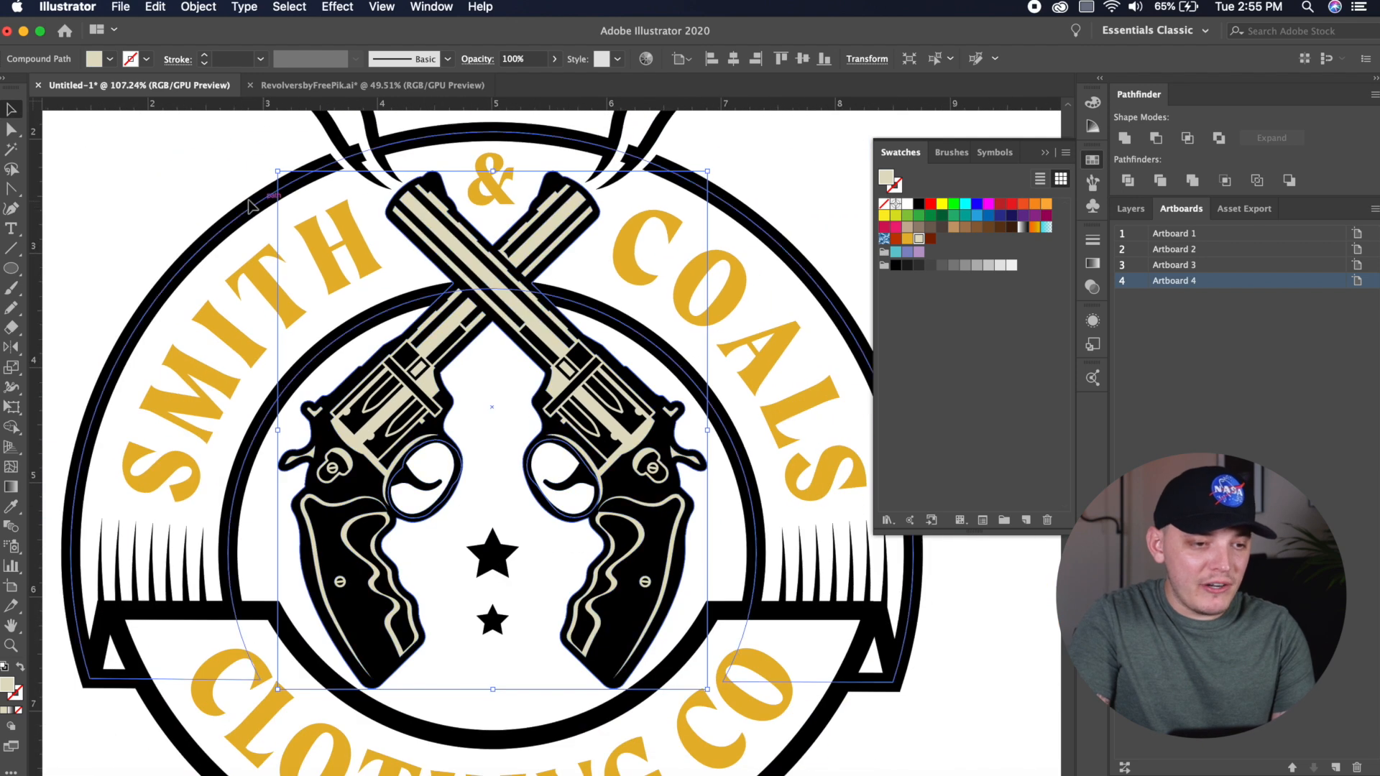
pyautogui.hscroll(-5, 210, 170)
pyautogui.click(491, 202)
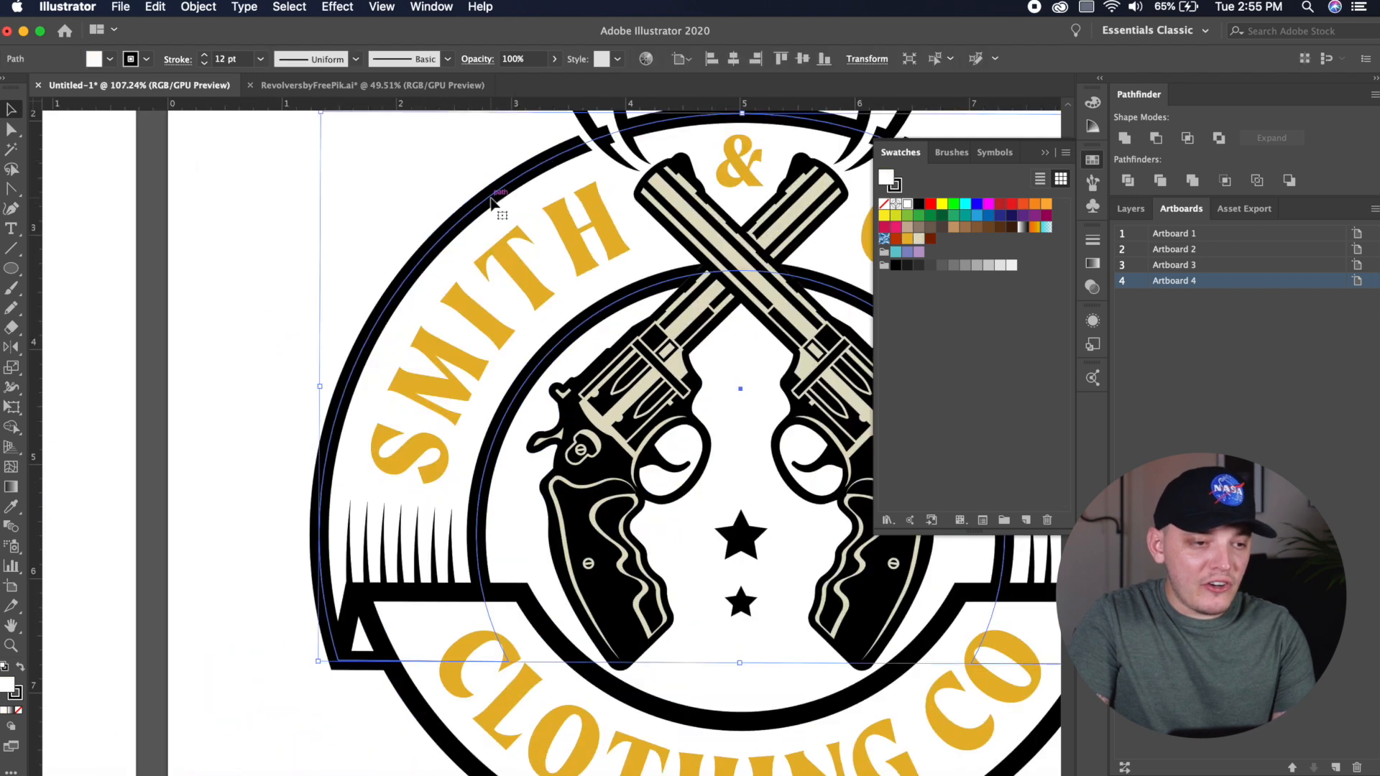
pyautogui.click(103, 64)
pyautogui.click(53, 120)
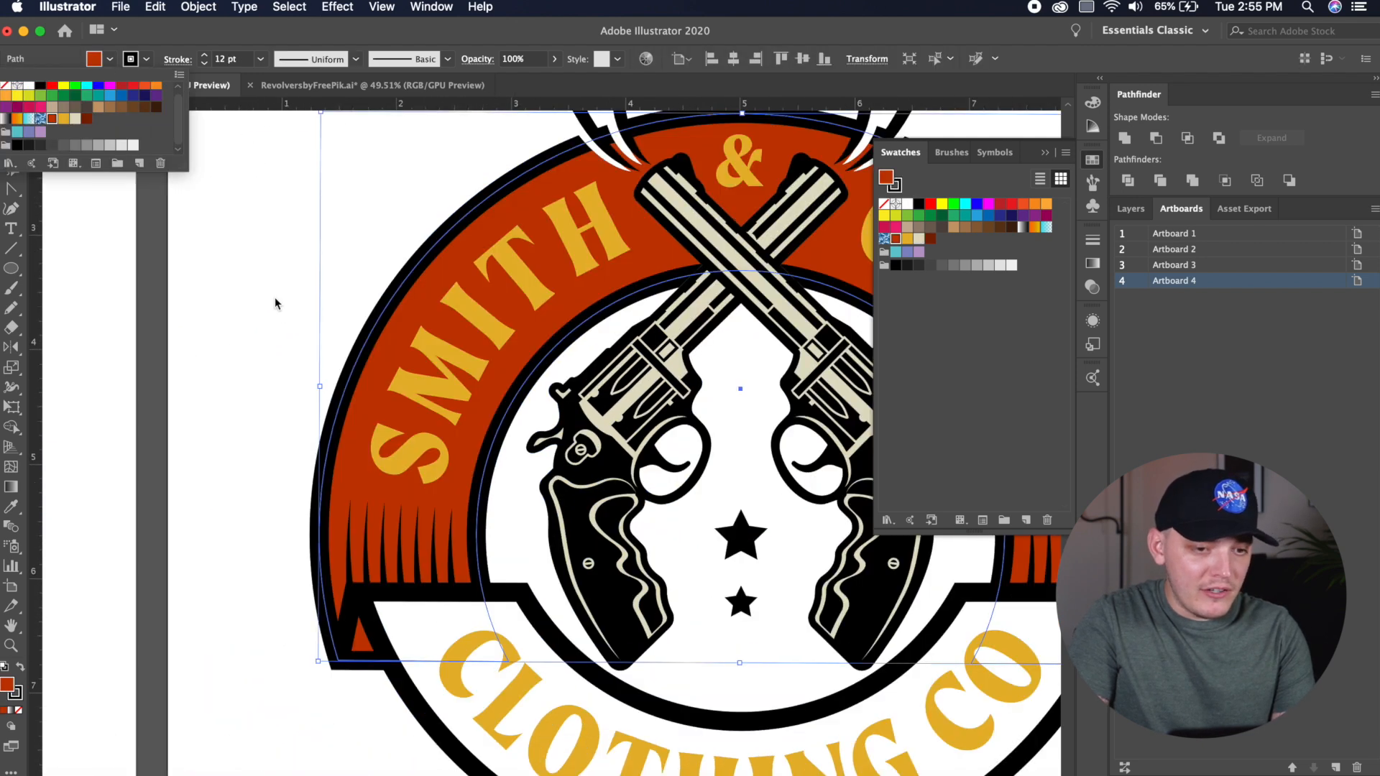
pyautogui.click(307, 292)
pyautogui.scroll(-5, 413, 220)
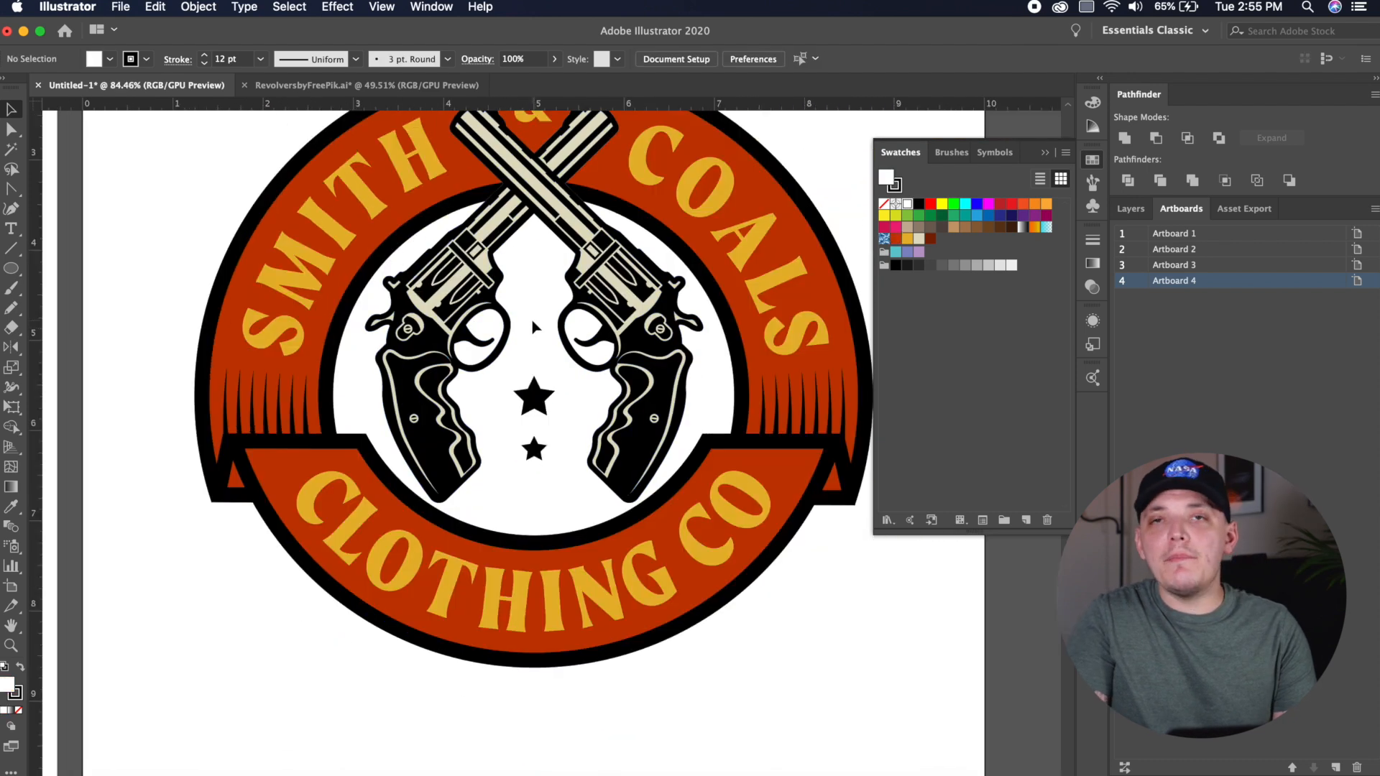
# - Draw a circle about 4.62 in wide centred over the badge's inner ring, with a yellow palette fill and no stroke
pyautogui.click(11, 268)
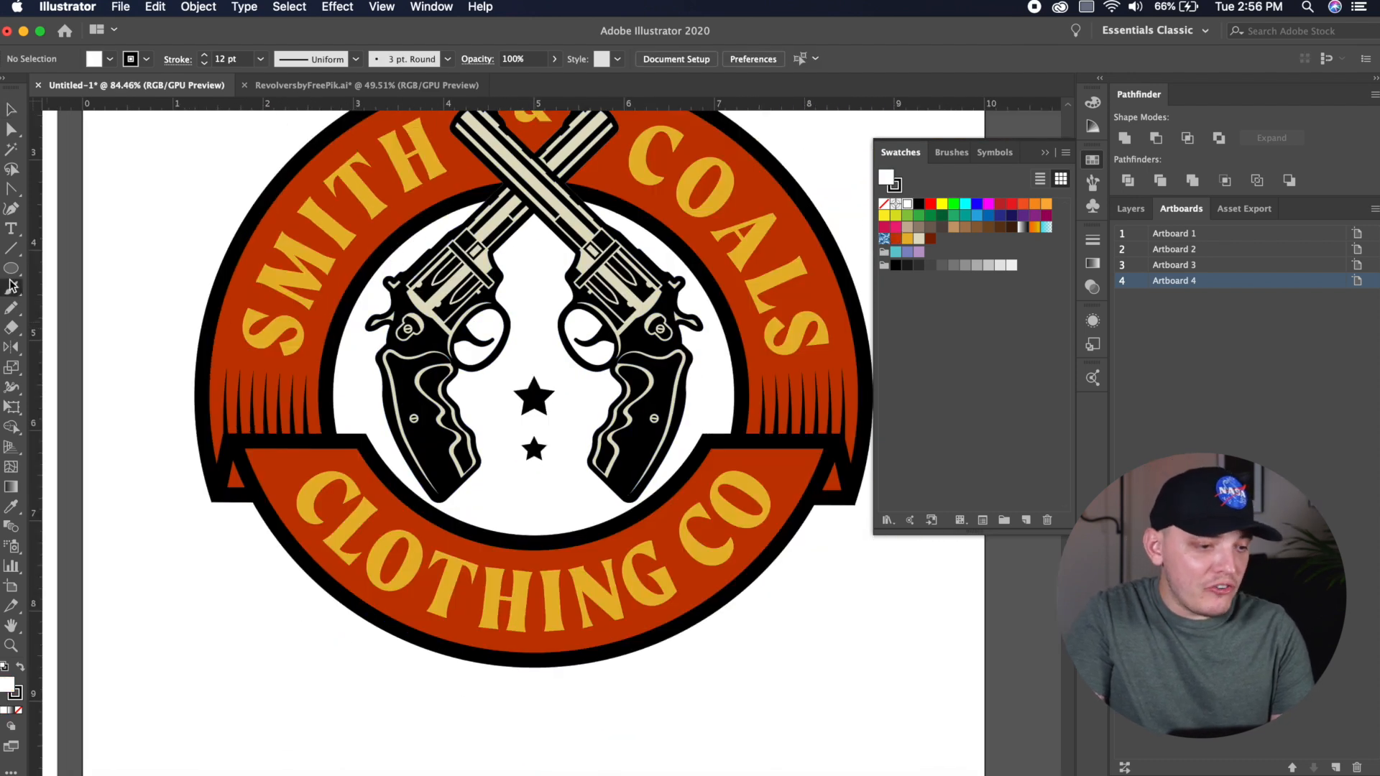
pyautogui.moveTo(533, 390); pyautogui.dragTo(745, 521)
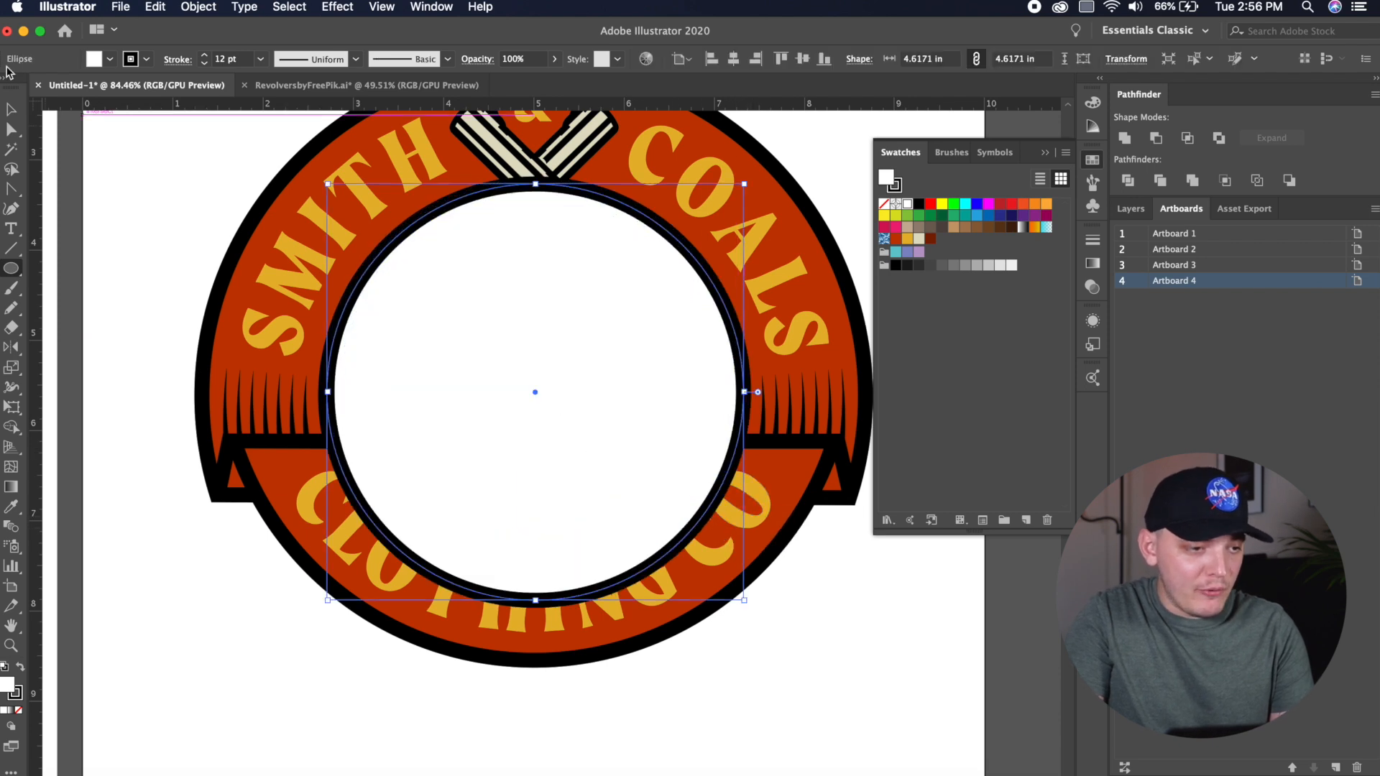
pyautogui.click(143, 55)
pyautogui.click(7, 85)
pyautogui.click(106, 60)
pyautogui.click(73, 118)
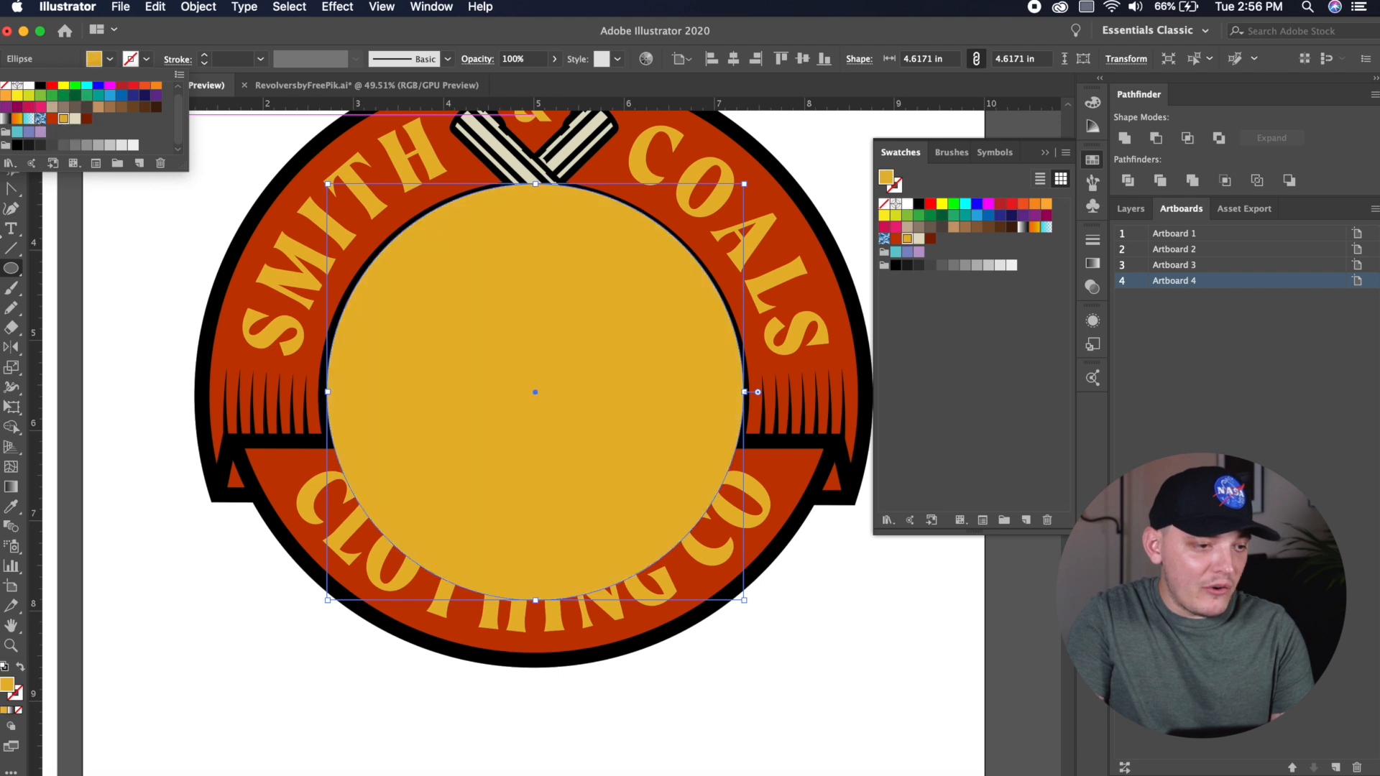
# - Send the yellow circle behind all the badge artwork and put away the floating swatches
pyautogui.press('super+shift+bracketleft')
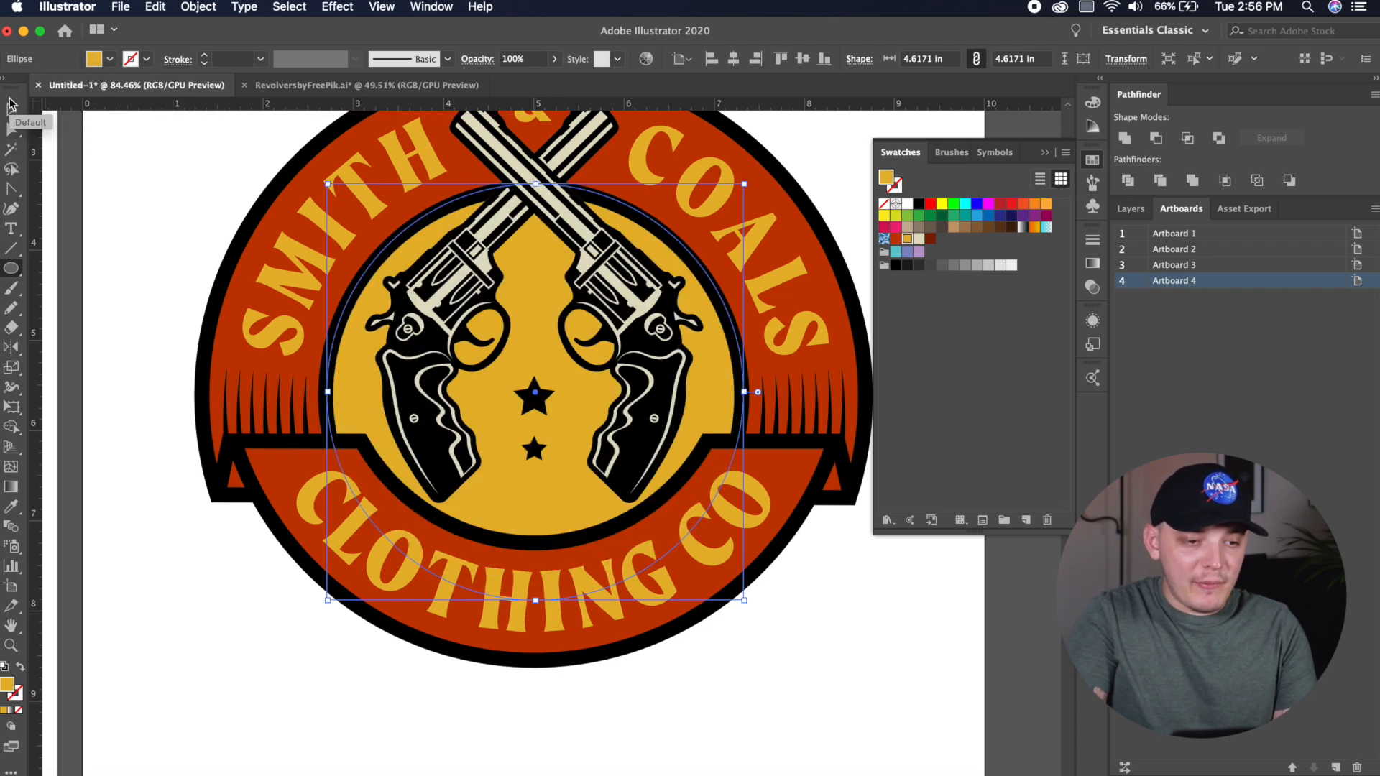
pyautogui.click(12, 110)
pyautogui.click(194, 221)
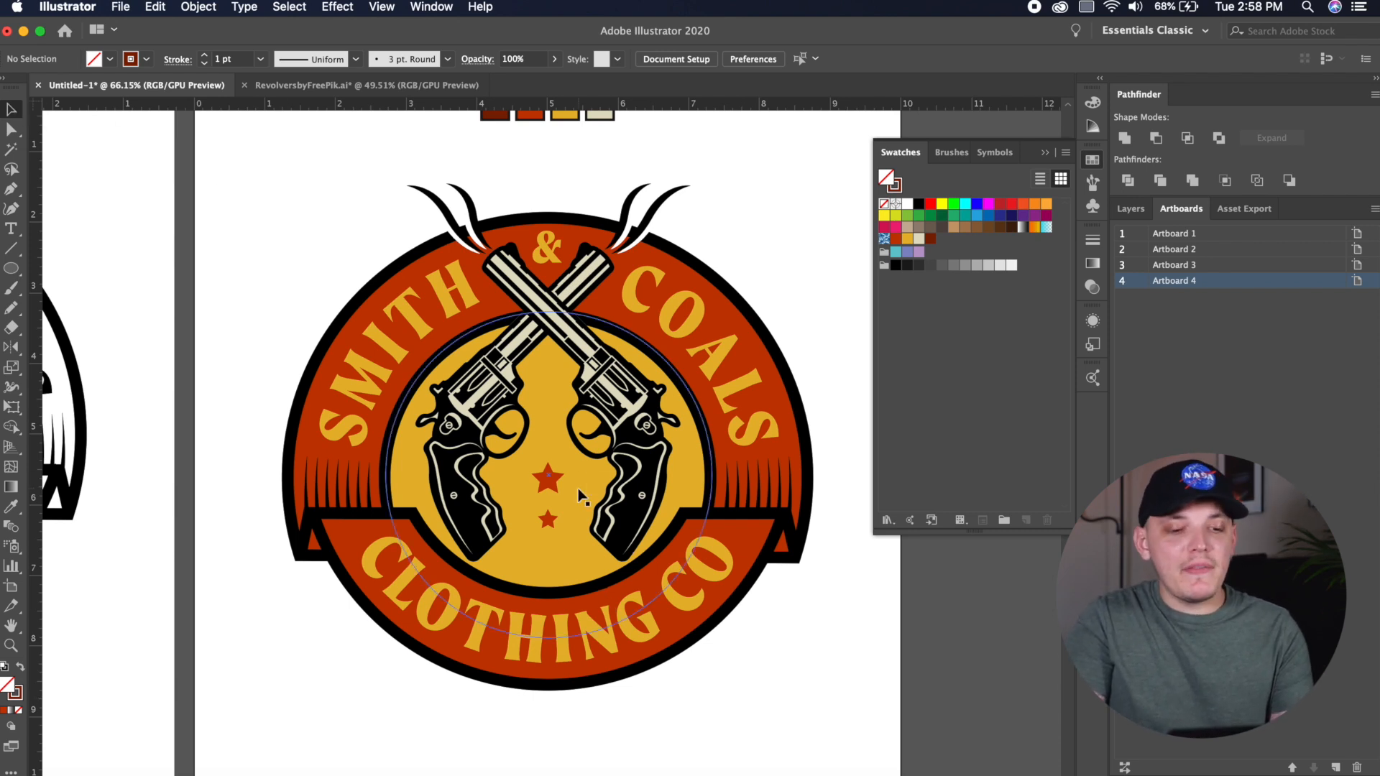
pyautogui.click(1043, 152)
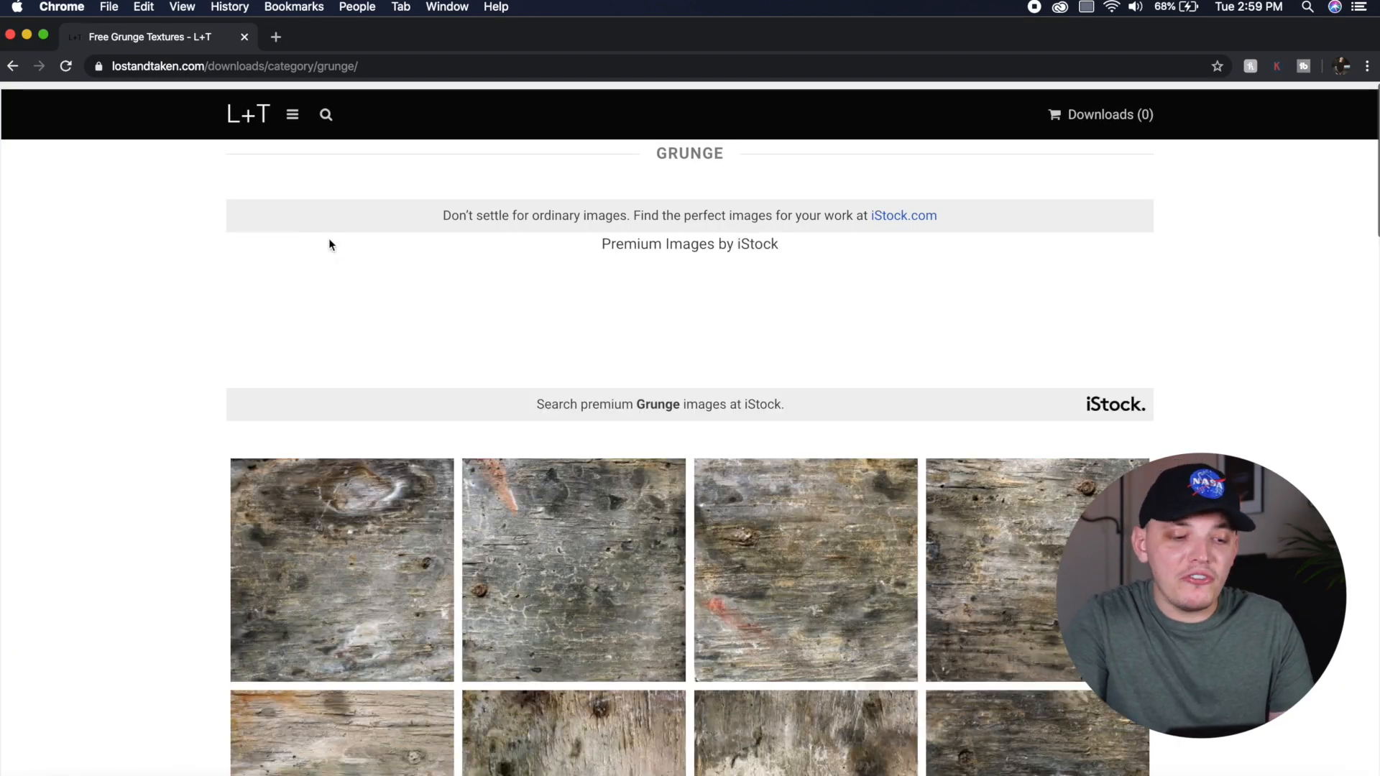
# - In the browser, look through the grunge textures on lostandtaken.com, open the speckled Dirty Grunge Texture and copy its image
pyautogui.scroll(-5, 554, 460)
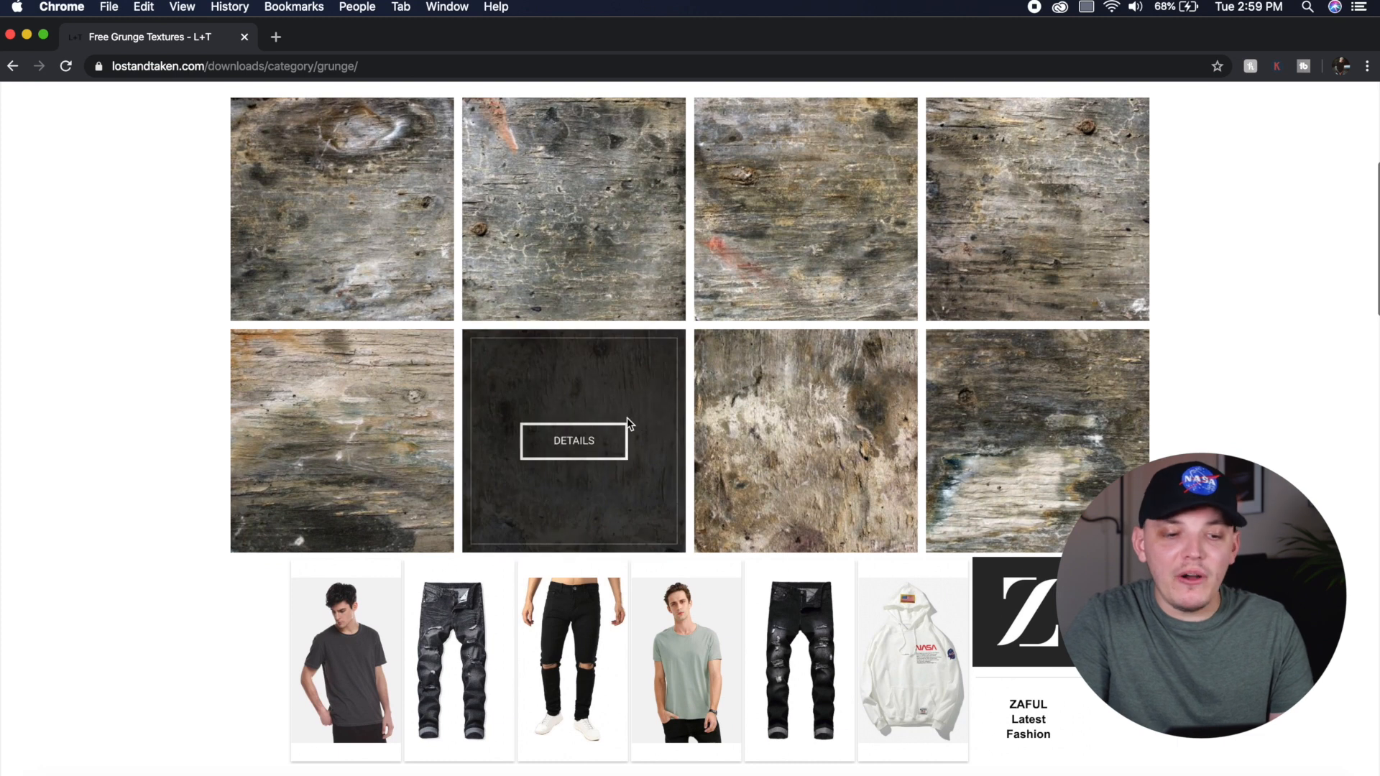
pyautogui.scroll(-2, 626, 417)
pyautogui.scroll(-7, 627, 424)
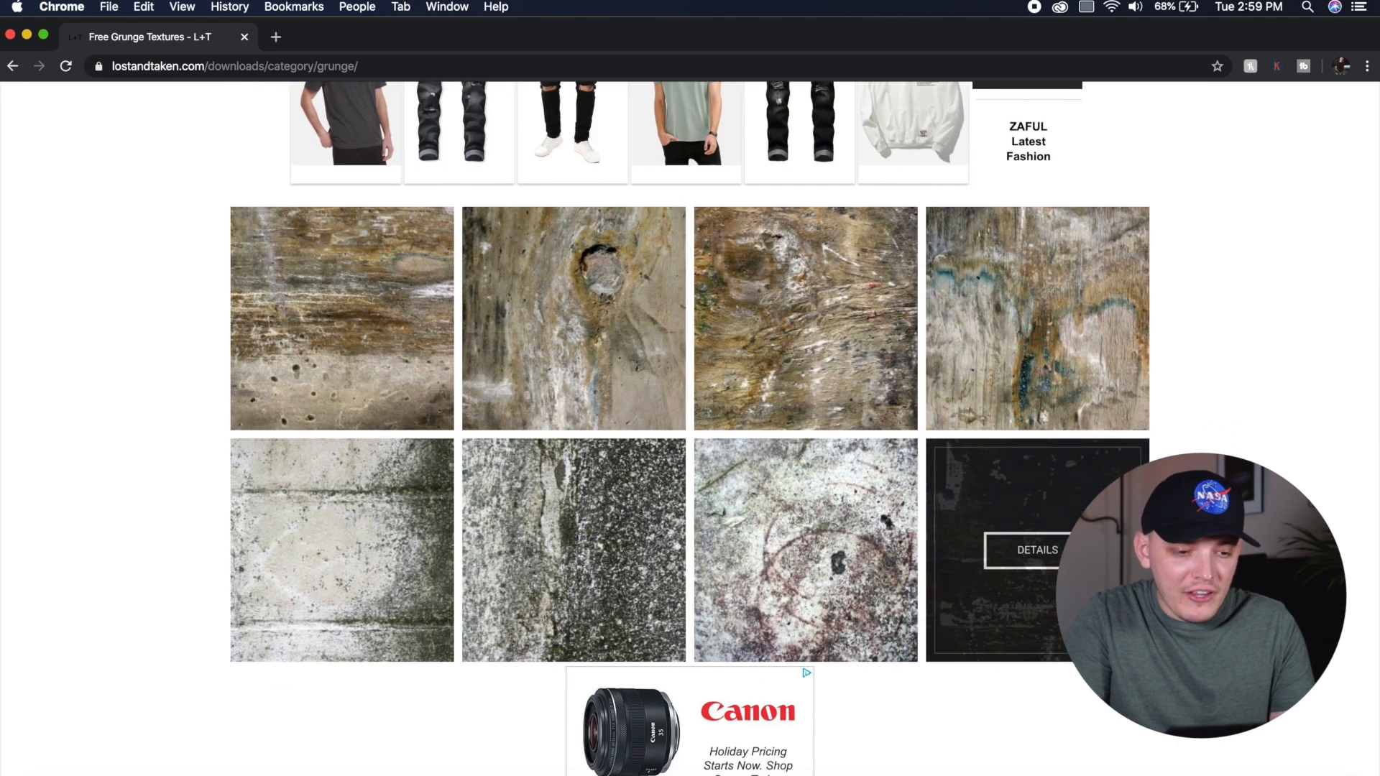
pyautogui.click(815, 550)
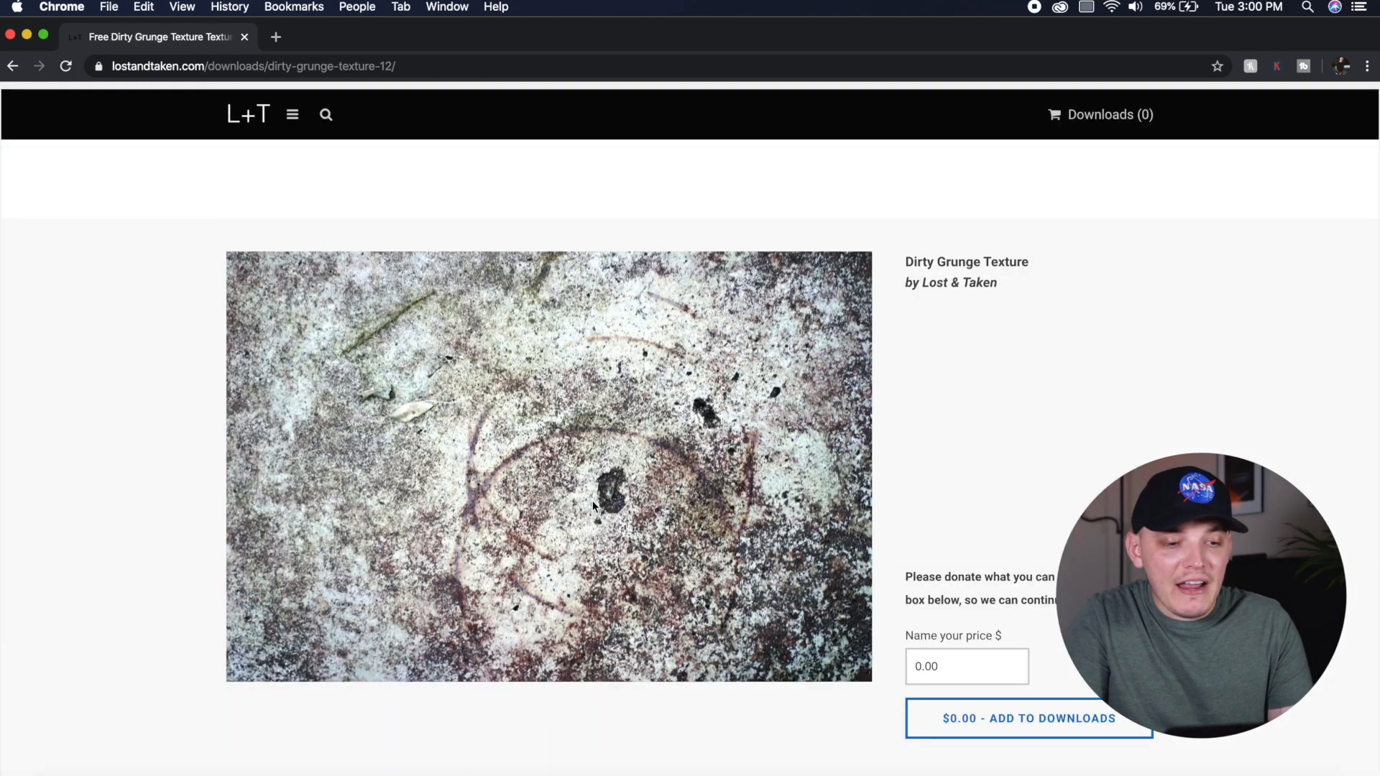
pyautogui.rightClick(593, 500)
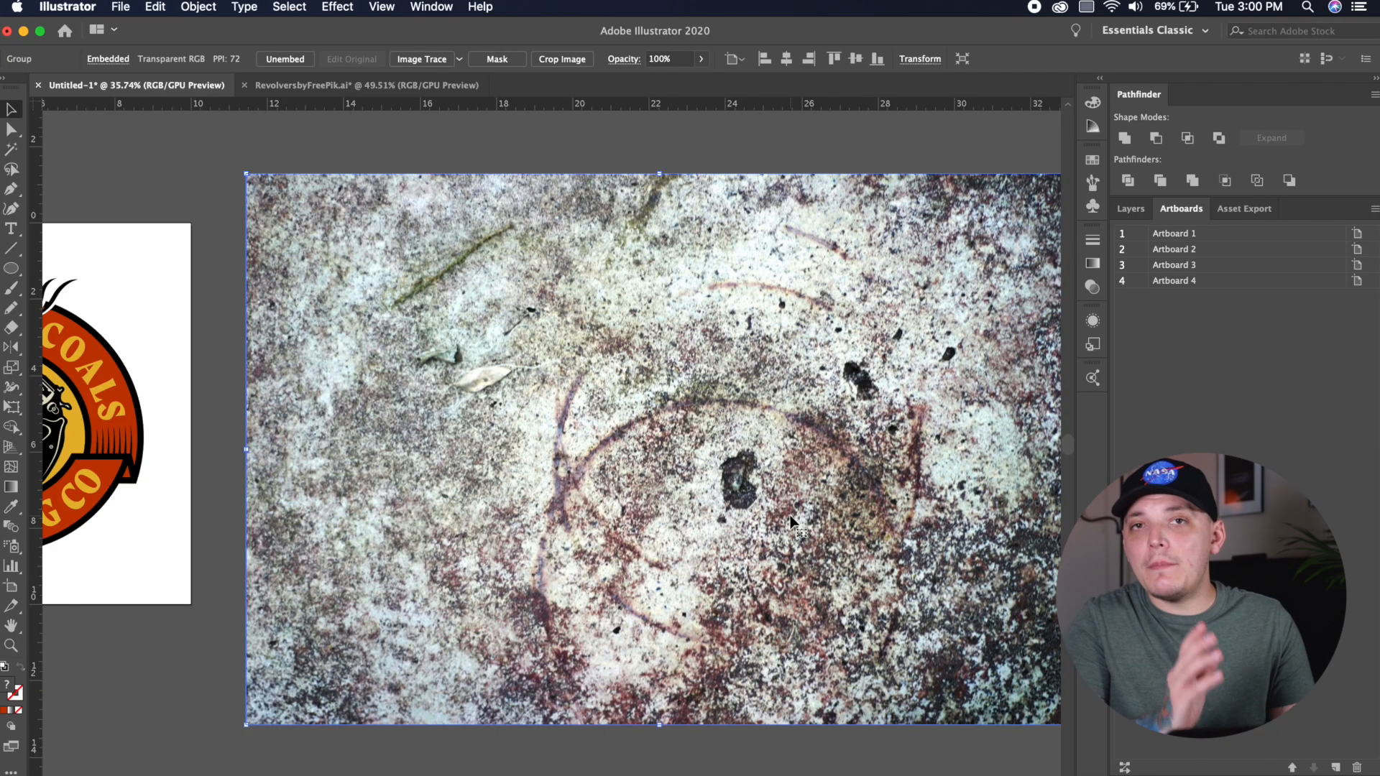
# - Image-trace the pasted grunge texture in black and white with threshold 69, paths 70%, noise 1 px and white ignored, and expand it
pyautogui.moveTo(595, 454); pyautogui.dragTo(514, 454)
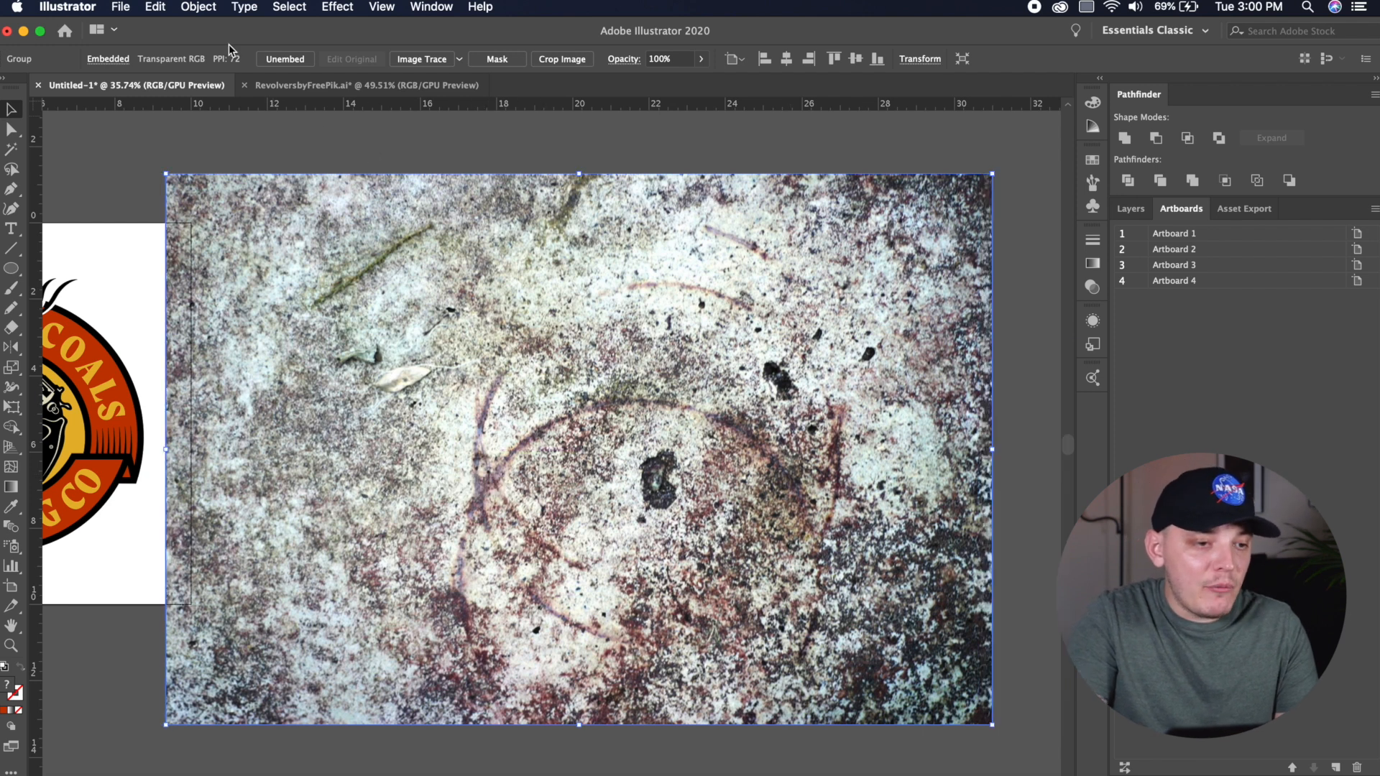
pyautogui.click(436, 60)
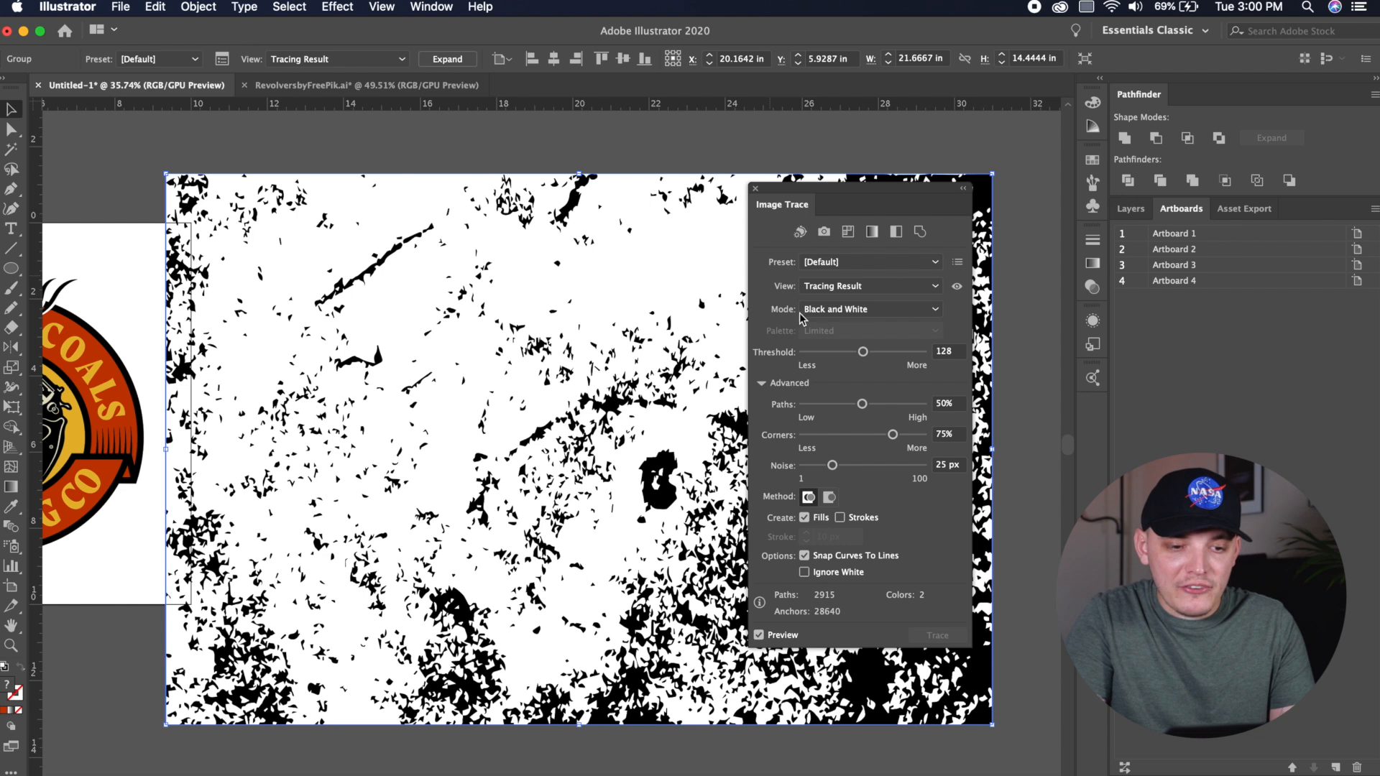
pyautogui.moveTo(832, 465); pyautogui.dragTo(750, 474)
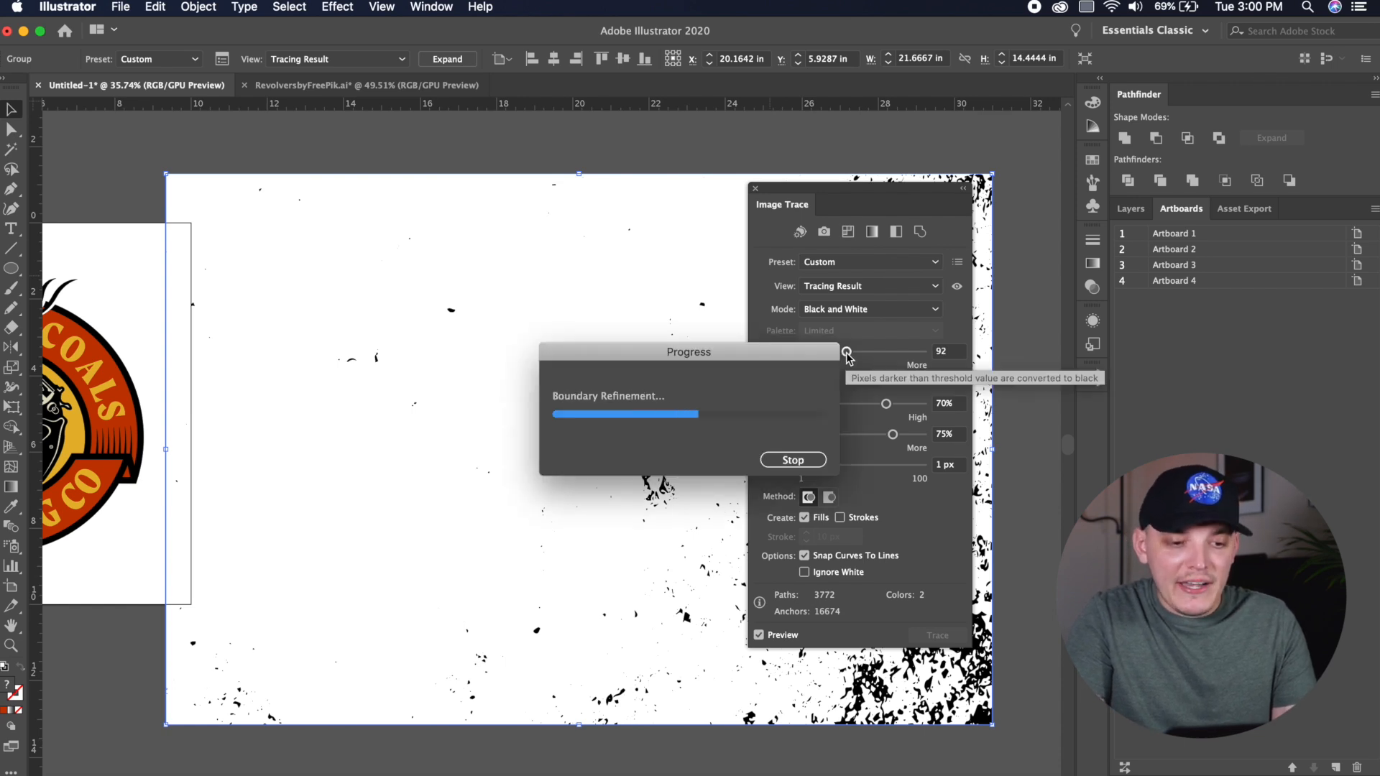
pyautogui.moveTo(846, 353); pyautogui.dragTo(835, 352)
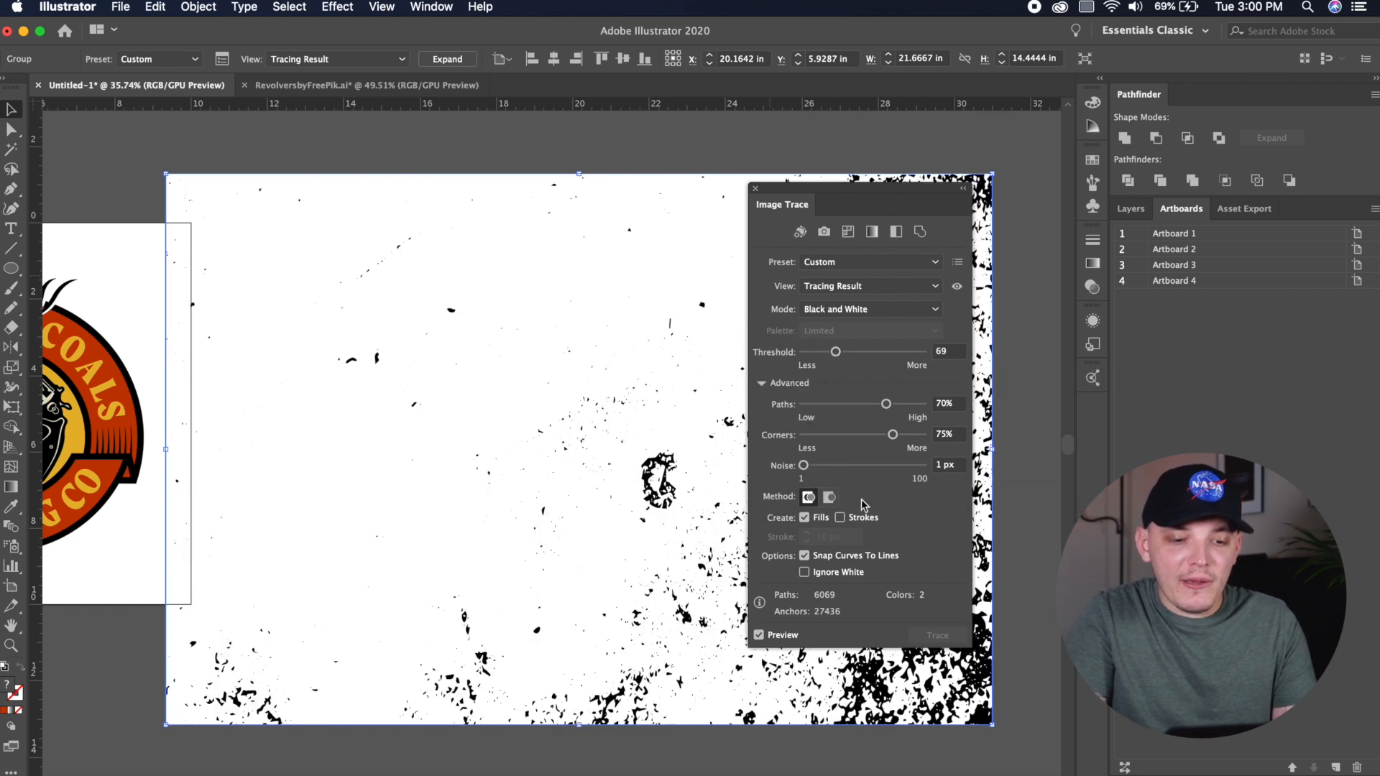
pyautogui.click(804, 573)
pyautogui.click(447, 59)
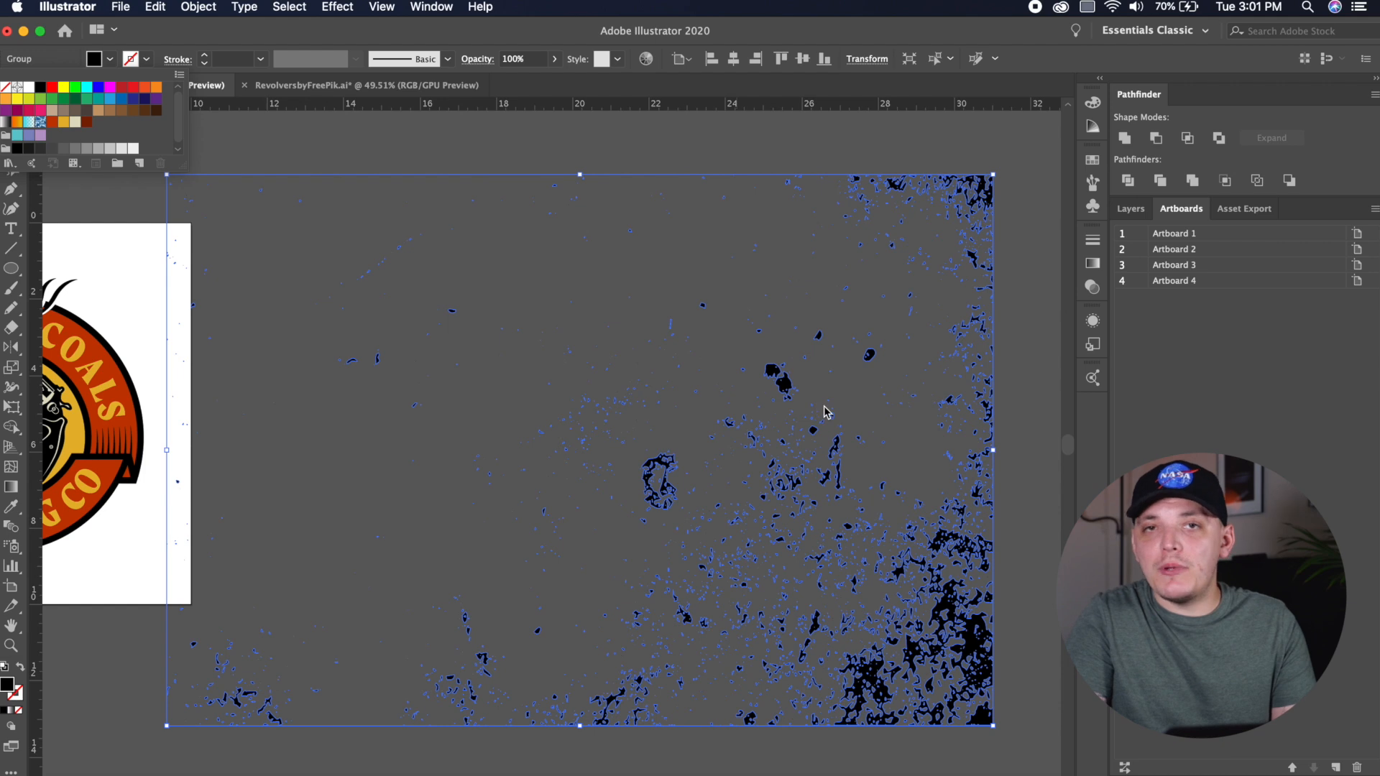
# - Recolour the expanded grunge texture with the lightest grey swatch, nearly white, and deselect it
pyautogui.click(135, 151)
pyautogui.click(452, 145)
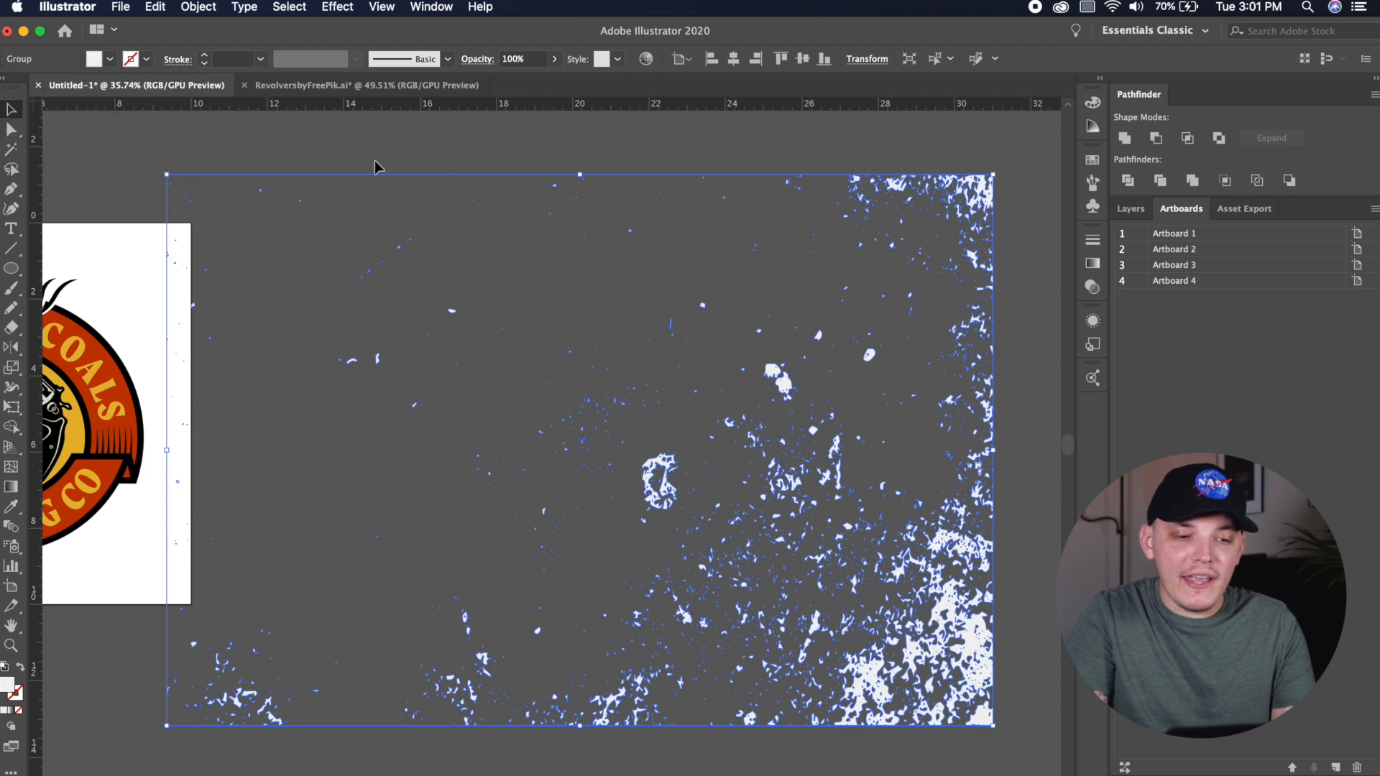
pyautogui.click(413, 151)
# - Move the light grunge texture over the coloured badge on Artboard 4 so its specks distress the artwork
pyautogui.scroll(-2, 699, 394)
pyautogui.hscroll(-5, 699, 400)
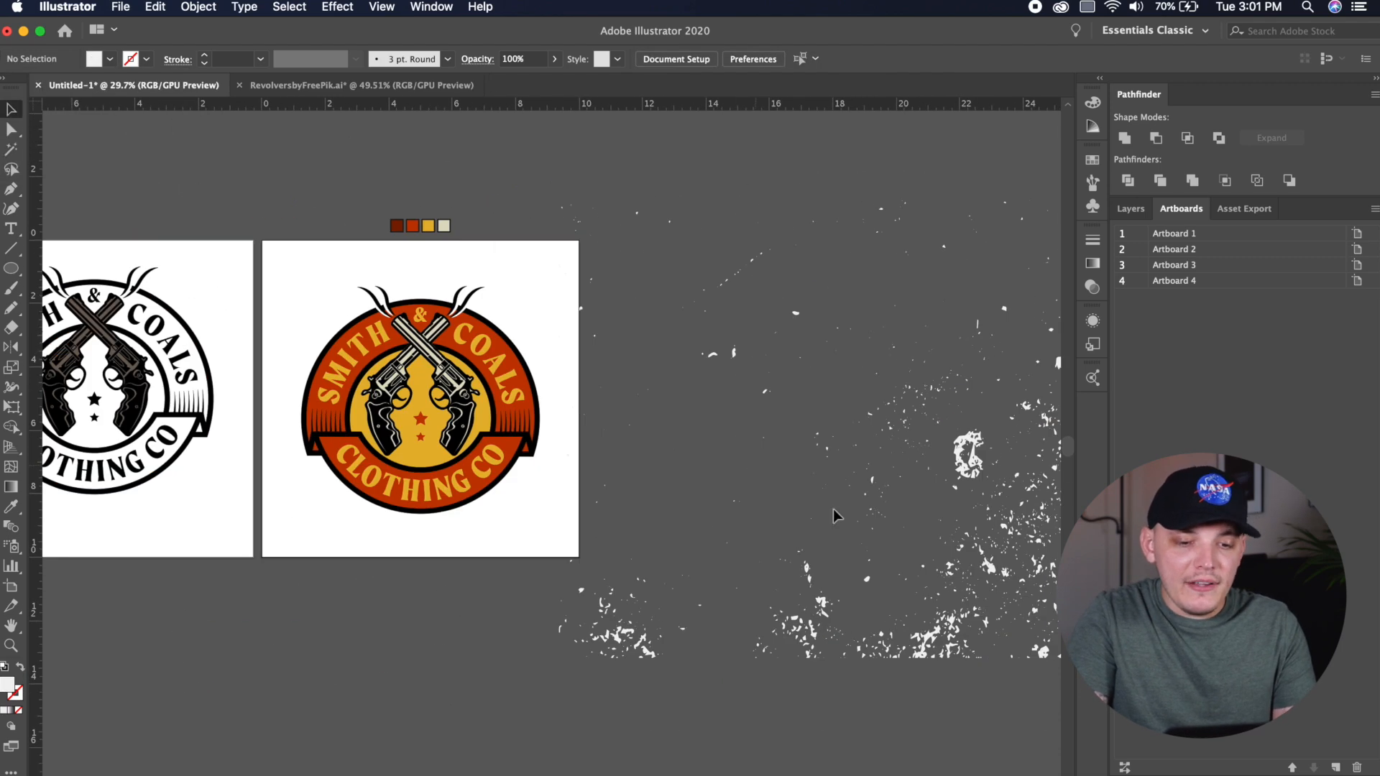
pyautogui.moveTo(968, 619); pyautogui.dragTo(636, 575)
pyautogui.moveTo(428, 552); pyautogui.dragTo(424, 546)
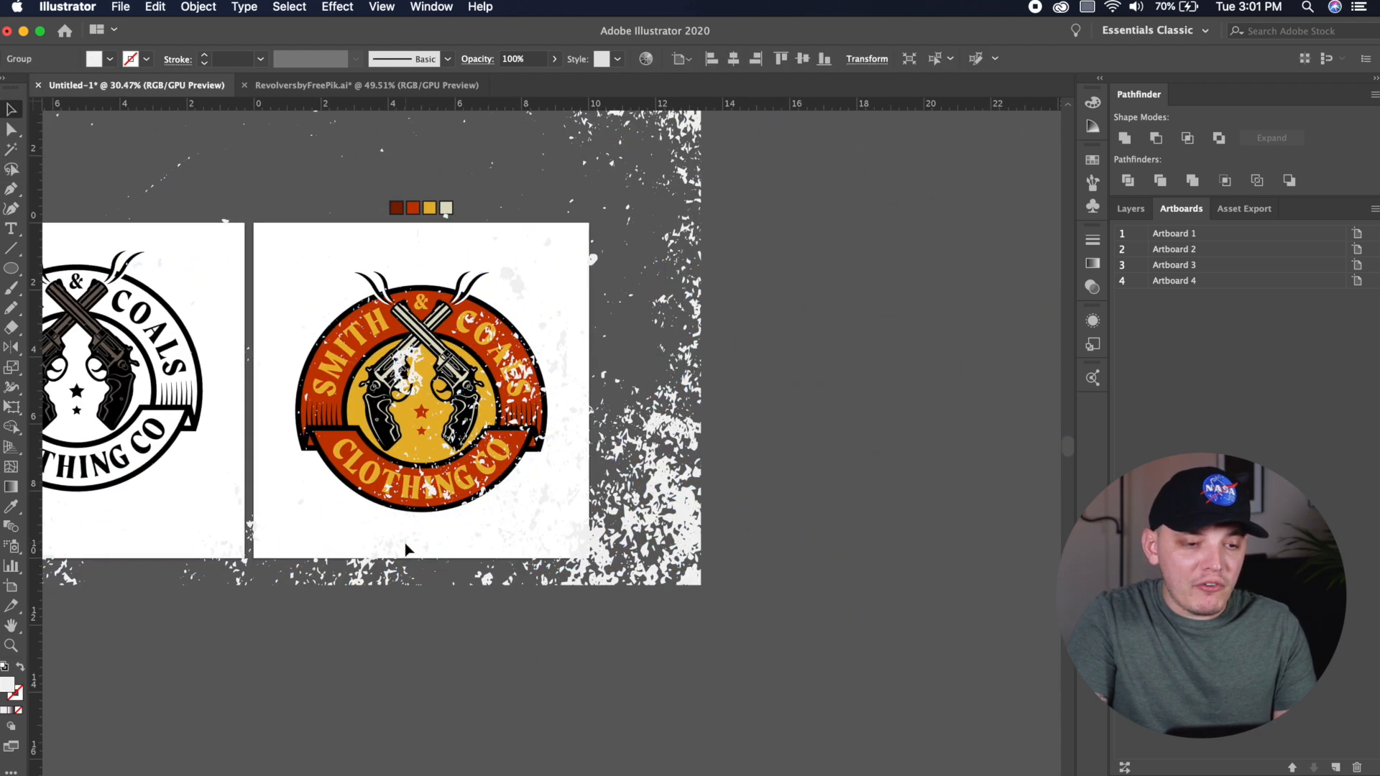
# - Directly select the texture specks spilling past the right side of Artboard 4 and delete them
pyautogui.scroll(3, 410, 535)
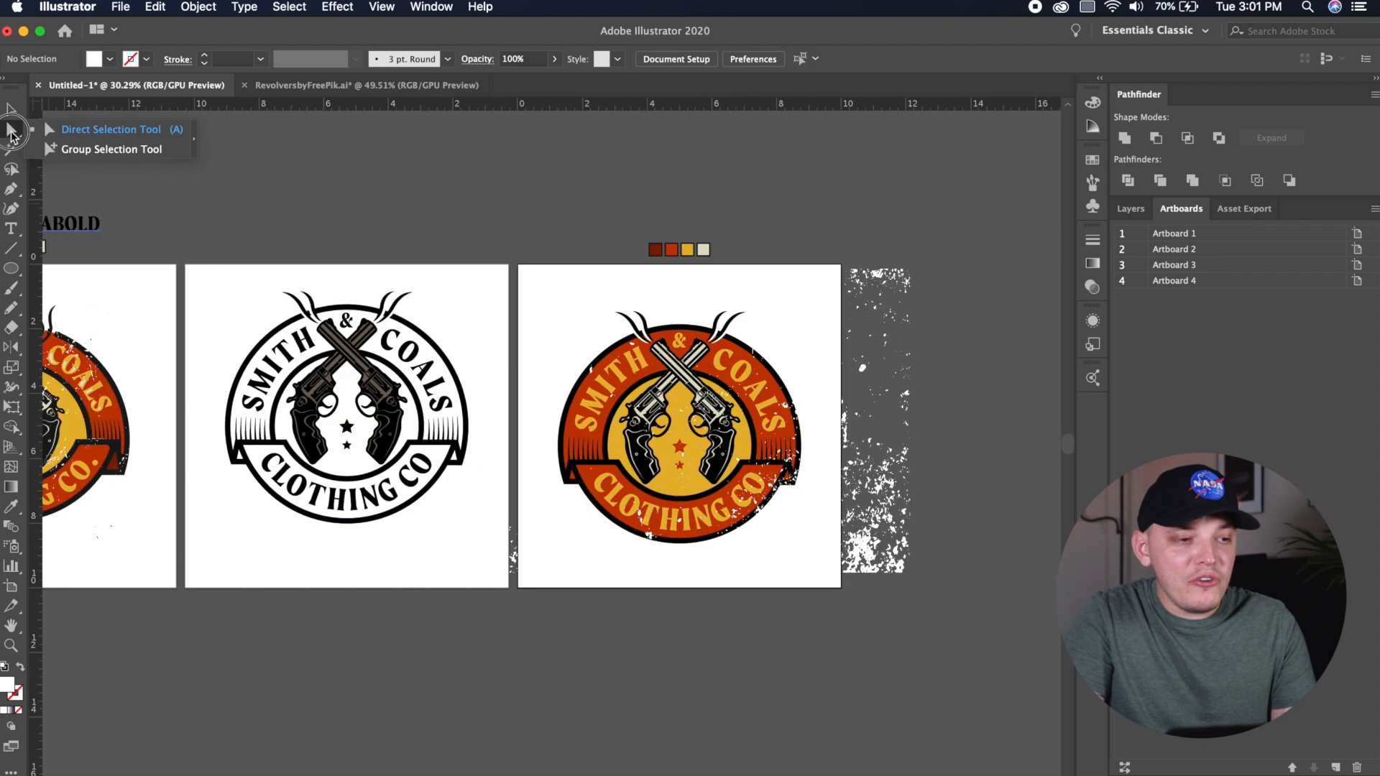
pyautogui.click(61, 136)
pyautogui.moveTo(924, 227); pyautogui.dragTo(827, 621)
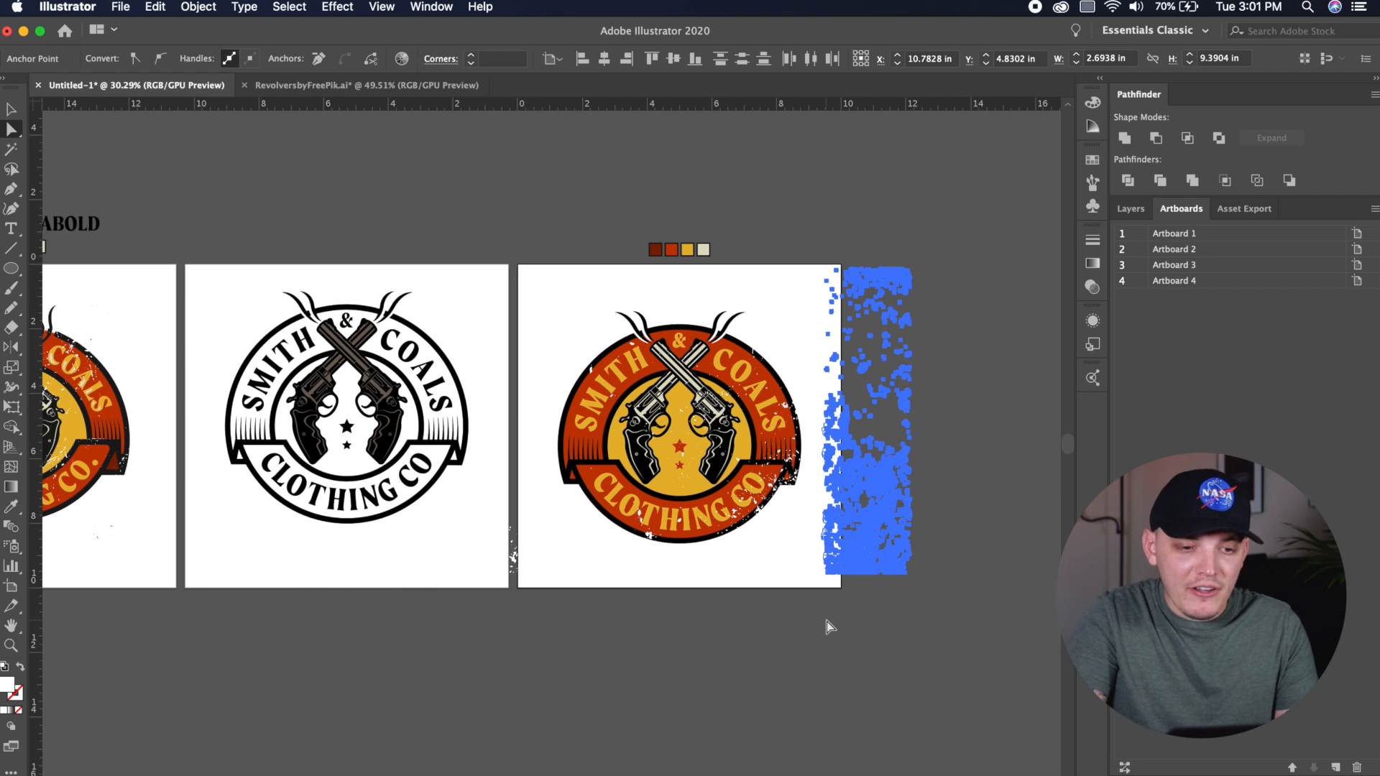
pyautogui.press('Delete')
pyautogui.click(10, 110)
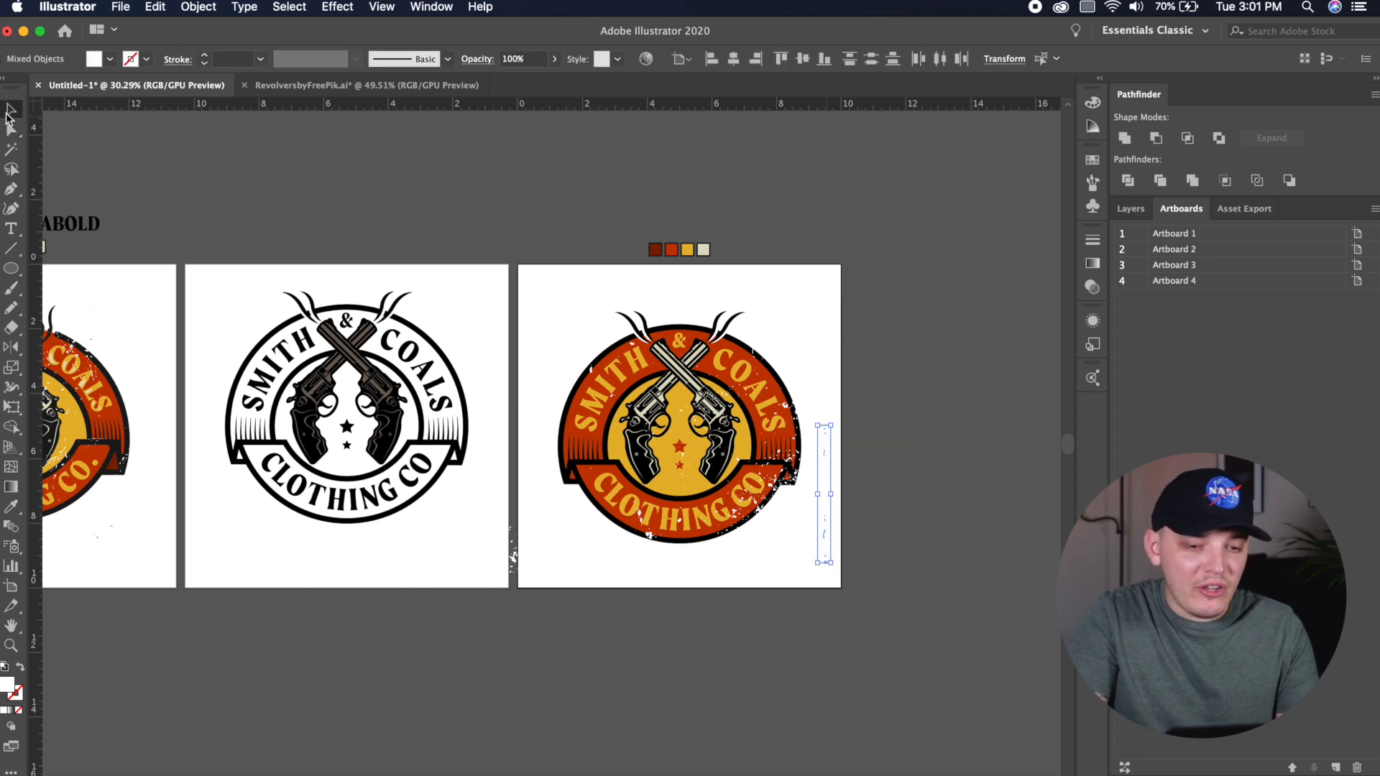